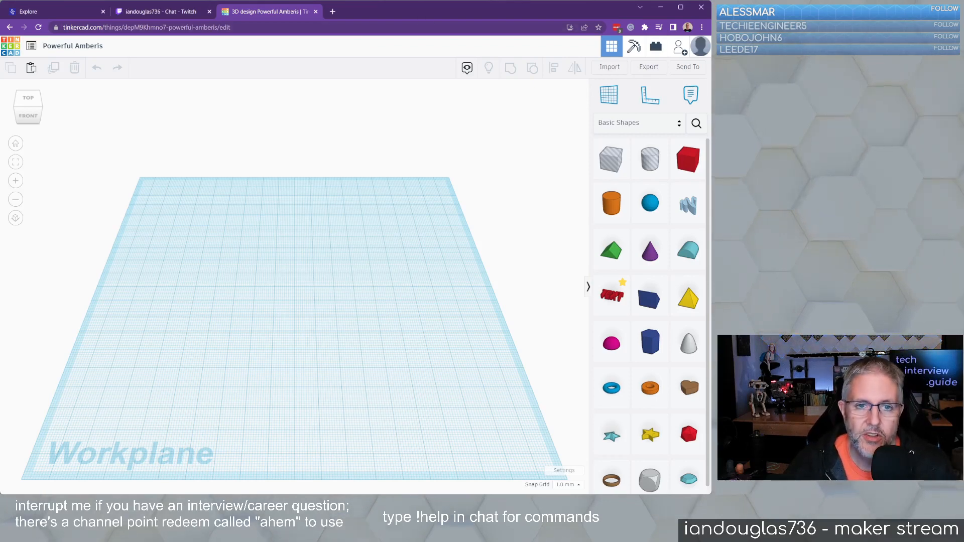
Place a solid box on the workplane and size its base to 110 mm by 60 mm.
drag(688, 159, 248, 287)
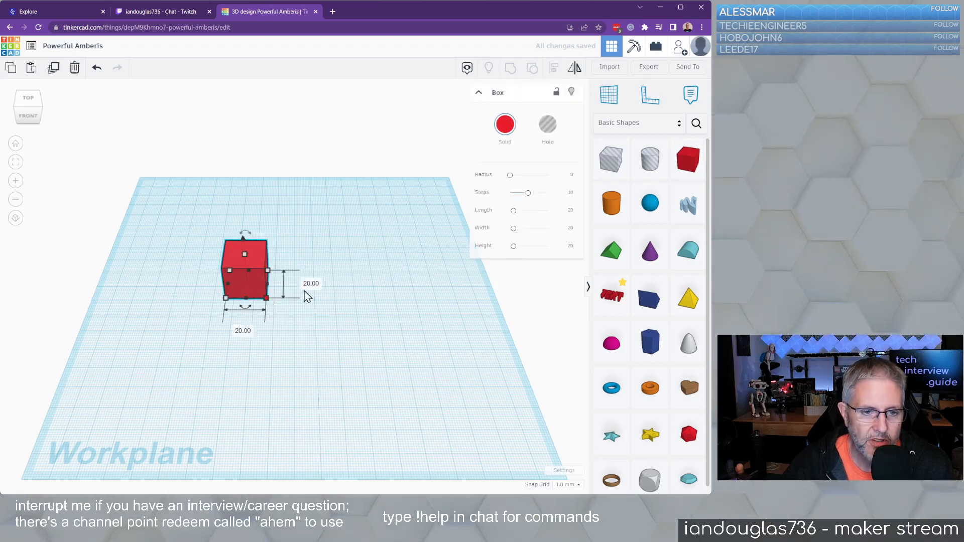
click(244, 331)
text(11)
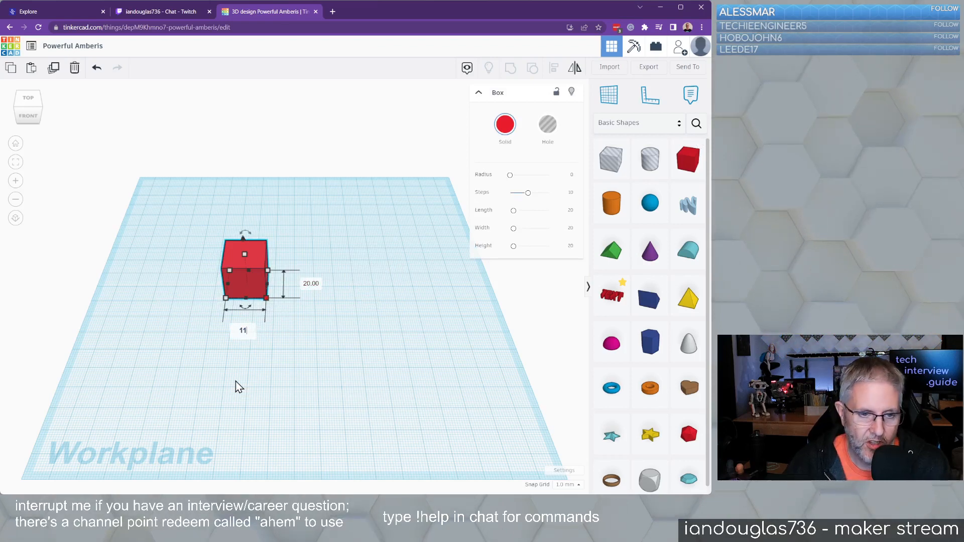
text(0)
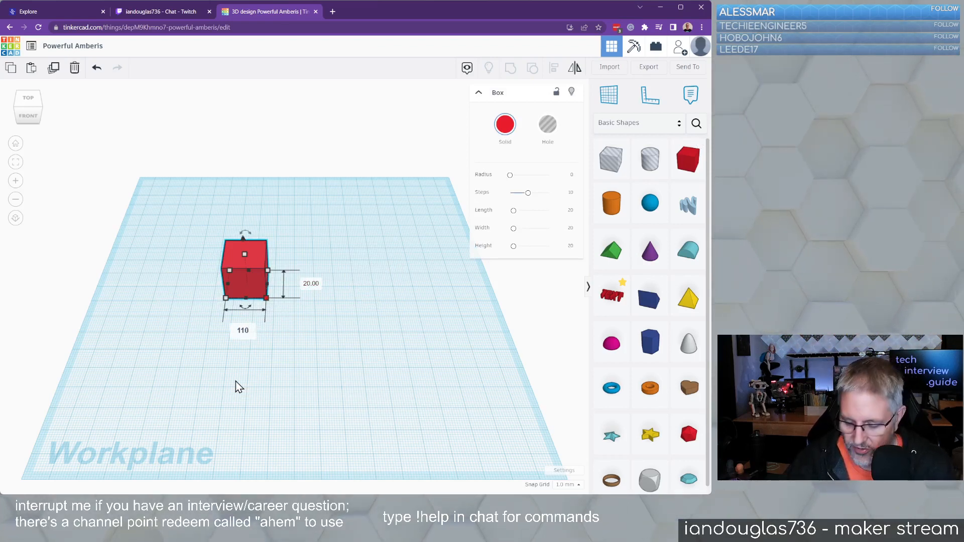
key(Return)
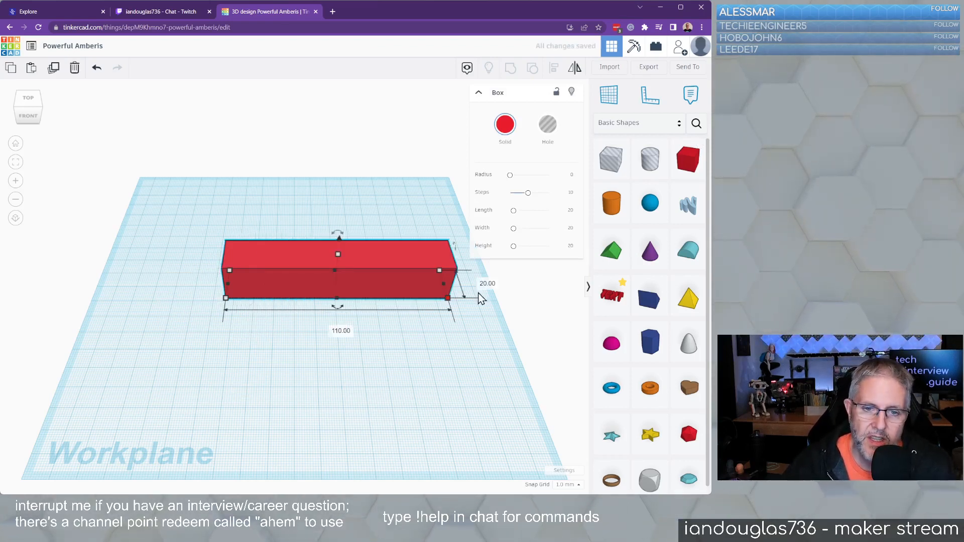
click(487, 283)
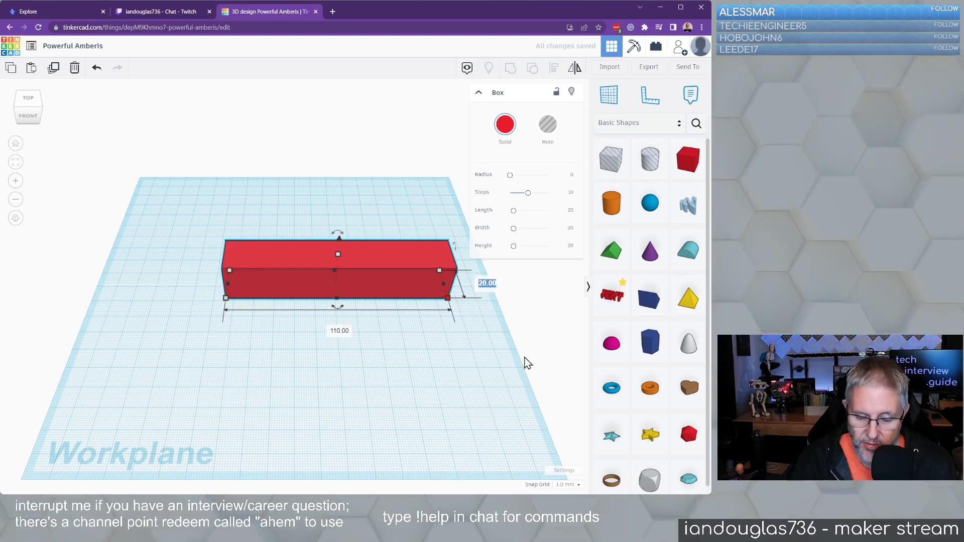
text(60)
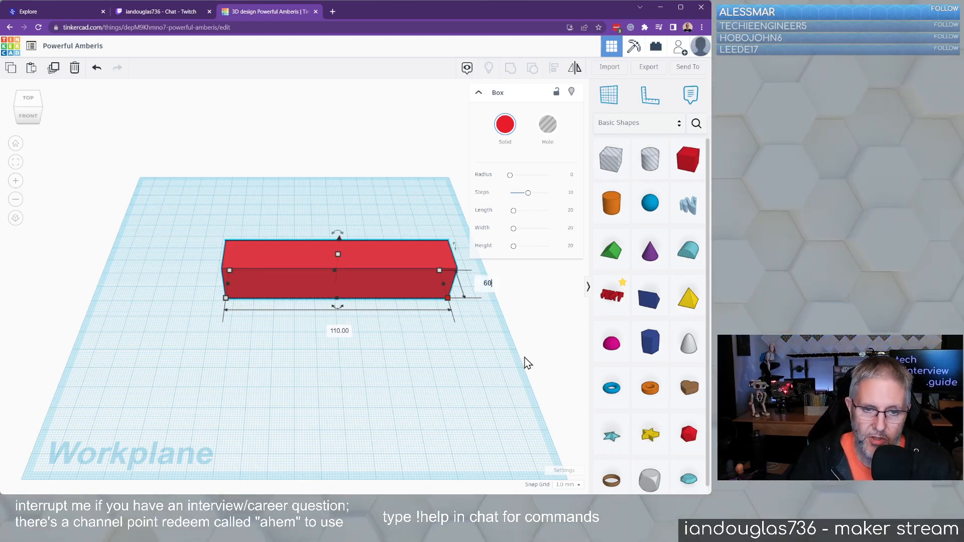
key(Return)
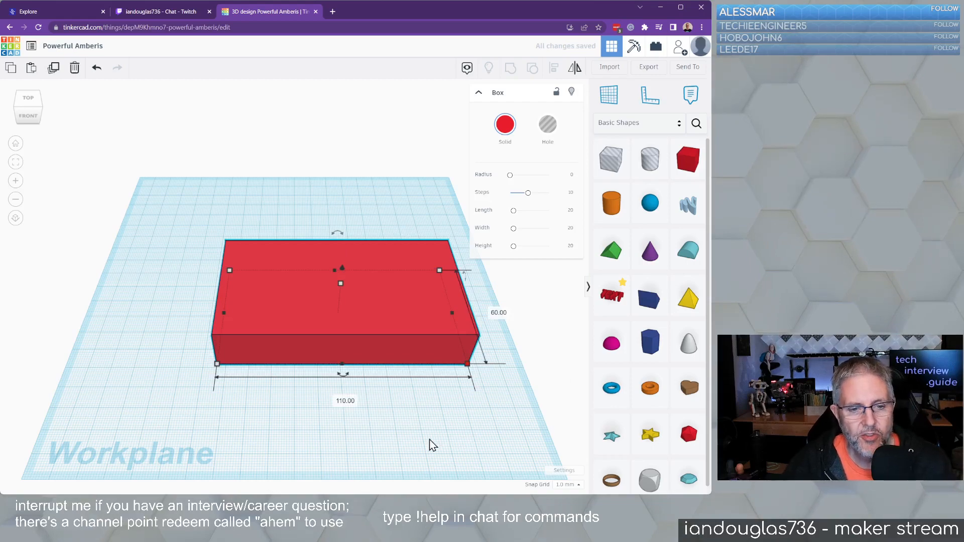
Place a hole box beside the red box on the workplane and set its length to 90 mm.
right_drag(430, 445, 444, 408)
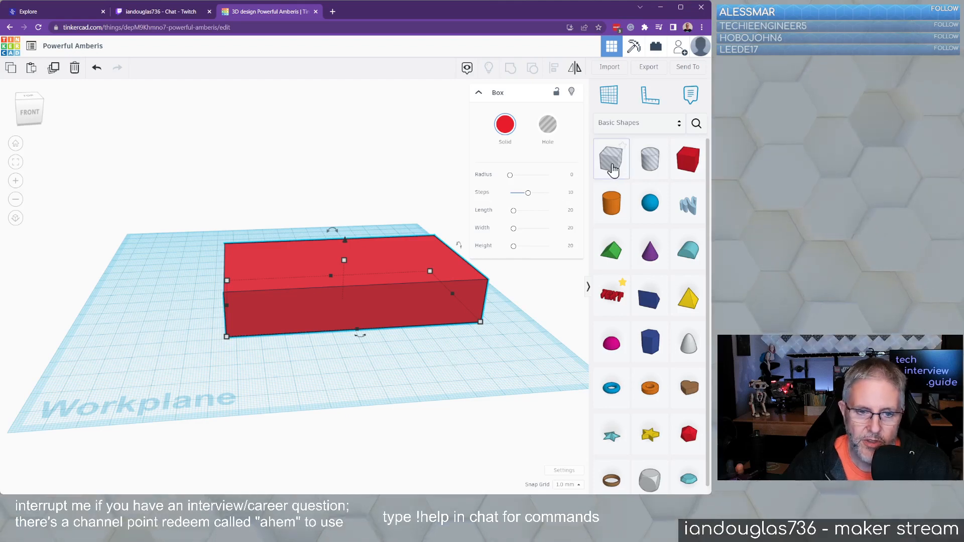
drag(612, 169, 159, 370)
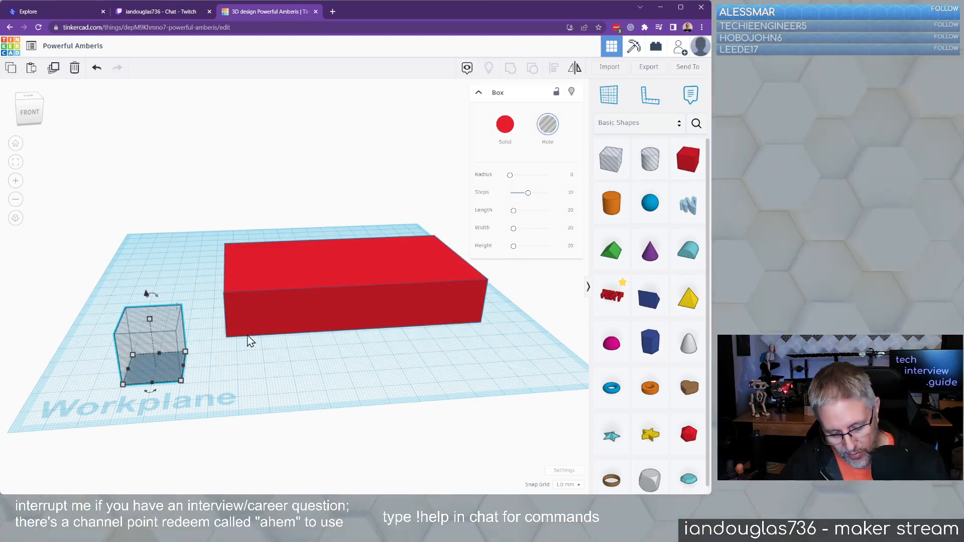
click(245, 350)
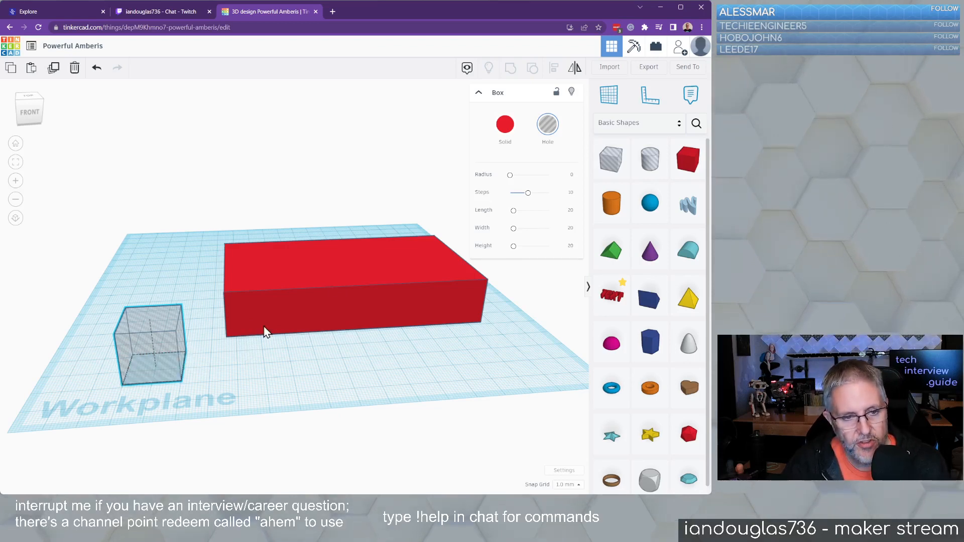
click(262, 331)
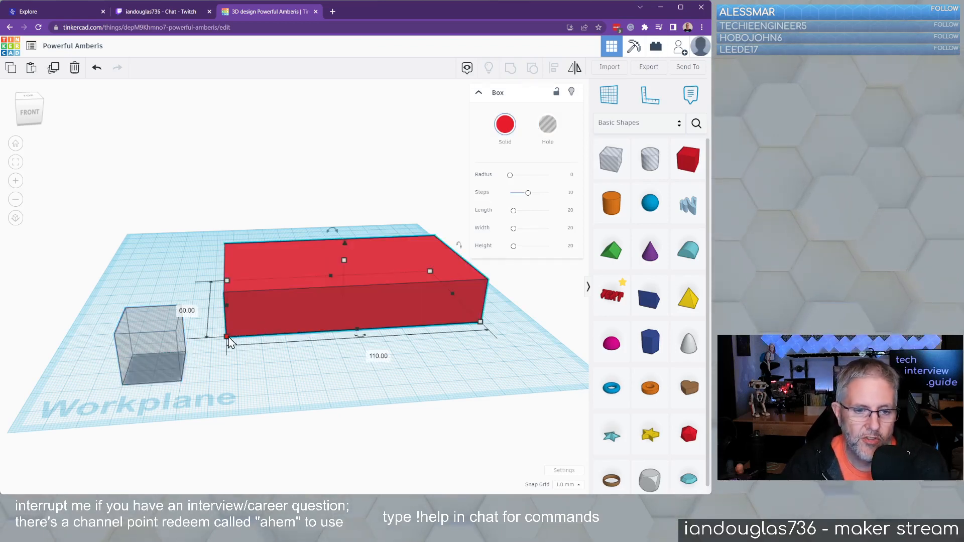
click(173, 376)
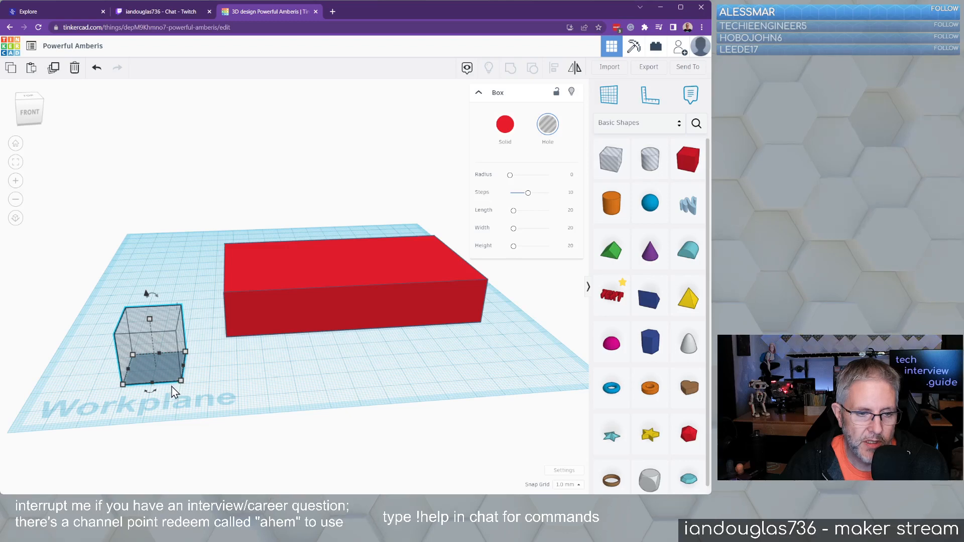
mouse_move(181, 380)
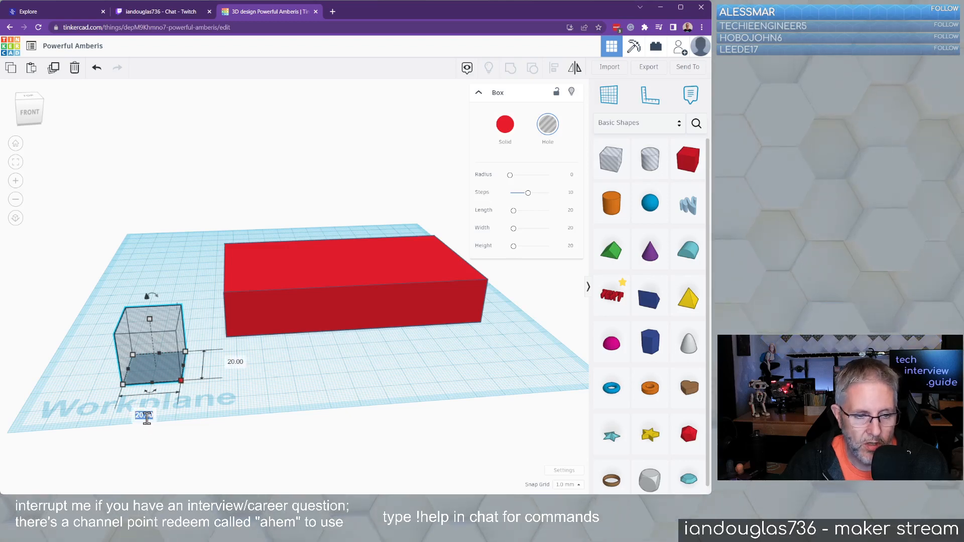
text(100)
key(Return)
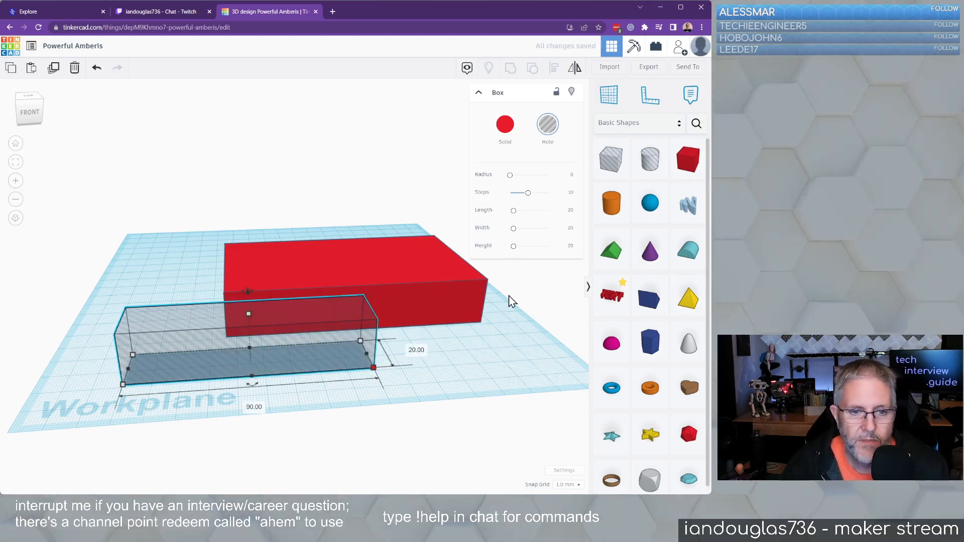
Move the red box back and to the left so it sits behind the hole box.
click(461, 305)
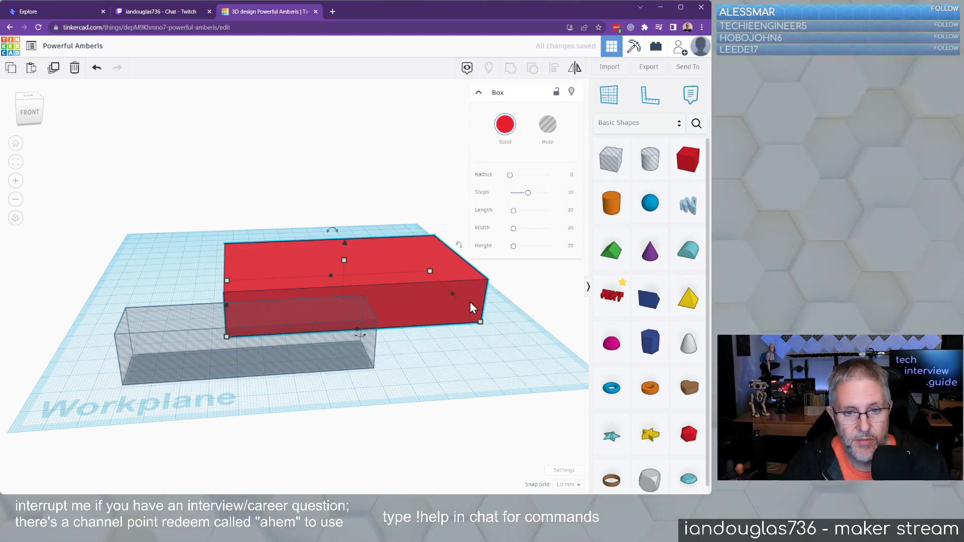
drag(397, 271, 335, 253)
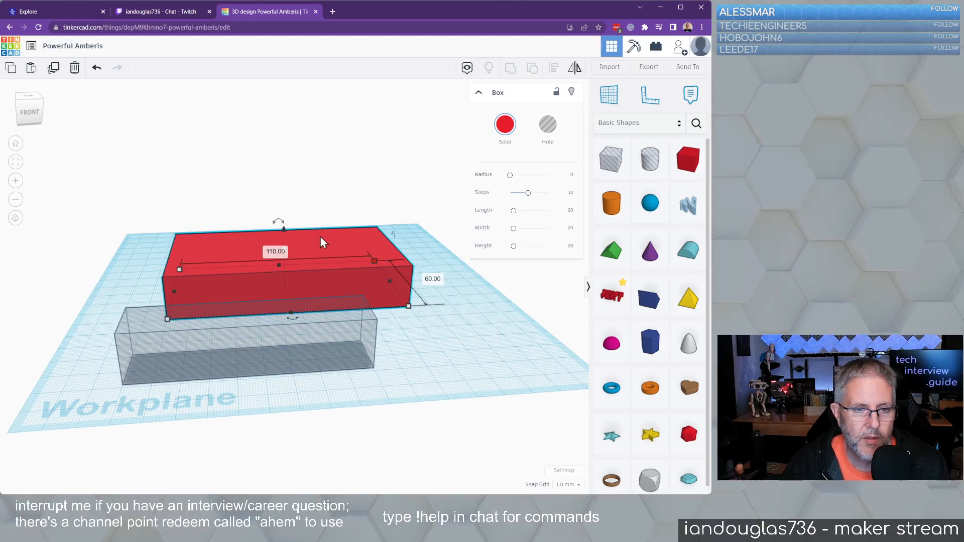
click(349, 208)
click(288, 258)
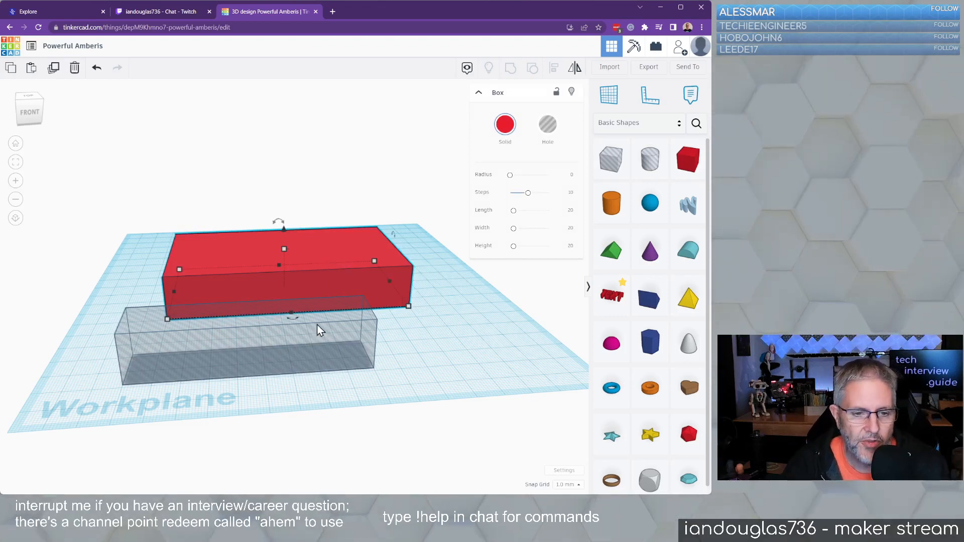
Set the hole box's height to 15 mm and its depth to 80 mm.
click(307, 346)
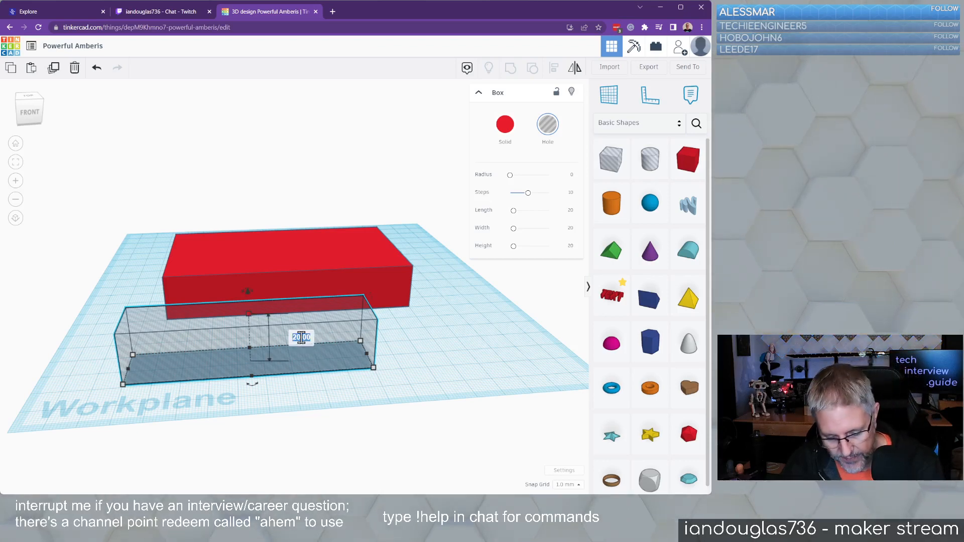
text(15)
key(Return)
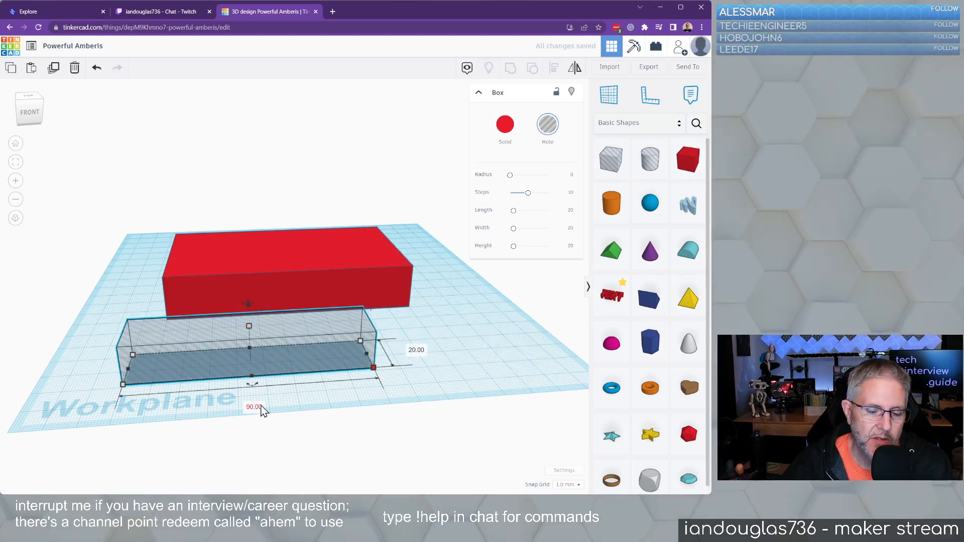
click(418, 348)
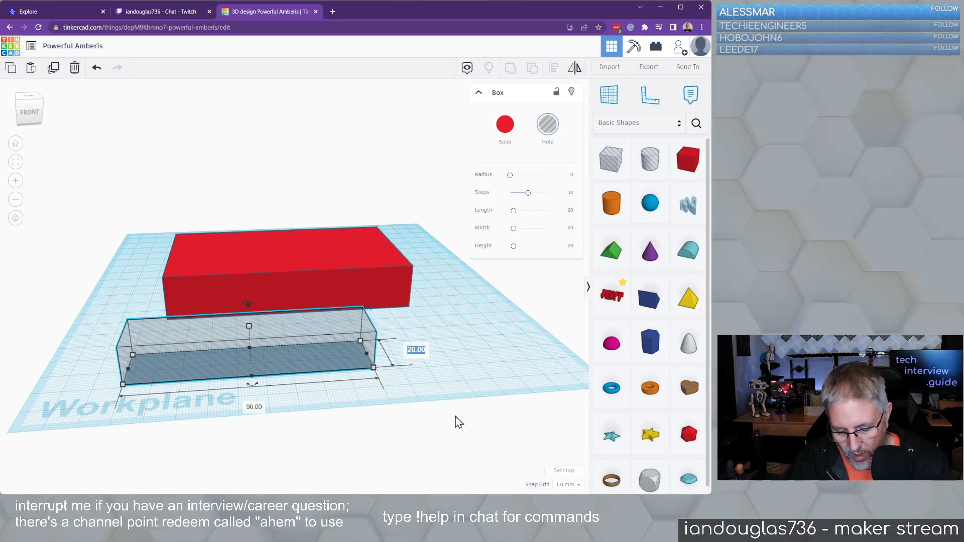
text(80)
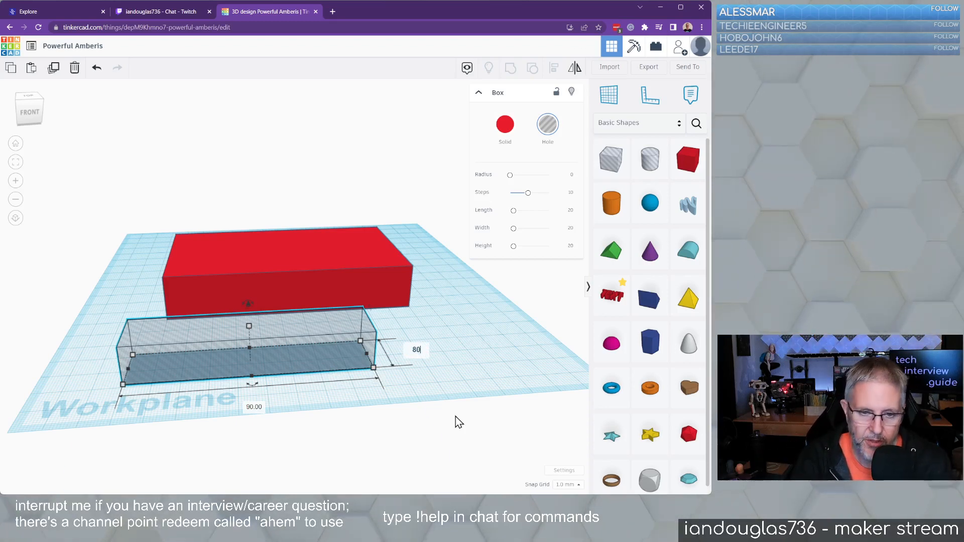
key(Return)
Move the hole box across the depth of the red box and paste a copy of it near the front left corner.
drag(351, 397, 339, 269)
right_drag(178, 397, 222, 403)
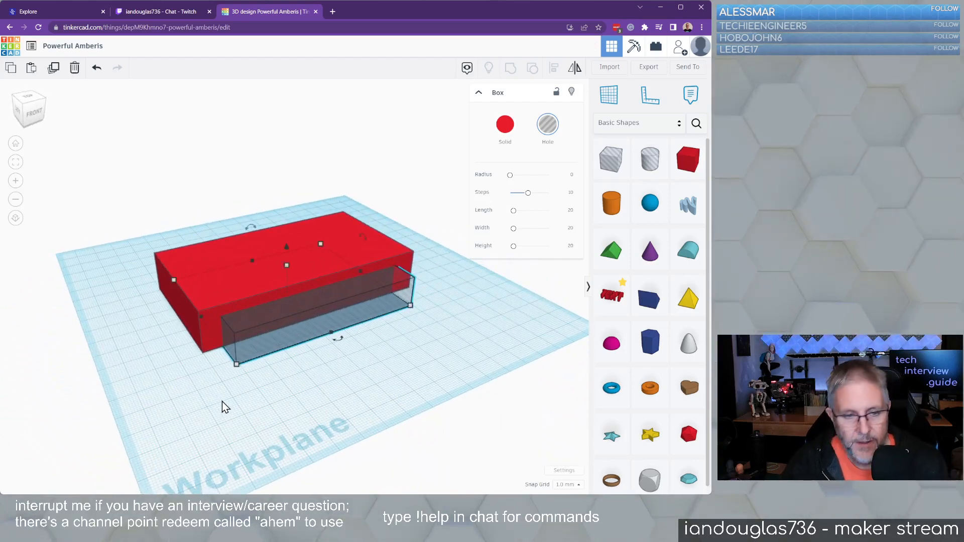
key(ctrl+v)
drag(460, 281, 288, 444)
right_drag(387, 394, 441, 399)
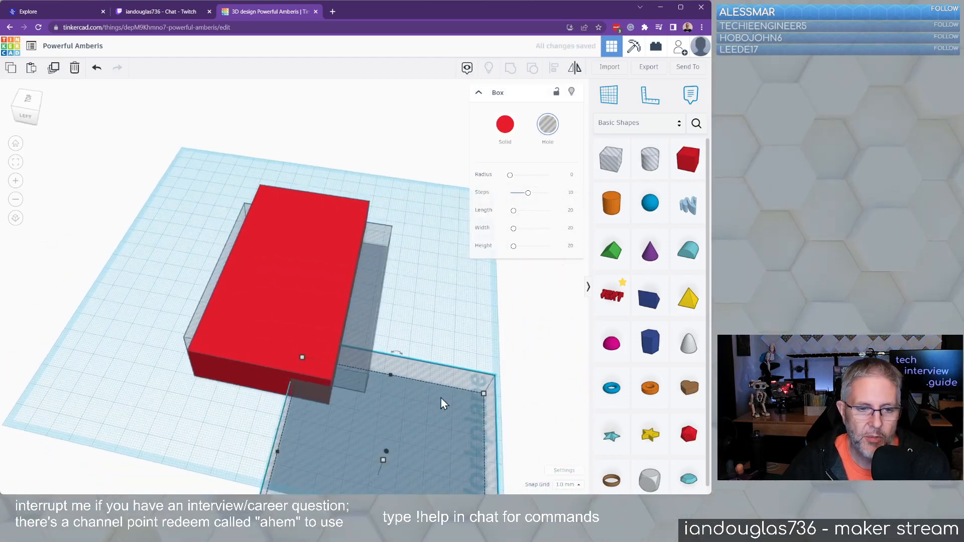
Set the depth of the copied hole box to 40 mm.
click(219, 418)
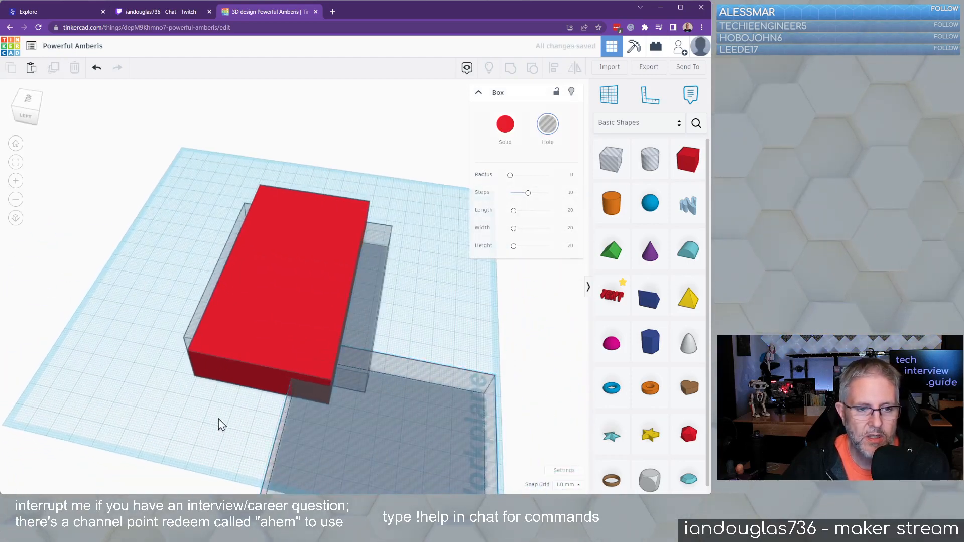
click(248, 363)
right_drag(227, 430, 224, 404)
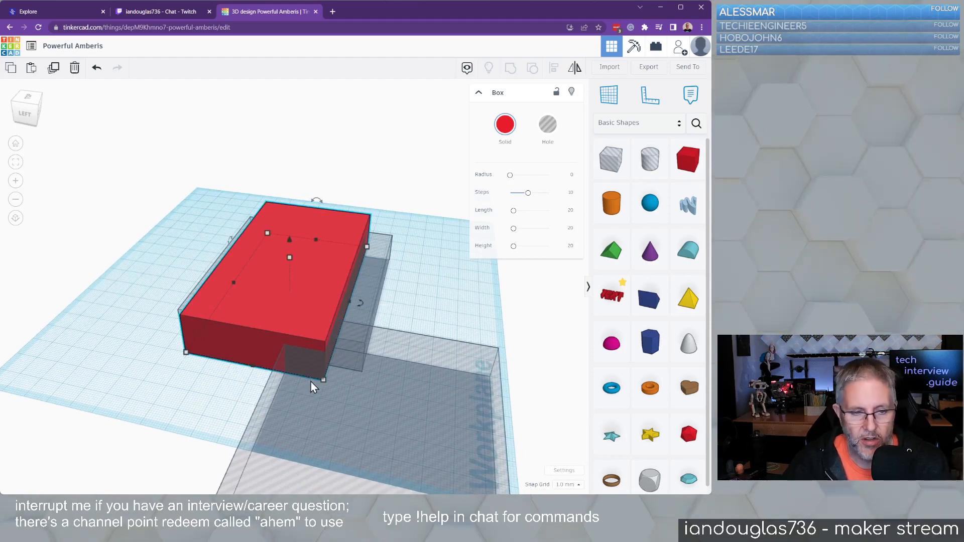
click(367, 411)
right_drag(433, 406, 233, 359)
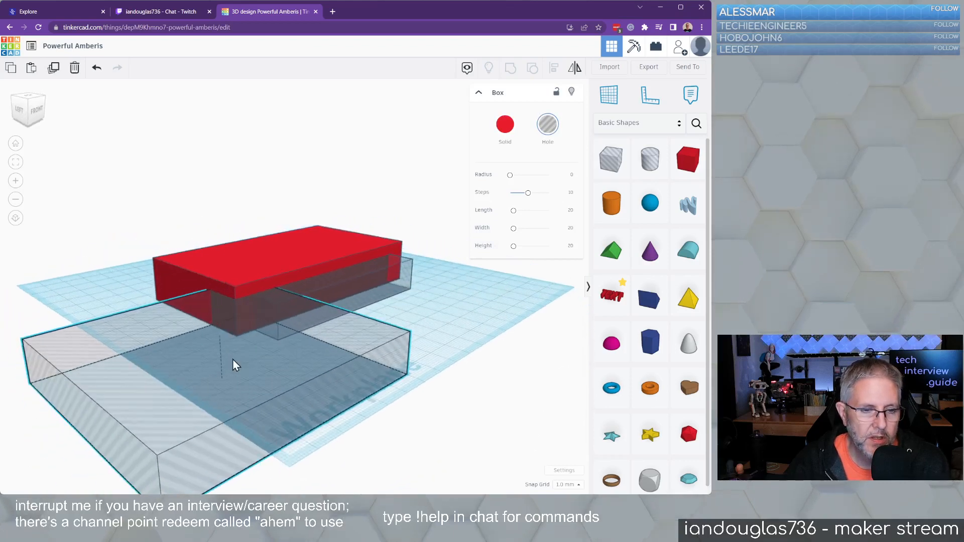
scroll(140, 422, down, 5)
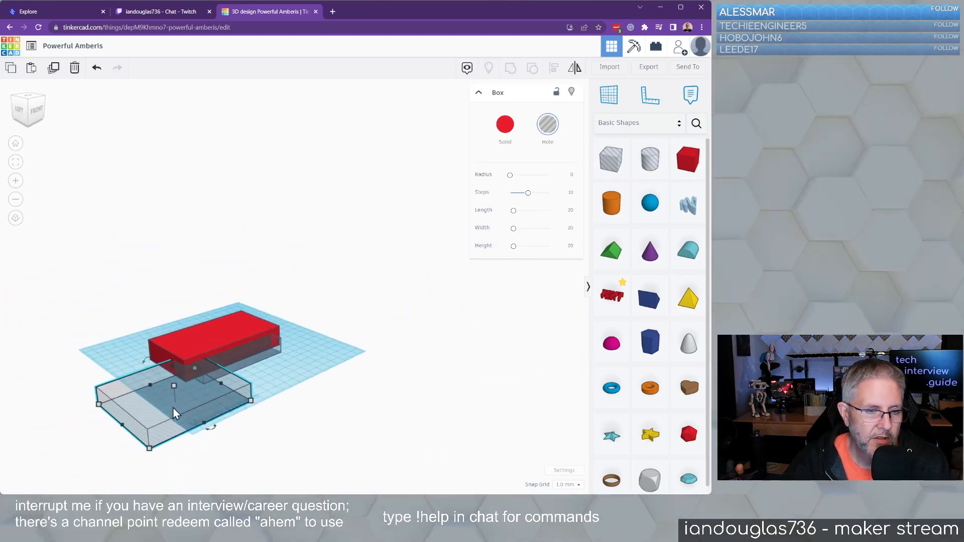
mouse_move(149, 448)
click(75, 444)
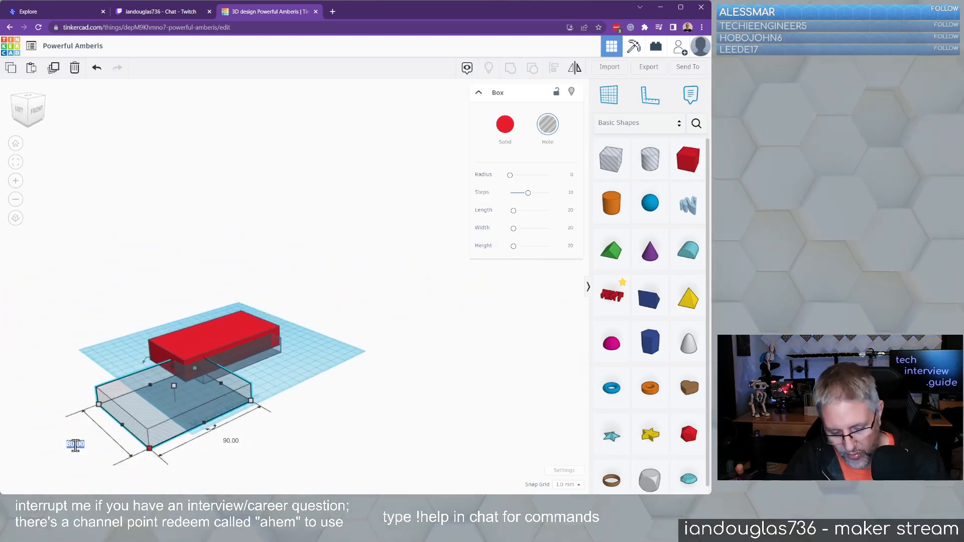
text(40)
key(Return)
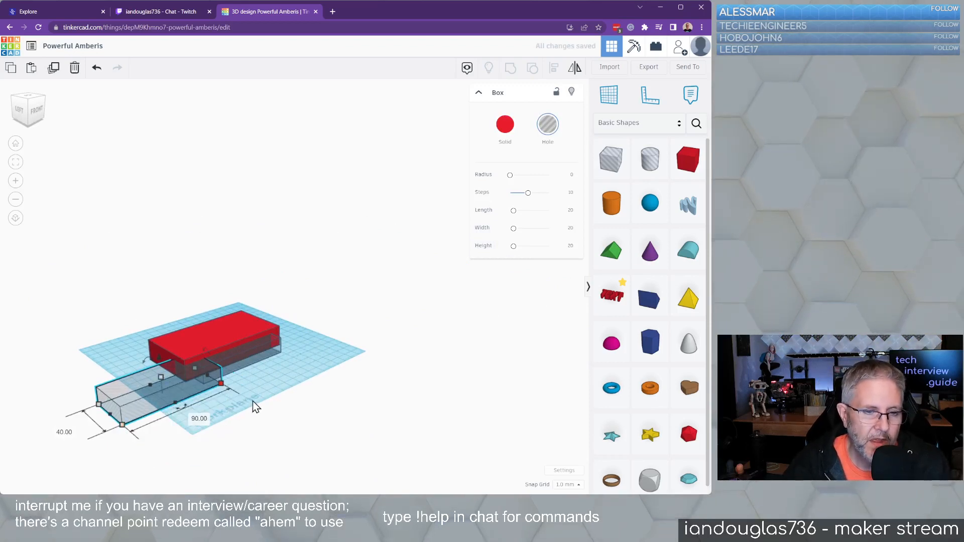
Set the copied hole box's length to 140 mm and move it lengthwise through the red box.
right_drag(252, 401, 225, 384)
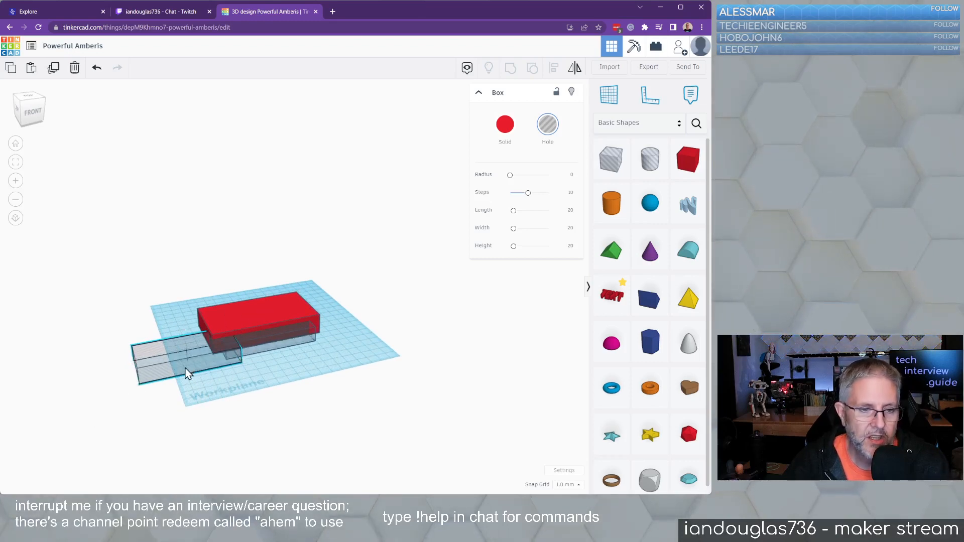
mouse_move(140, 383)
click(200, 396)
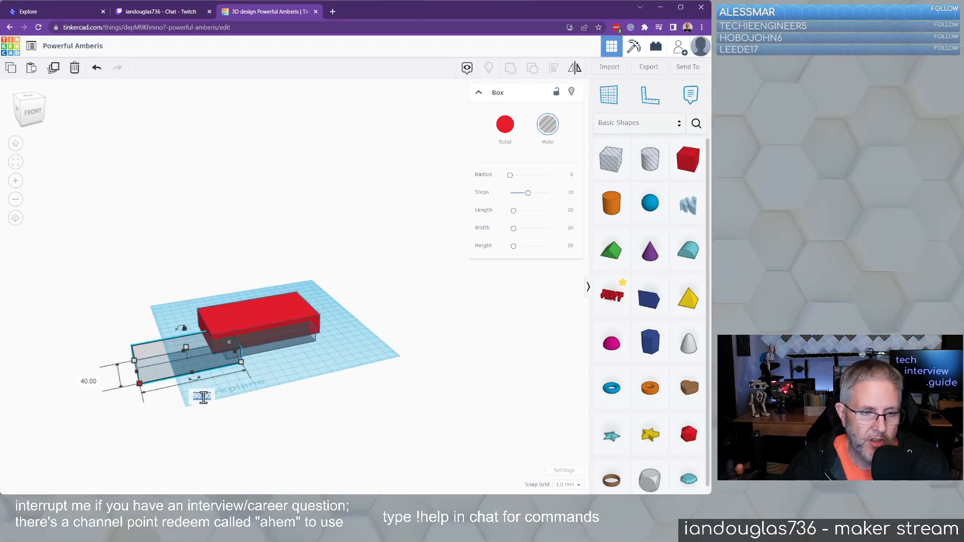
text(140)
key(Return)
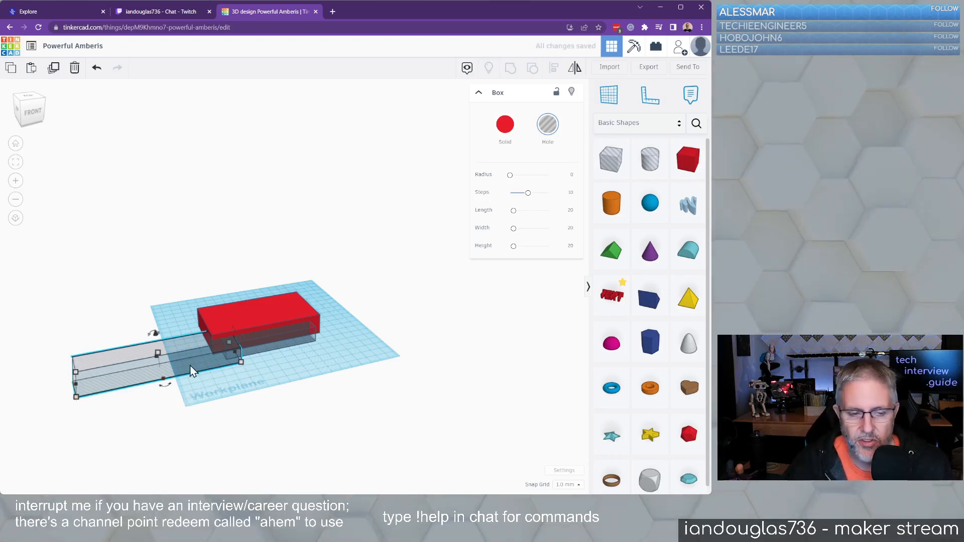
drag(191, 372, 290, 329)
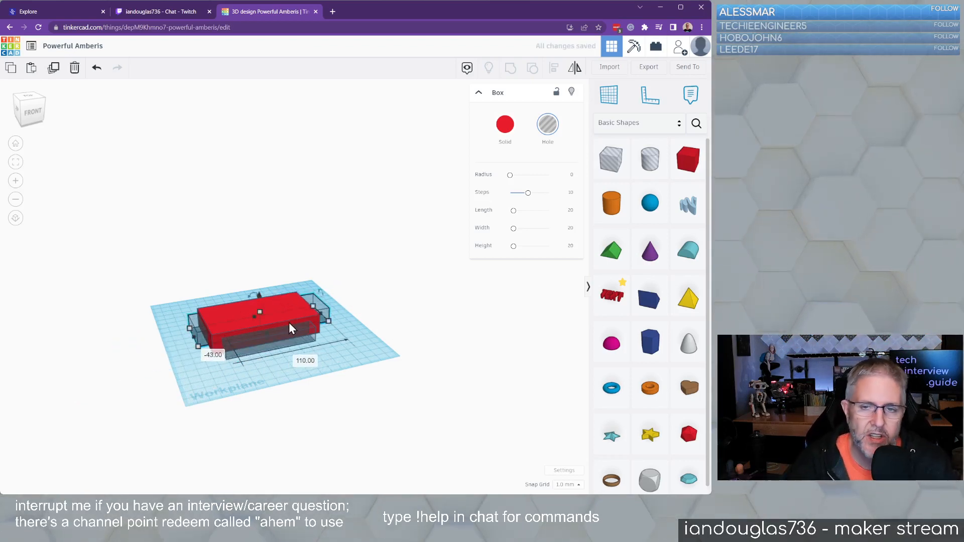
Place the ruler on the workplane in front of the red box.
click(650, 94)
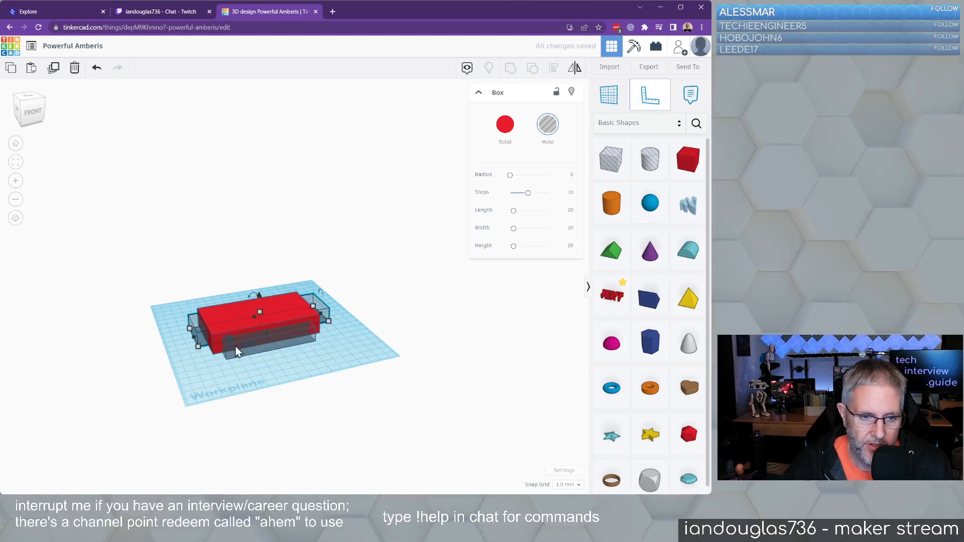
click(231, 373)
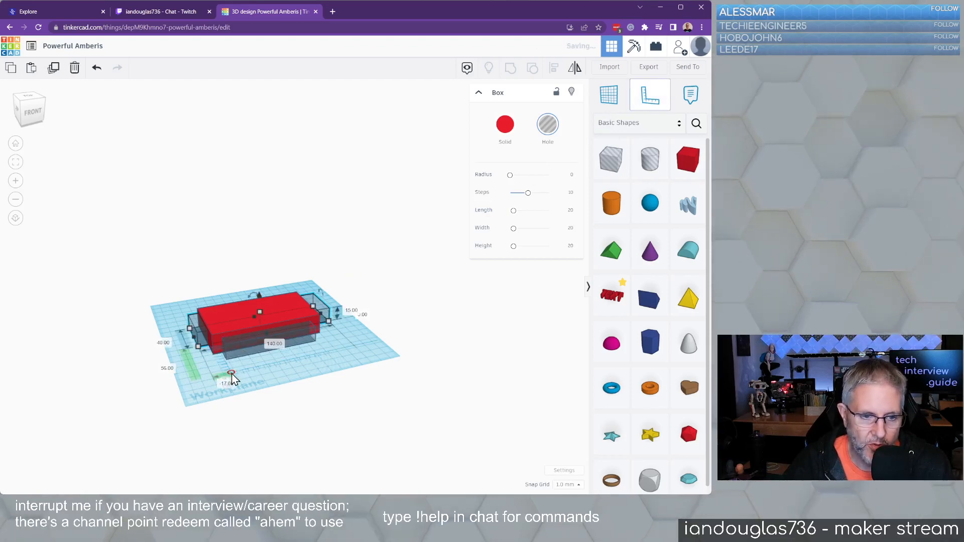
Position the solid red box at the ruler's origin by setting both of its horizontal offsets to 0.
click(246, 326)
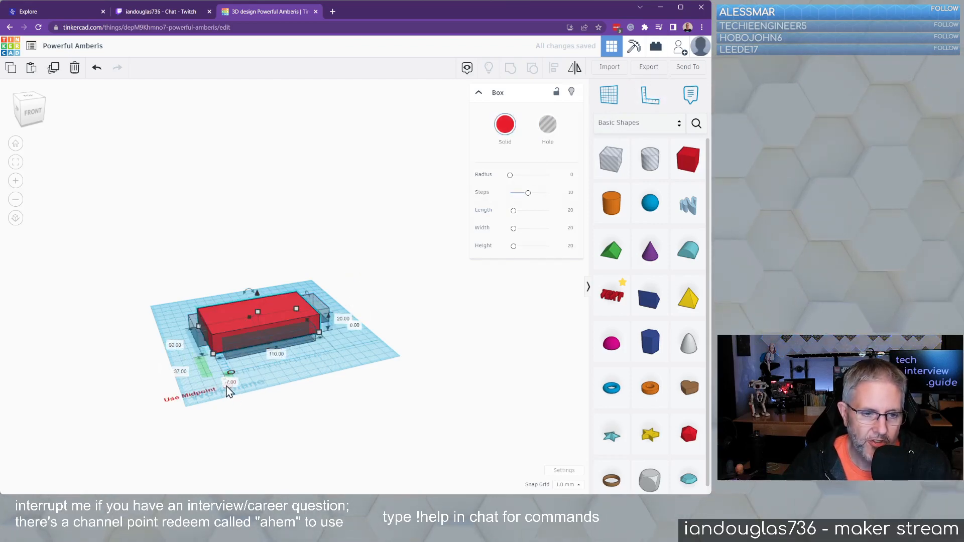
scroll(186, 382, up, 4)
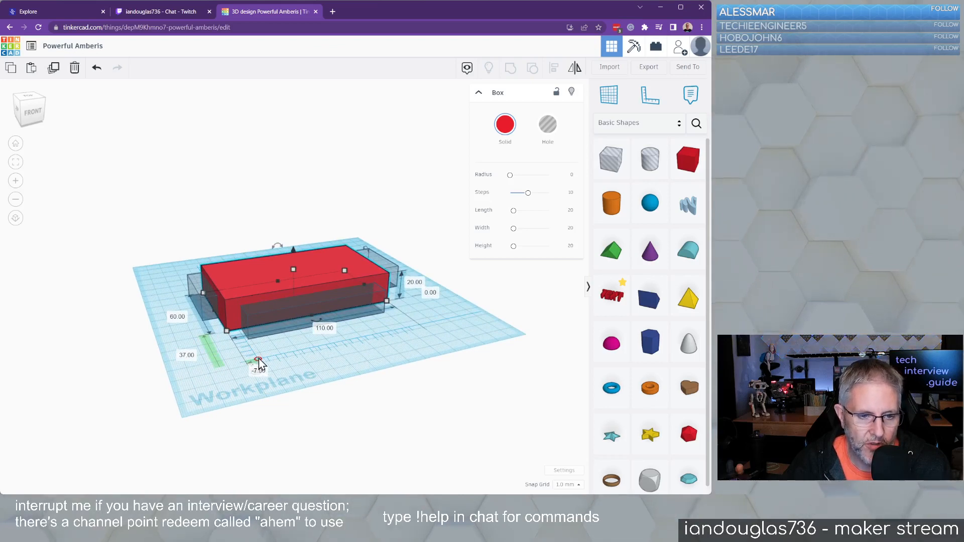
click(190, 353)
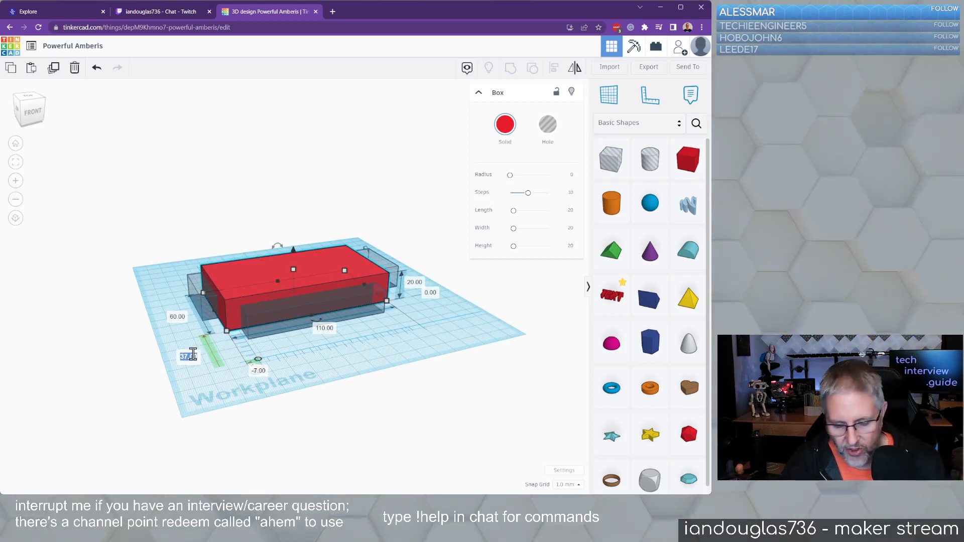
text(0)
key(Return)
click(266, 384)
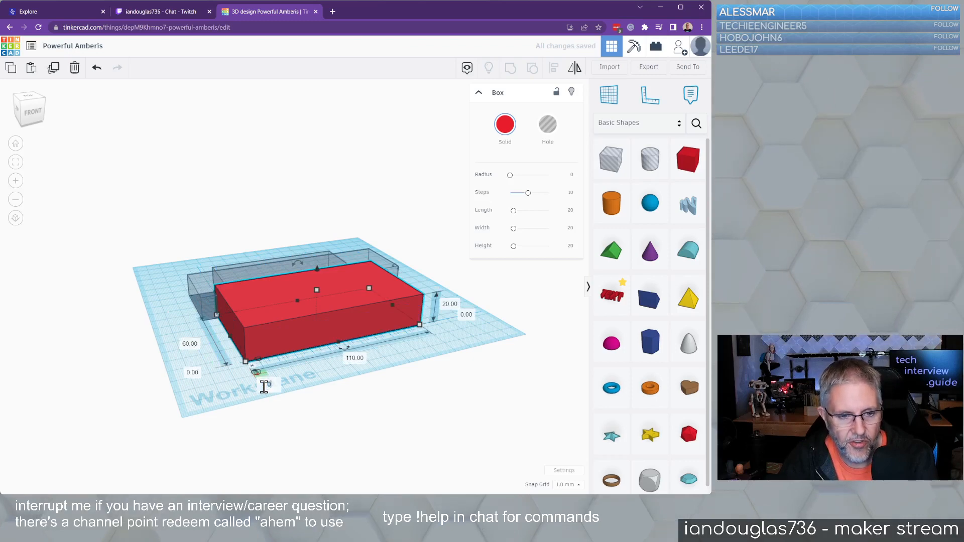
text(0)
key(Return)
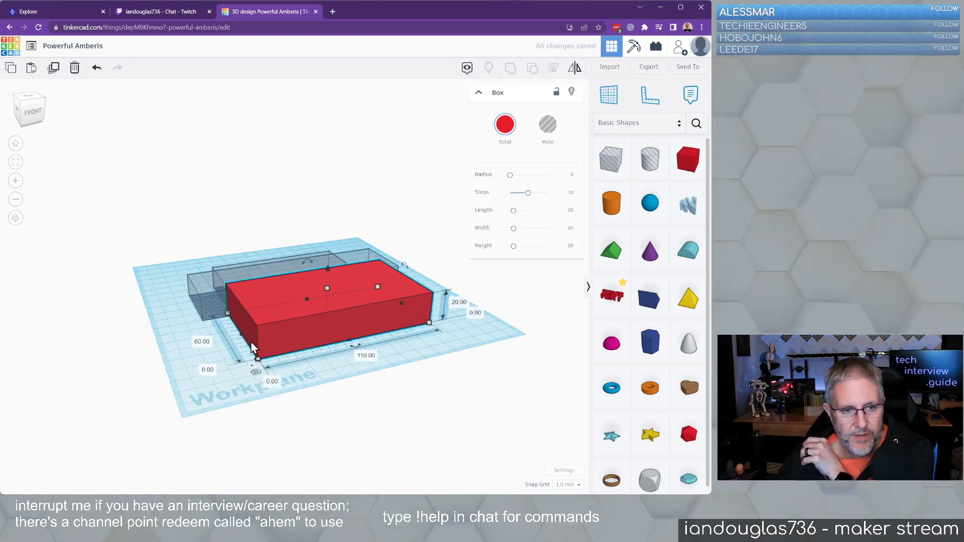
Move the lengthwise hole box through the red box, setting its ruler offsets to 10 mm in depth and -10 mm in length.
click(202, 301)
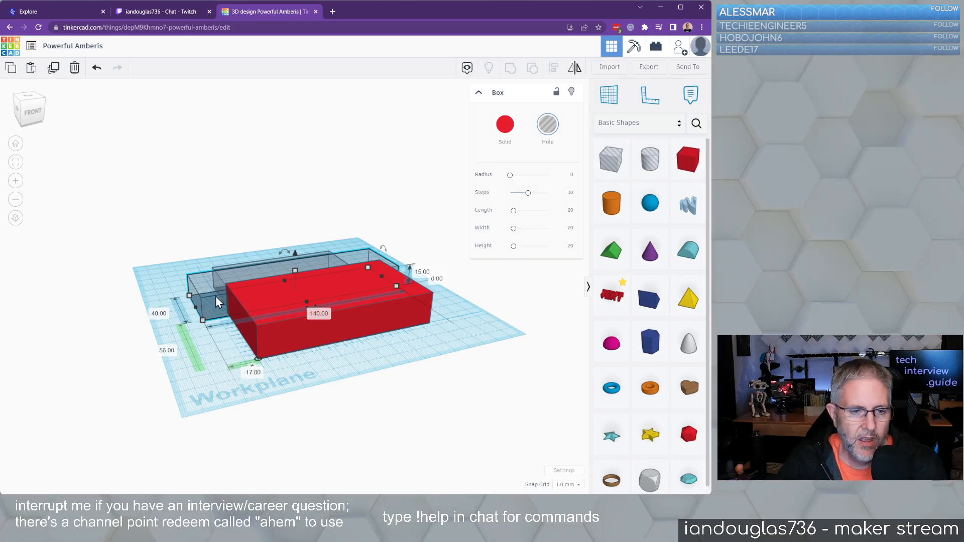
drag(215, 296, 239, 336)
click(178, 369)
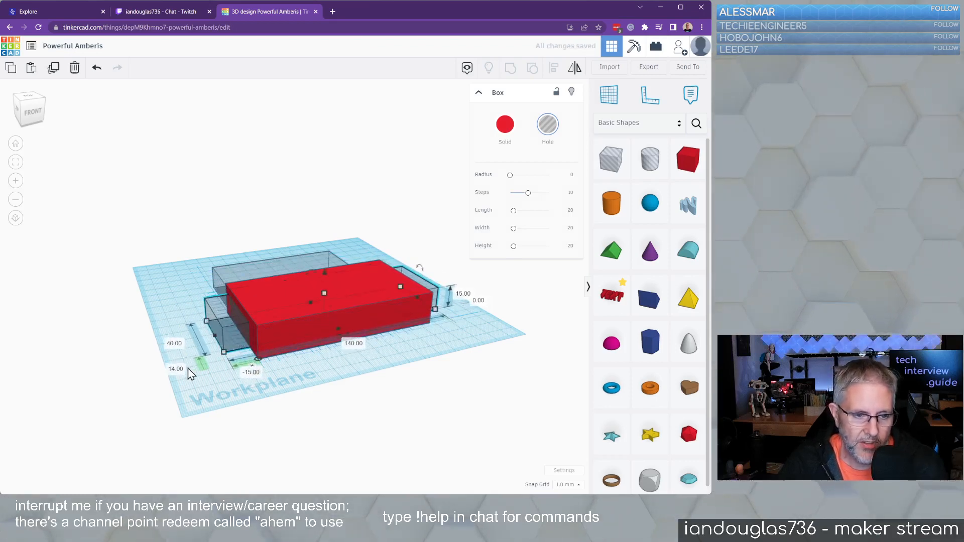
text(10)
key(Return)
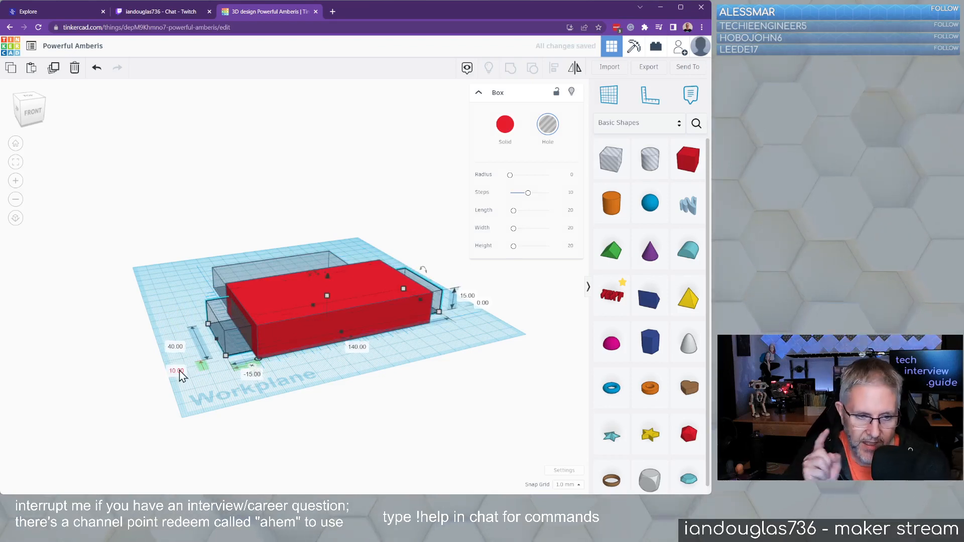
click(253, 374)
text(-10)
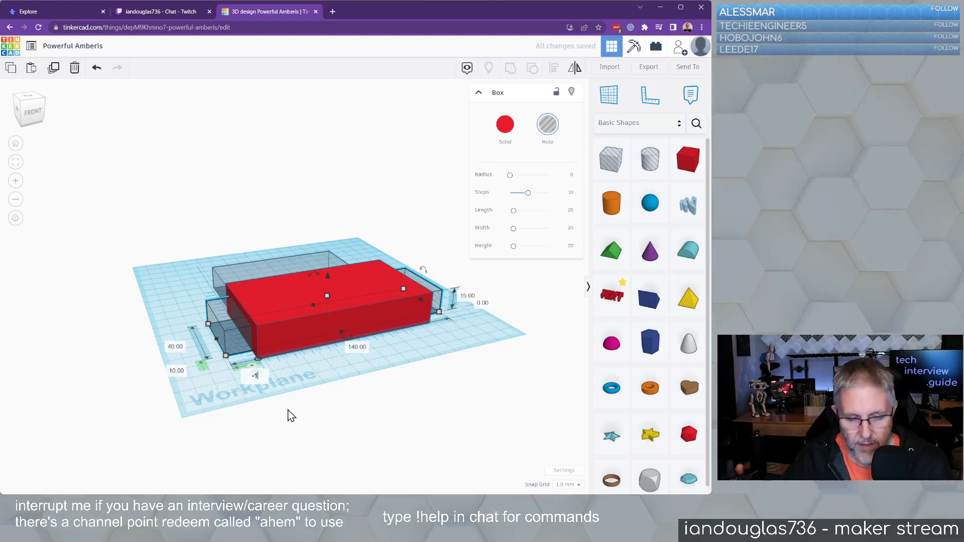
key(Return)
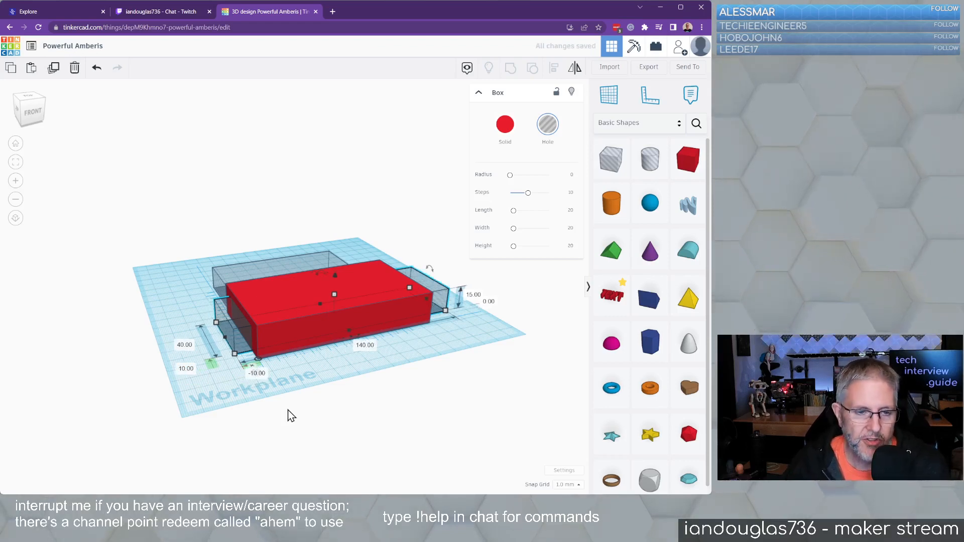
Position the hole box running through the depth at ruler offsets of 10 mm in length and -10 mm in depth.
click(275, 260)
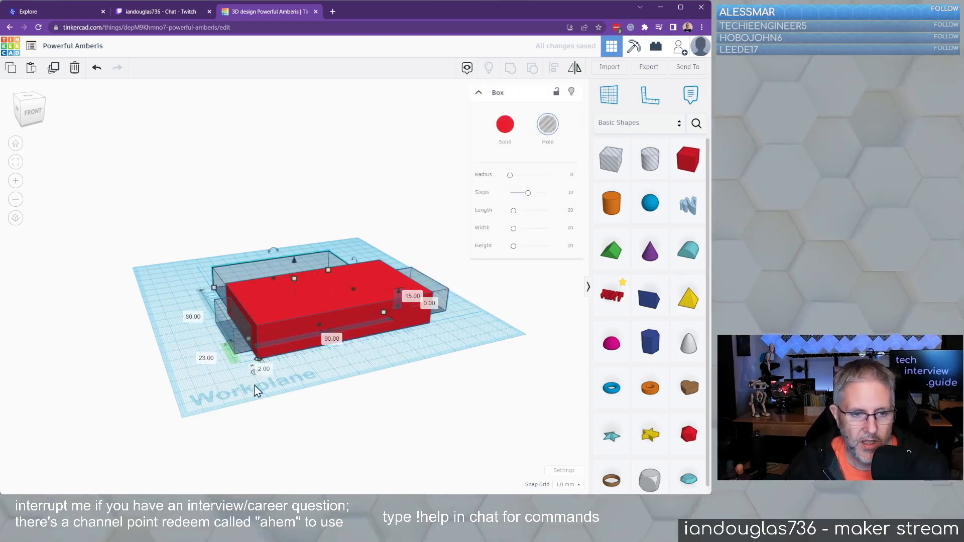
text(10)
key(Return)
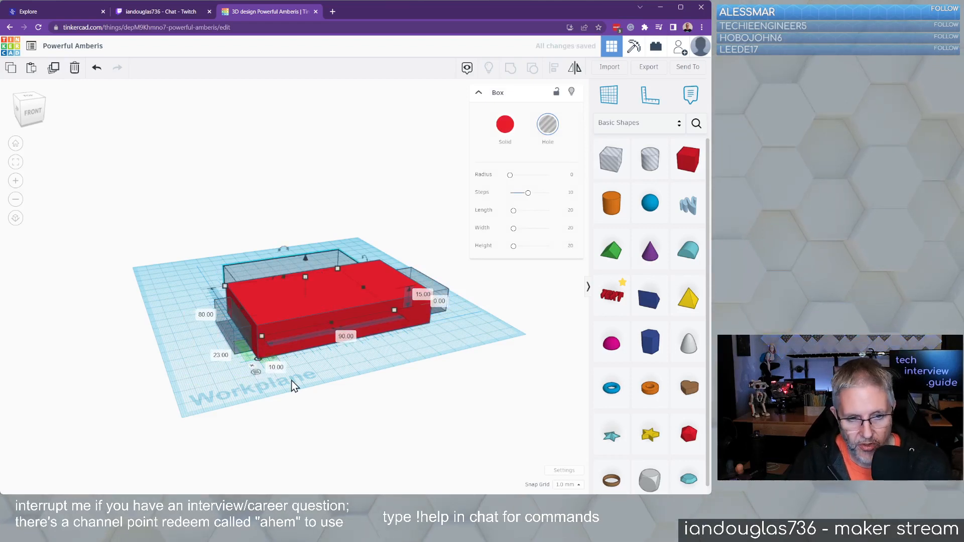
click(224, 355)
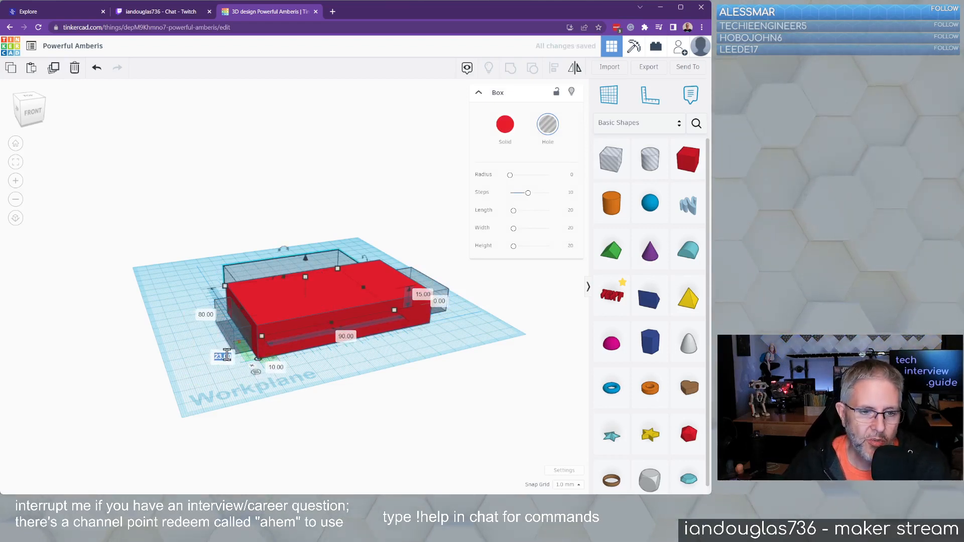
text(-10)
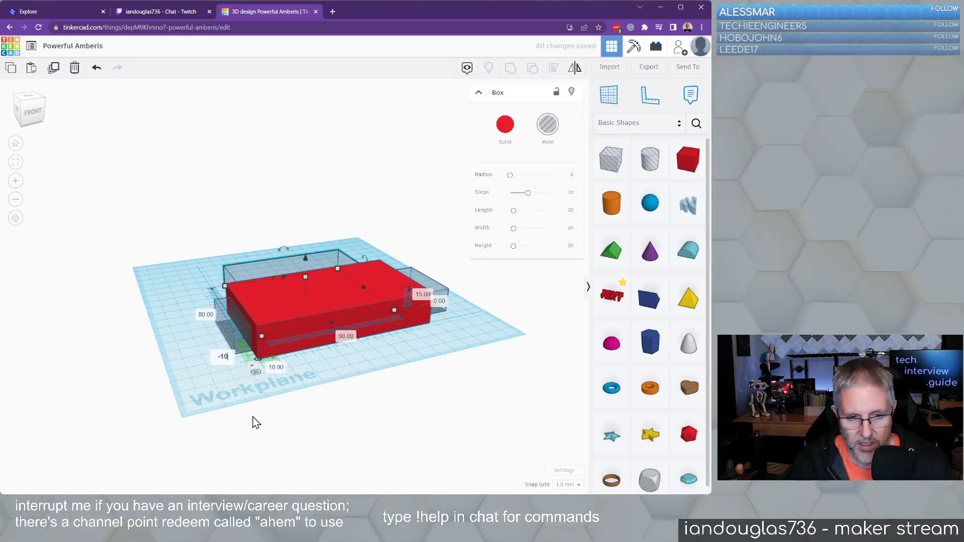
key(Return)
Group the red box with both hole boxes to cut the openings and leave four corner legs.
right_drag(214, 377, 242, 189)
key(ctrl+a)
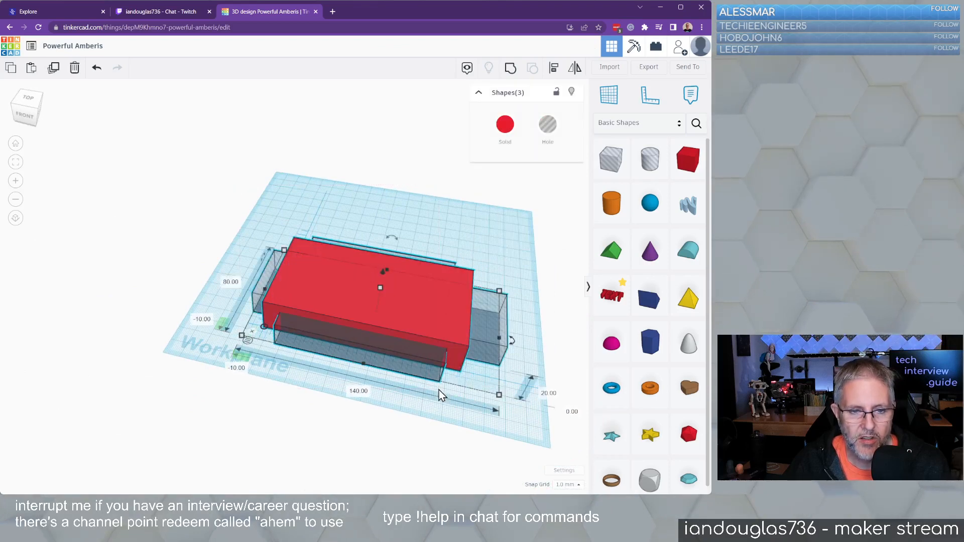
click(511, 71)
click(396, 426)
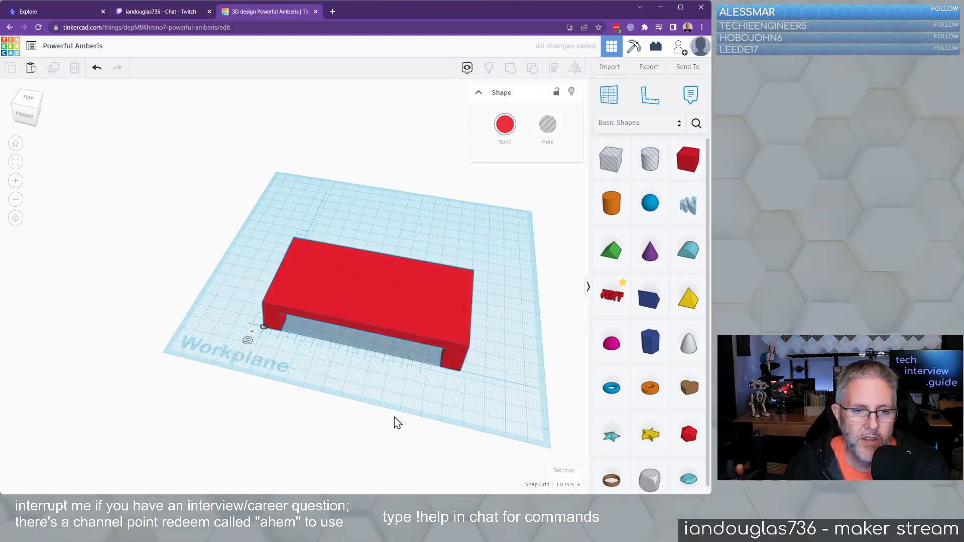
Rotate the grouped table shape by 180° so that its four legs point upward.
right_drag(393, 381, 429, 368)
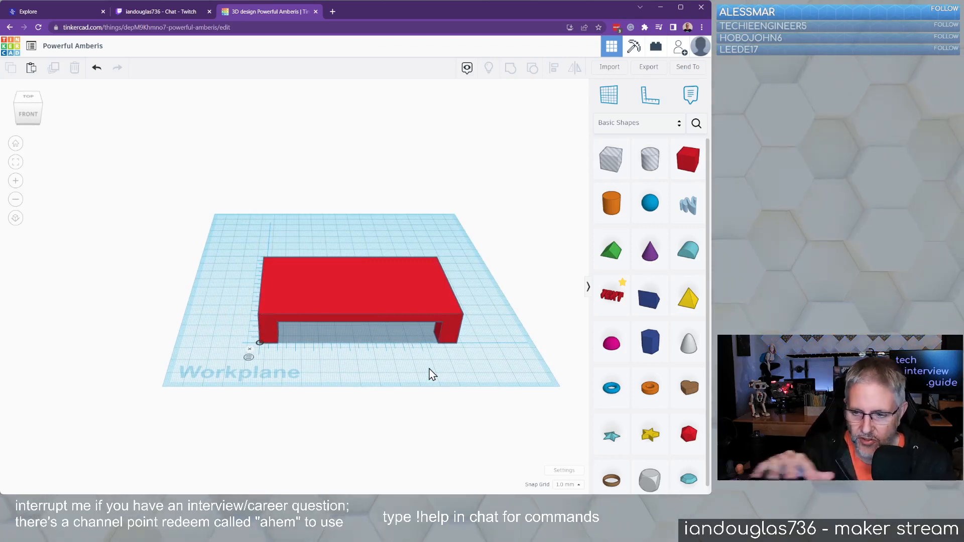
click(358, 287)
drag(344, 256, 347, 339)
click(346, 372)
key(Return)
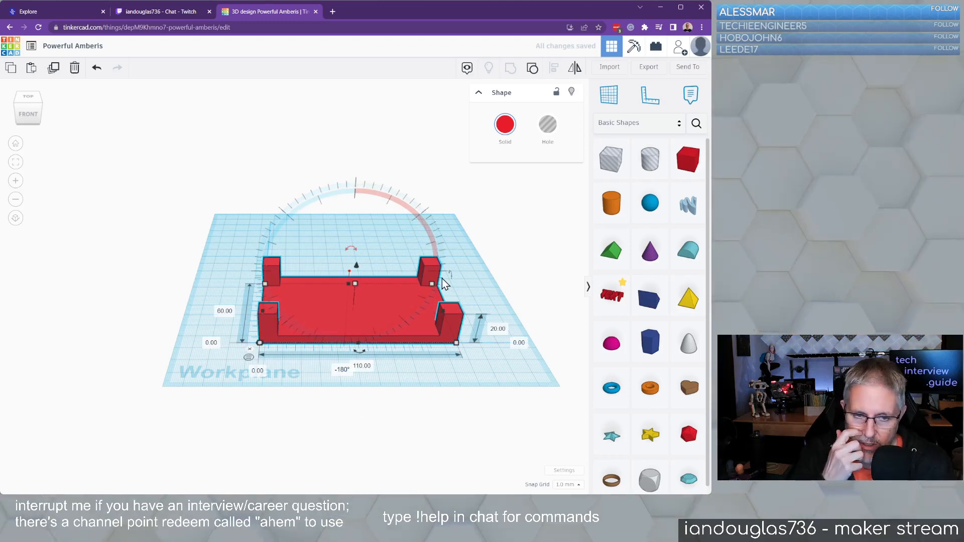
click(464, 369)
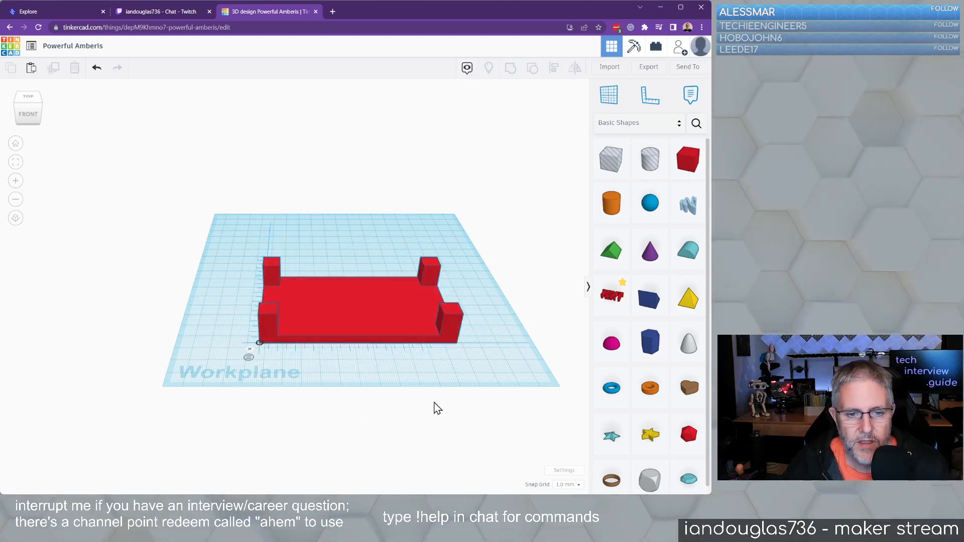
Export the upside-down table shape as an STL file.
mouse_move(407, 374)
right_down()
mouse_move(577, 342)
mouse_move(540, 366)
mouse_move(394, 383)
right_up()
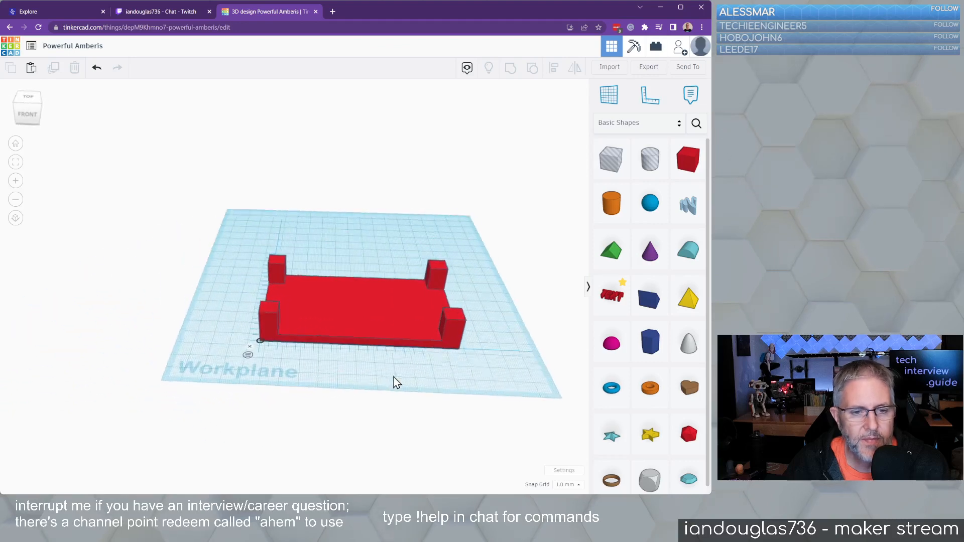
click(397, 329)
click(649, 67)
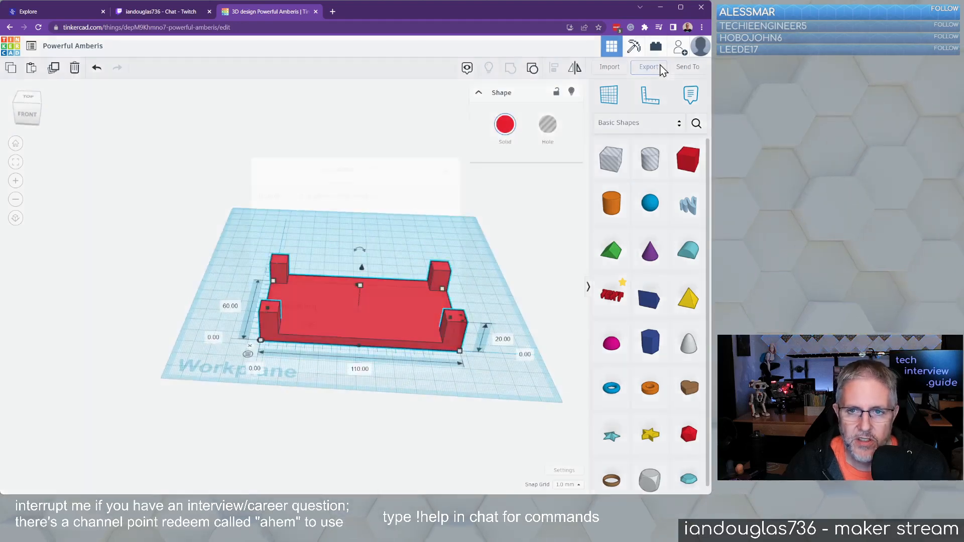
click(421, 261)
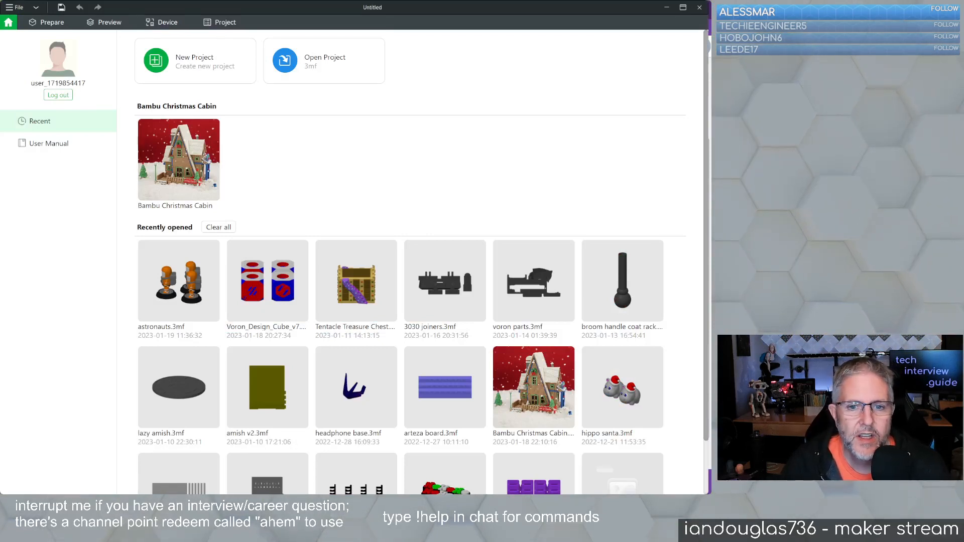
Switch to Bambu Studio, create a new project and place sensor table.stl on the build plate.
click(229, 71)
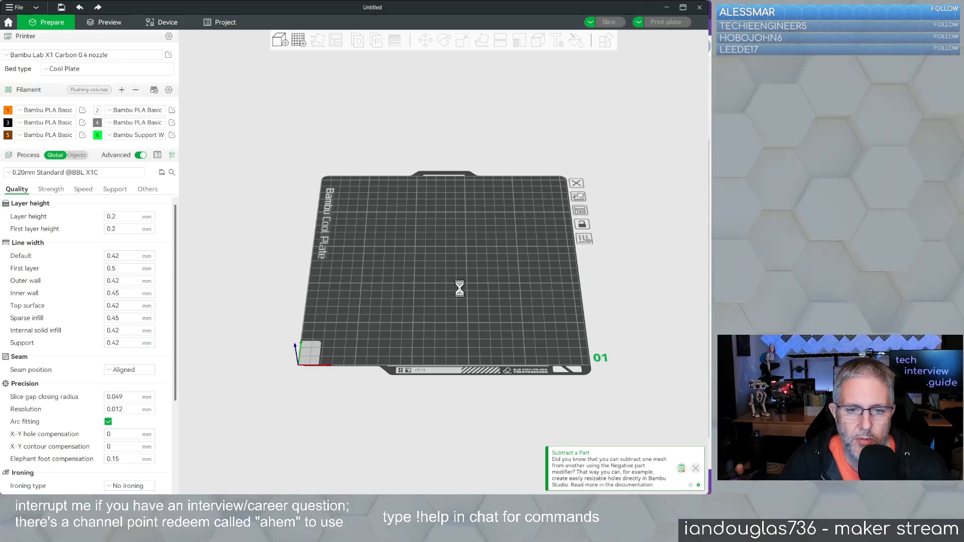
drag(495, 317, 495, 315)
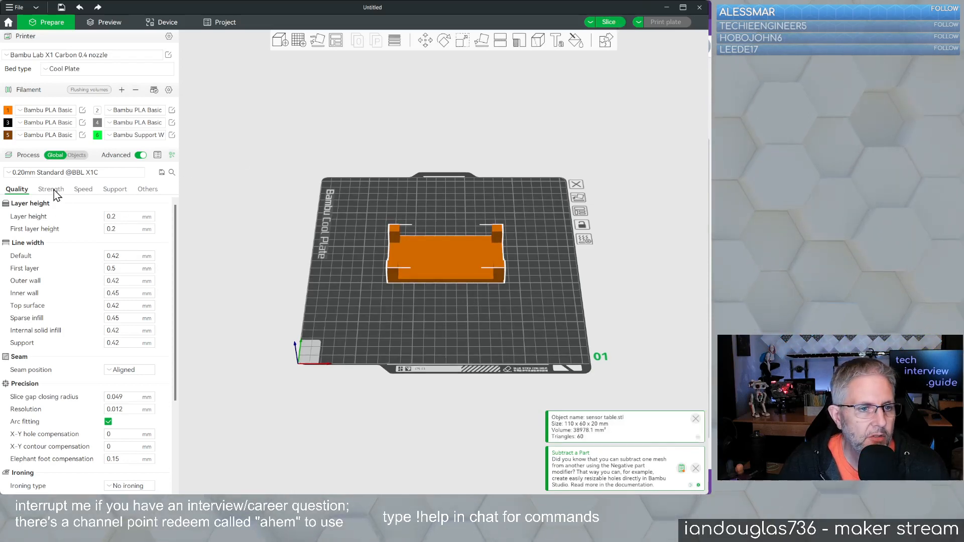
Set both the layer height and the first layer height to 0.32 mm.
double_click(114, 216)
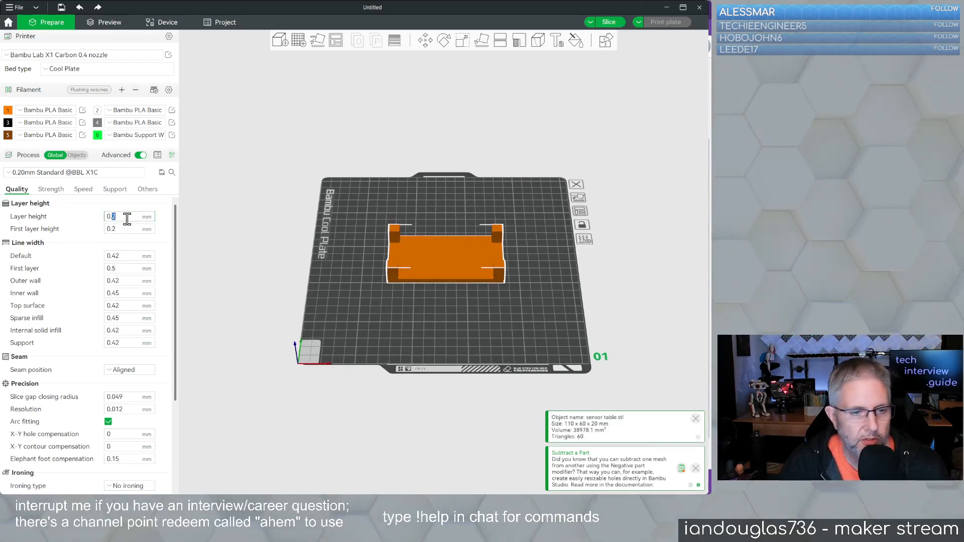
text(32)
double_click(114, 229)
text(3)
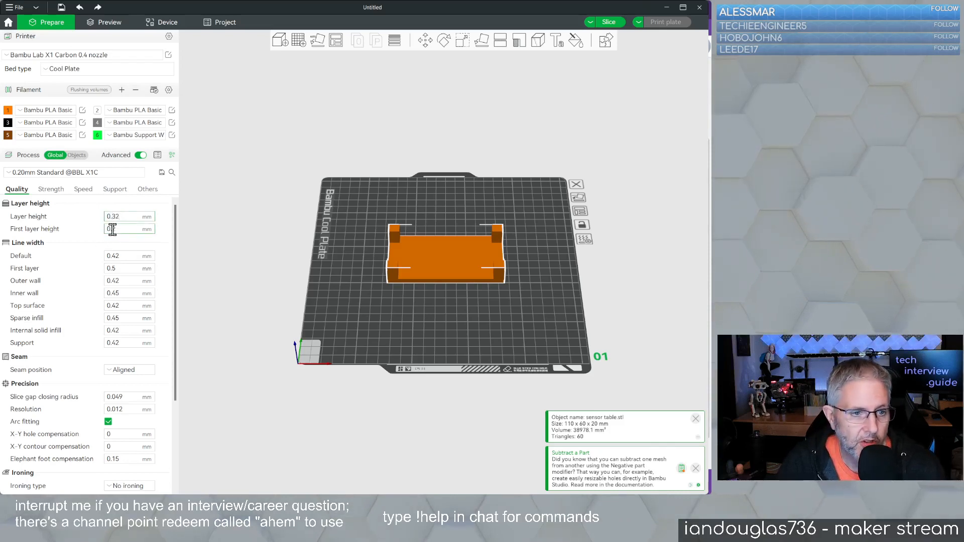
text(2)
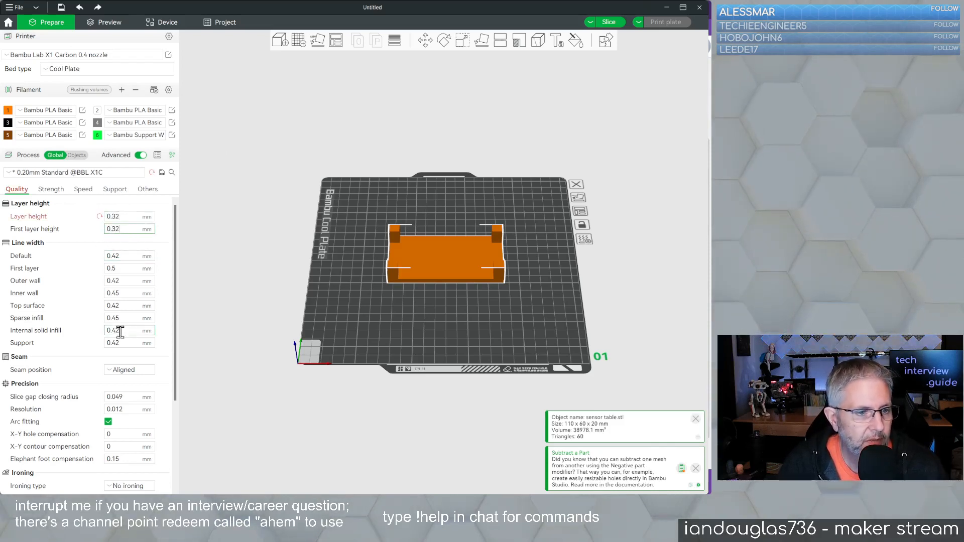
Review the remaining quality settings and the strength settings for walls, shells and infill.
scroll(143, 405, down, 5)
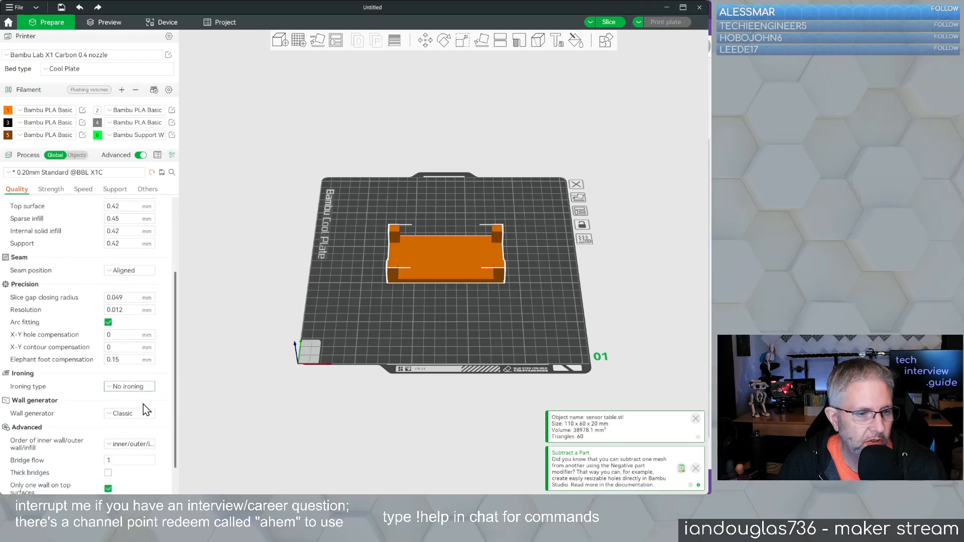
scroll(143, 405, up, 5)
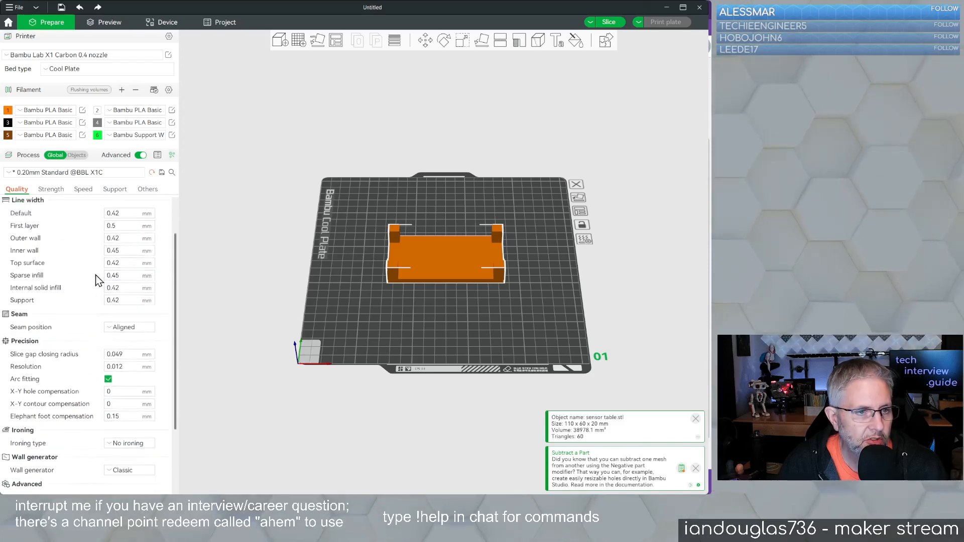
click(50, 189)
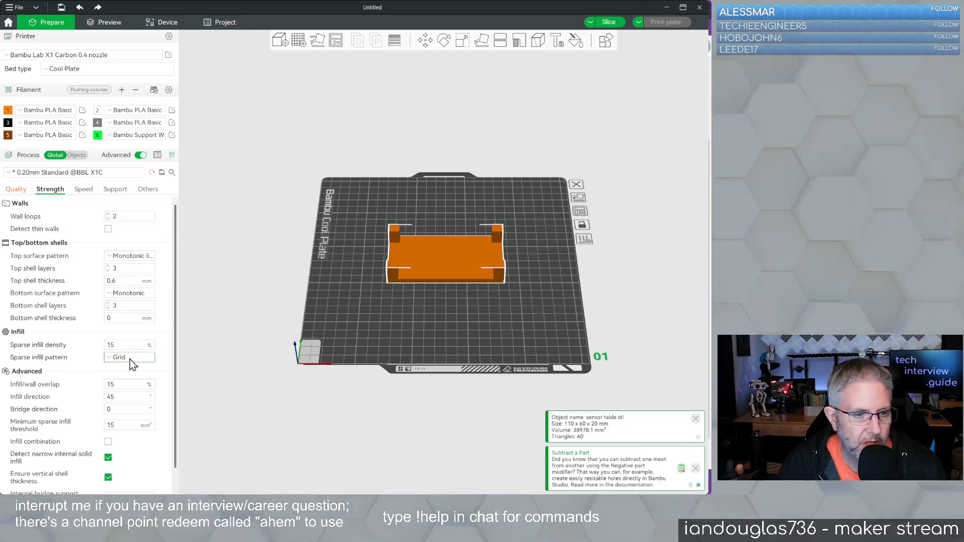
scroll(131, 354, down, 1)
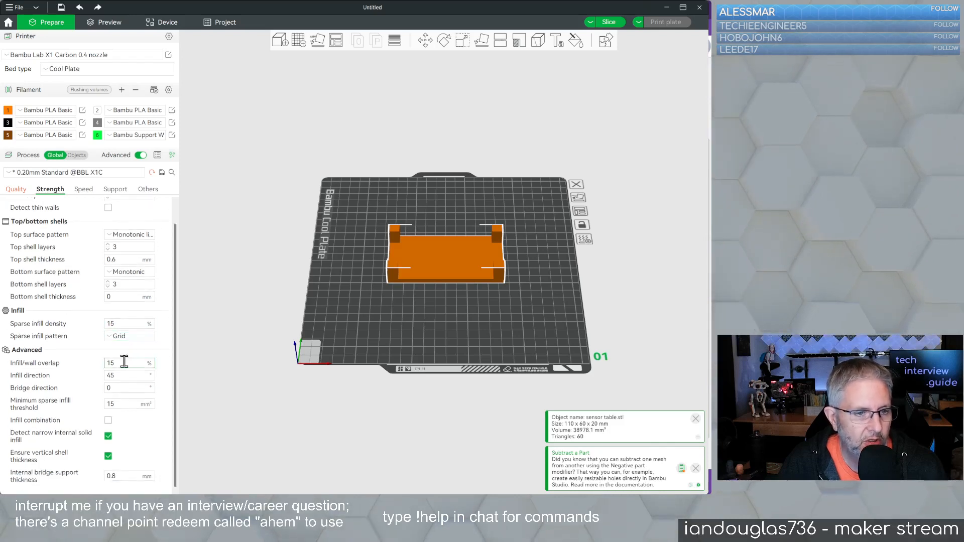
scroll(125, 364, up, 1)
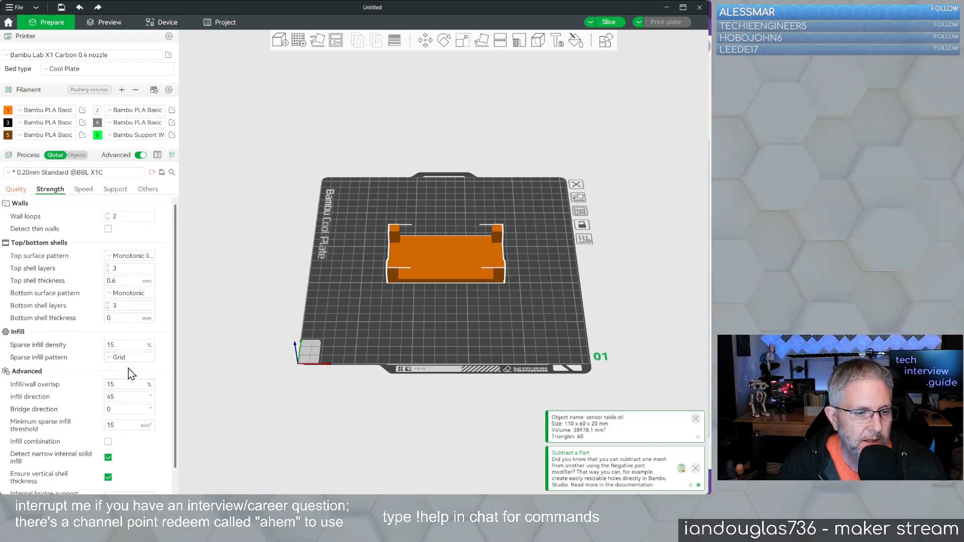
scroll(127, 418, down, 1)
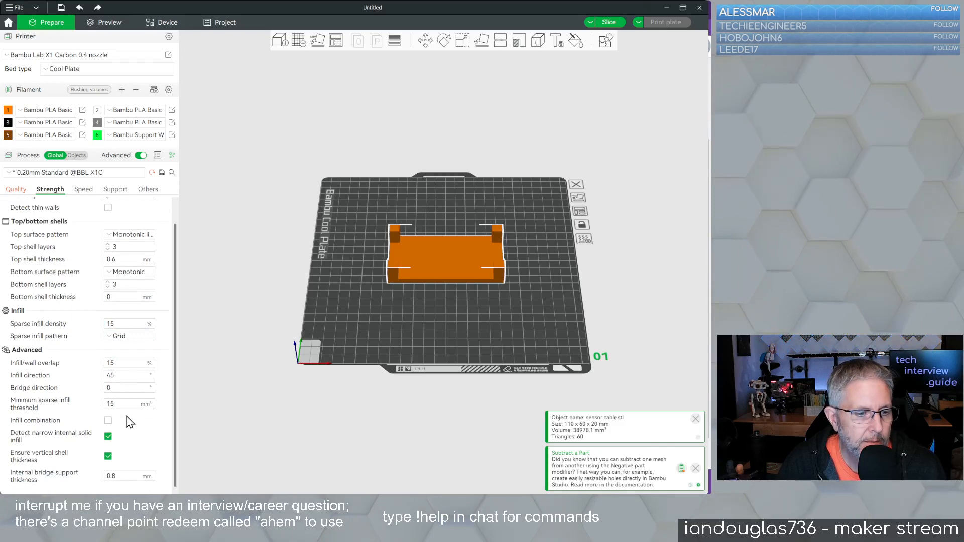
Set the print speed of the first layer to 30 mm/s.
click(90, 191)
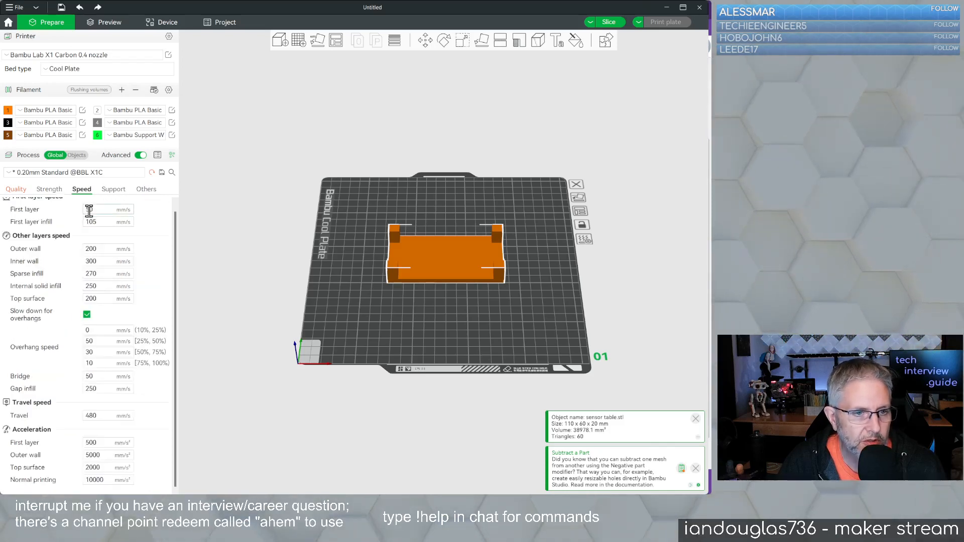
drag(89, 210, 79, 210)
text(30)
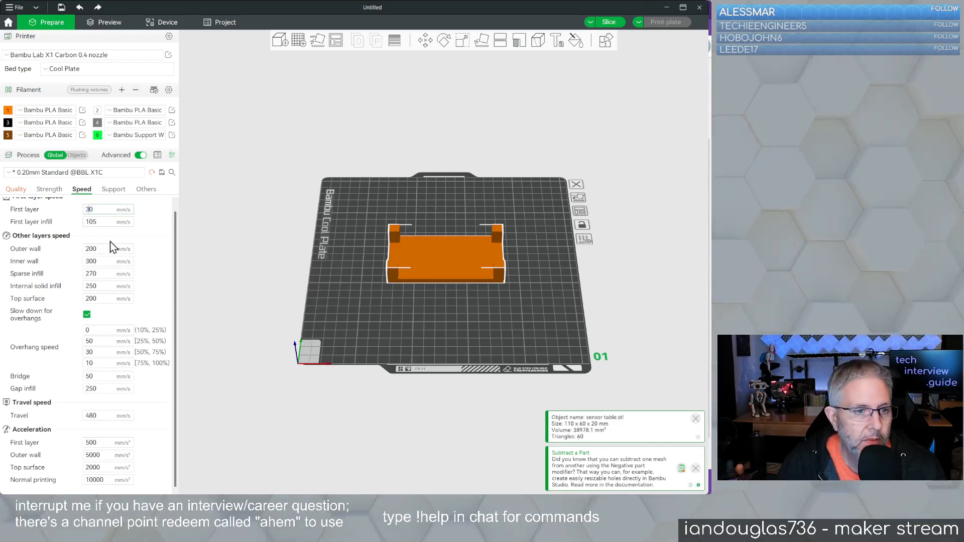
Set the bed type to Textured PEI Plate.
click(125, 68)
click(125, 124)
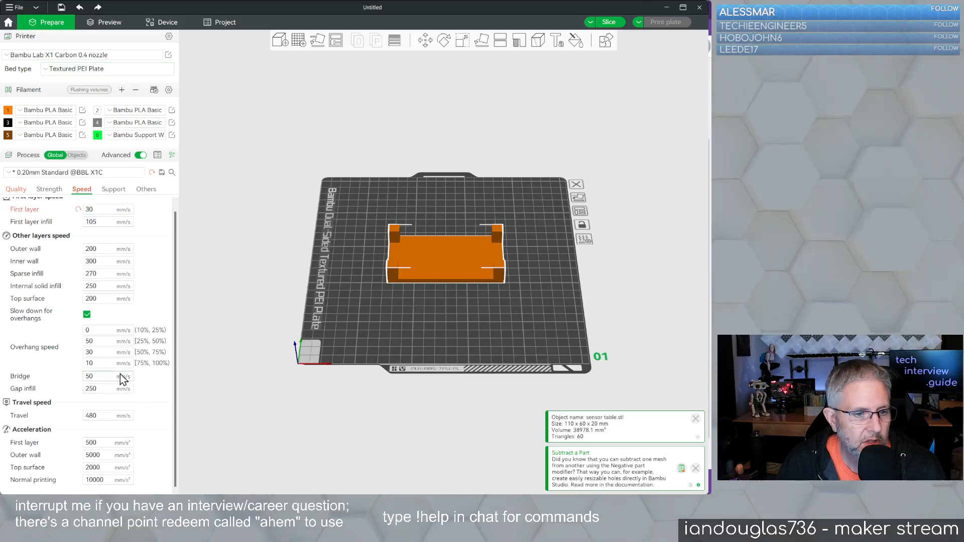
Review the support settings, set the brim type to Manual and slice the plate.
click(126, 190)
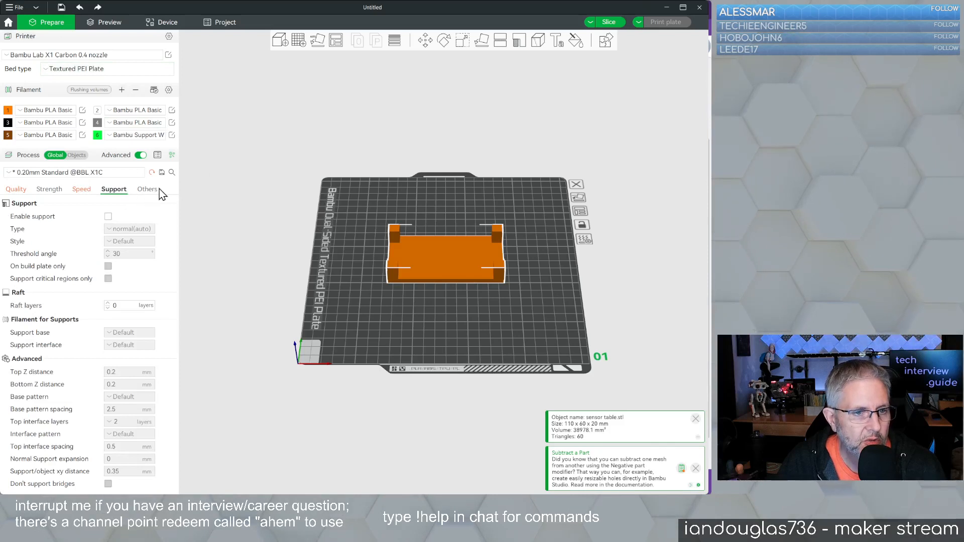
click(150, 191)
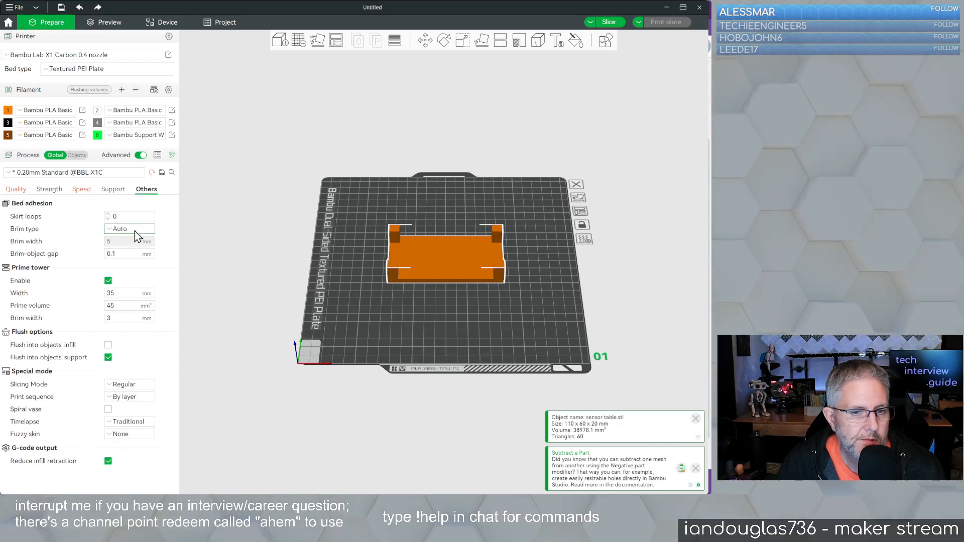
click(139, 250)
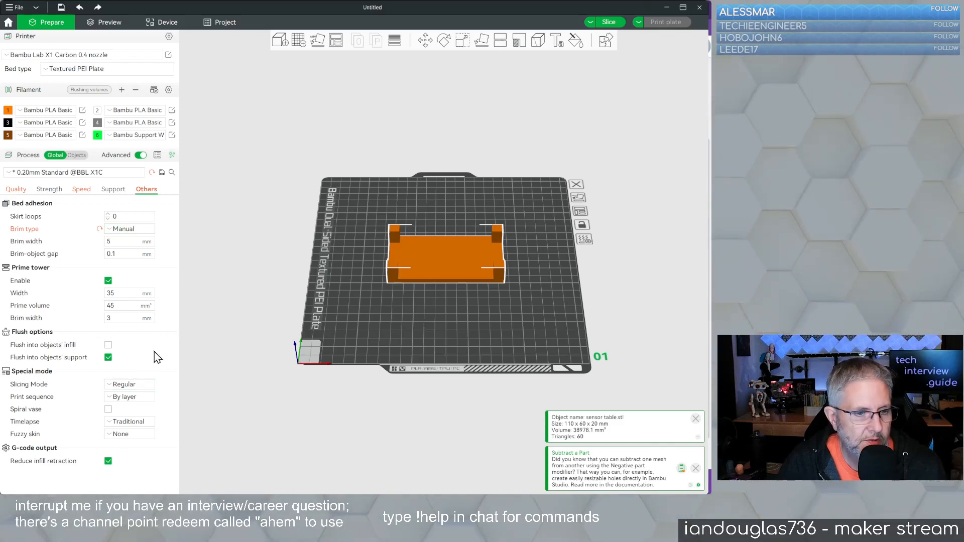
click(609, 21)
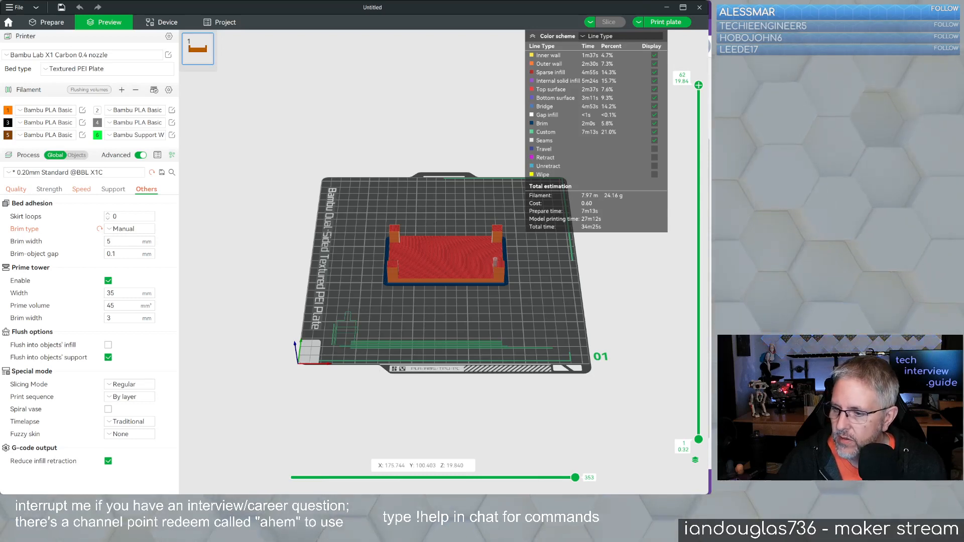
Switch back to Tinkercad in the browser and open the full gallery of saved designs.
key(alt+Tab)
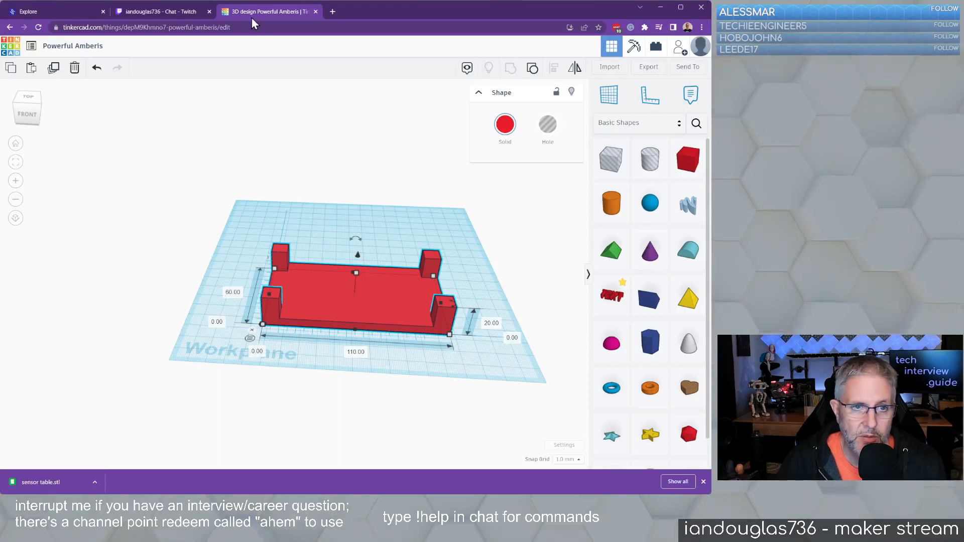
click(31, 46)
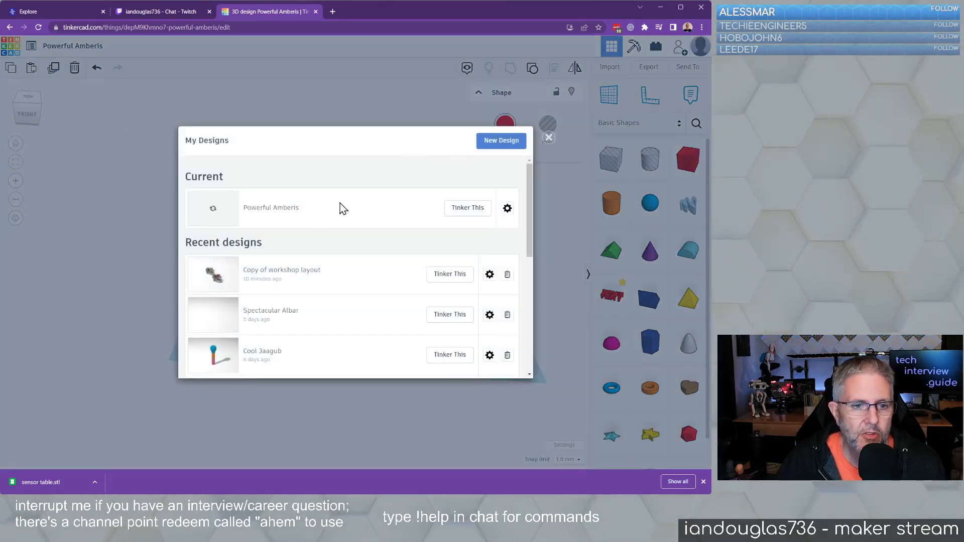
scroll(304, 288, down, 10)
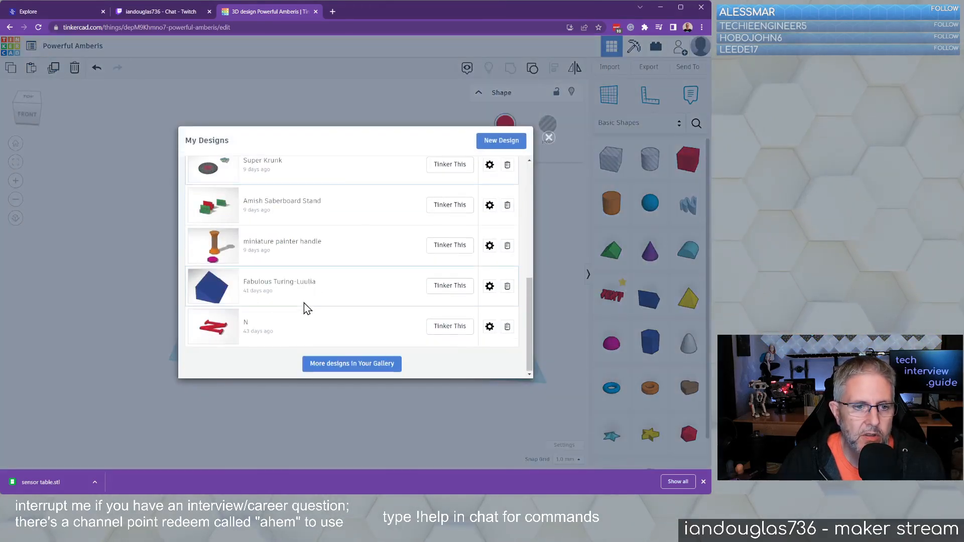
click(342, 366)
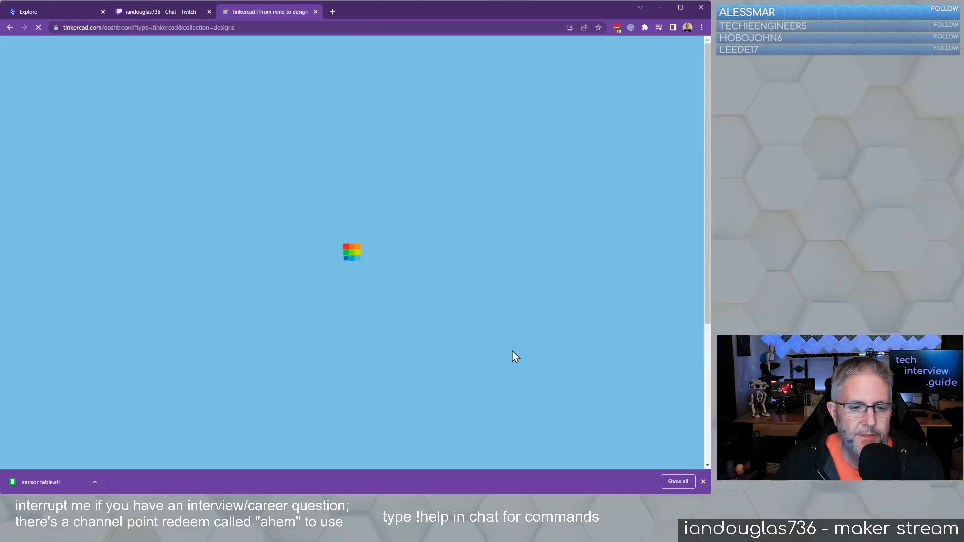
Find the workshop layout design on the second page of the gallery and open it for editing.
scroll(510, 366, down, 4)
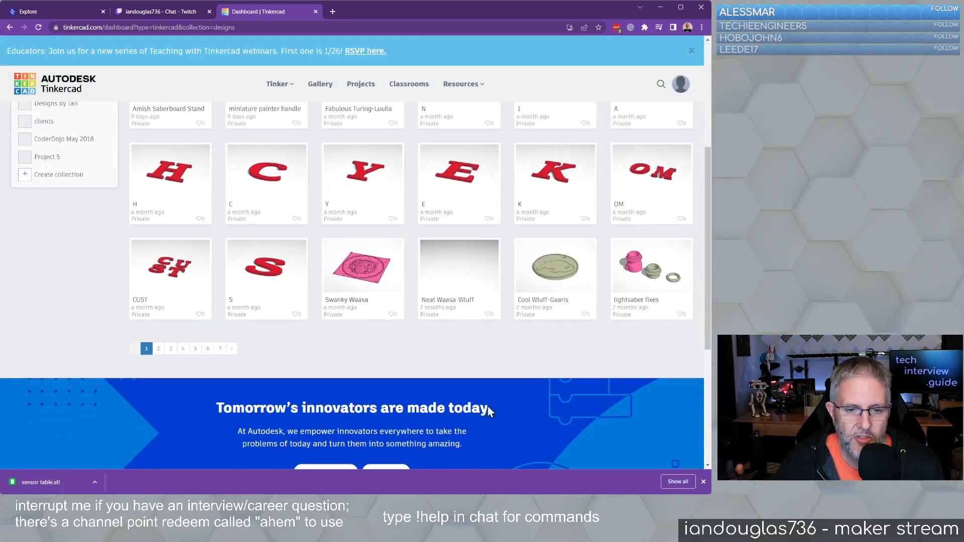
click(158, 348)
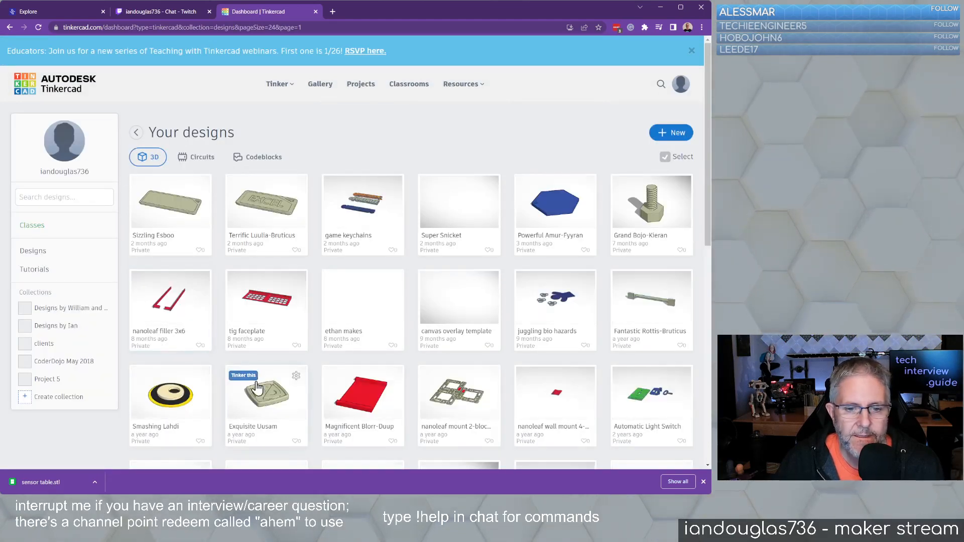
scroll(306, 361, down, 3)
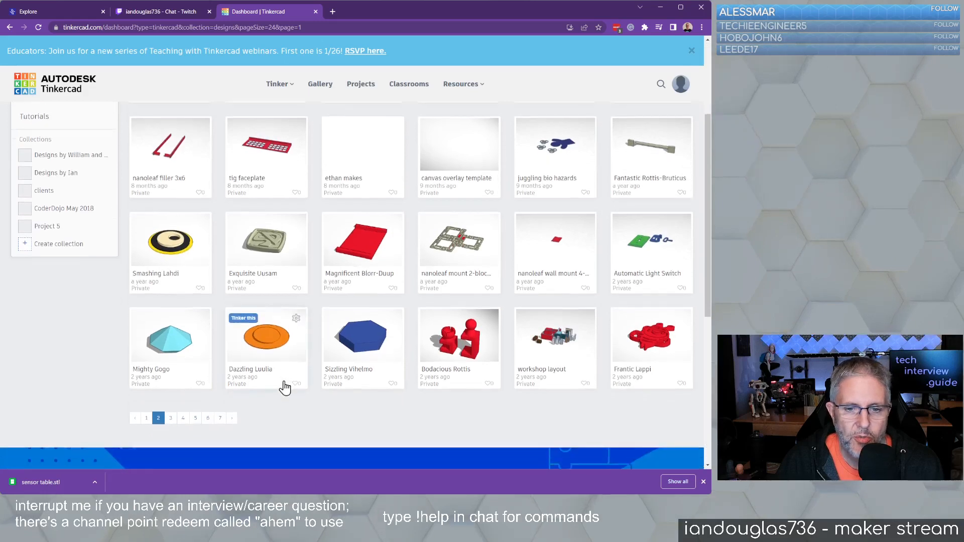
mouse_move(555, 329)
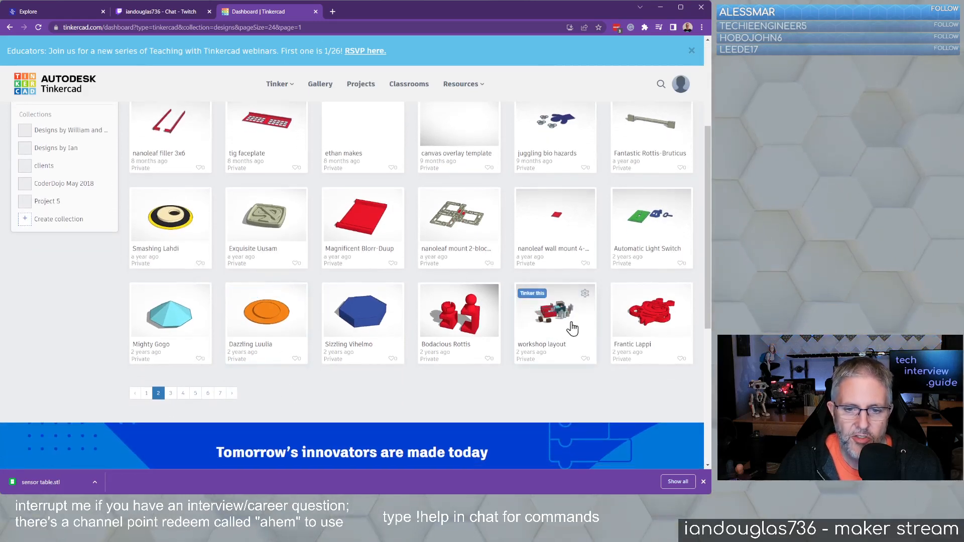
click(564, 323)
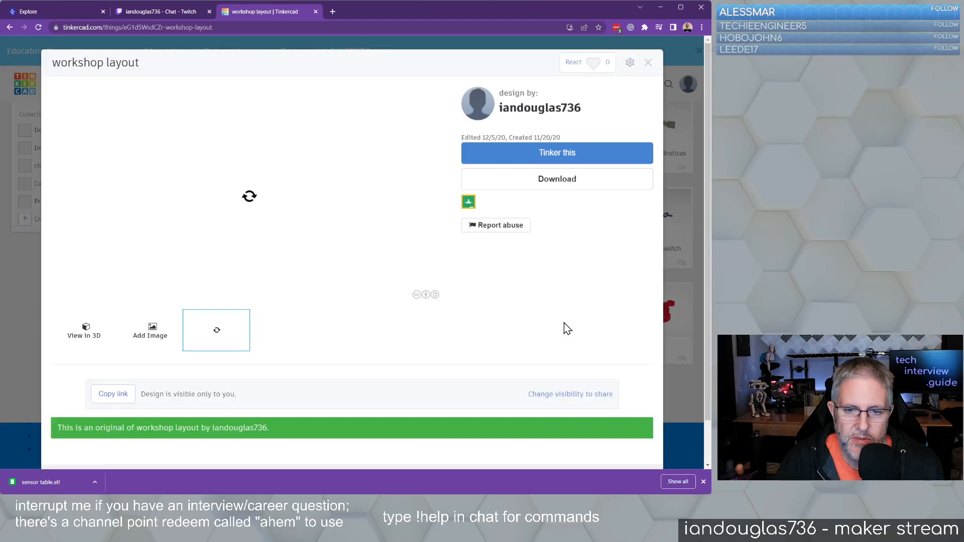
click(580, 155)
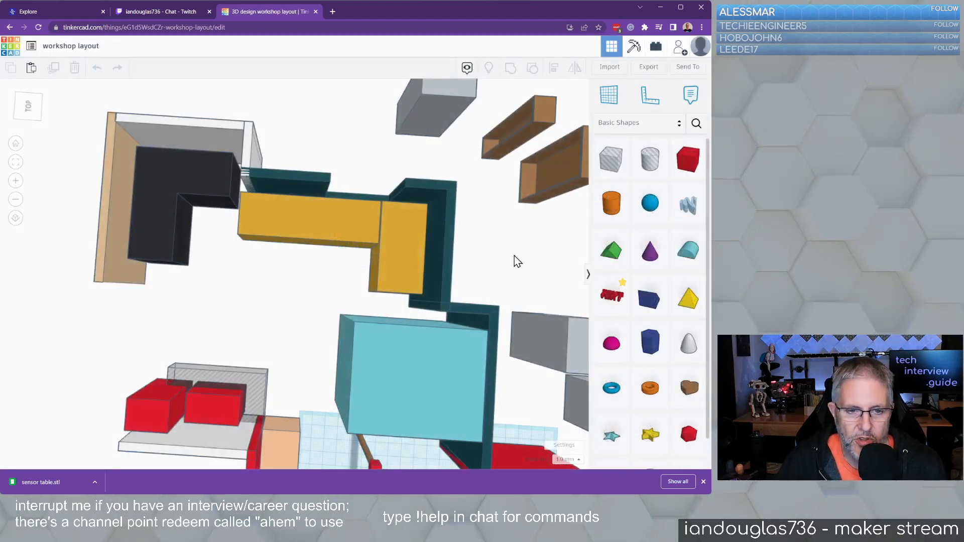
Delete the large light-blue box standing against the dark teal walls in the workshop layout.
scroll(540, 255, down, 2)
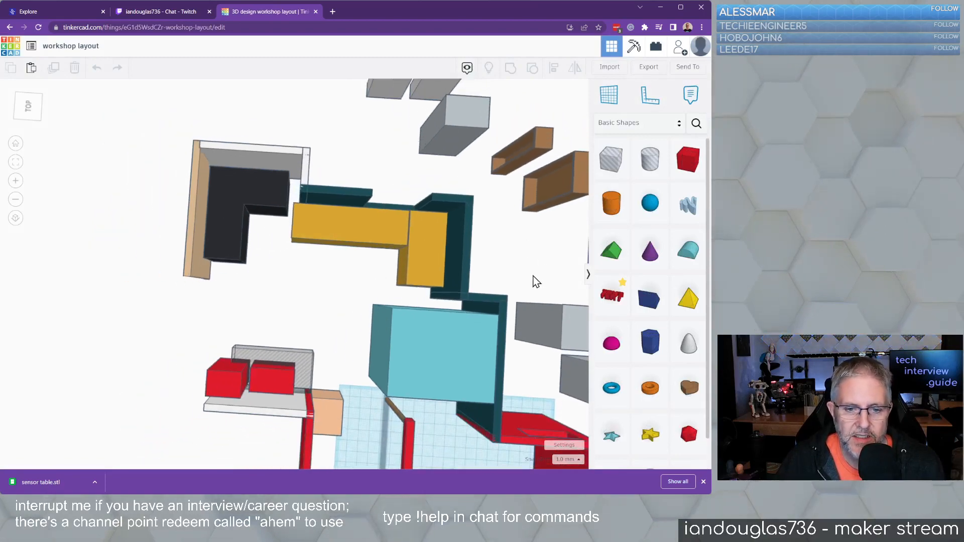
right_drag(533, 275, 165, 232)
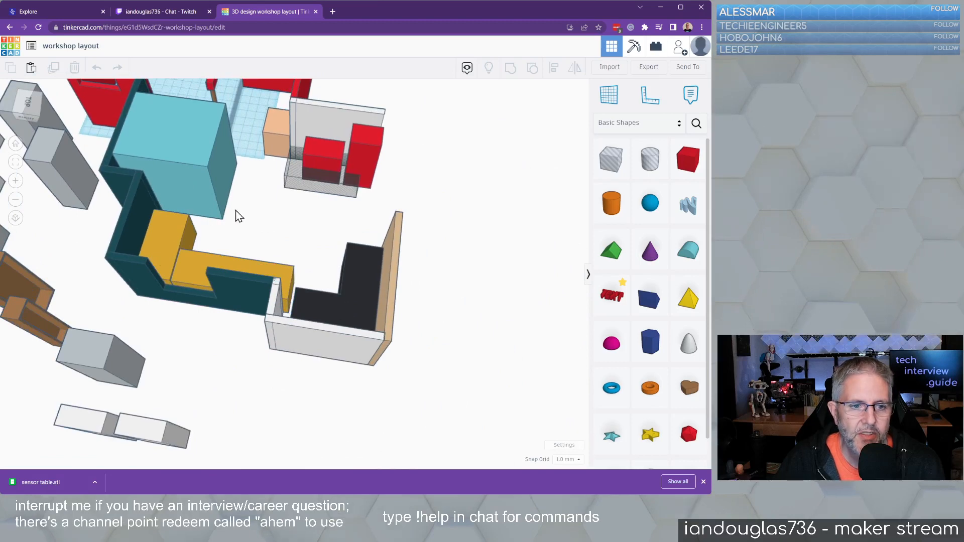
middle_drag(236, 211, 255, 290)
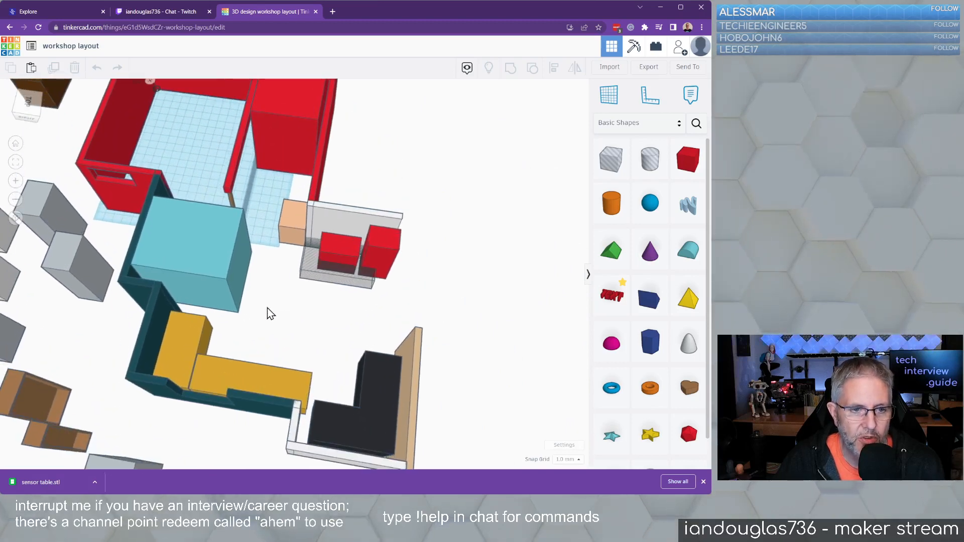
click(384, 248)
click(341, 245)
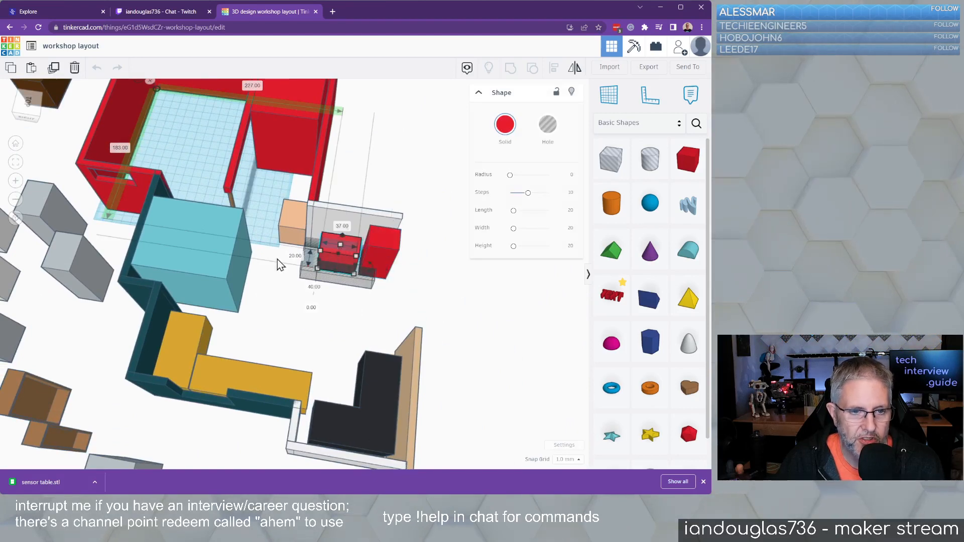
click(227, 274)
drag(227, 273, 227, 274)
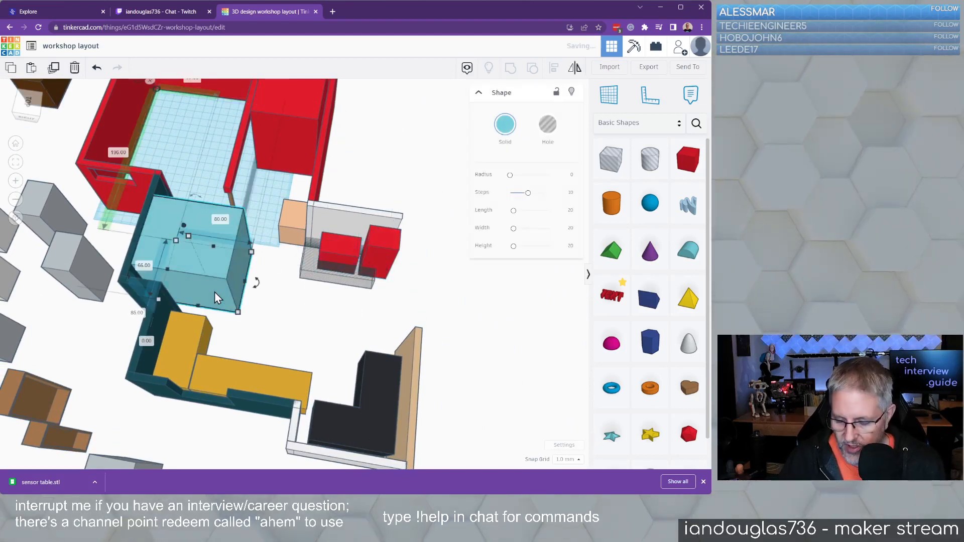
key(Delete)
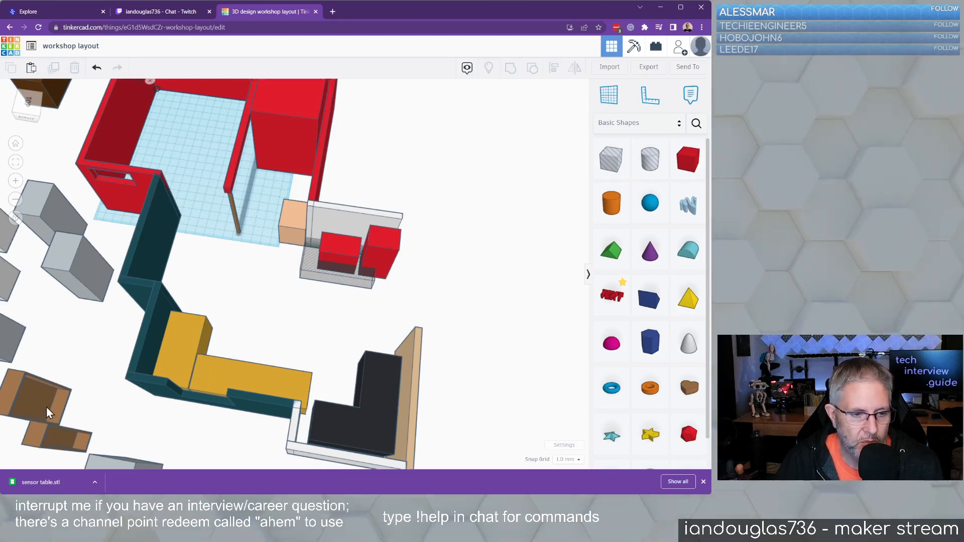
Move the black L-shaped desk out of its walled corner onto the open floor beside the yellow benches.
right_drag(87, 367, 0, 344)
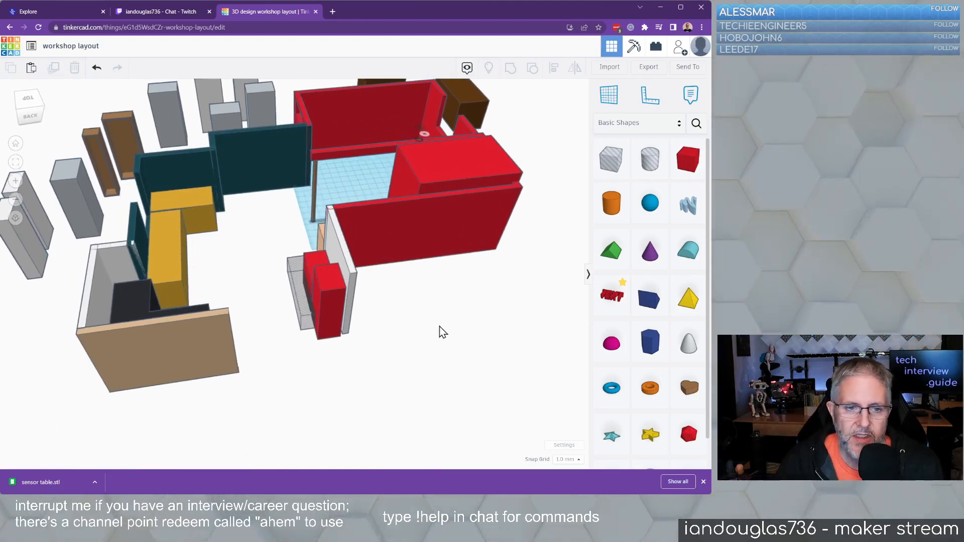
middle_drag(438, 328, 487, 360)
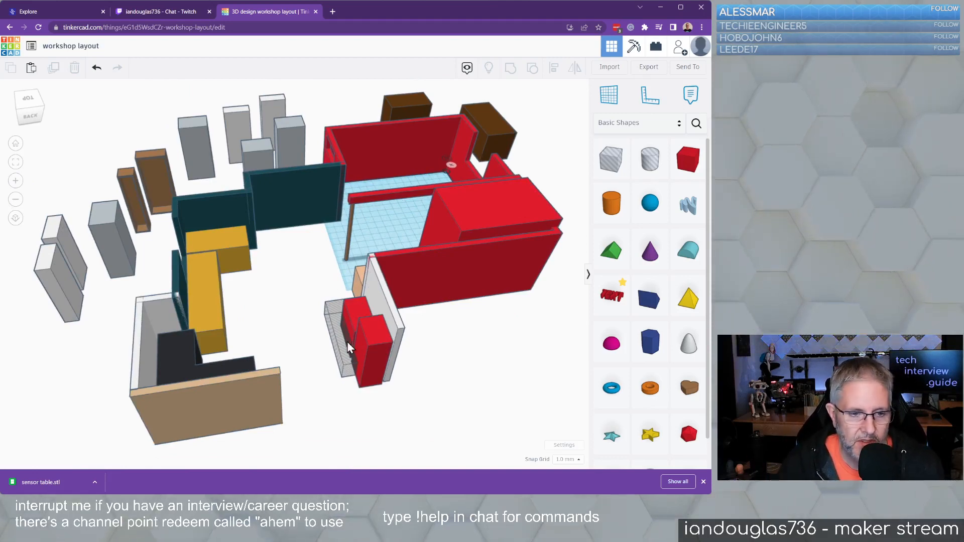
right_drag(304, 426, 279, 447)
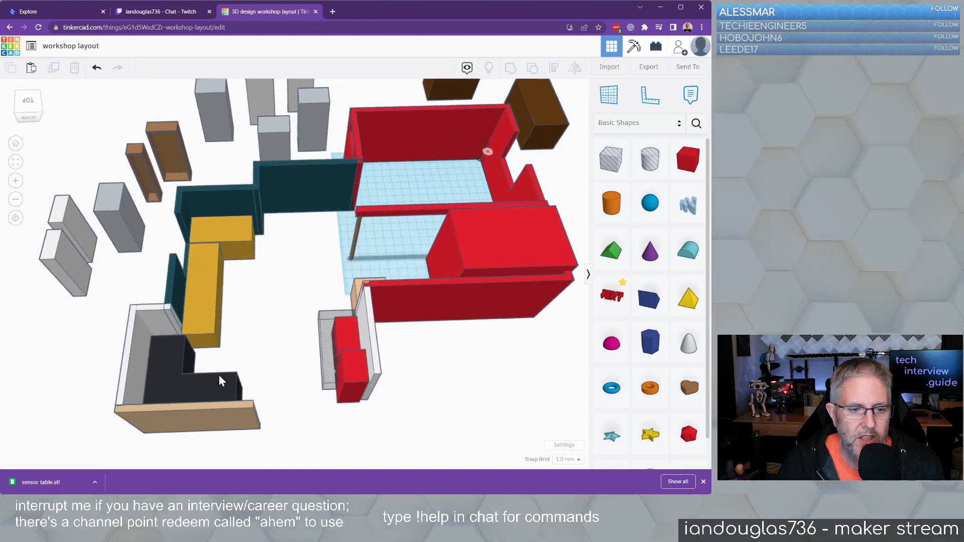
drag(216, 383, 285, 306)
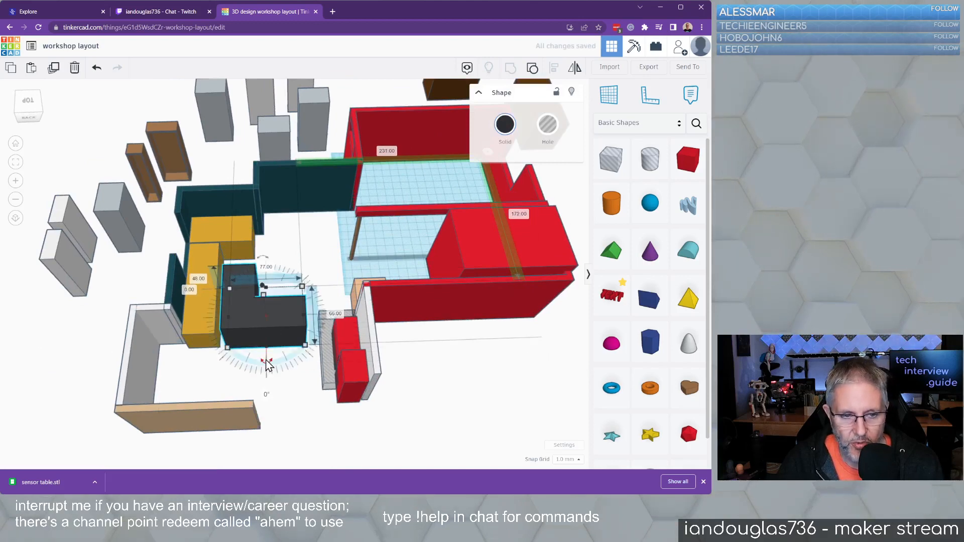
mouse_move(266, 365)
mouse_down()
mouse_move(299, 342)
mouse_move(279, 359)
mouse_move(260, 357)
mouse_move(269, 360)
mouse_up()
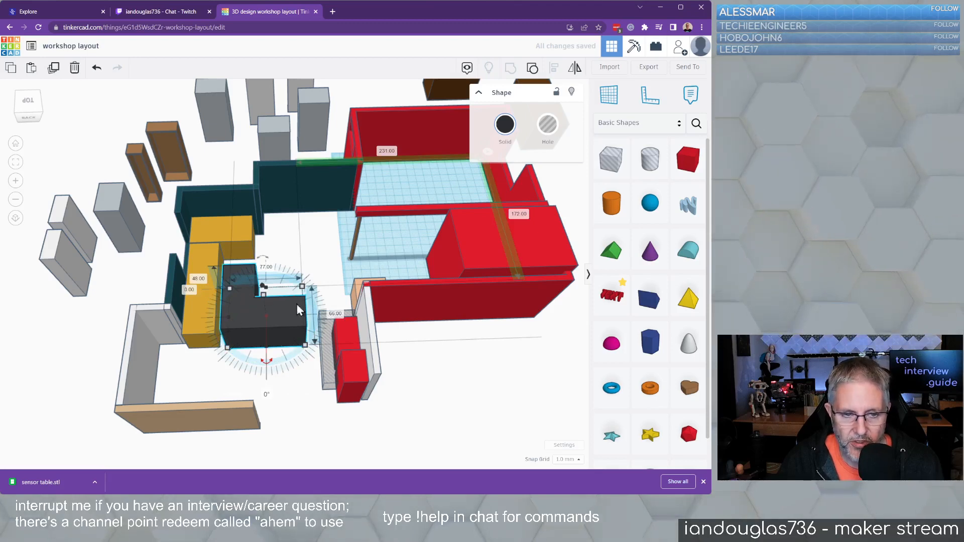
Mirror the black desk along its 77 mm side and move it back beside the tan wall.
click(575, 69)
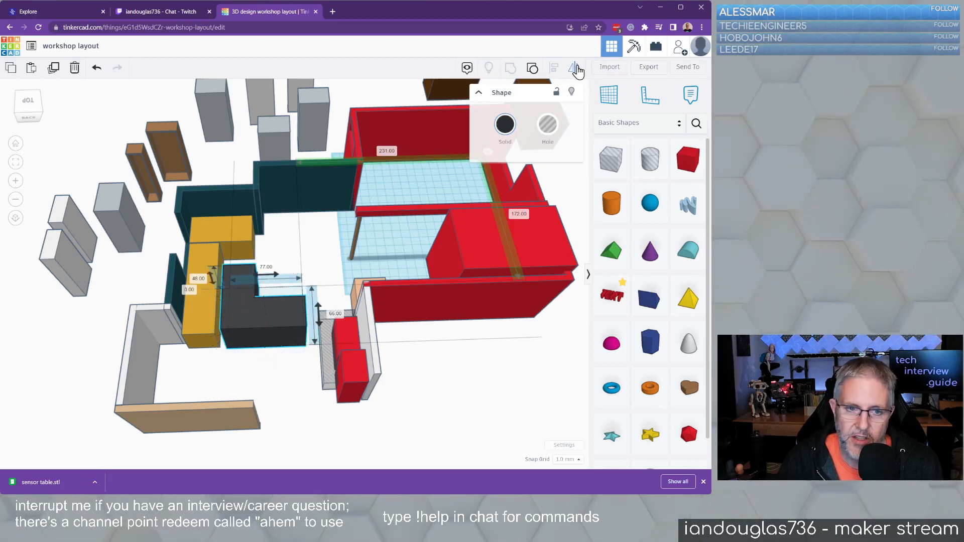
click(273, 274)
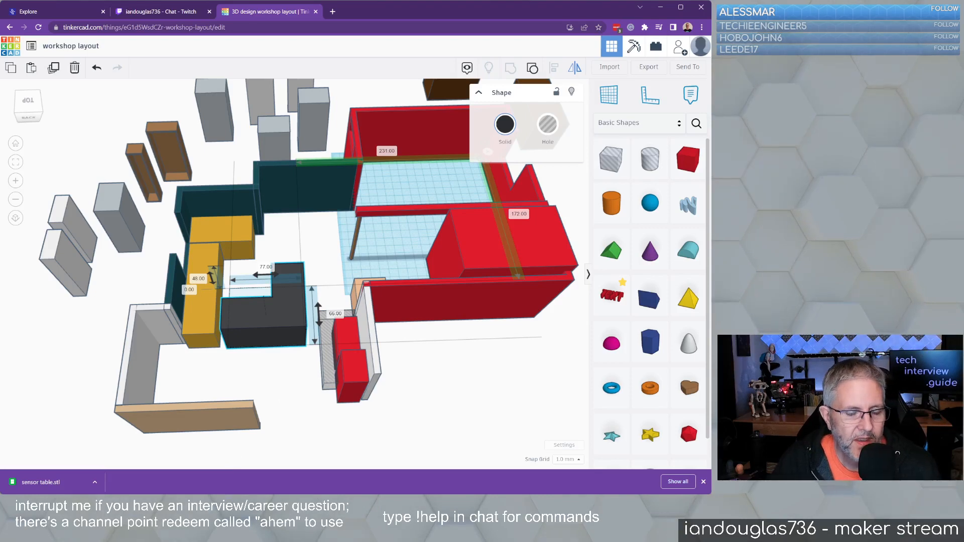
drag(268, 328, 261, 383)
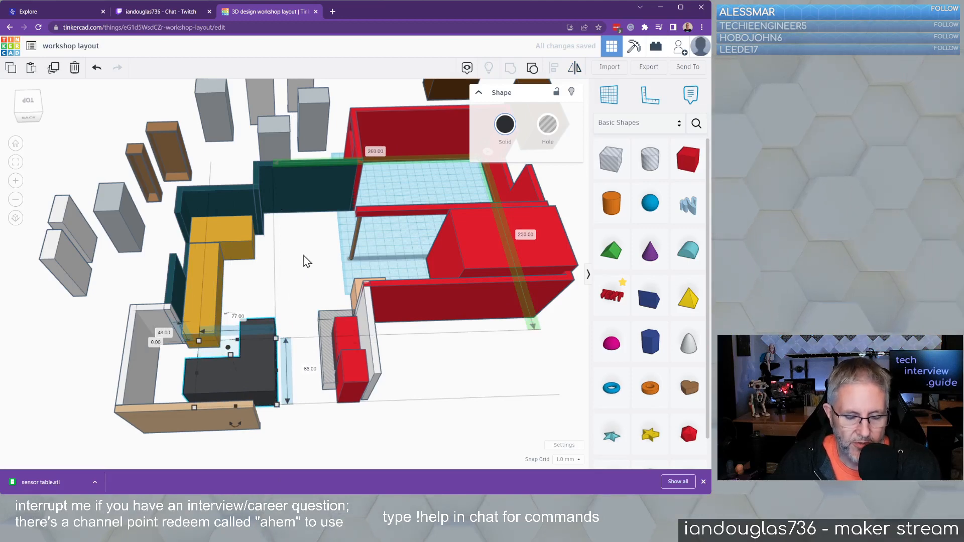
mouse_move(328, 269)
right_down()
mouse_move(341, 306)
mouse_move(315, 257)
right_up()
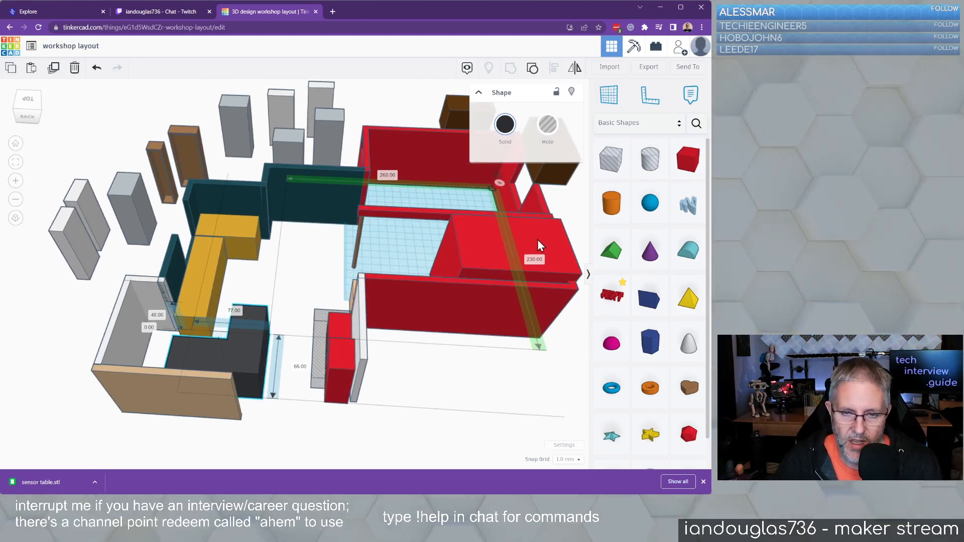
click(540, 264)
click(546, 359)
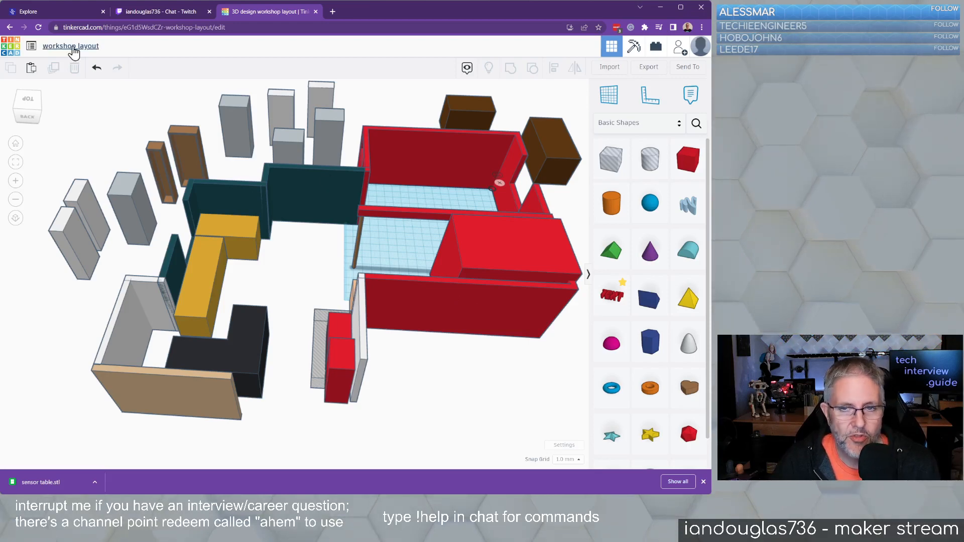
Open the design Copy of workshop layout for editing and examine its complete floor plan.
click(31, 47)
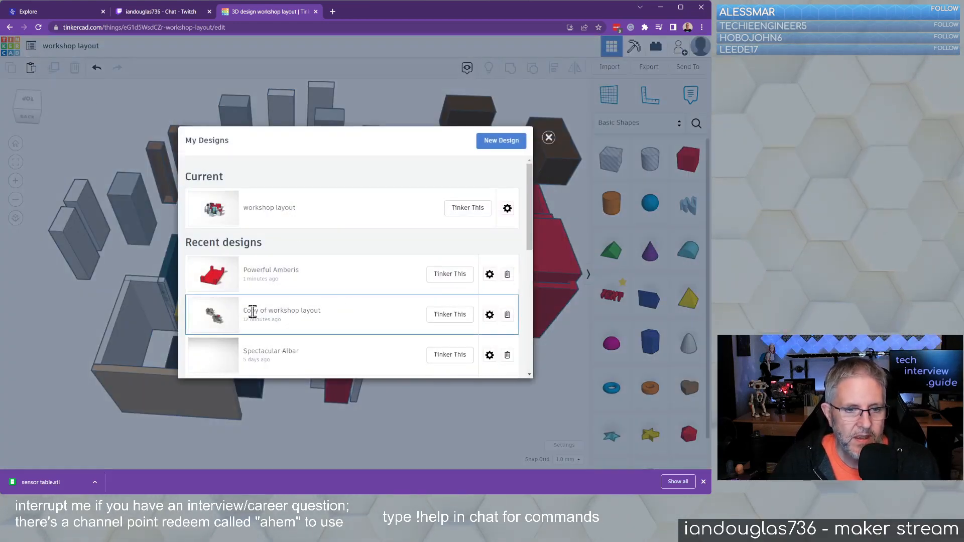
click(437, 316)
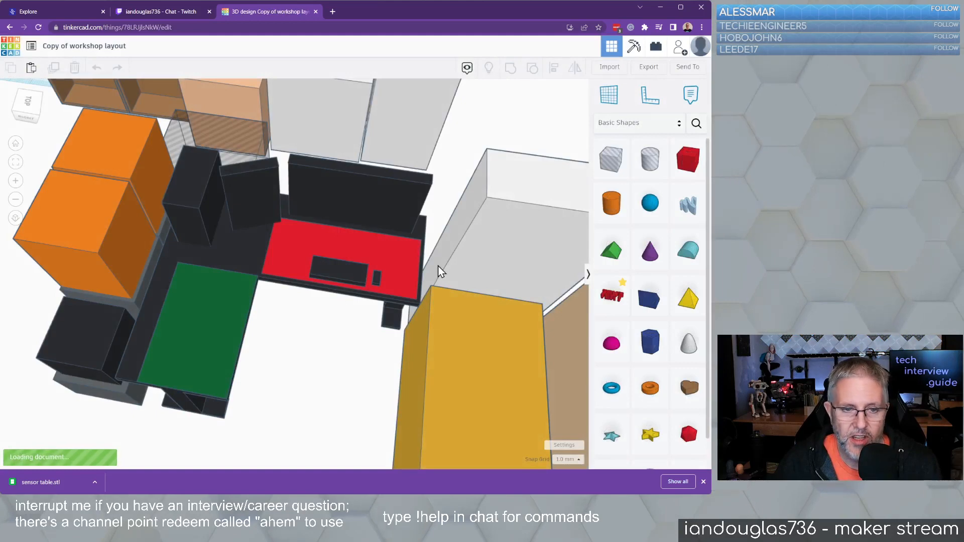
scroll(437, 265, down, 5)
right_drag(508, 165, 448, 460)
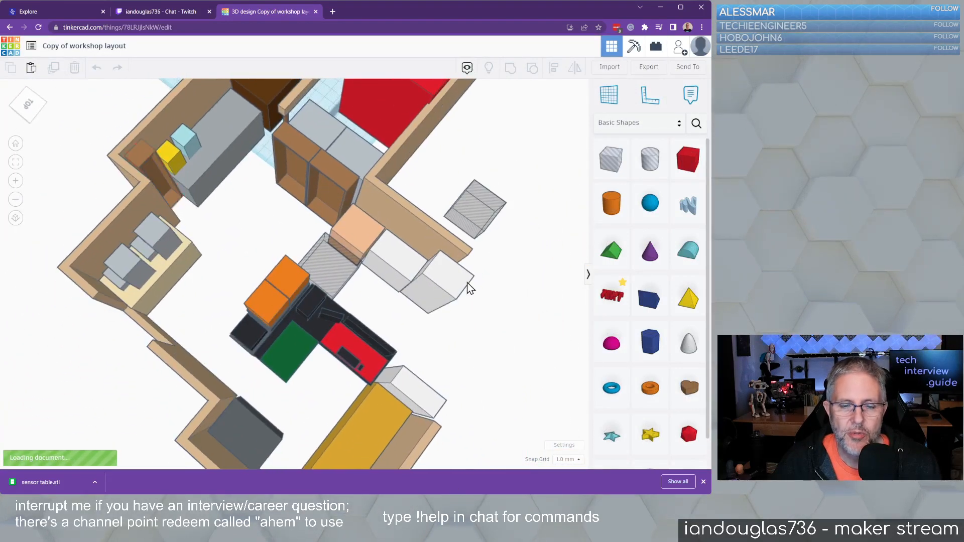
scroll(467, 283, down, 4)
middle_drag(480, 186, 294, 359)
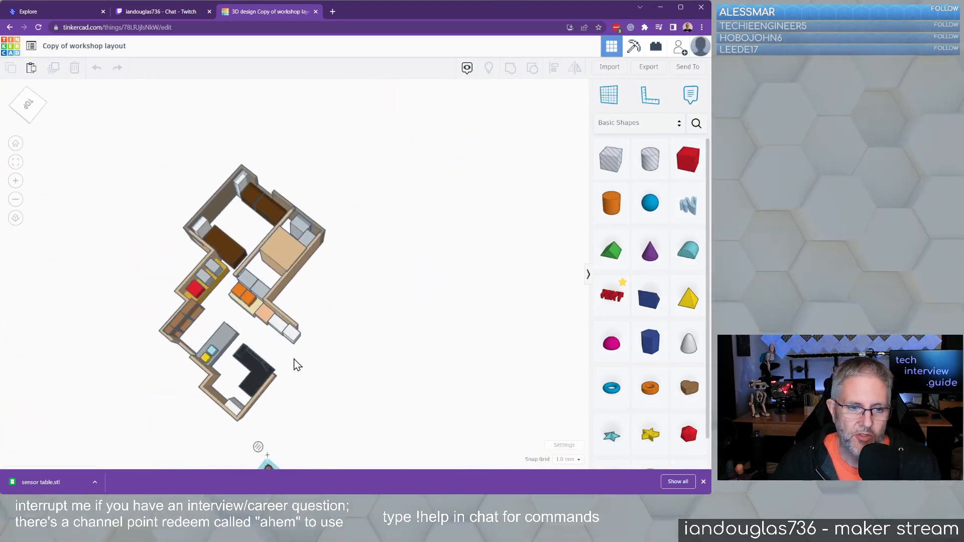
Examine the workshop floor plan and inspect the dark-yellow bench, the small yellow and light-blue boxes, and the white cabinet in the corner.
scroll(298, 351, up, 8)
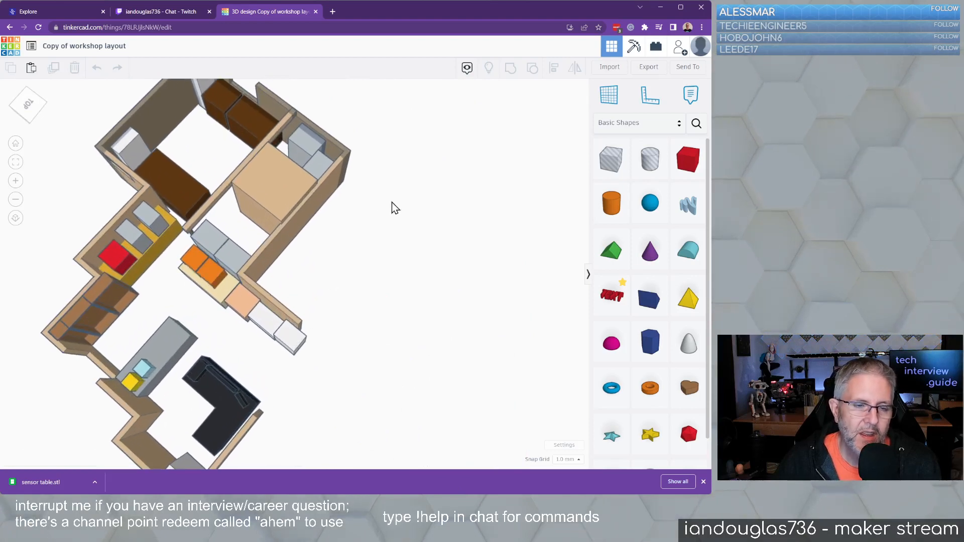
right_drag(392, 202, 298, 187)
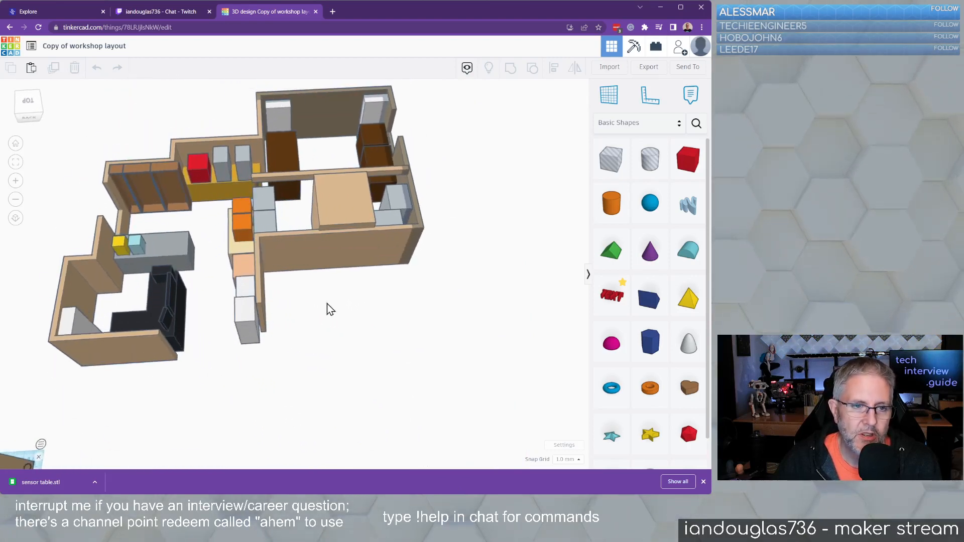
middle_drag(327, 308, 517, 366)
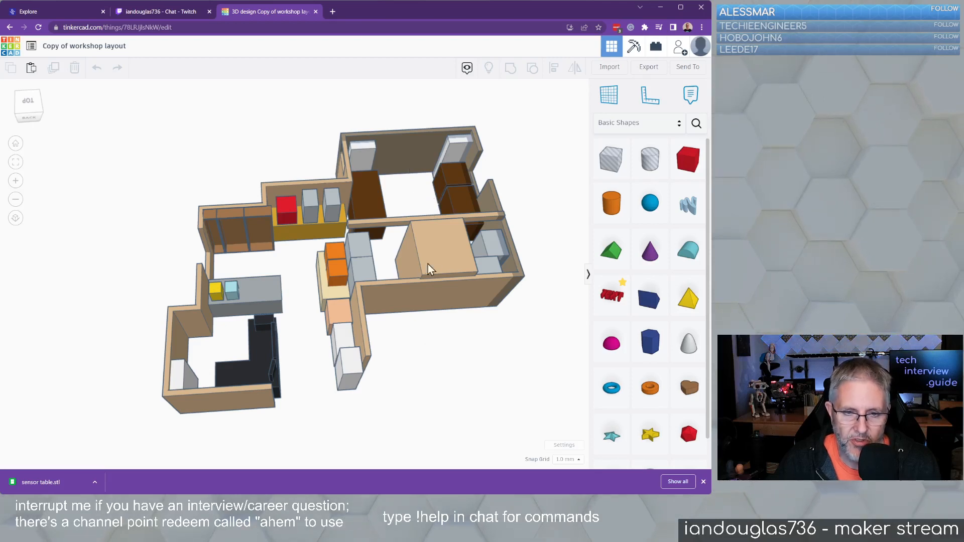
mouse_move(520, 324)
right_down()
mouse_move(377, 295)
mouse_move(372, 311)
mouse_move(423, 295)
mouse_move(511, 318)
right_up()
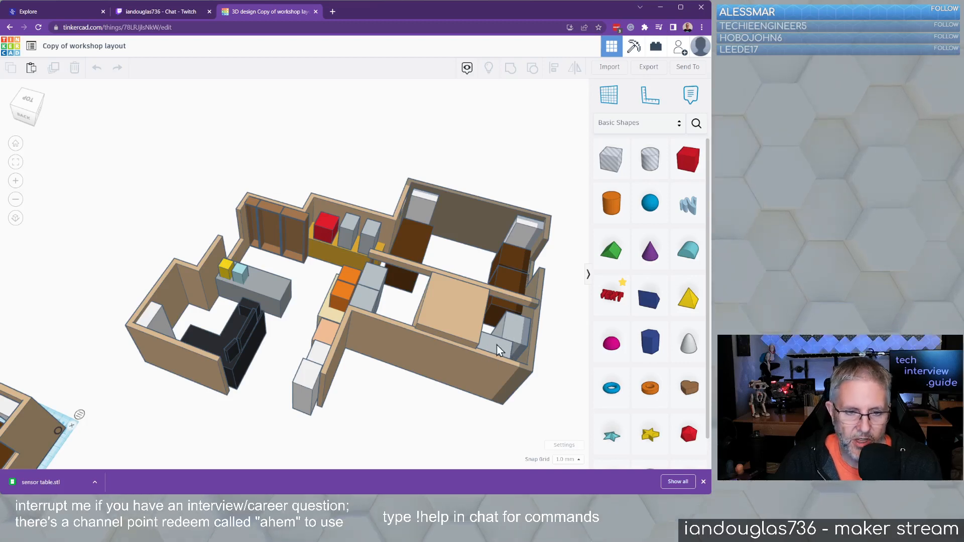
right_drag(404, 383, 341, 343)
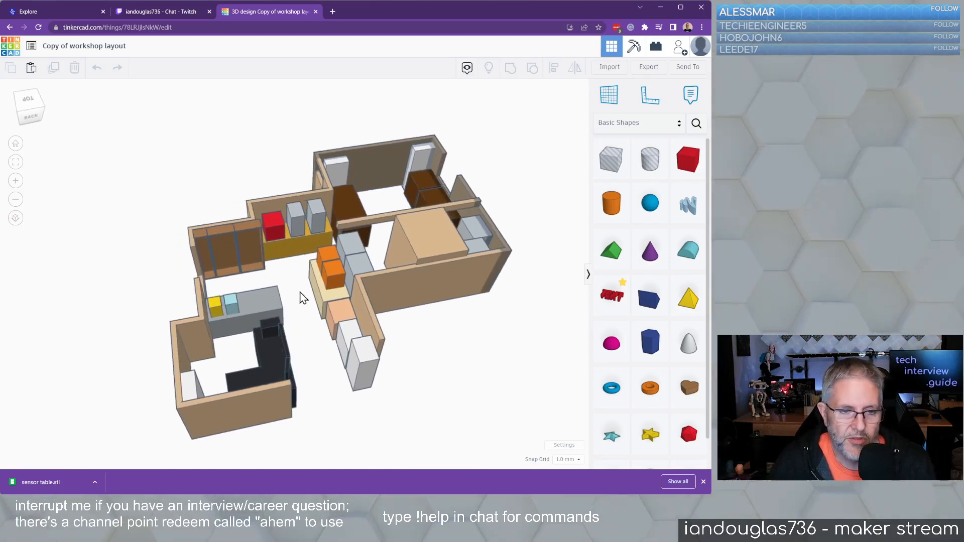
click(289, 251)
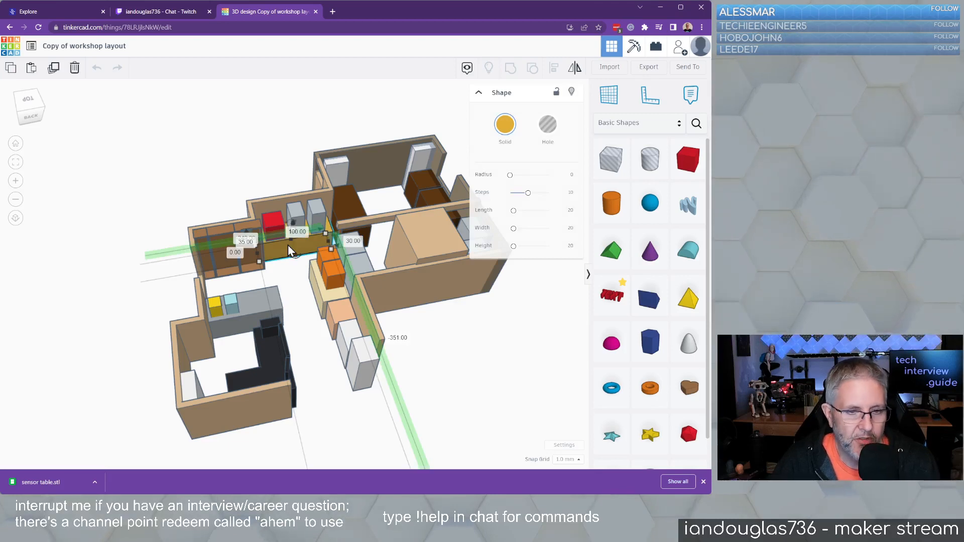
click(214, 308)
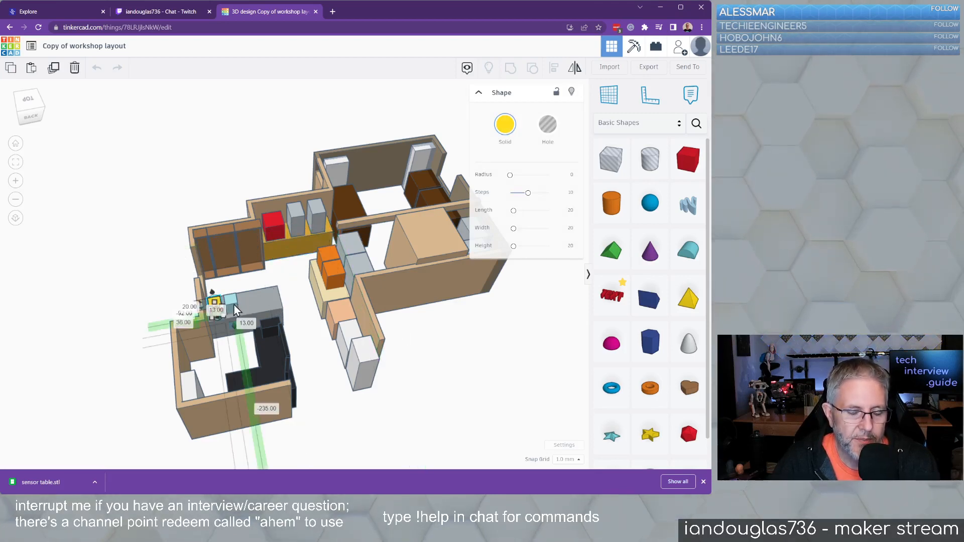
click(232, 303)
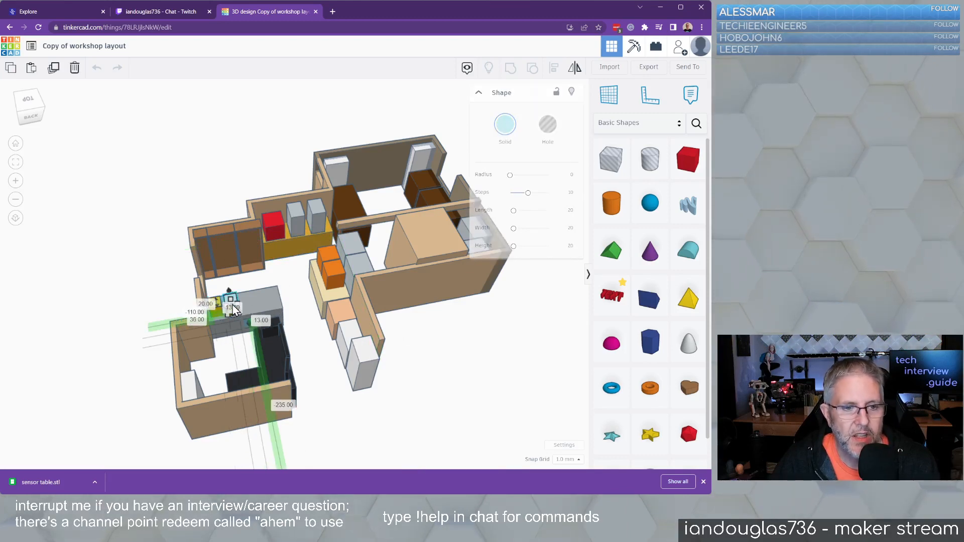
click(216, 376)
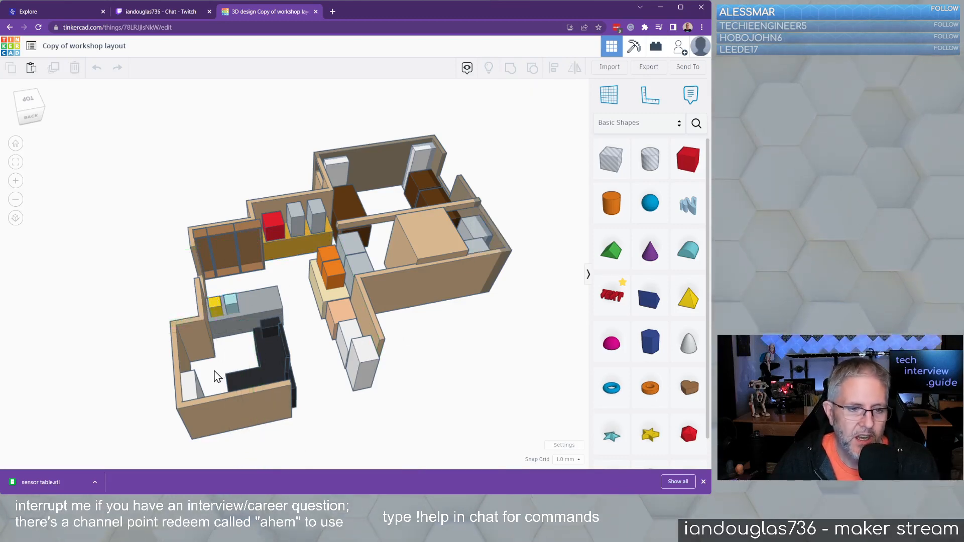
click(190, 394)
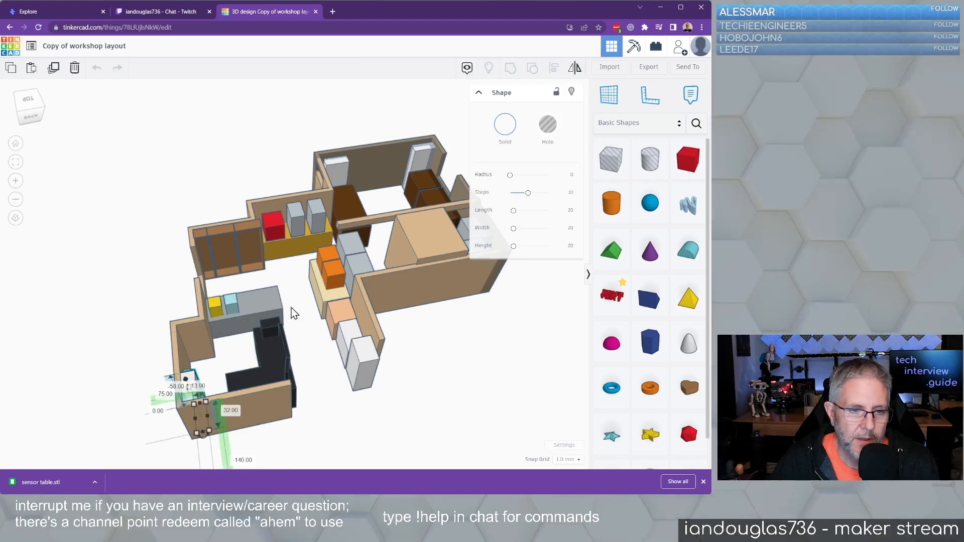
Inspect the brown shelving units along the tan wall one by one, including the narrow unit at the end.
click(251, 252)
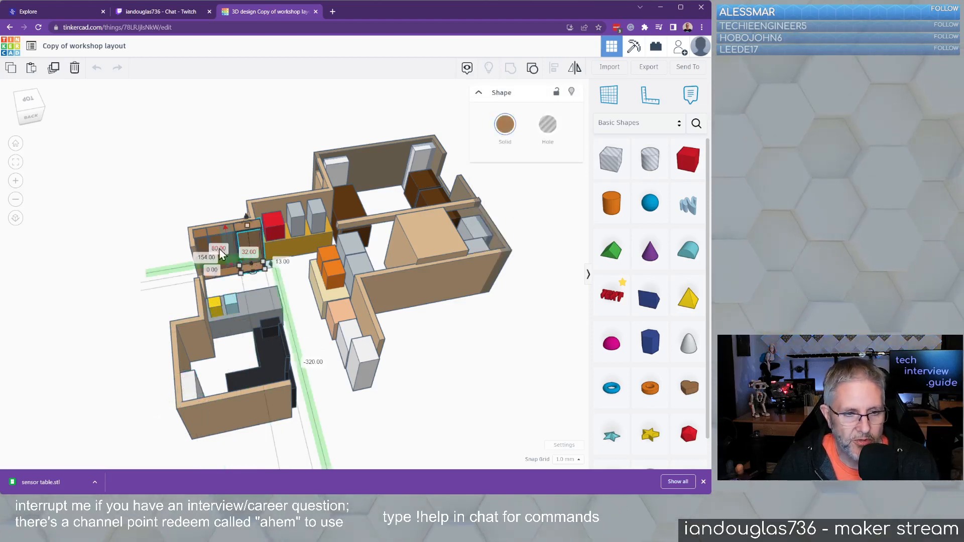
click(200, 241)
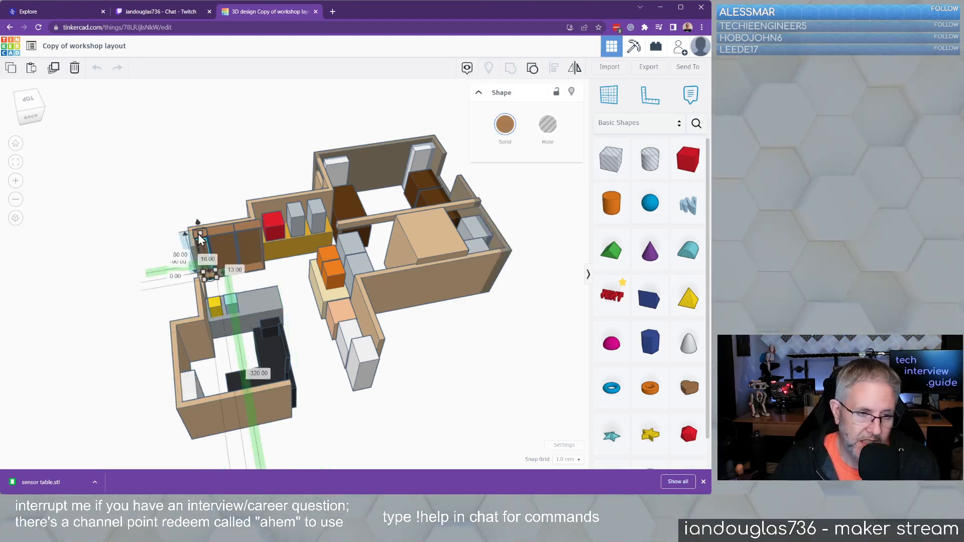
click(222, 243)
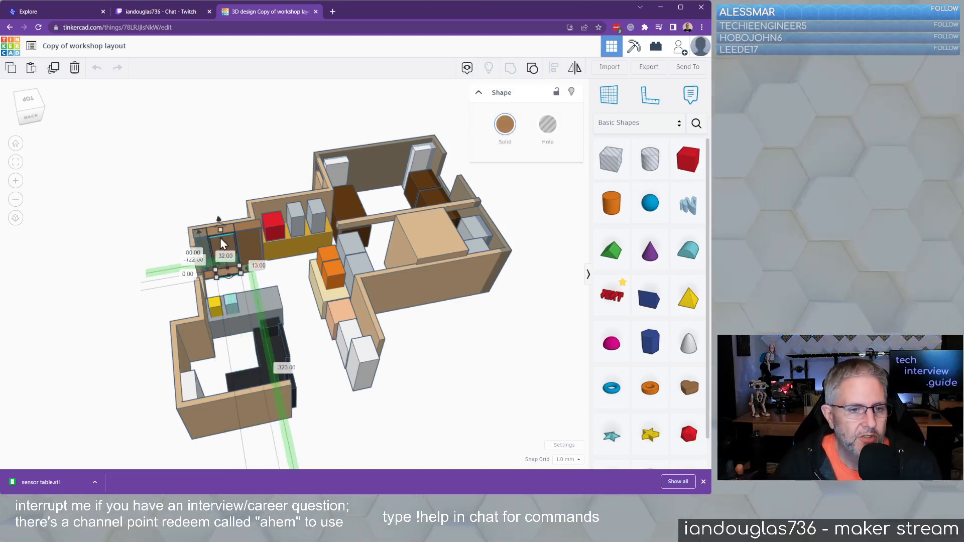
click(210, 204)
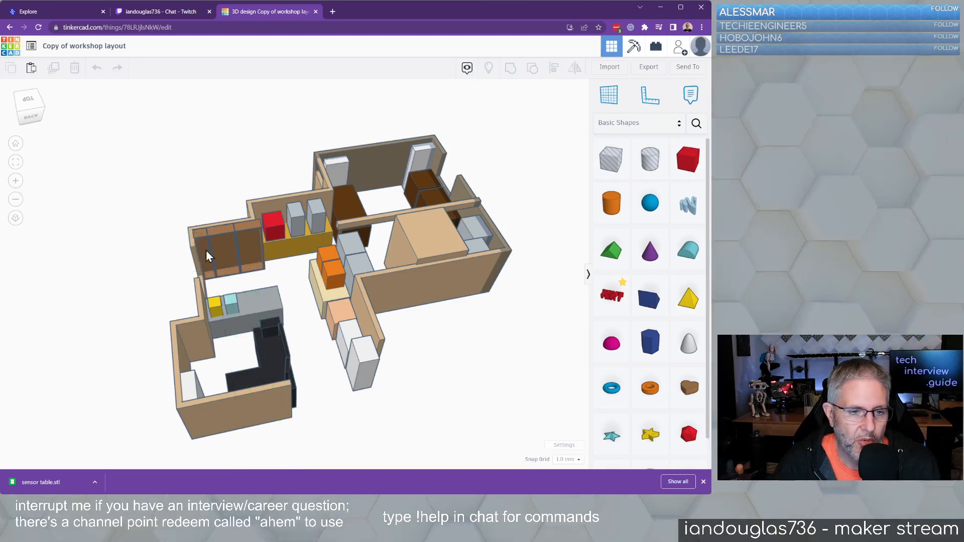
click(206, 251)
scroll(206, 251, up, 5)
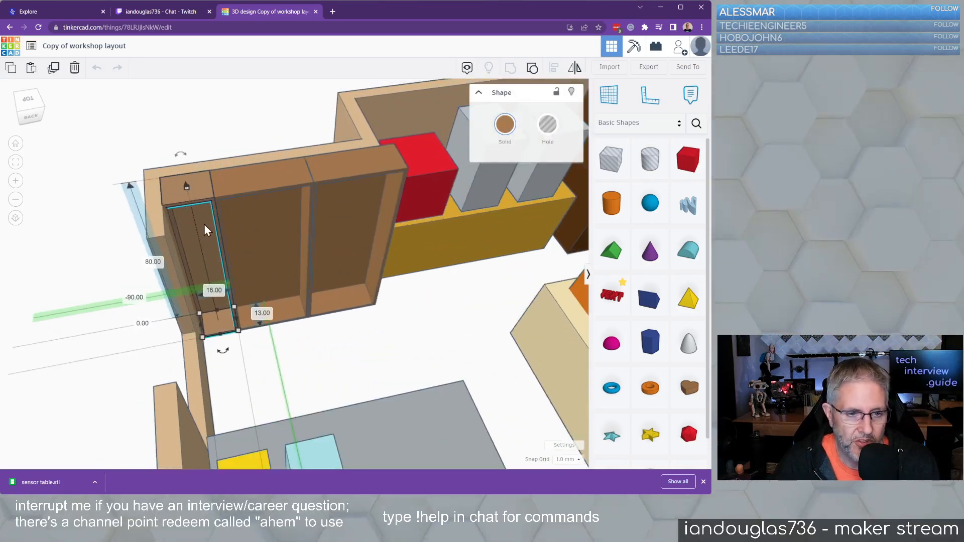
right_drag(495, 324, 56, 393)
right_drag(349, 399, 239, 300)
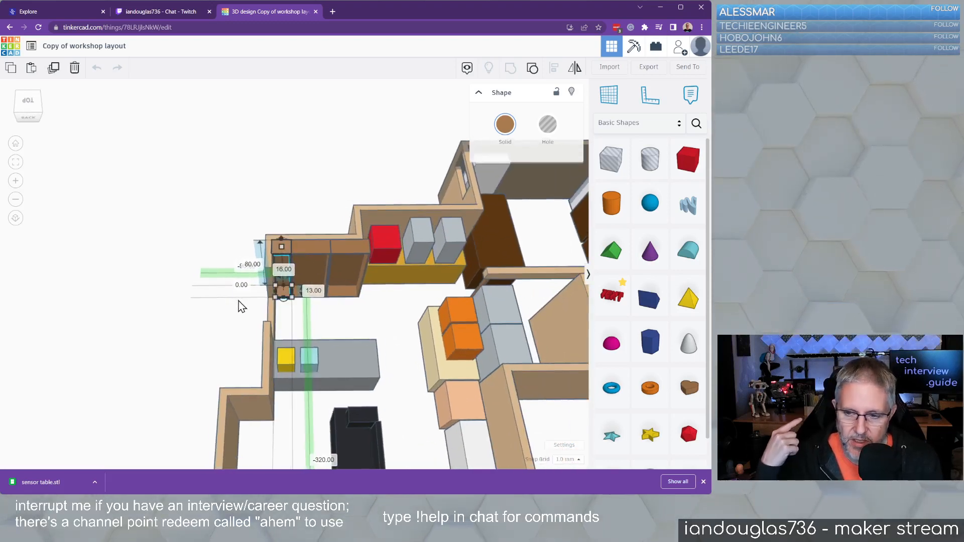
Inspect the cream table, the tan walls and the long grey bench from several sides of the workshop.
click(449, 374)
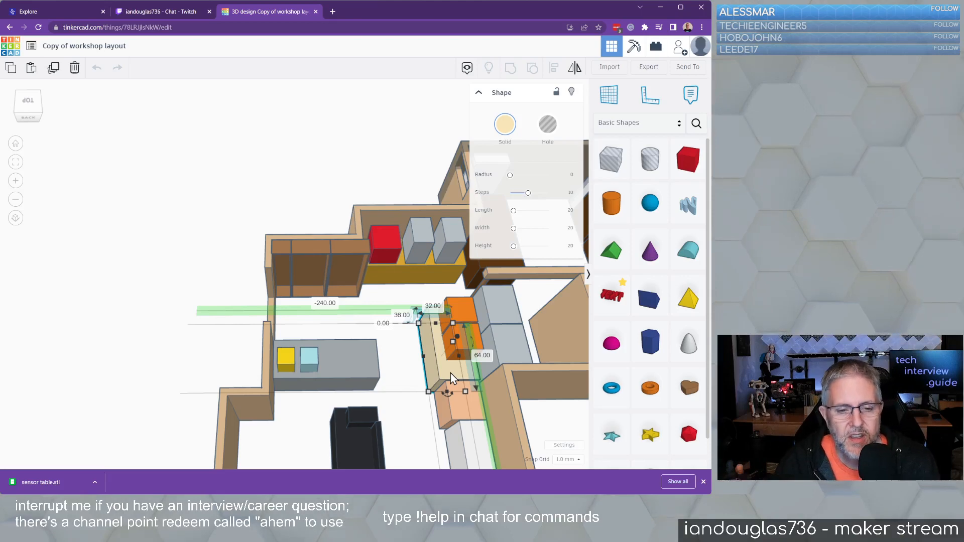
right_drag(450, 373, 270, 371)
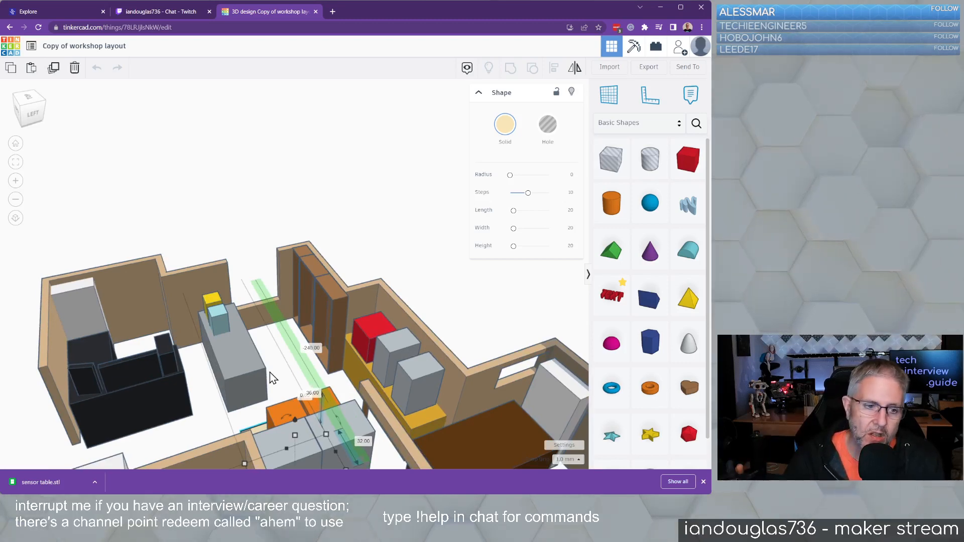
click(142, 285)
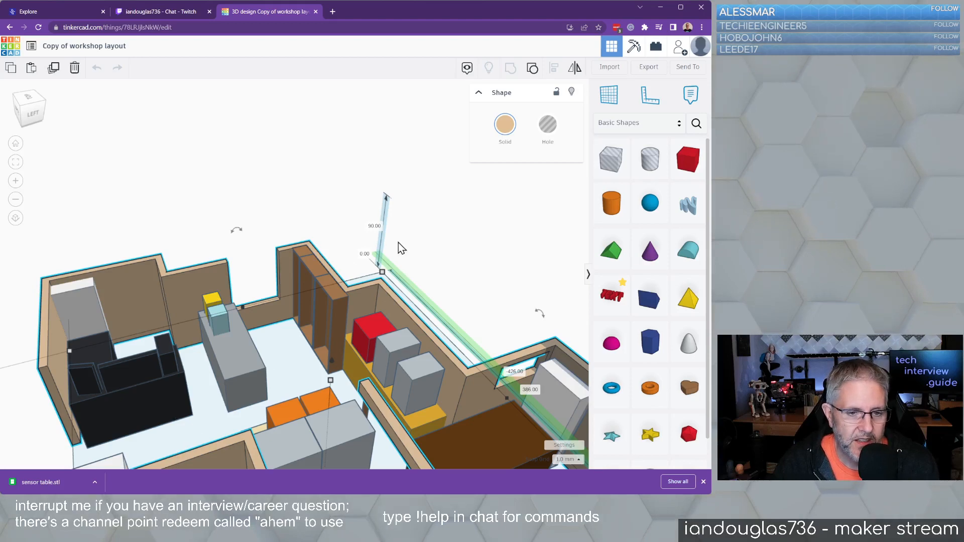
middle_drag(460, 271, 546, 216)
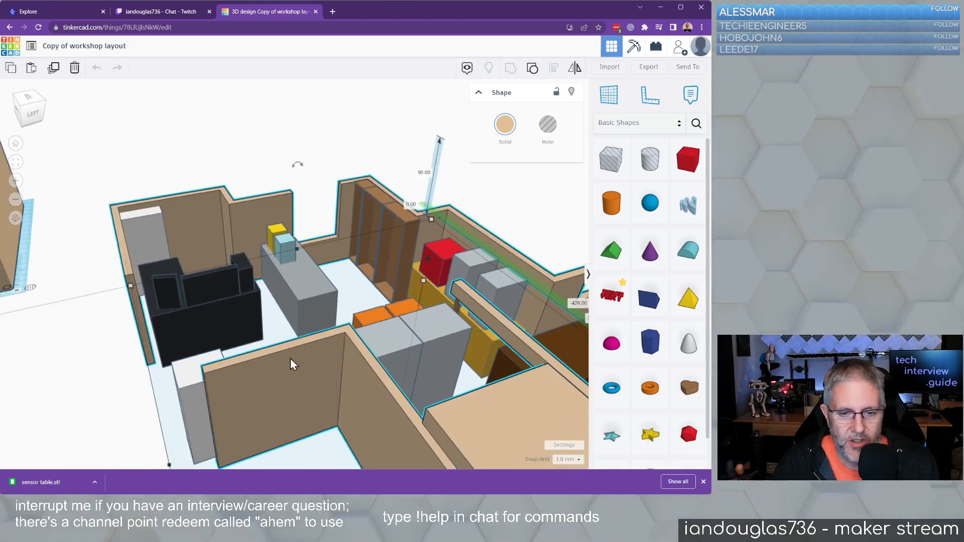
right_drag(70, 388, 174, 410)
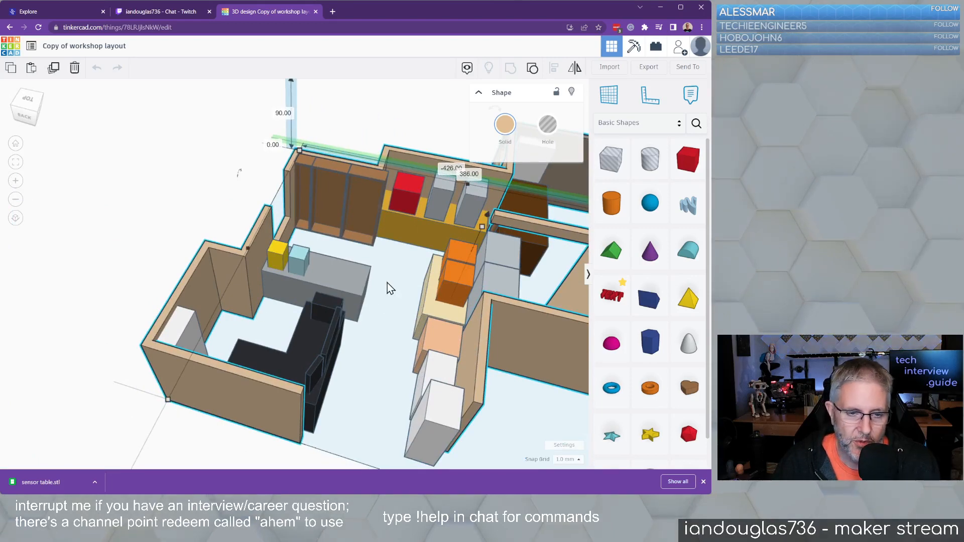
click(350, 281)
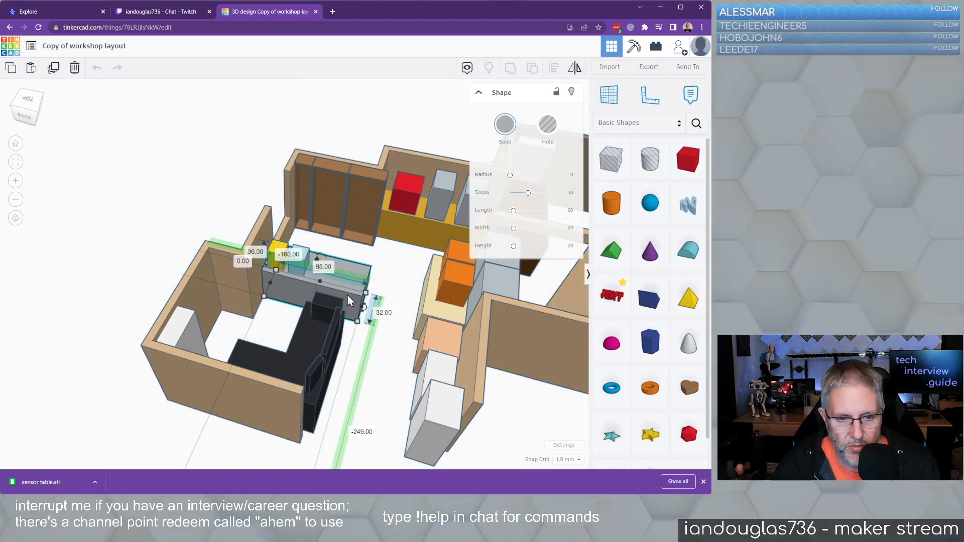
right_drag(383, 394, 303, 410)
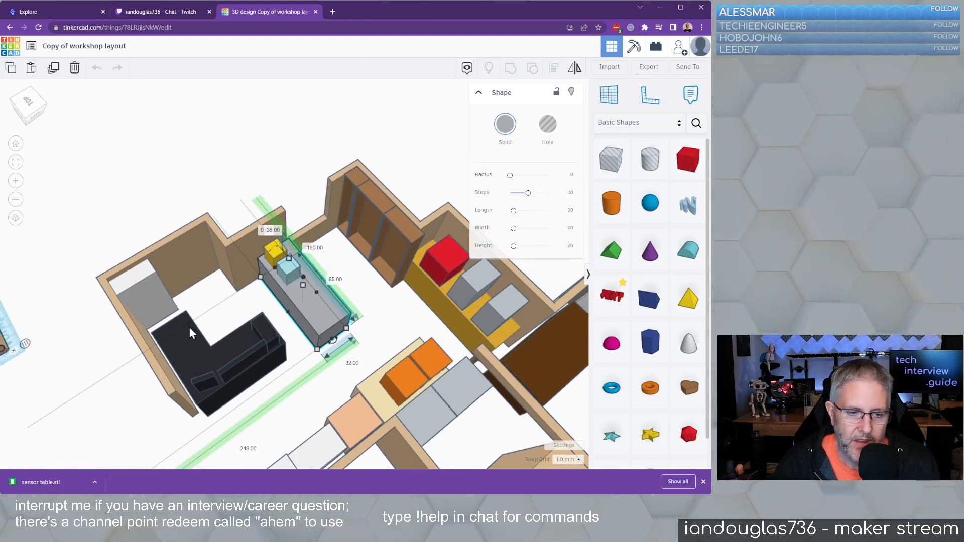
scroll(346, 327, down, 1)
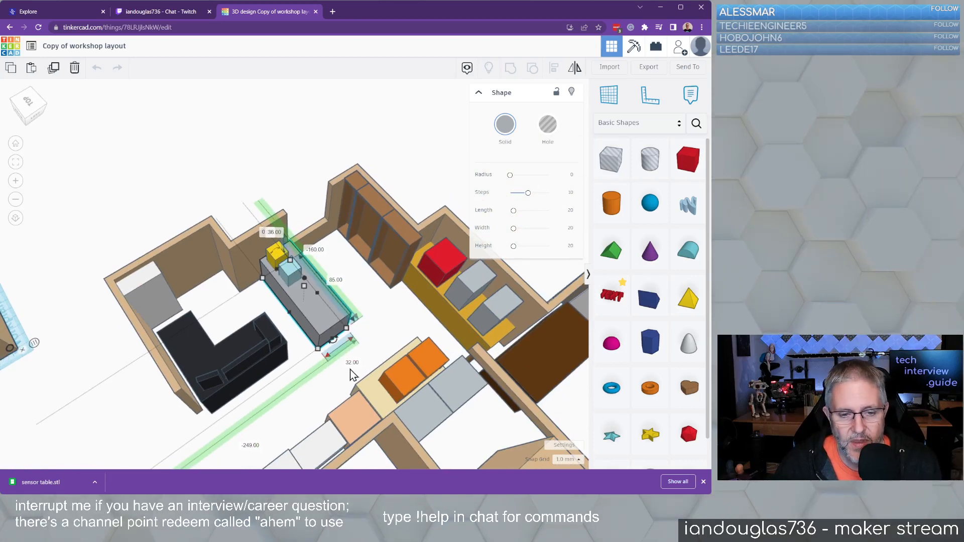
right_drag(354, 374, 464, 360)
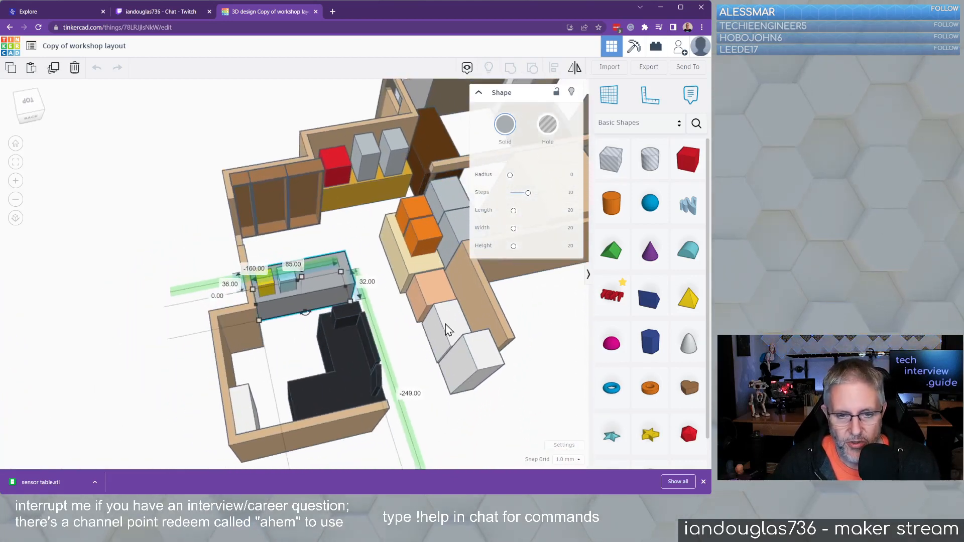
Inspect the peach box, the cream table with its orange boxes, and the grey and red boxes on the dark-yellow bench.
click(432, 302)
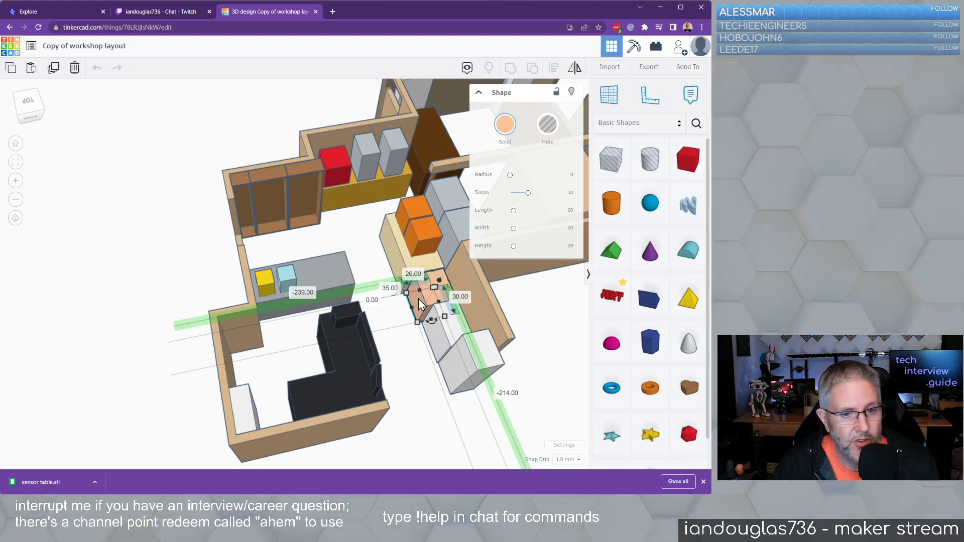
click(416, 268)
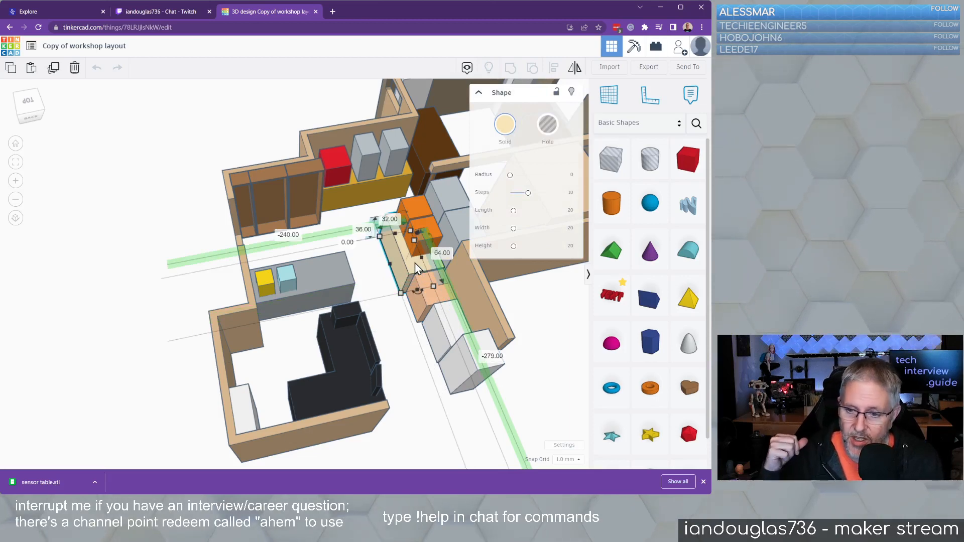
click(421, 221)
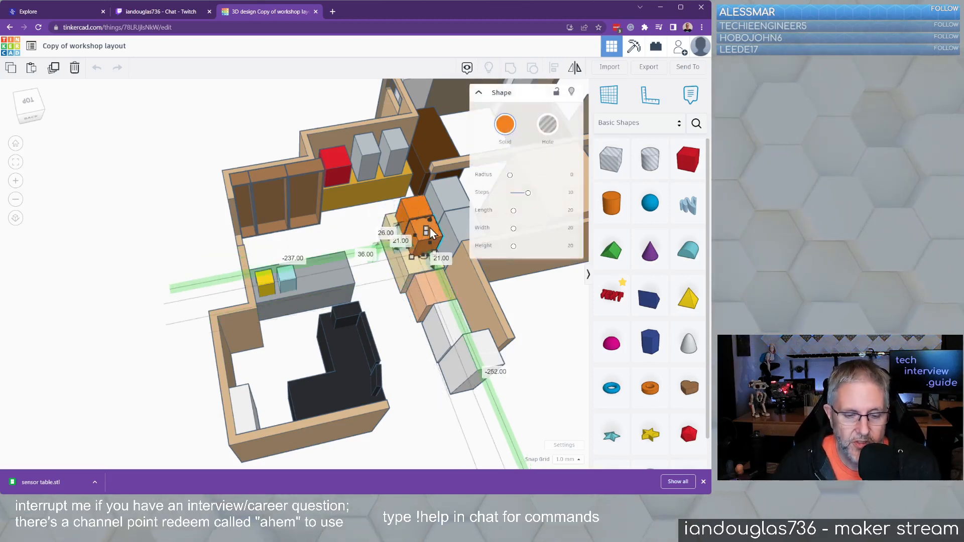
click(397, 158)
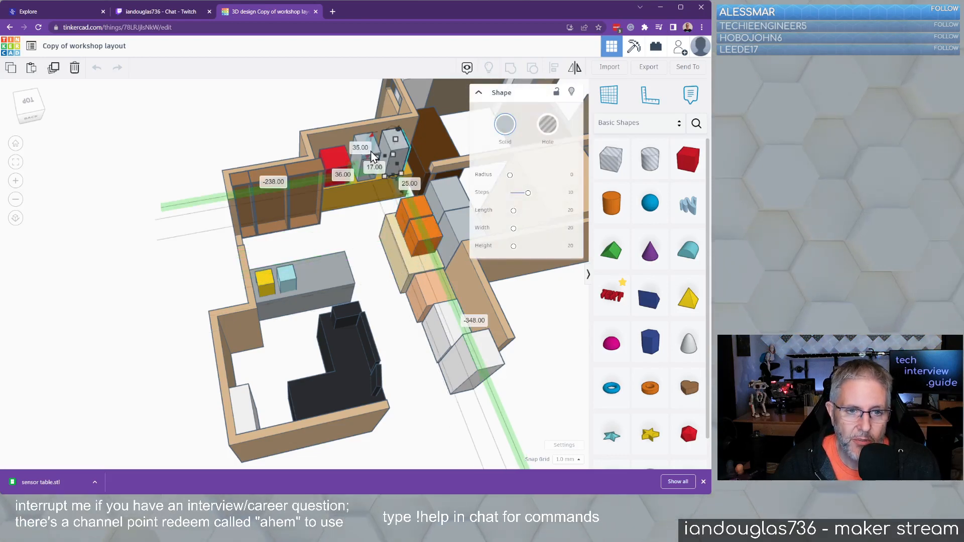
click(340, 160)
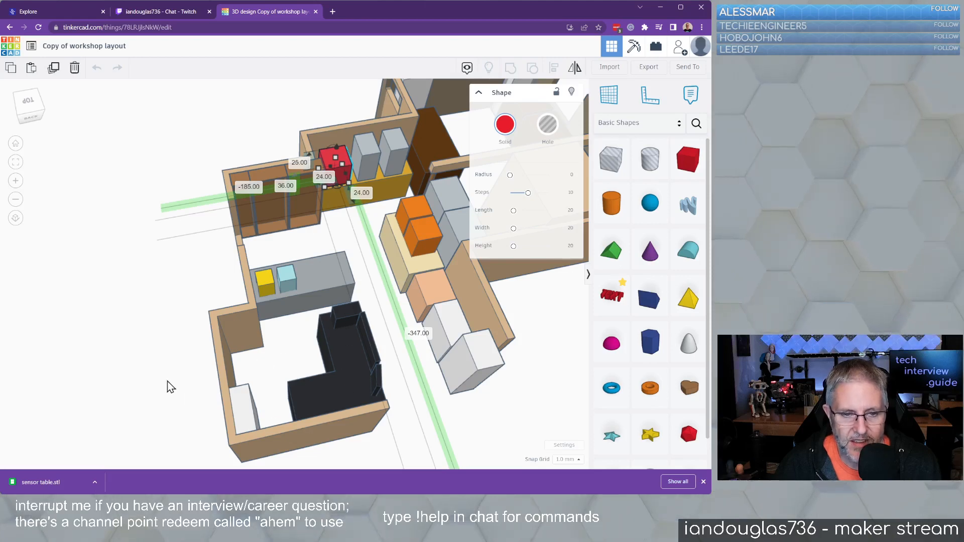
In the other layout variant, move the striped hole box from beside the black desk to the opening between the white cabinets.
scroll(99, 327, down, 1)
middle_drag(97, 366, 412, 38)
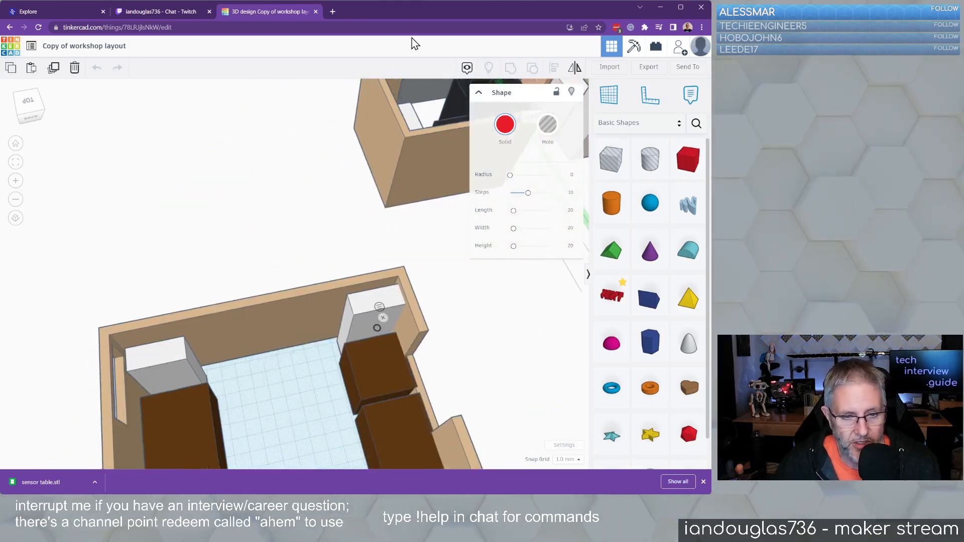
middle_drag(223, 252, 272, 68)
scroll(251, 217, down, 3)
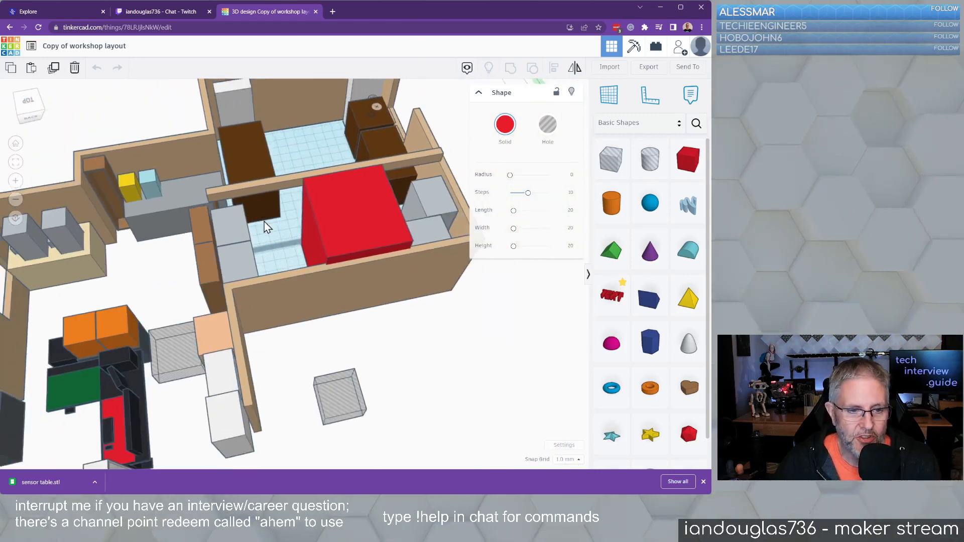
mouse_move(289, 363)
middle_down()
mouse_move(435, 291)
mouse_move(484, 326)
middle_up()
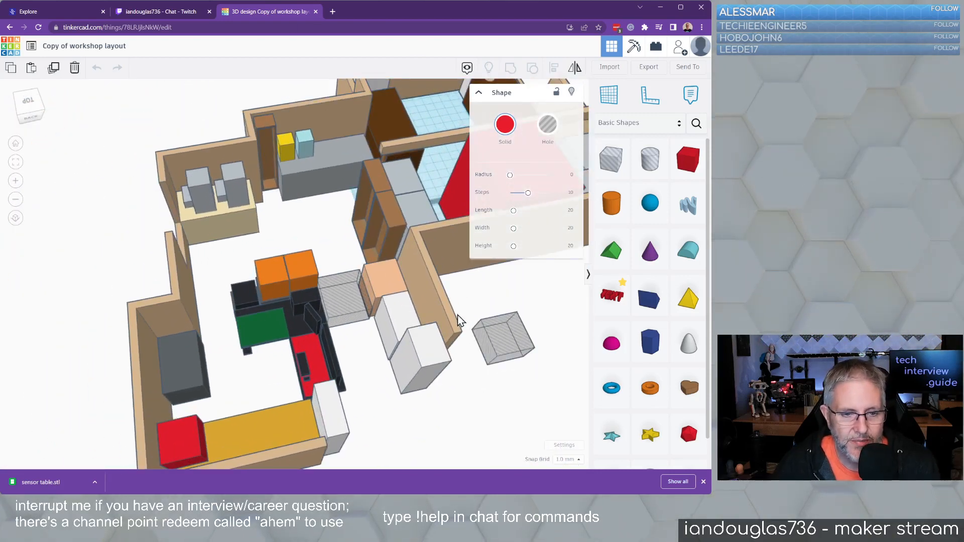
right_drag(480, 407, 448, 400)
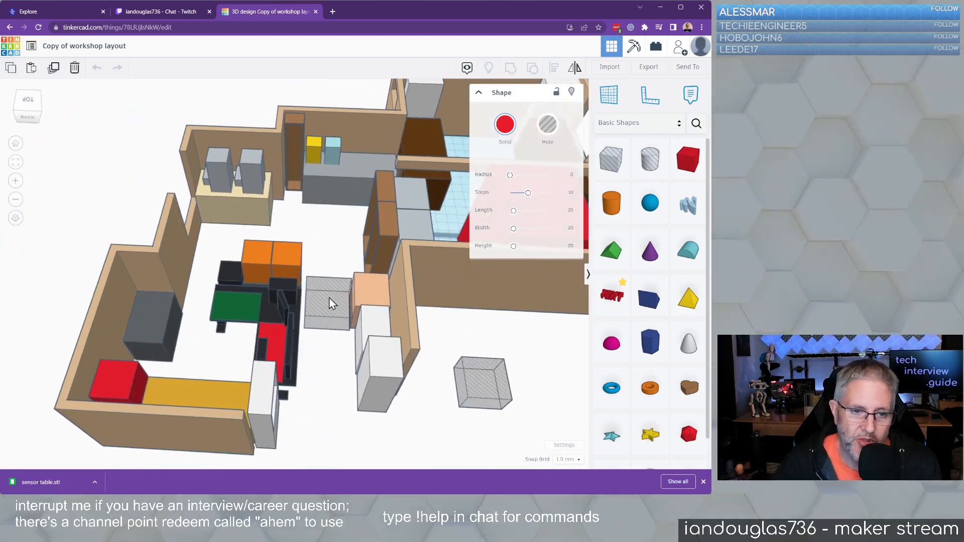
drag(330, 302, 331, 424)
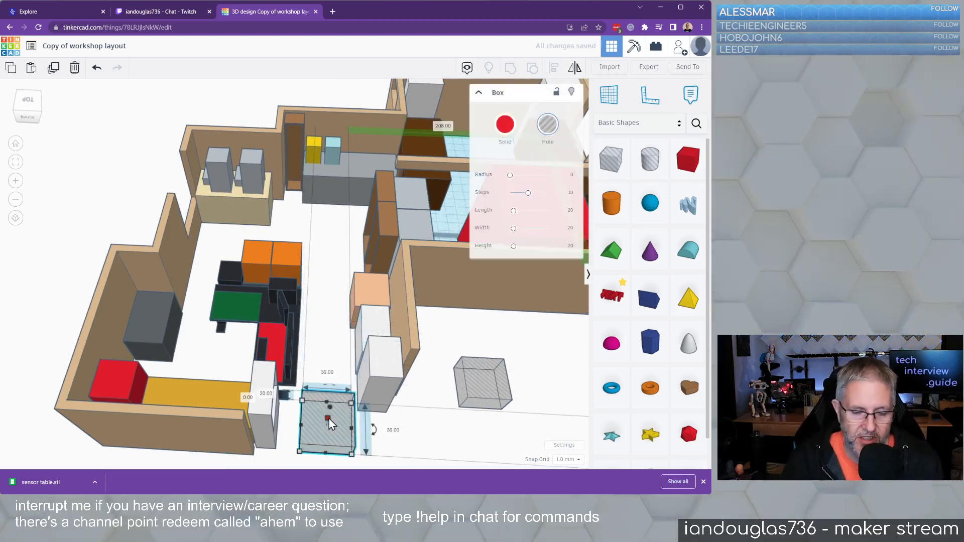
Move the striped hole box along the aisle past the black desk and into the passage between the brown shelving and the long grey bench.
right_drag(426, 409, 293, 326)
right_drag(466, 333, 411, 371)
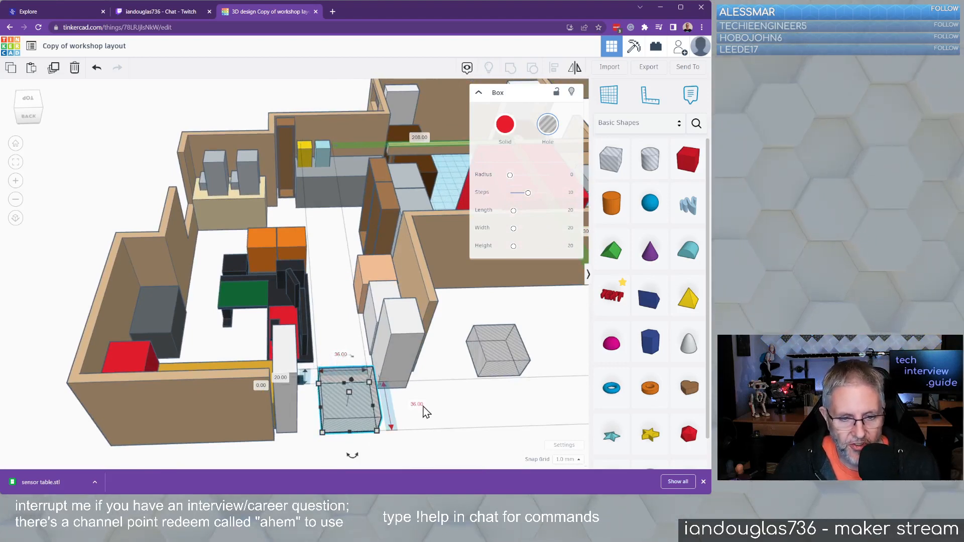
drag(360, 412, 340, 304)
right_drag(345, 377, 331, 396)
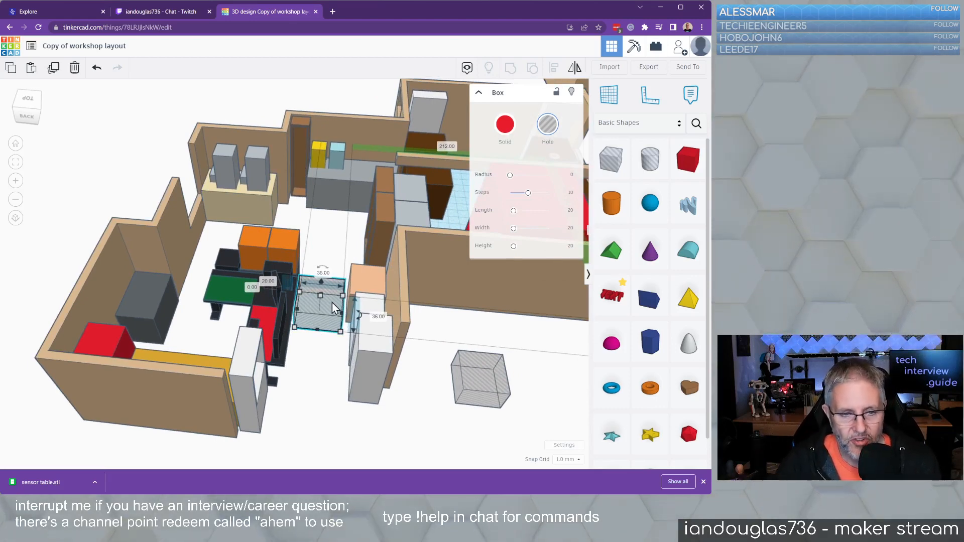
drag(332, 302, 381, 217)
right_drag(343, 329, 547, 371)
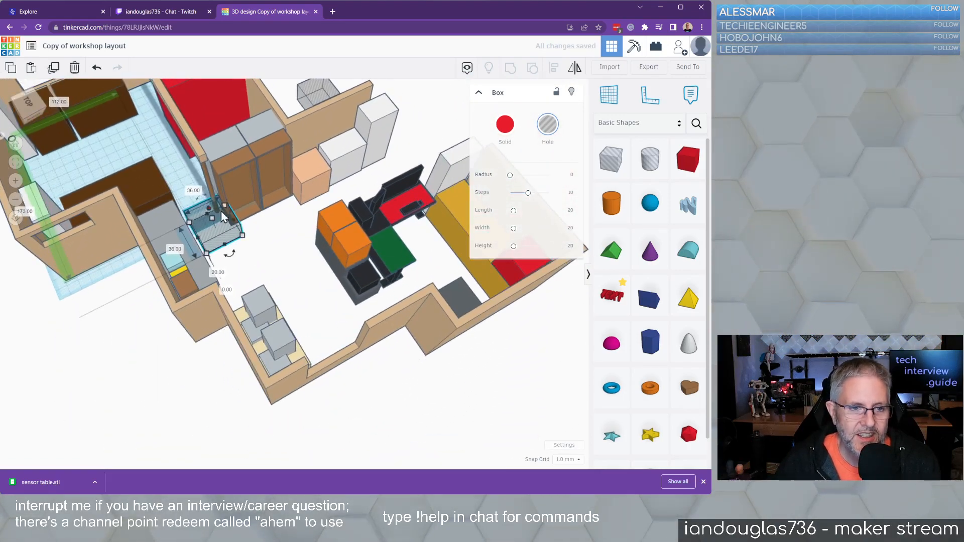
right_drag(230, 222, 218, 221)
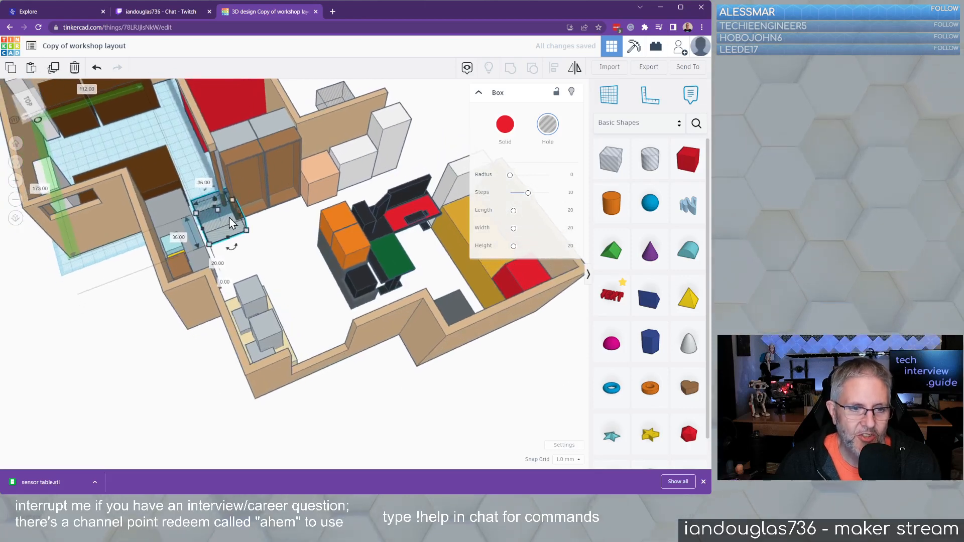
drag(226, 223, 218, 219)
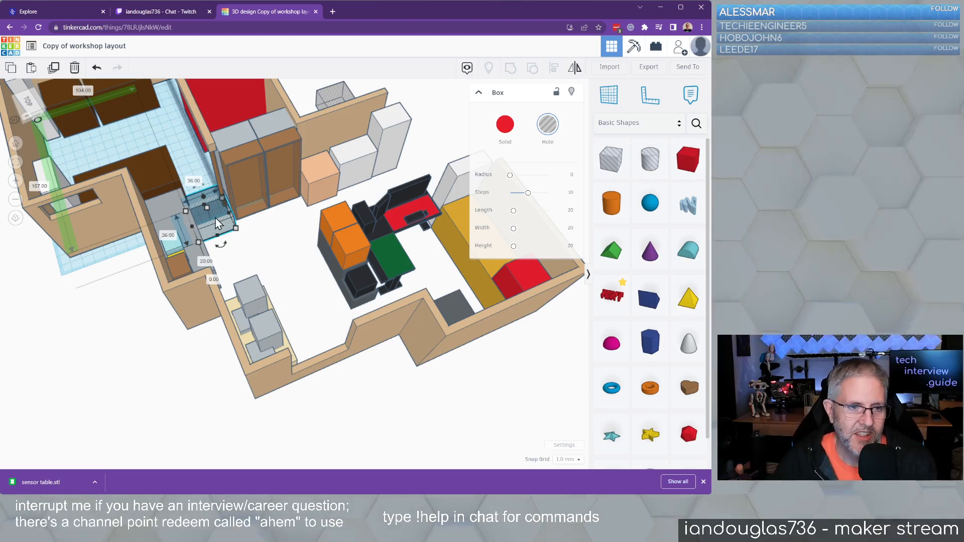
Inspect the passage around the striped hole box, the yellow and cyan boxes on the grey bench, and the dark-yellow bench.
mouse_move(141, 120)
right_down()
mouse_move(177, 141)
mouse_move(128, 125)
right_up()
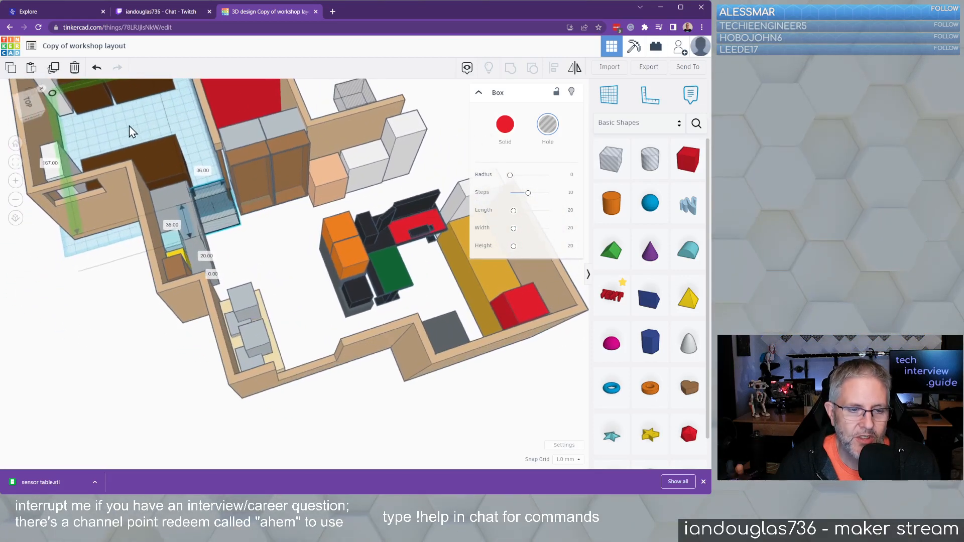
right_drag(262, 234, 447, 258)
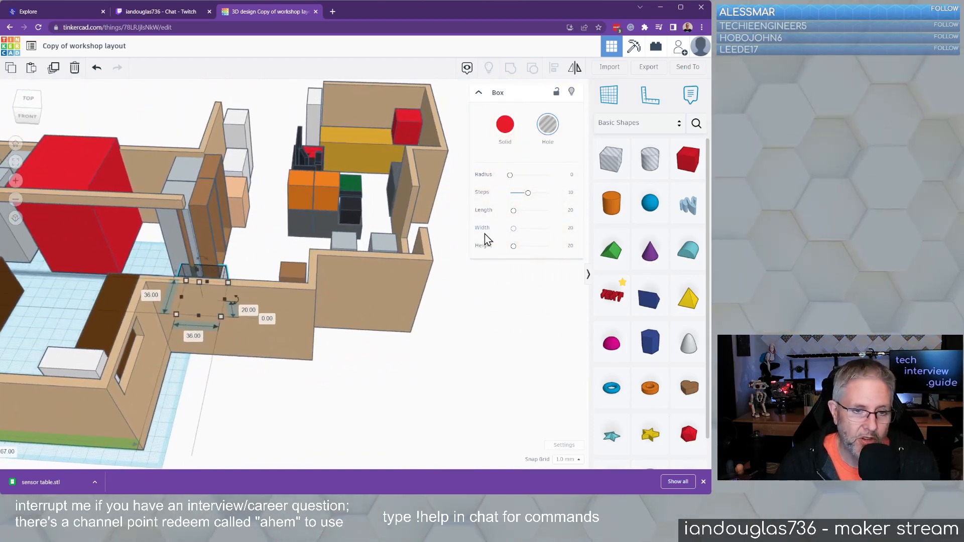
right_drag(492, 304, 486, 351)
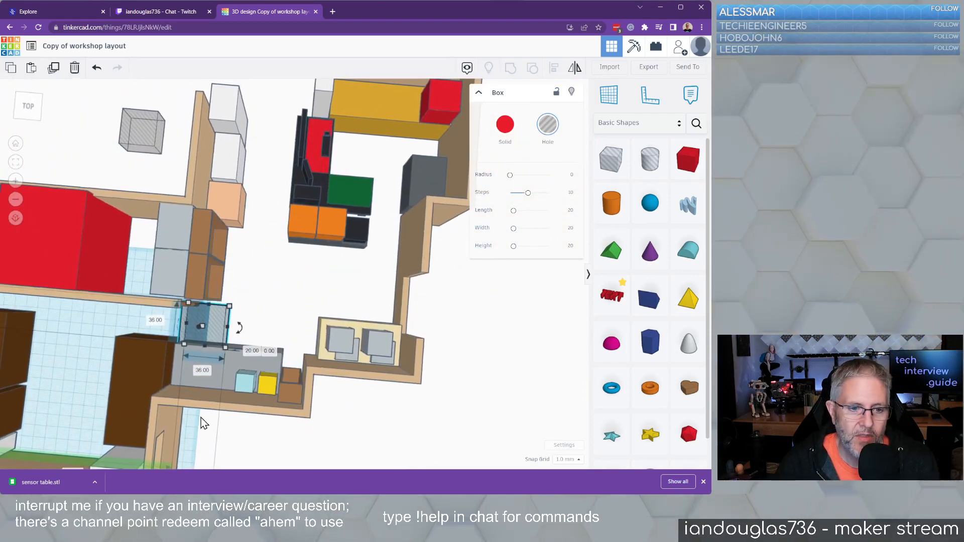
click(261, 383)
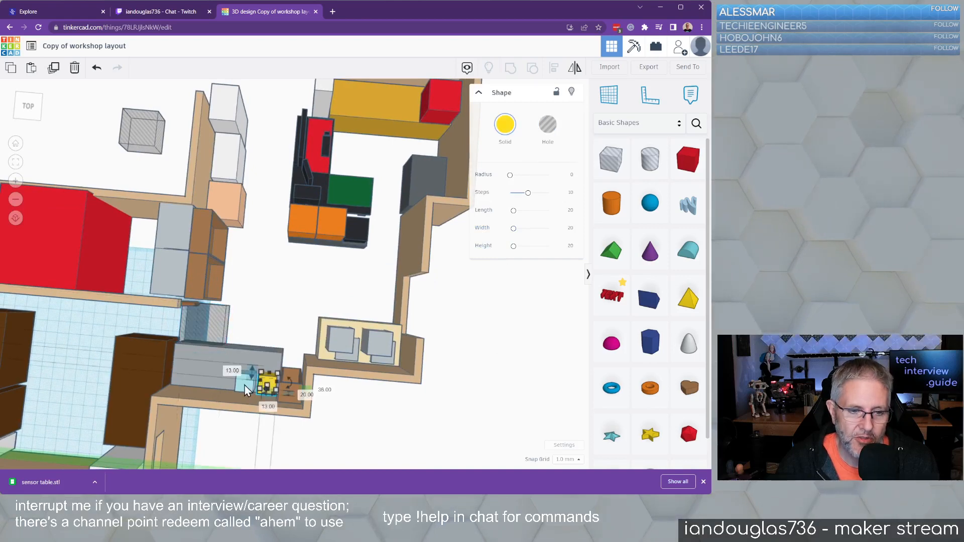
click(244, 385)
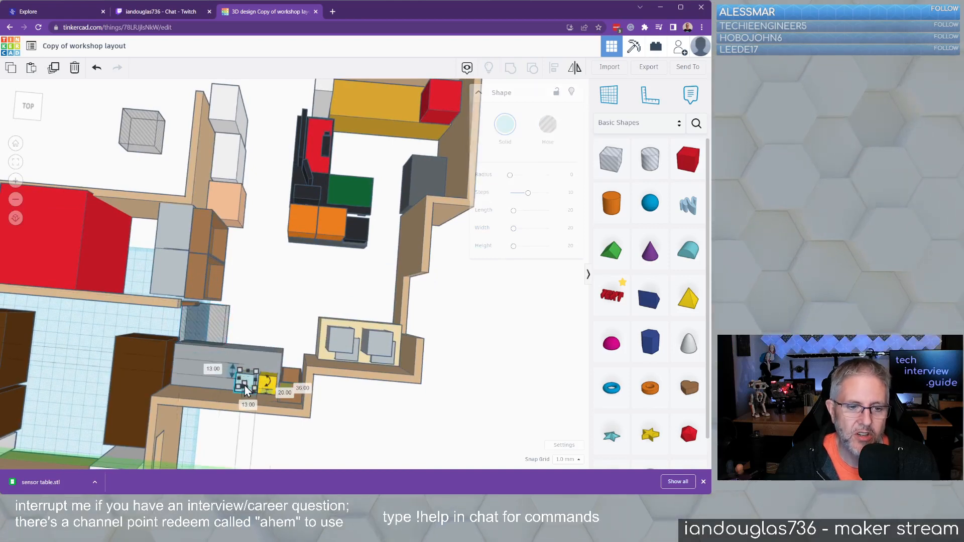
click(375, 103)
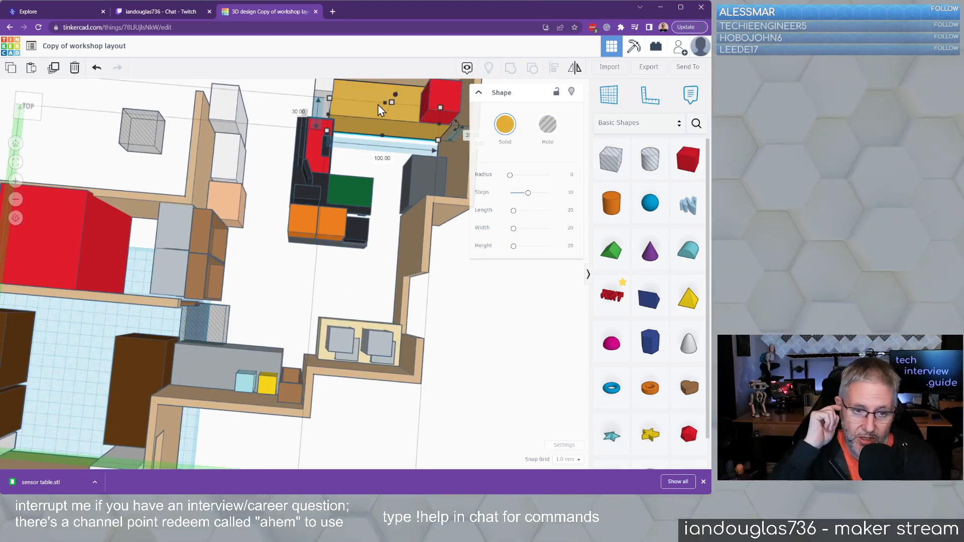
In the other layout variant, move the long grey bench, the red box and the middle brown shelving unit outside the workshop walls.
scroll(377, 104, down, 4)
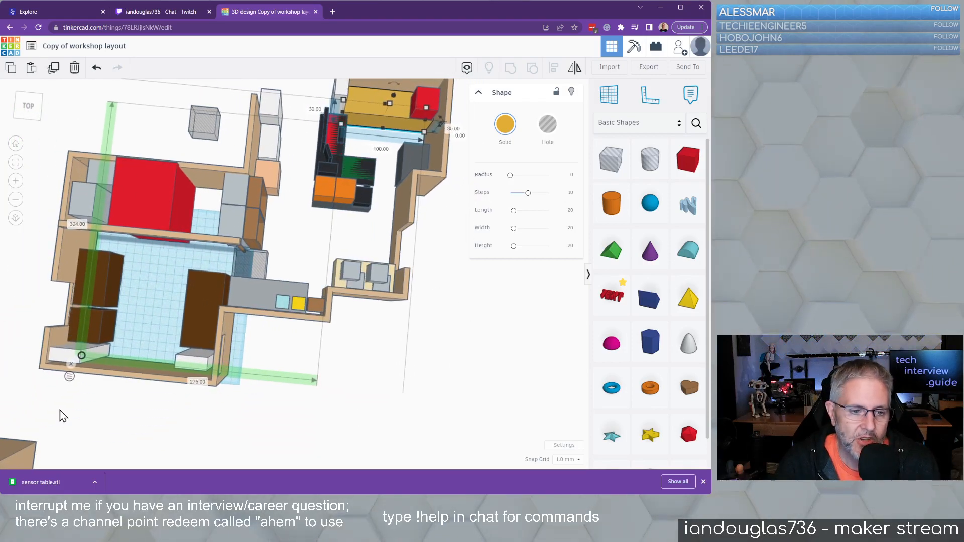
middle_drag(61, 415, 517, 244)
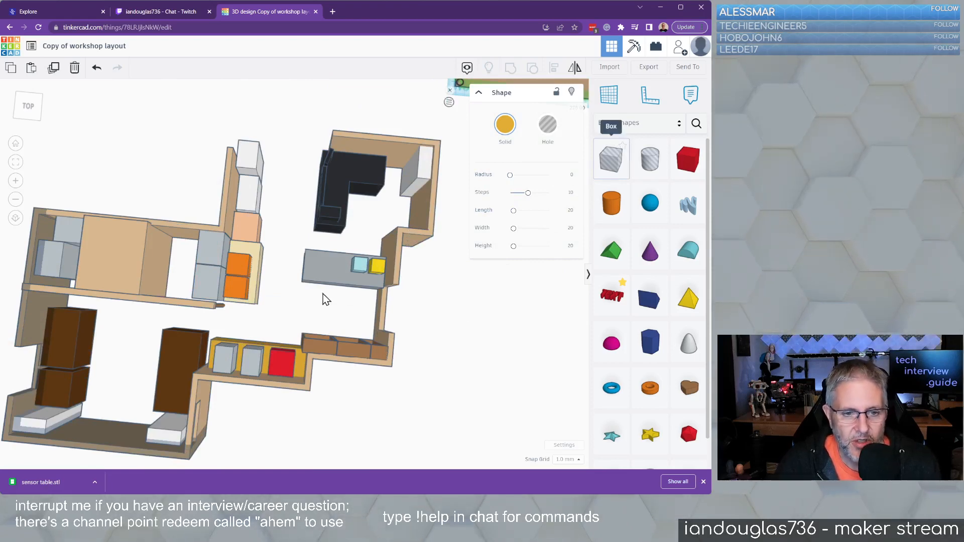
drag(338, 277, 271, 108)
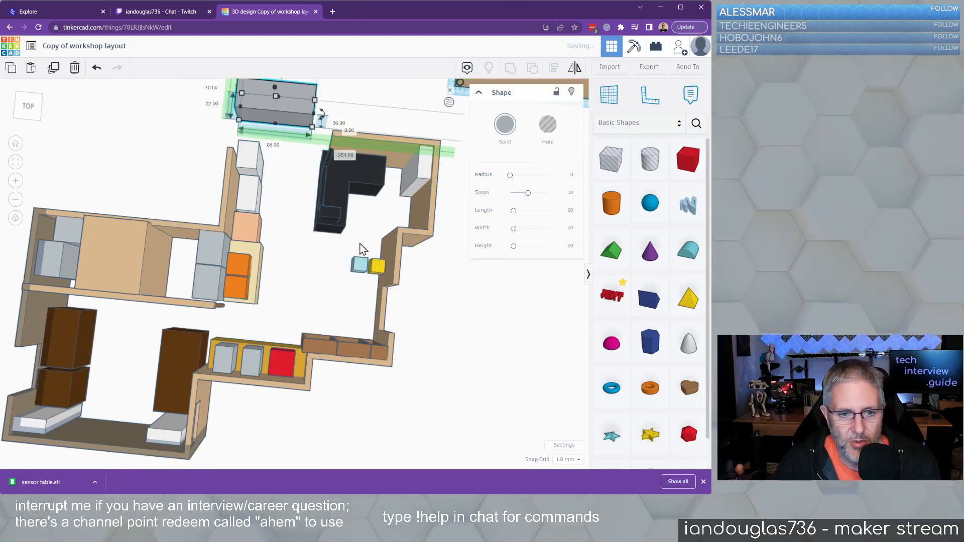
drag(282, 365, 454, 351)
drag(354, 358, 560, 348)
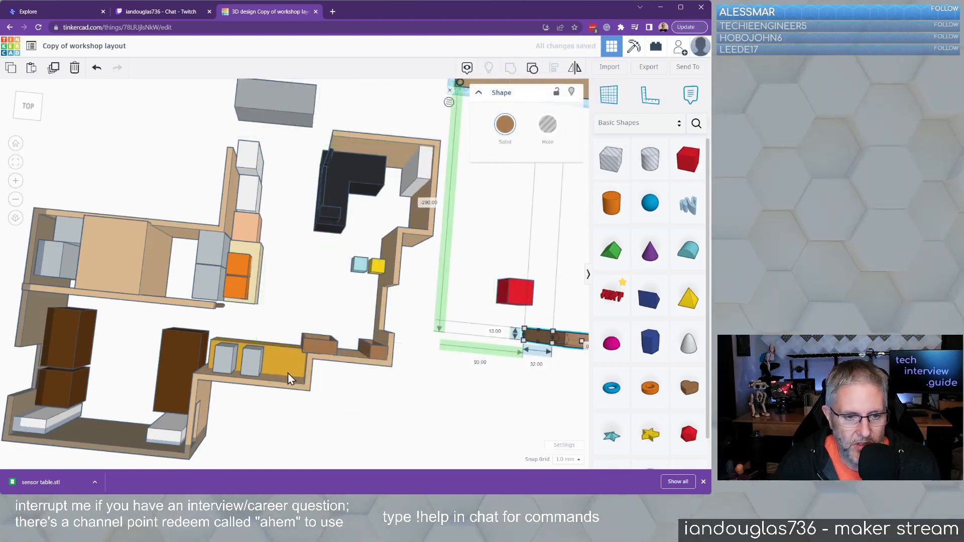
Place the brown shelving unit nearest the dark-yellow bench on the open floor, rotated 90°, and move both orange boxes outside the walls.
drag(324, 349, 325, 309)
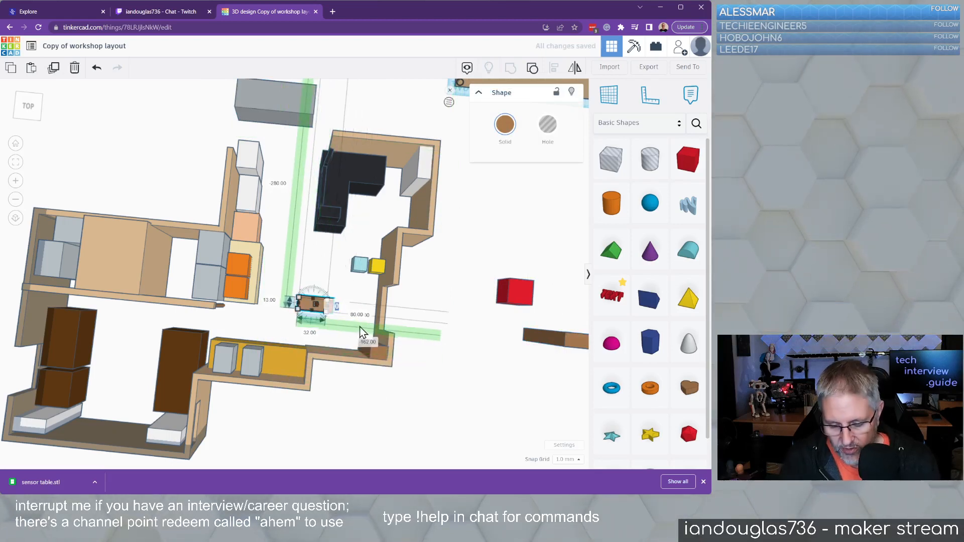
key(Return)
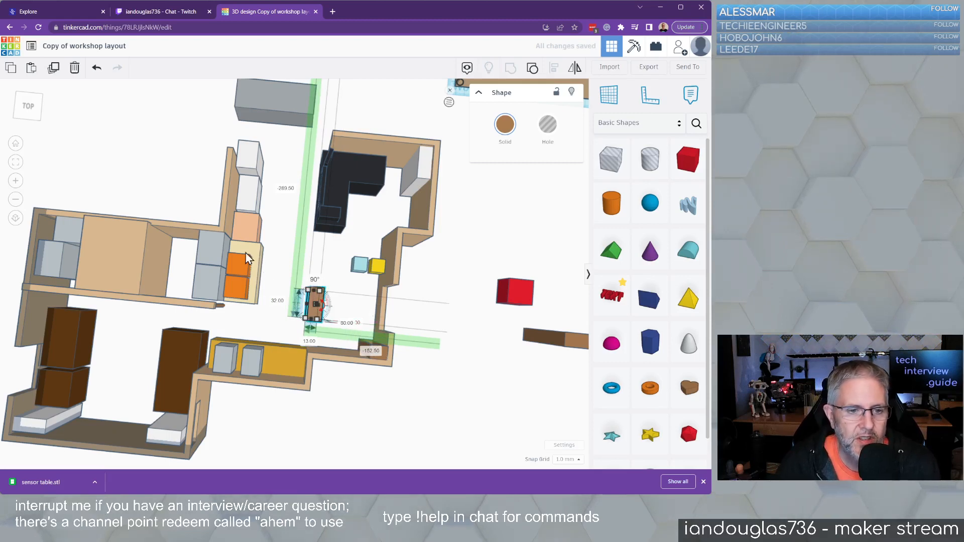
drag(246, 269, 520, 233)
drag(493, 328, 504, 366)
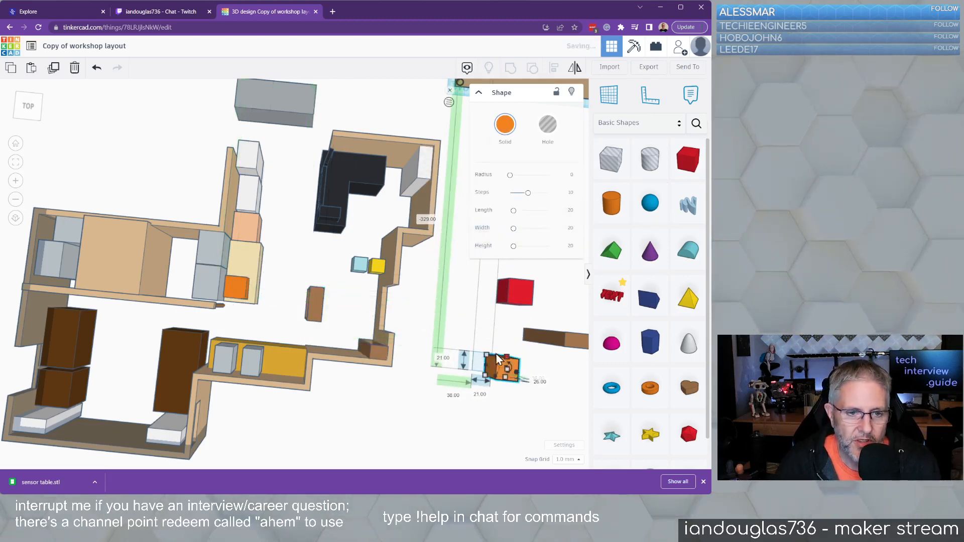
drag(236, 288, 483, 420)
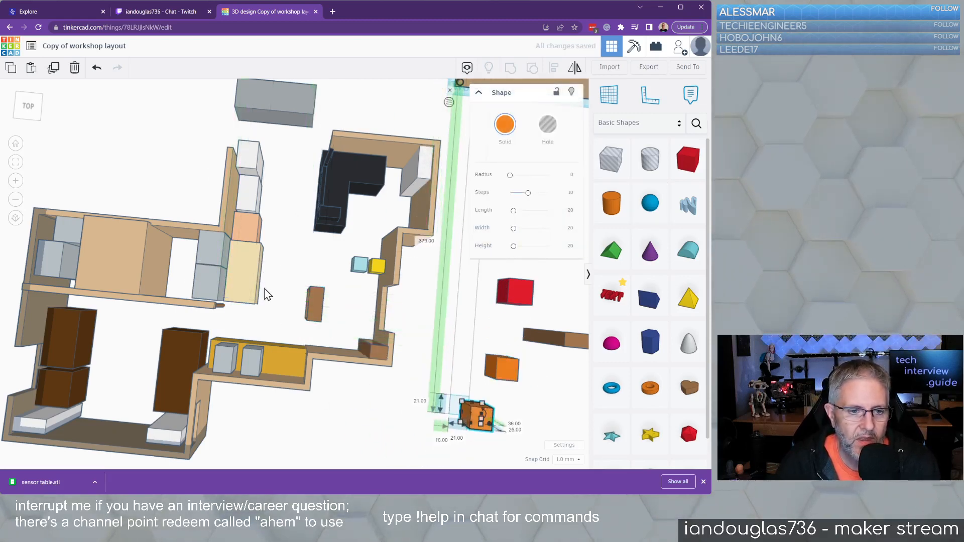
Place the cream table lengthwise in the alcove beyond the dark-yellow bench and move the narrow brown shelving unit outside the walls.
drag(245, 265, 472, 341)
scroll(340, 316, up, 1)
click(387, 360)
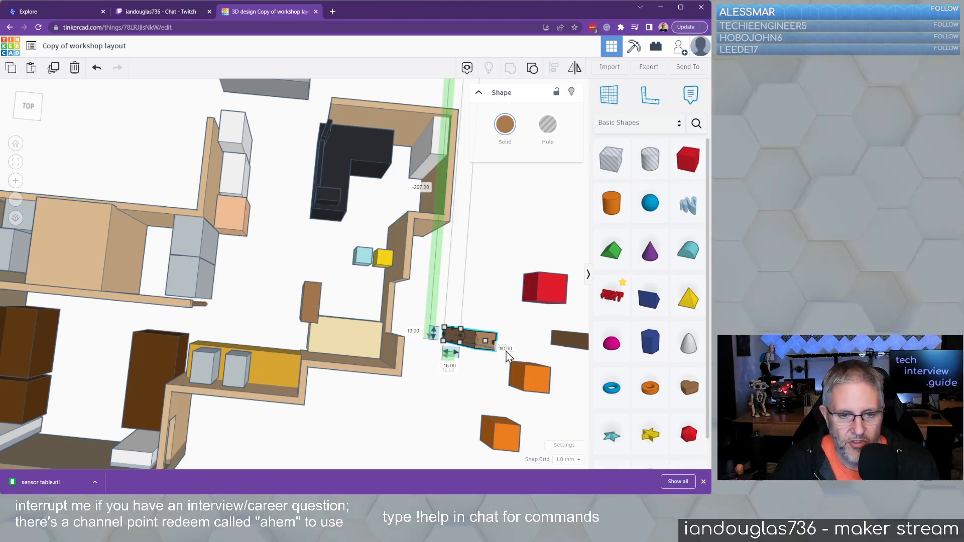
Set the yellow and cyan boxes on the dark-yellow bench, and place the two orange boxes side by side next to the grey cabinets.
drag(385, 262, 289, 374)
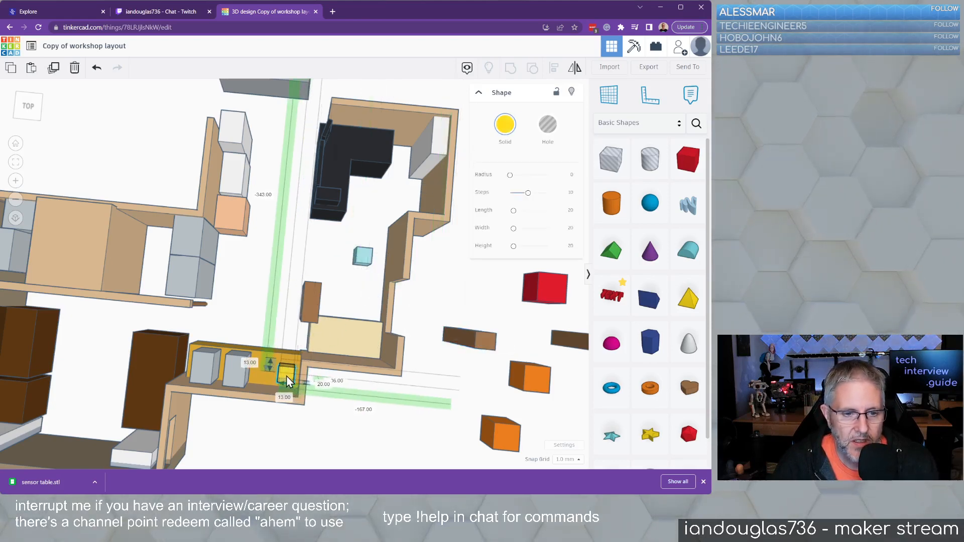
drag(362, 259, 263, 371)
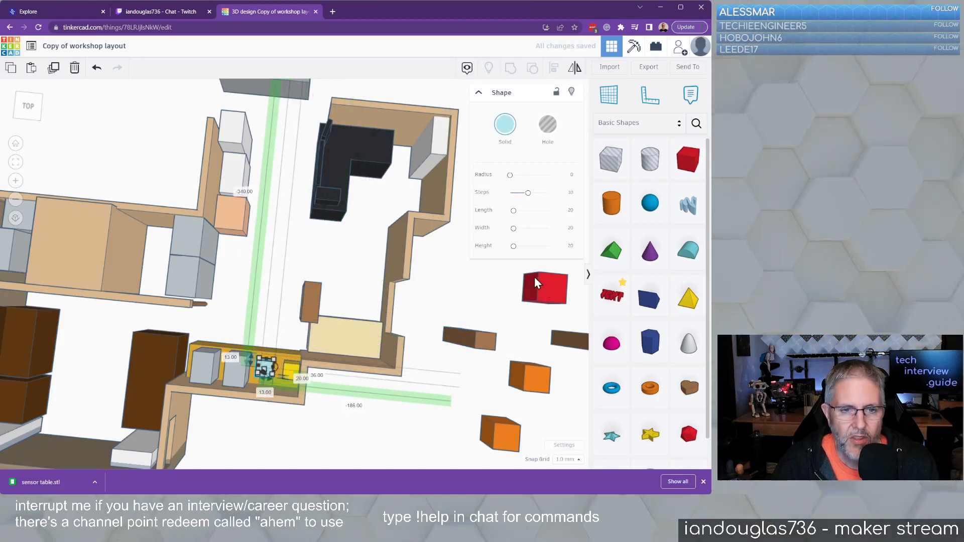
drag(529, 377, 164, 235)
drag(508, 434, 138, 228)
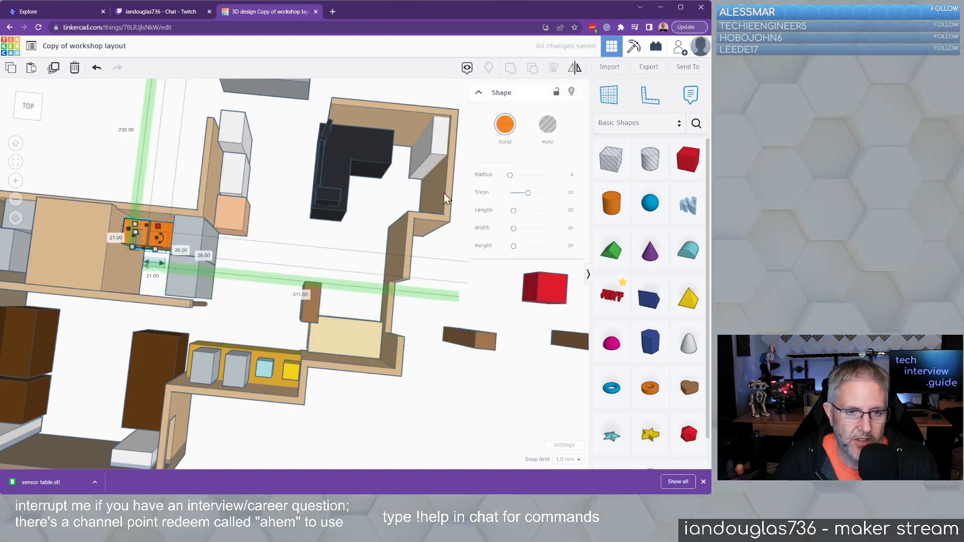
Shift the tall dark-brown cabinet away from the dark-yellow bench and fit the narrow brown shelving unit into the gap between them.
drag(489, 347, 170, 340)
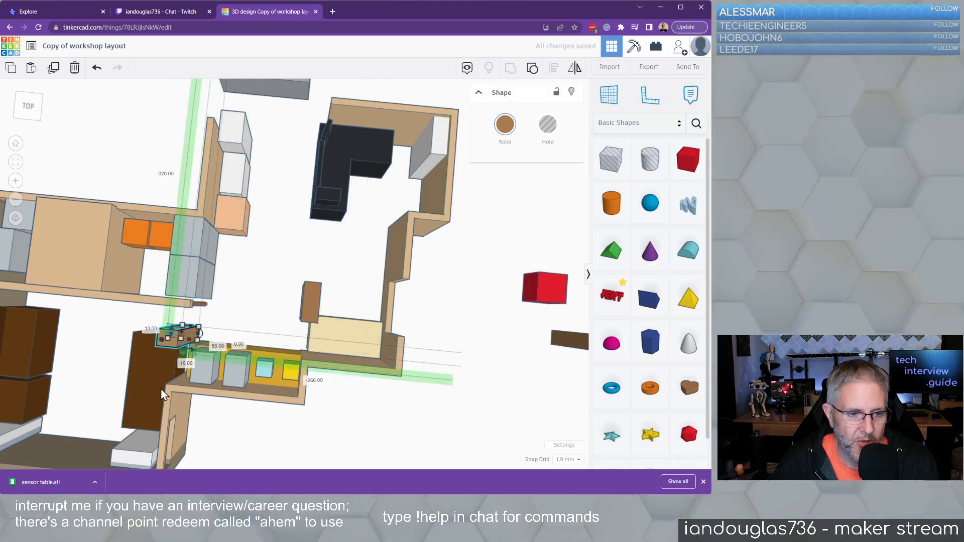
click(127, 387)
drag(126, 387, 140, 386)
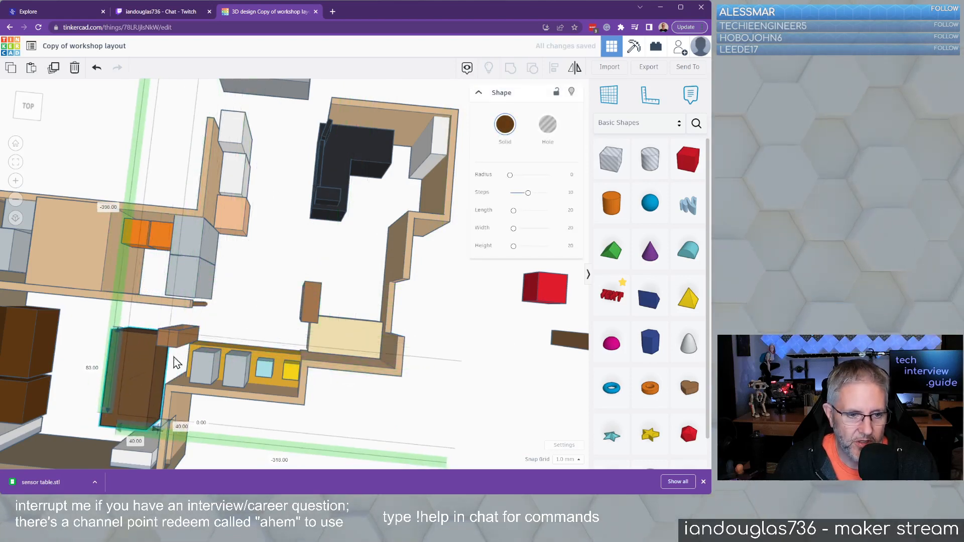
click(172, 380)
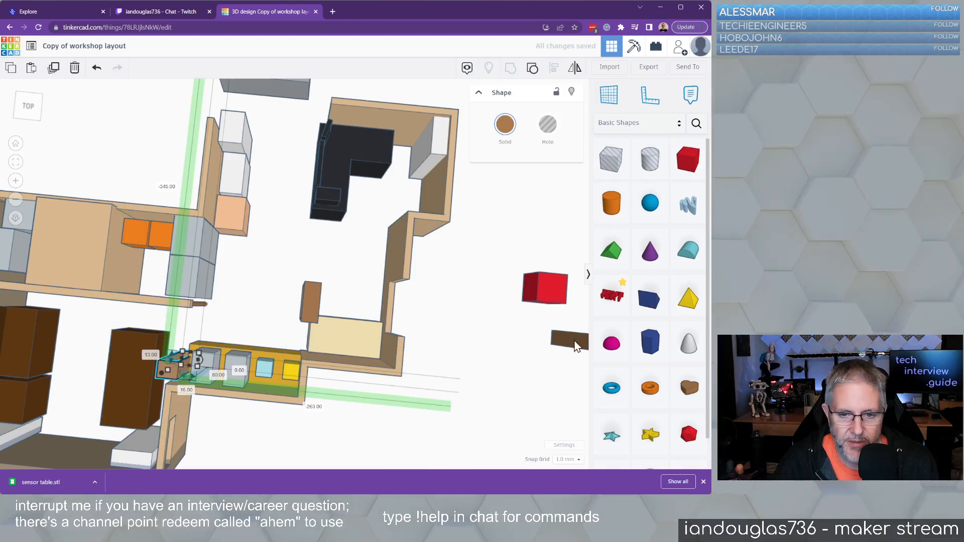
Place the rotated brown shelving unit against the grey cabinets beside the peach box, and bring the remaining brown unit closer to the workshop.
drag(312, 296, 217, 239)
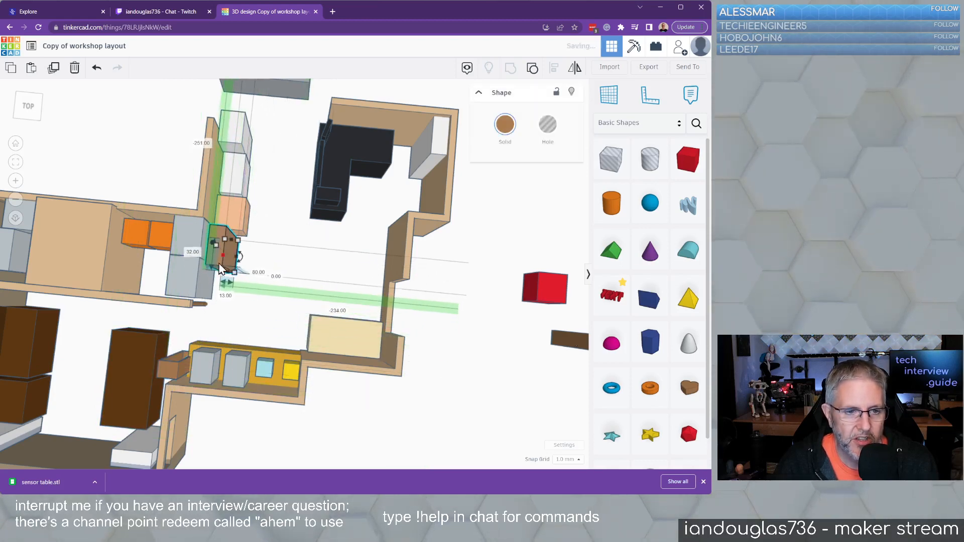
click(226, 302)
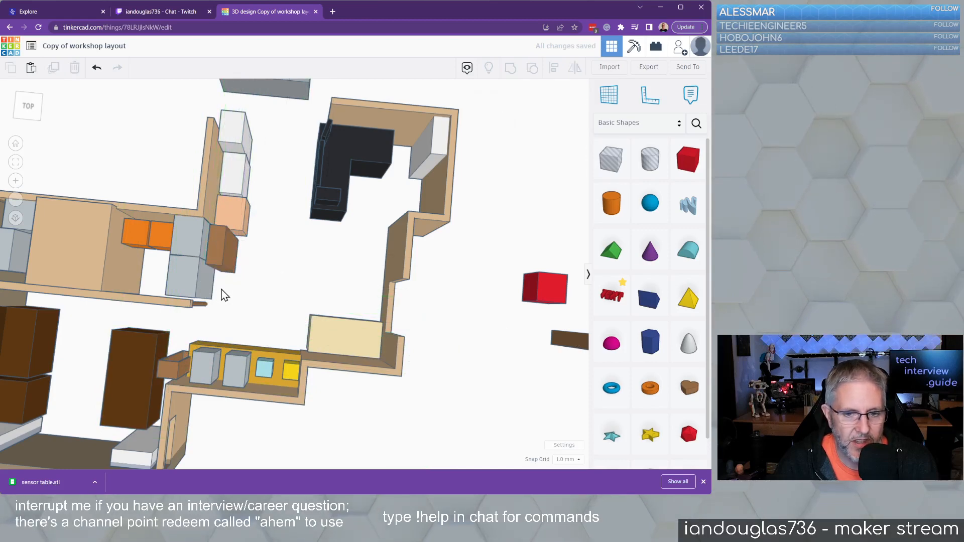
drag(565, 344, 517, 333)
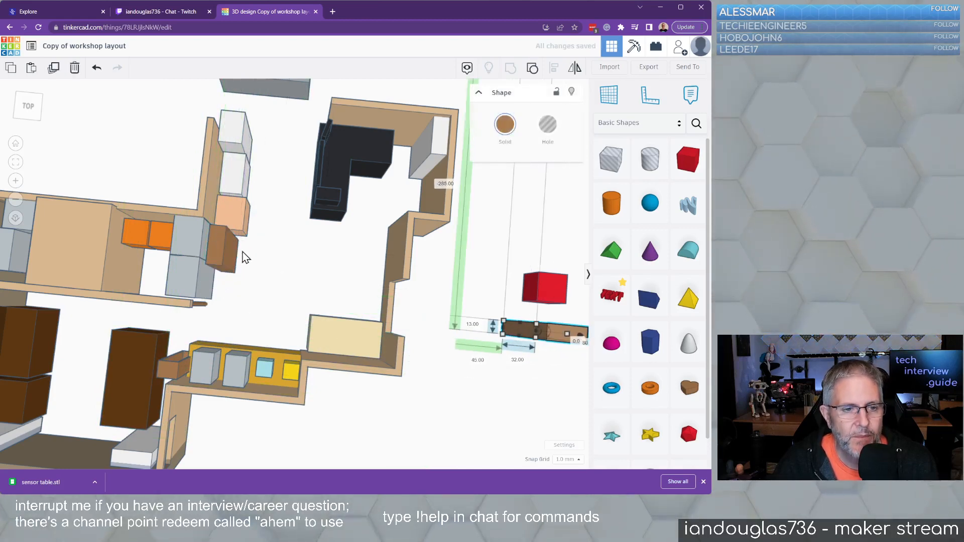
drag(227, 256, 227, 249)
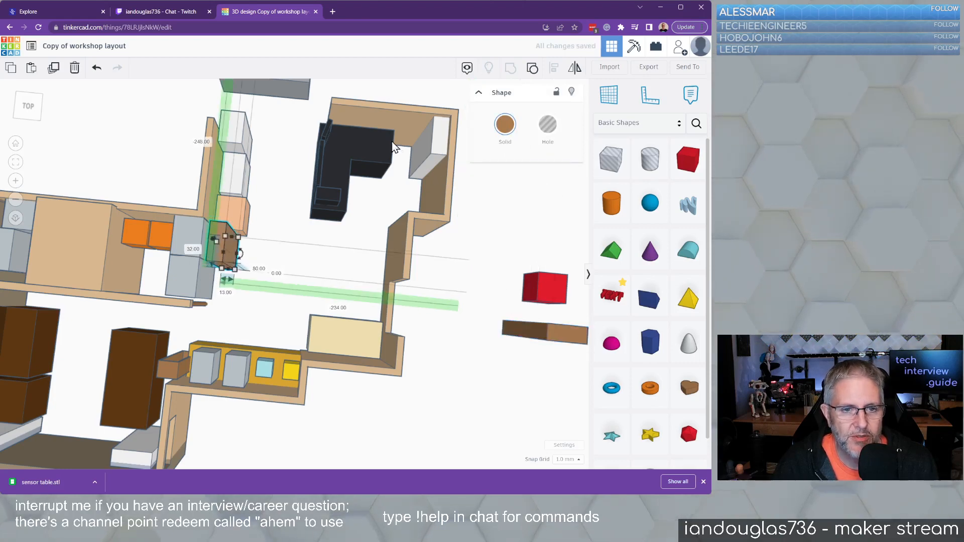
Try rotating the L-shaped black desk 90° and moving it toward the cream table, and undo both changes.
click(378, 150)
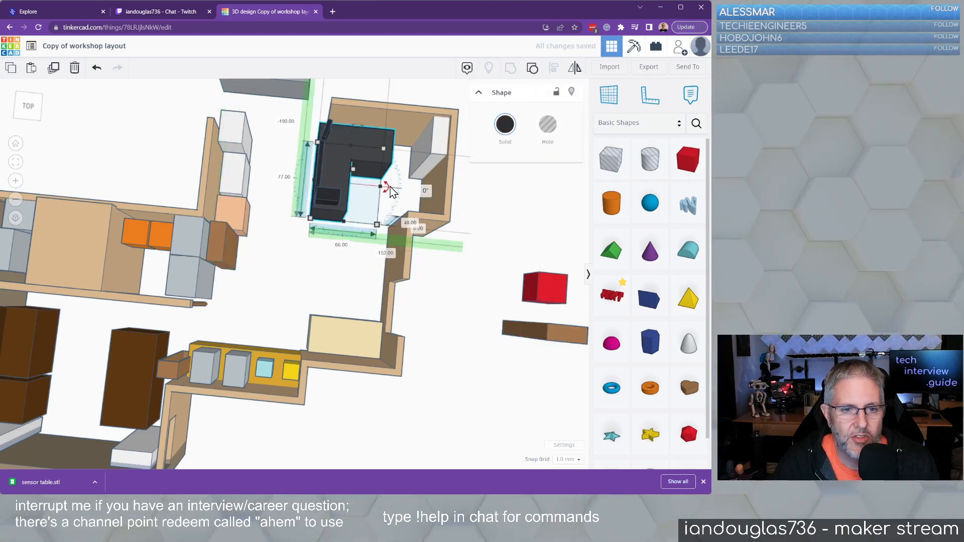
drag(385, 187, 368, 265)
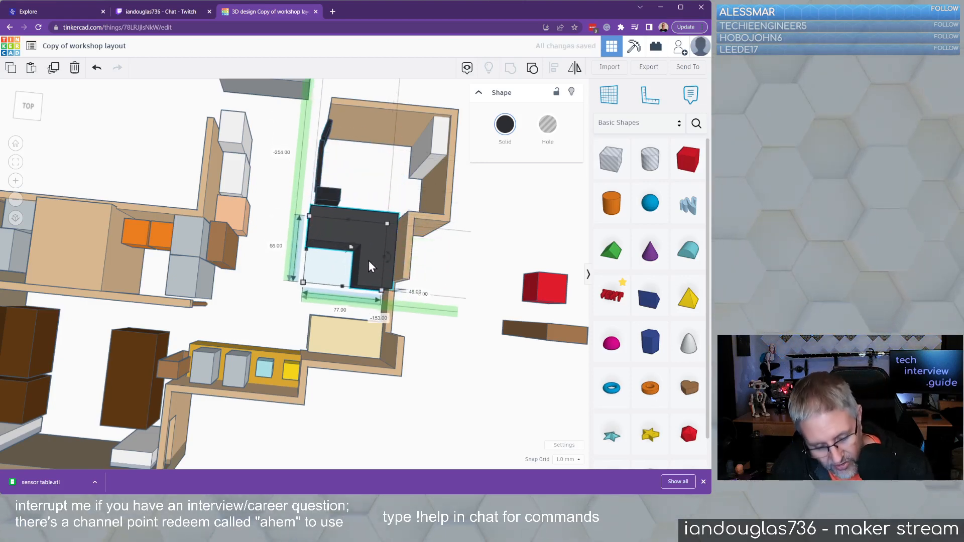
key(ctrl+z)
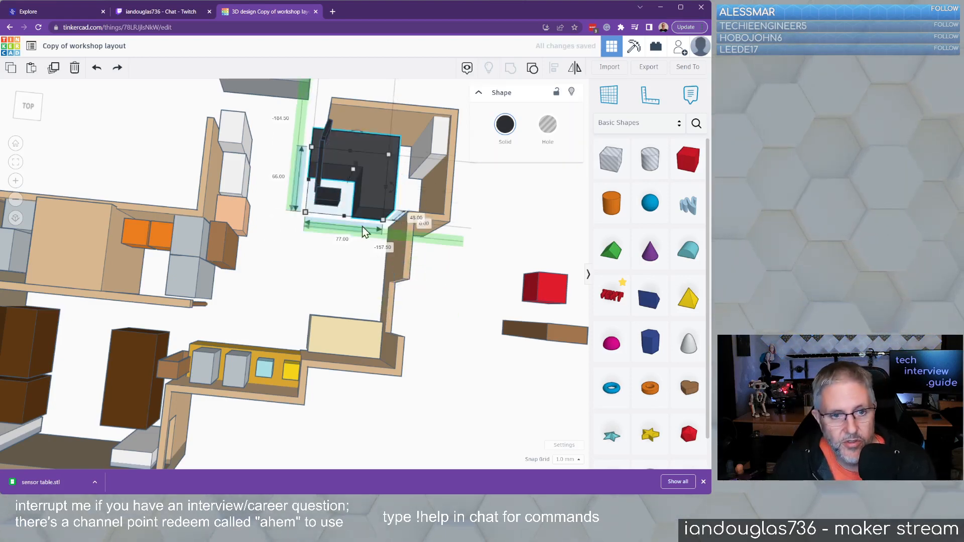
key(ctrl+z)
Rotate the L-shaped black desk together with its three accessory shapes by 90° and move the set toward the cream table.
shift+click(331, 198)
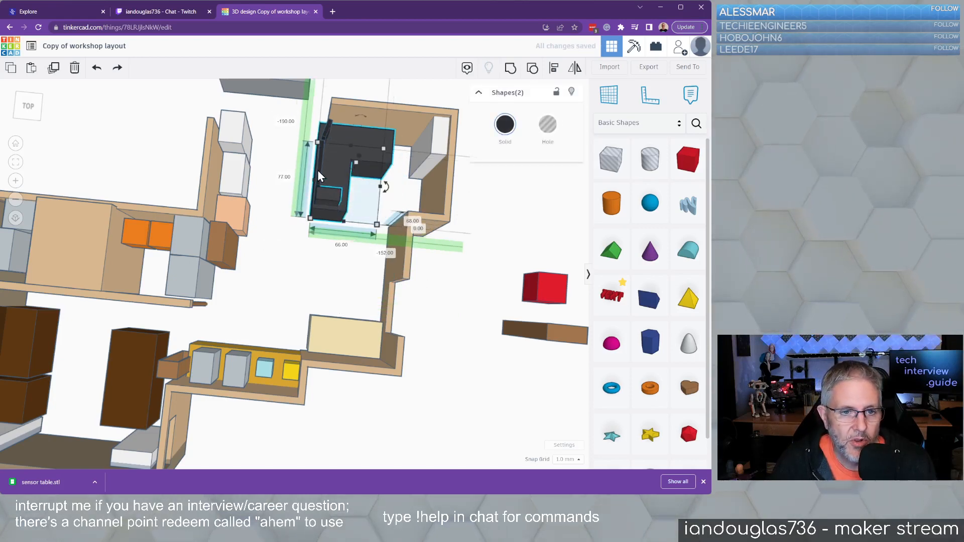
shift+click(317, 169)
shift+click(327, 132)
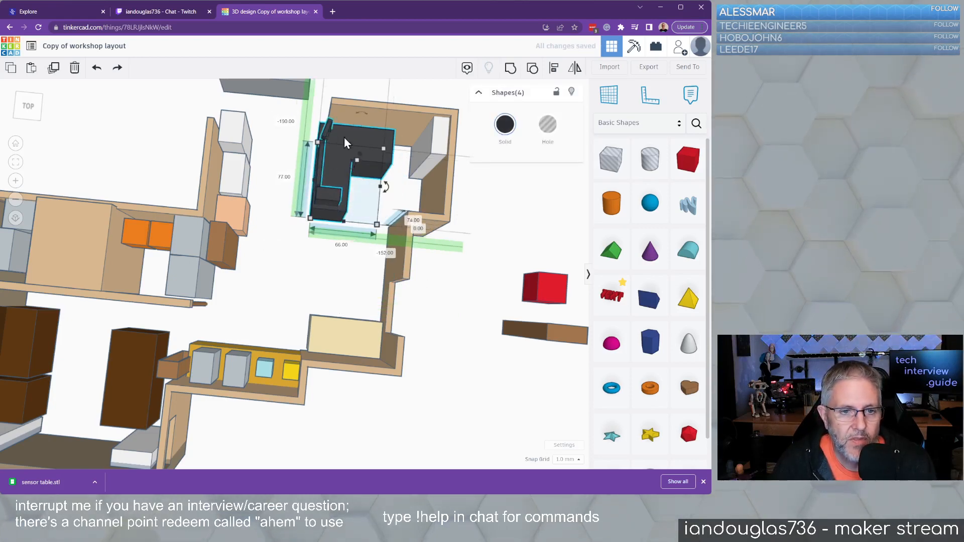
drag(391, 189, 370, 271)
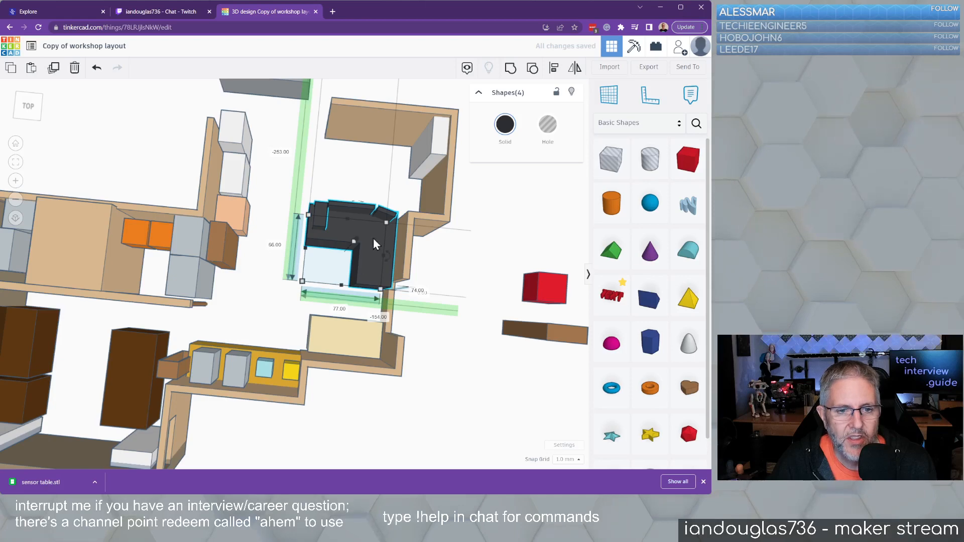
Reposition the small black boxes on the desk's wall side, and turn the light-grey cabinet against the alcove's lower wall beside the desk.
click(449, 256)
drag(321, 220, 393, 243)
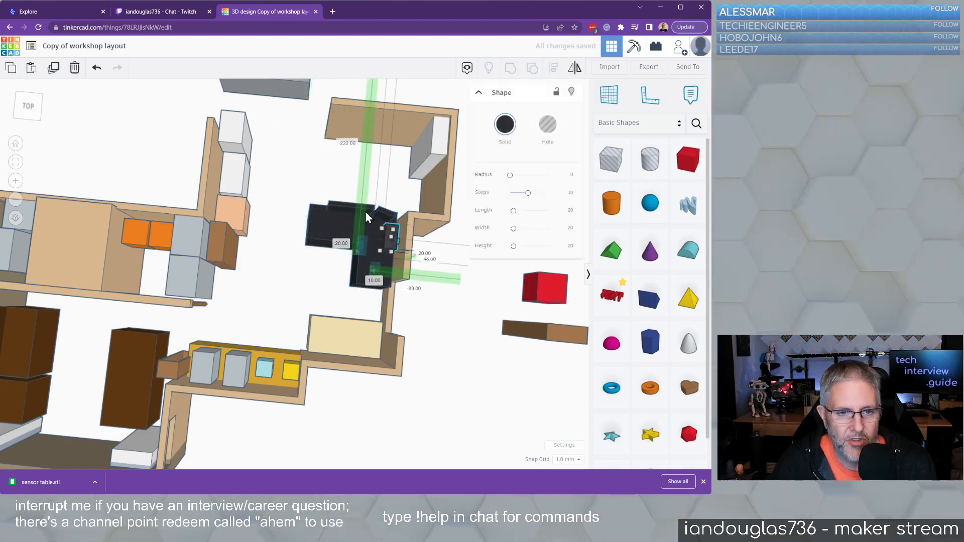
click(344, 206)
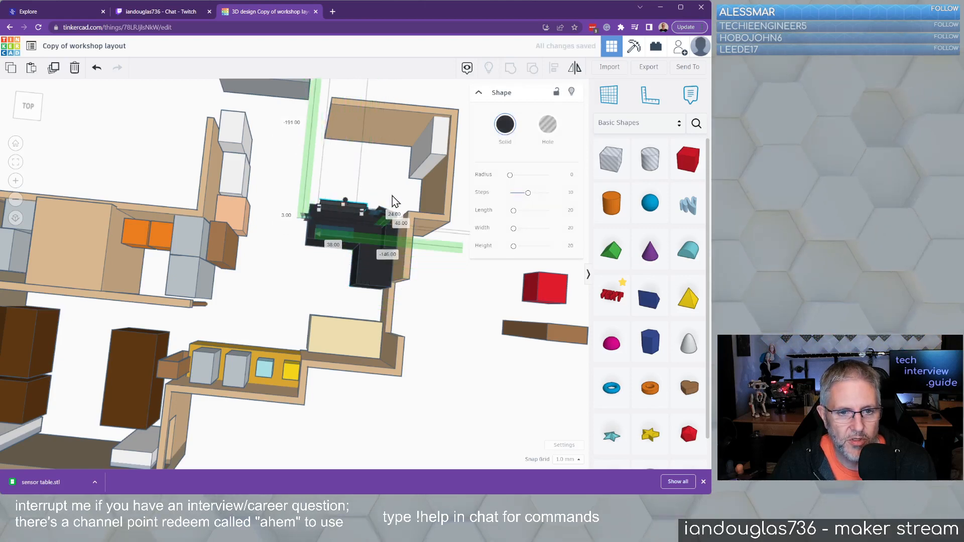
drag(395, 201, 392, 223)
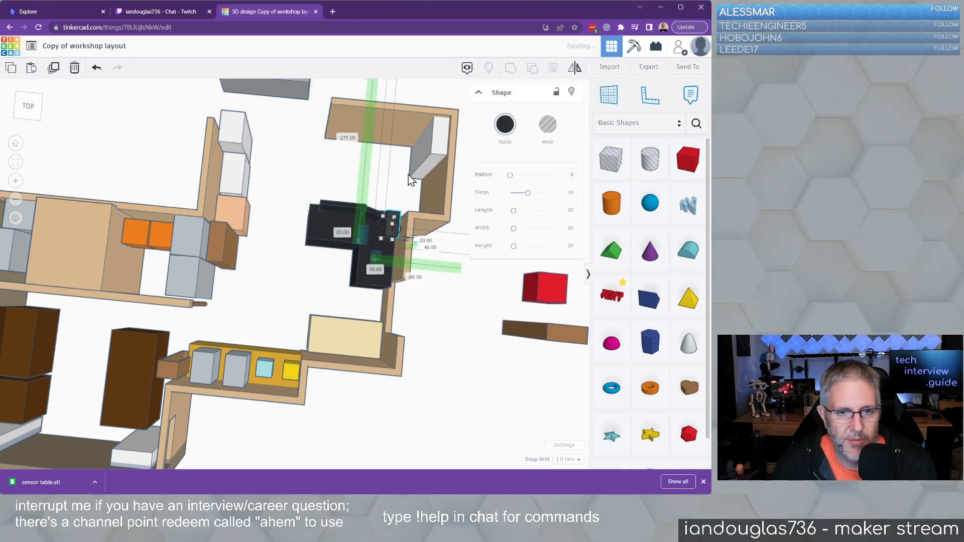
drag(432, 171, 432, 210)
click(455, 287)
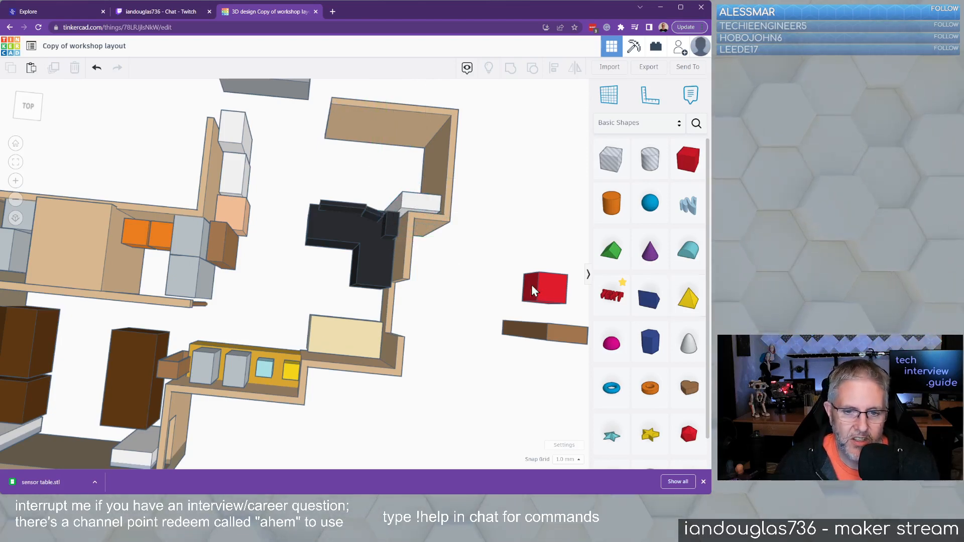
Place the red box on the cream table, the yellow box on the black desk, and both orange boxes side by side near the cream table.
drag(531, 284, 336, 334)
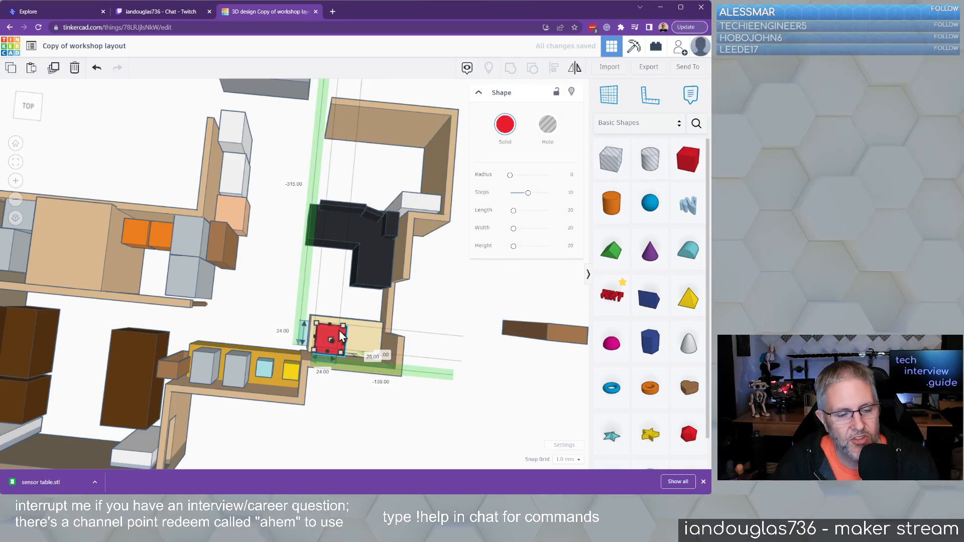
drag(161, 237, 273, 313)
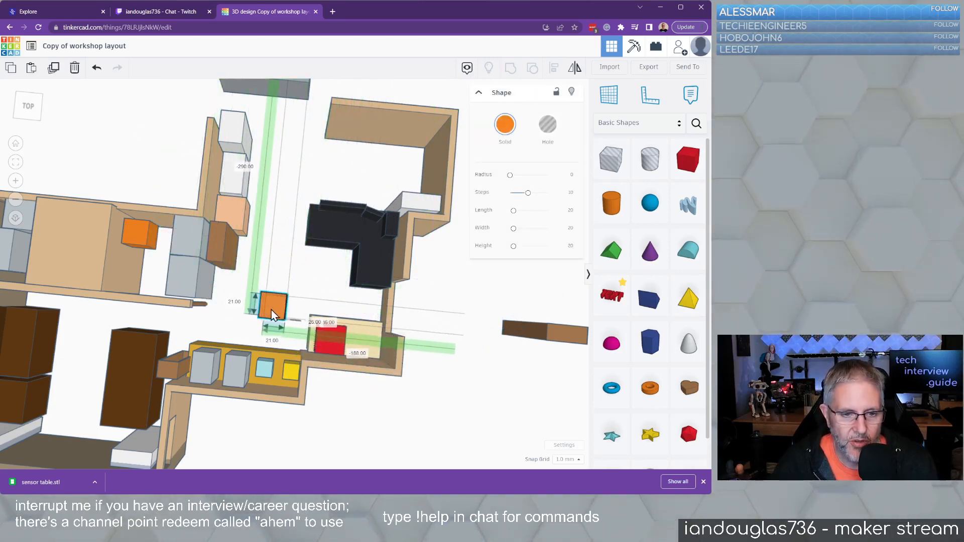
drag(289, 377, 381, 248)
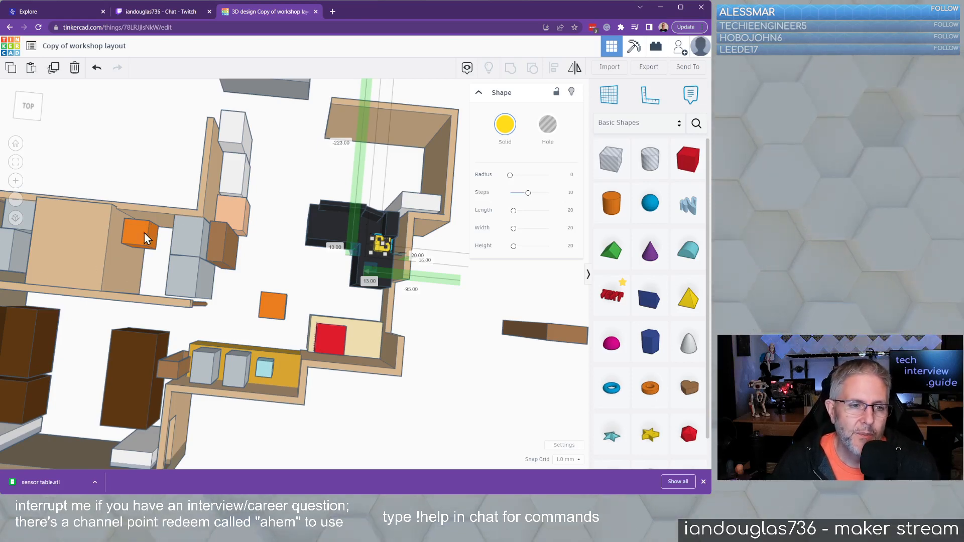
drag(145, 234, 249, 306)
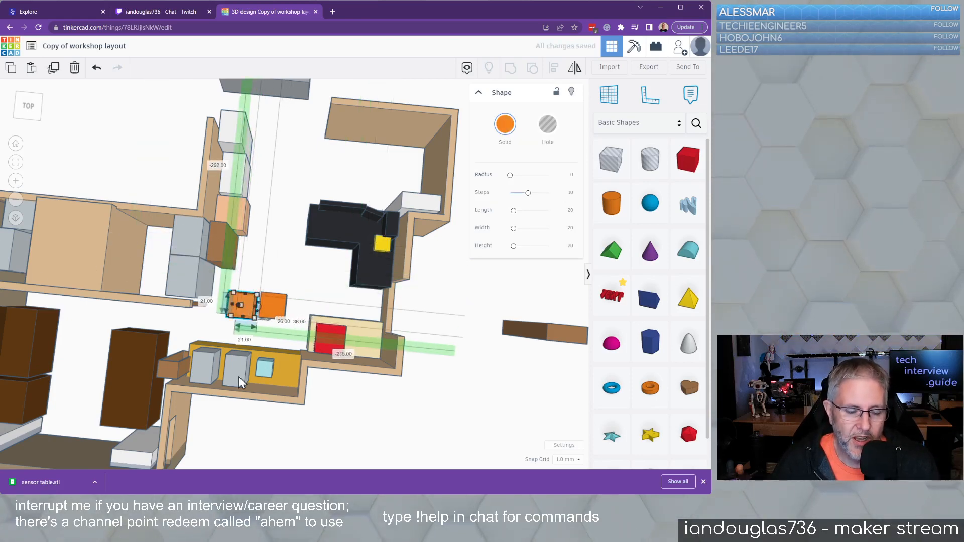
Try a grey box on the black desk, return it to the dark-yellow bench, and set the cyan box beside the yellow box on the desk.
drag(239, 376, 316, 234)
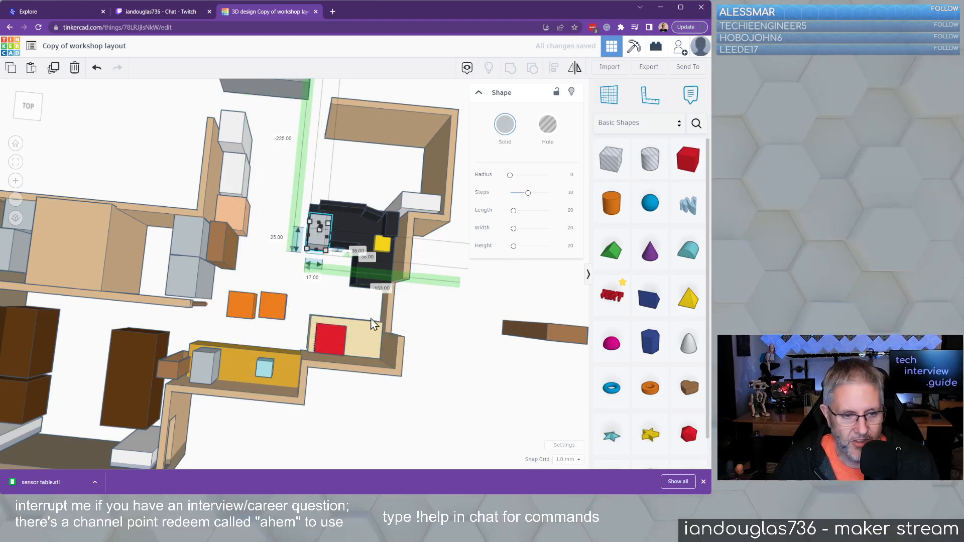
drag(306, 234, 261, 336)
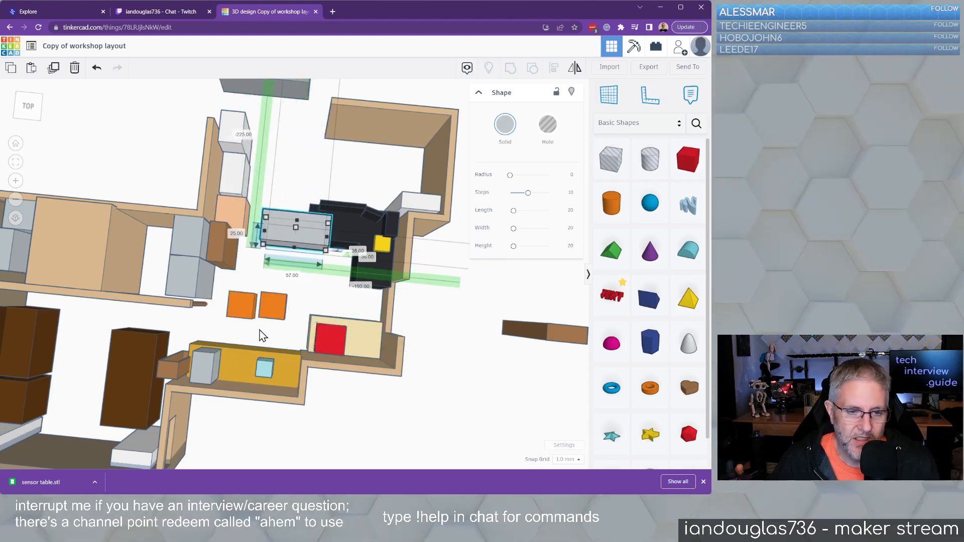
key(ctrl+z)
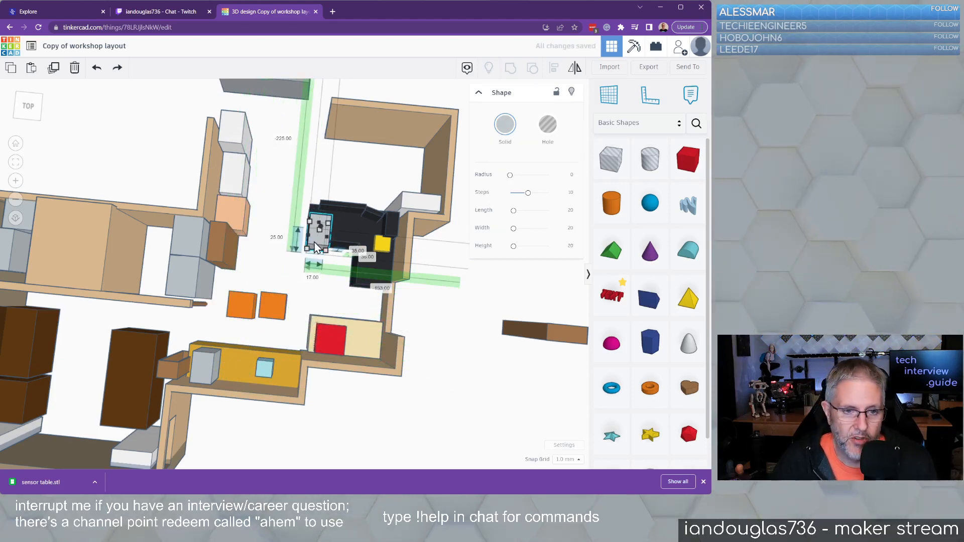
drag(315, 247, 363, 241)
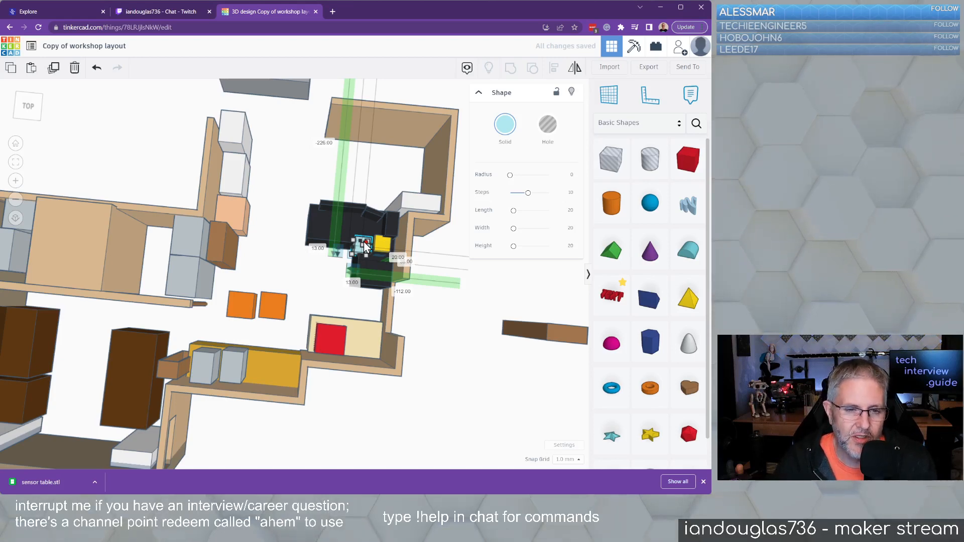
Examine the other workshop layout from above and from outside the alcove, focusing on its walls, dark-yellow bench, red box and desk area.
scroll(427, 347, down, 5)
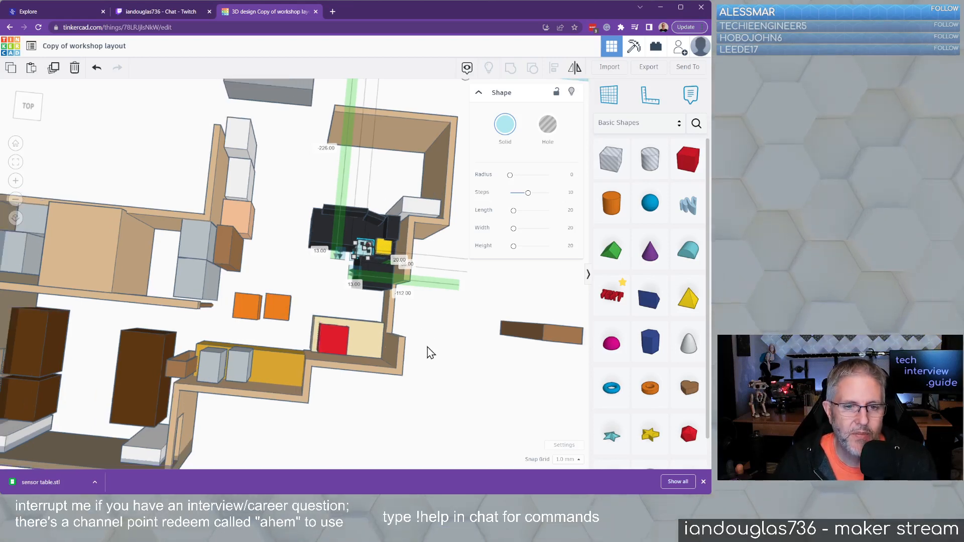
right_drag(529, 296, 356, 390)
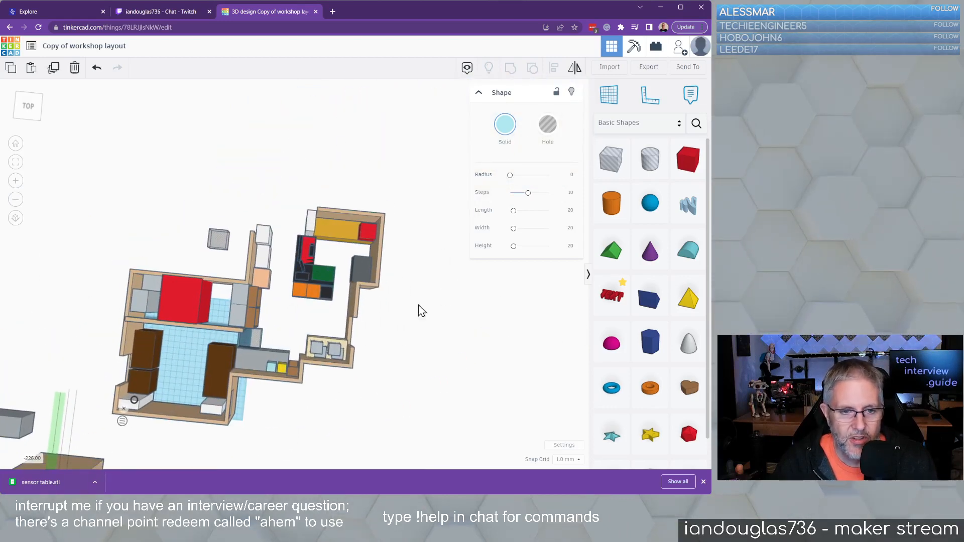
right_drag(421, 312, 404, 351)
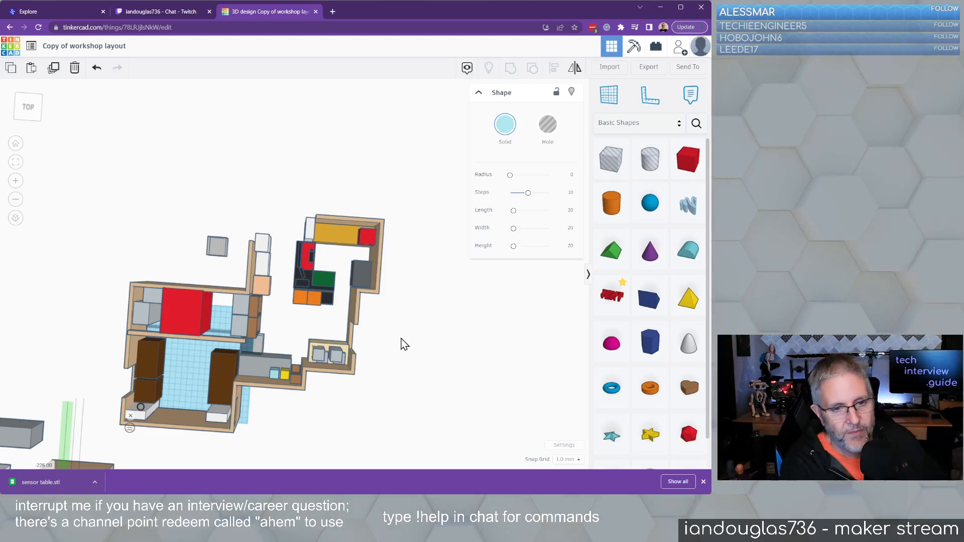
scroll(404, 344, up, 5)
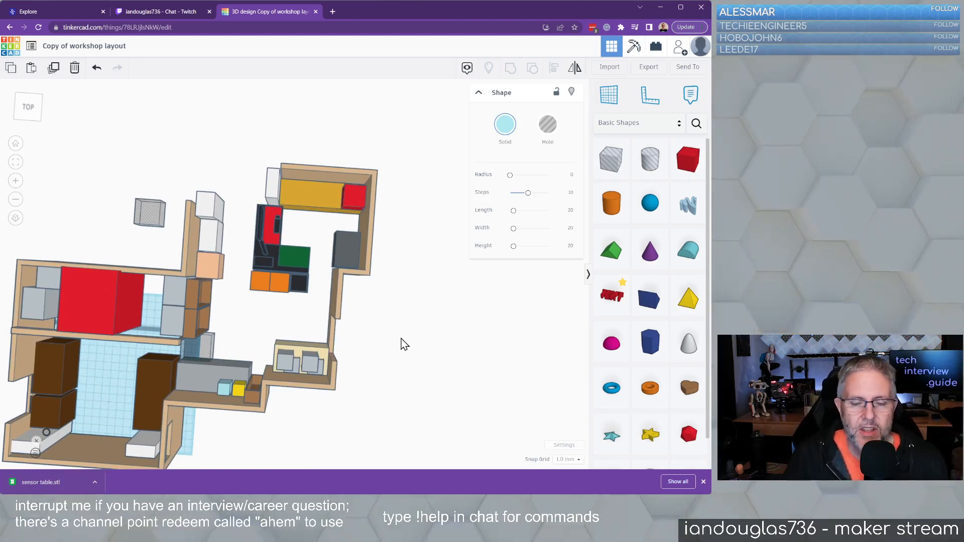
click(299, 195)
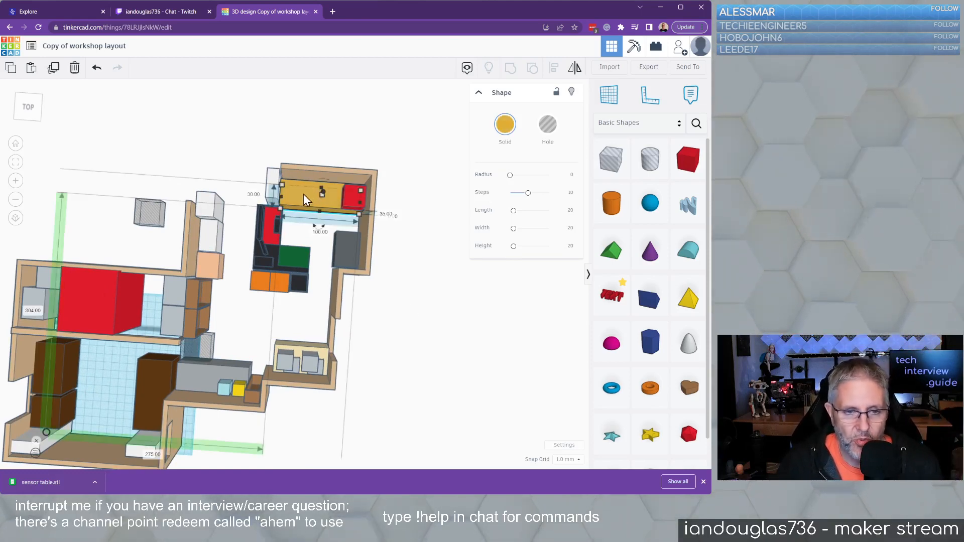
click(323, 173)
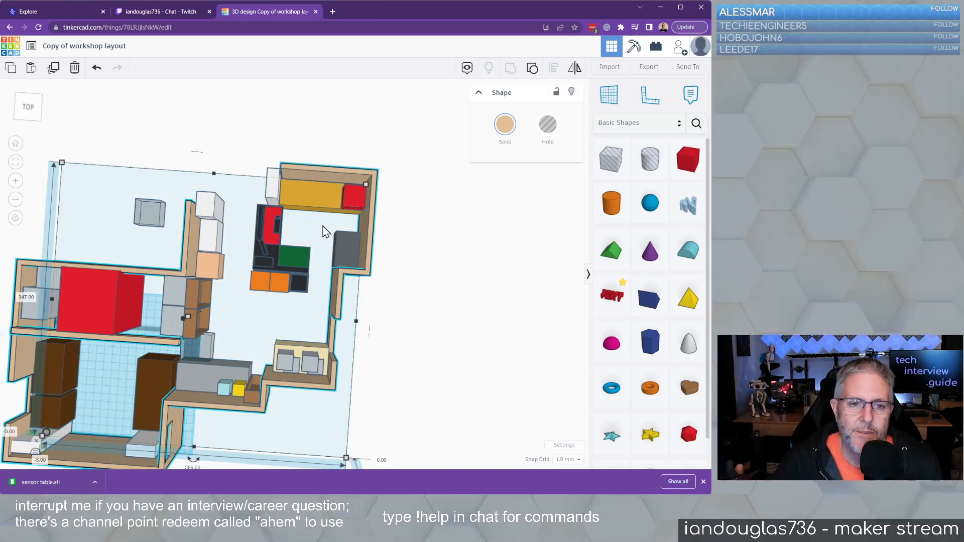
scroll(323, 227, up, 3)
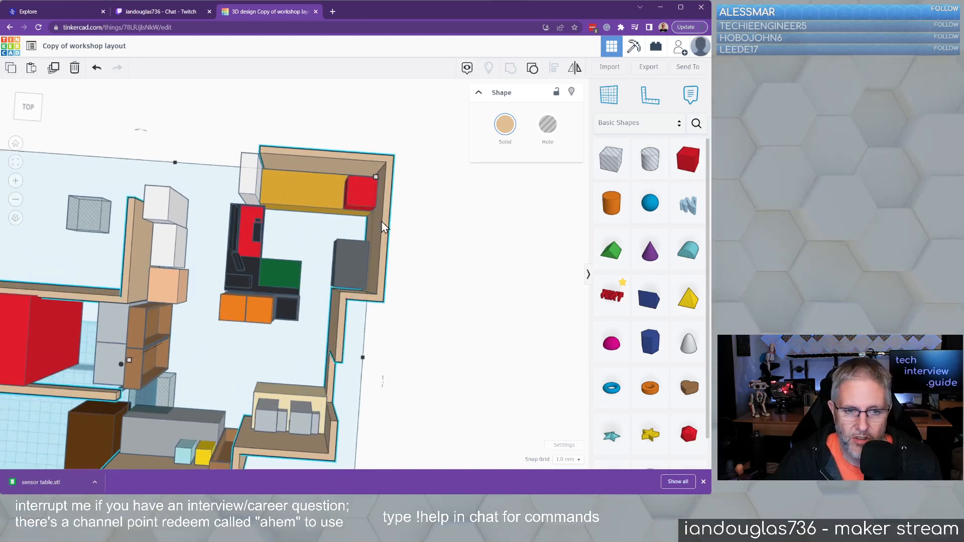
scroll(357, 199, up, 2)
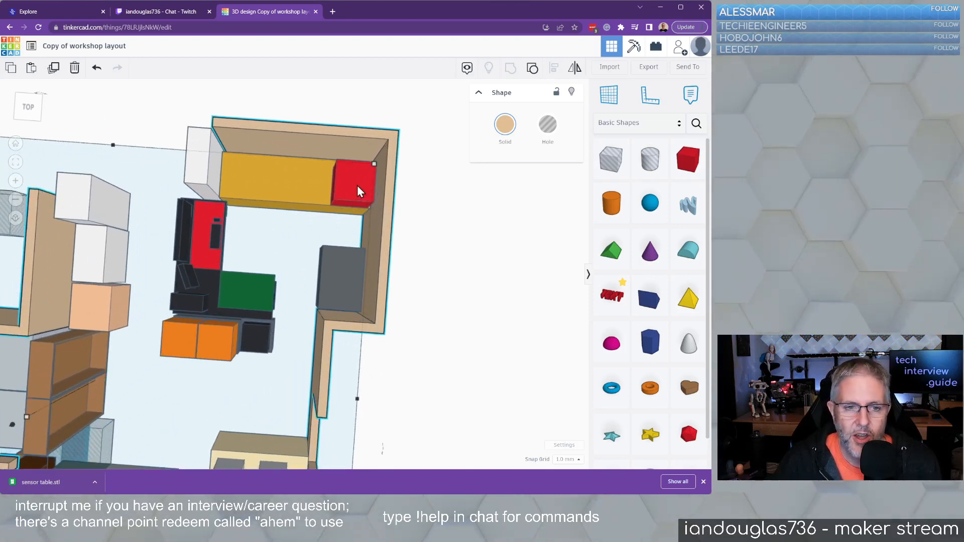
click(357, 185)
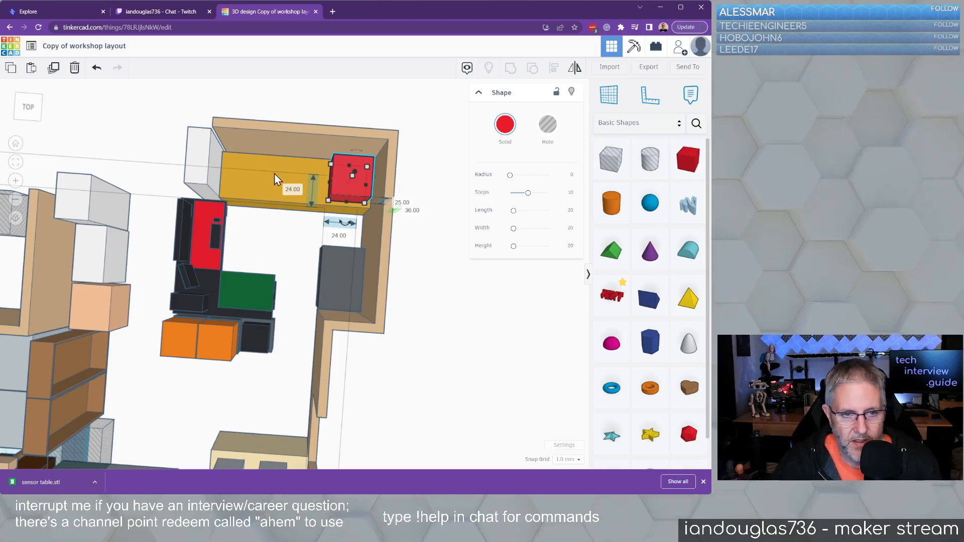
click(274, 196)
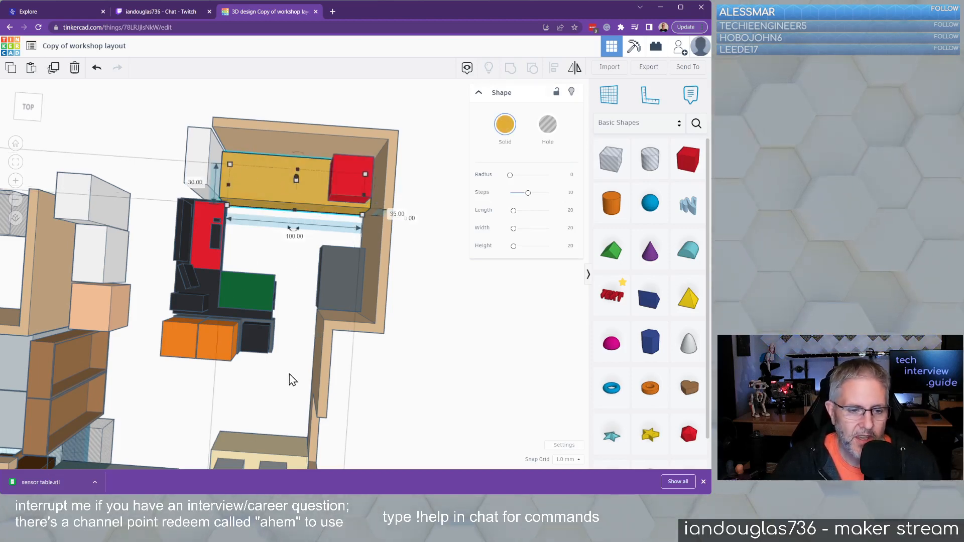
right_drag(270, 450, 153, 255)
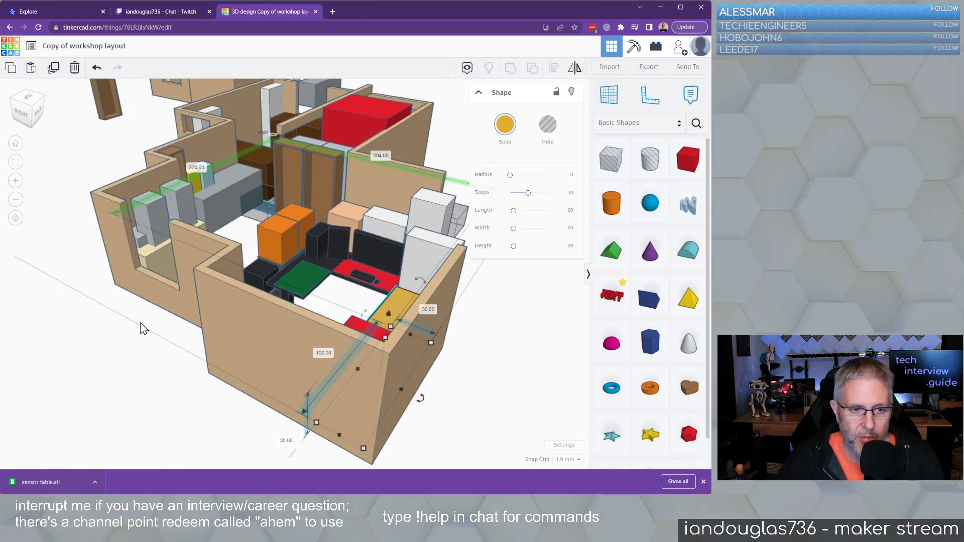
right_drag(168, 340, 35, 350)
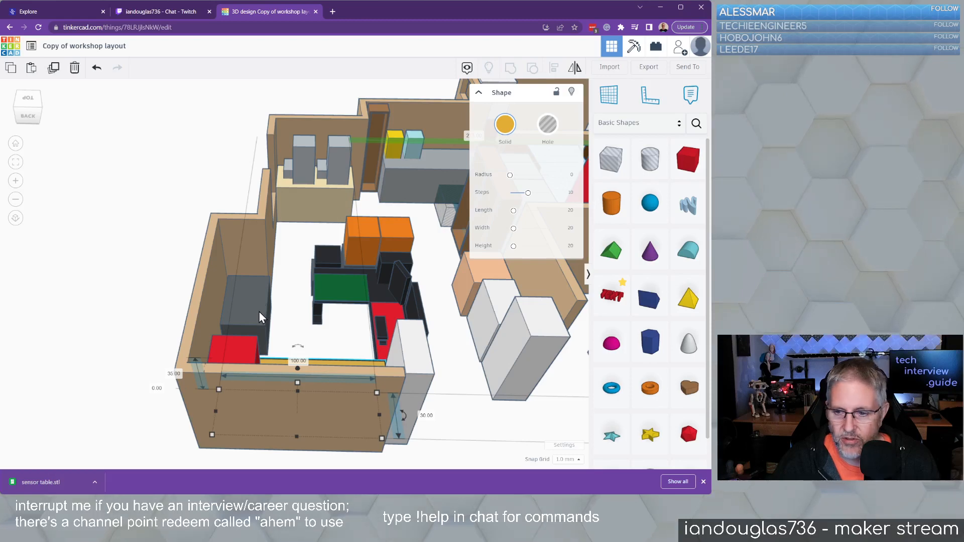
Try the dark grey box in front of the tan workbench, and return it to the corner beside the red cube.
drag(258, 312, 328, 220)
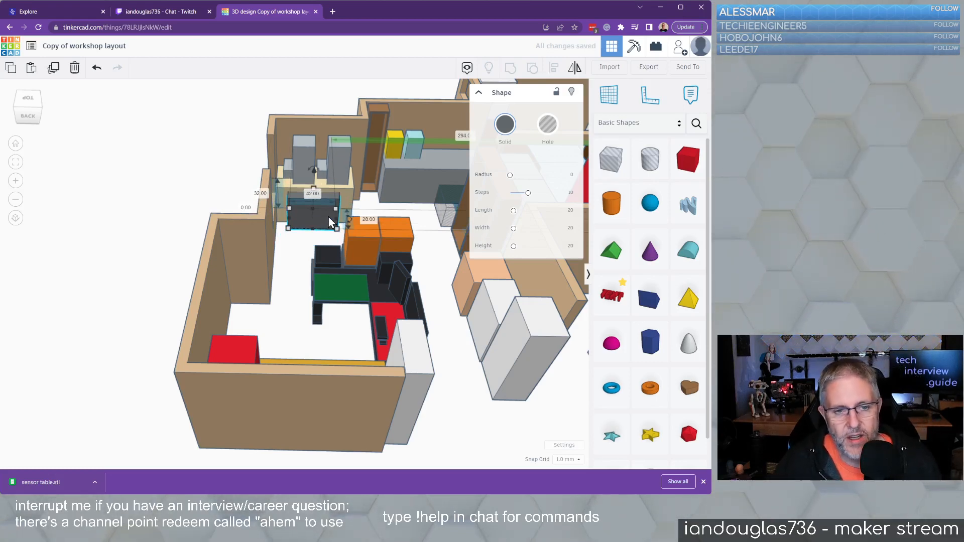
drag(327, 216, 258, 341)
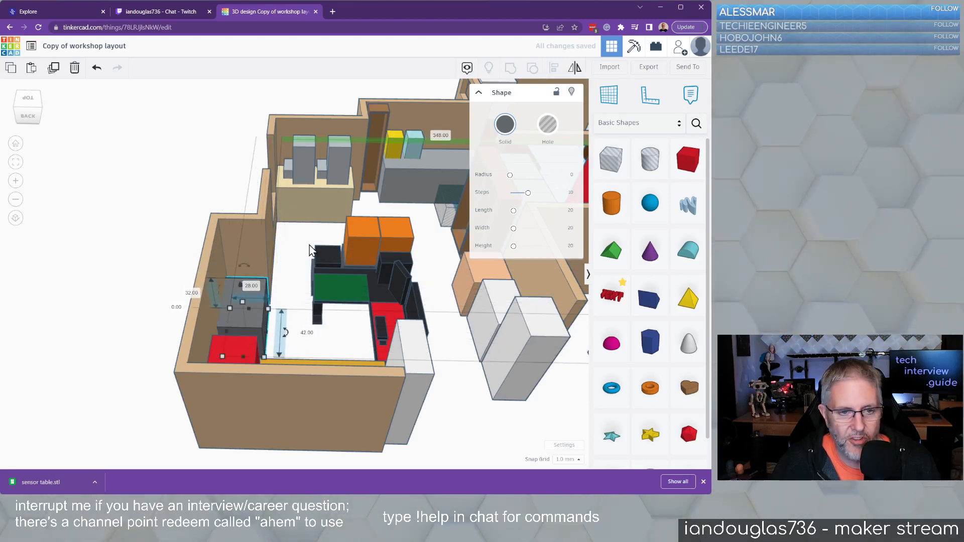
Examine the tan workbench with its grey machine, and the black box with the grey cabinet beneath it beside the green desk.
click(320, 208)
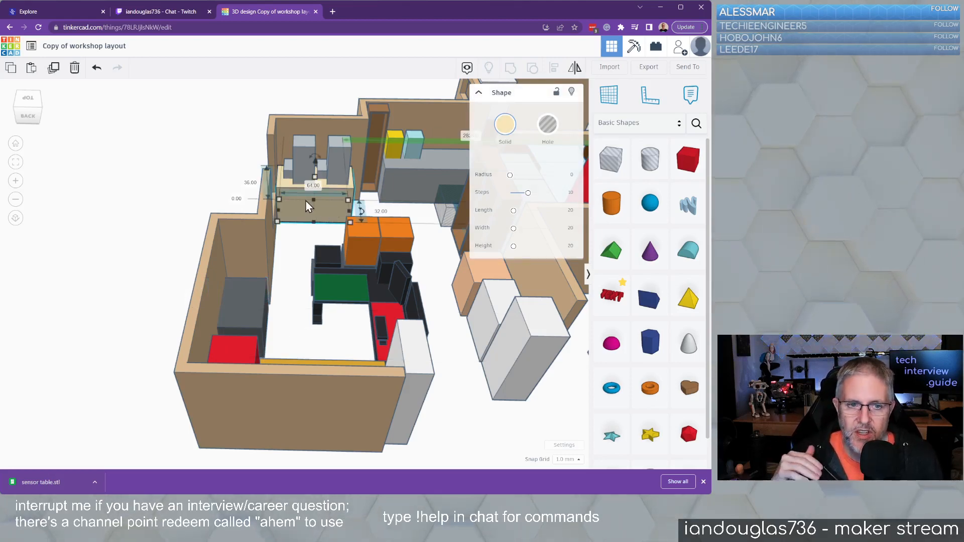
click(309, 147)
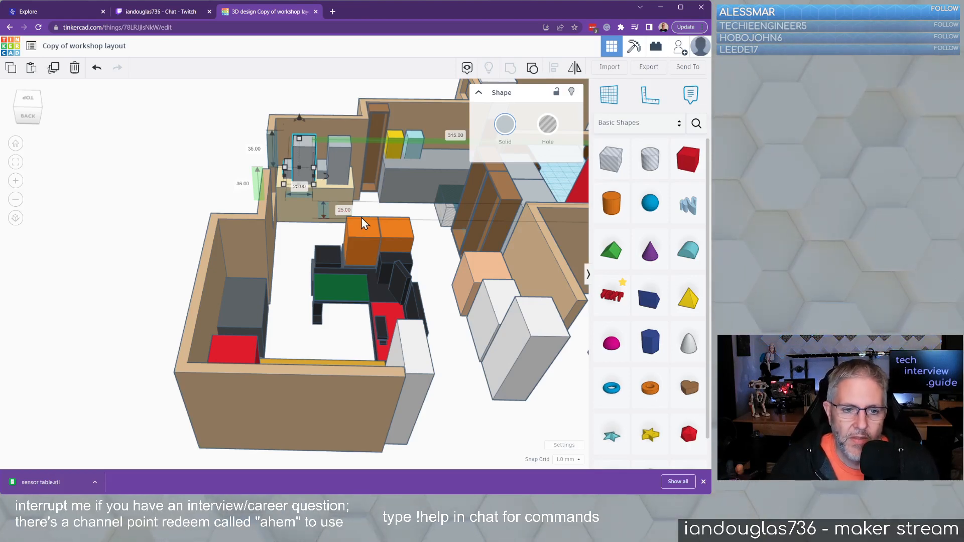
right_drag(305, 239, 651, 210)
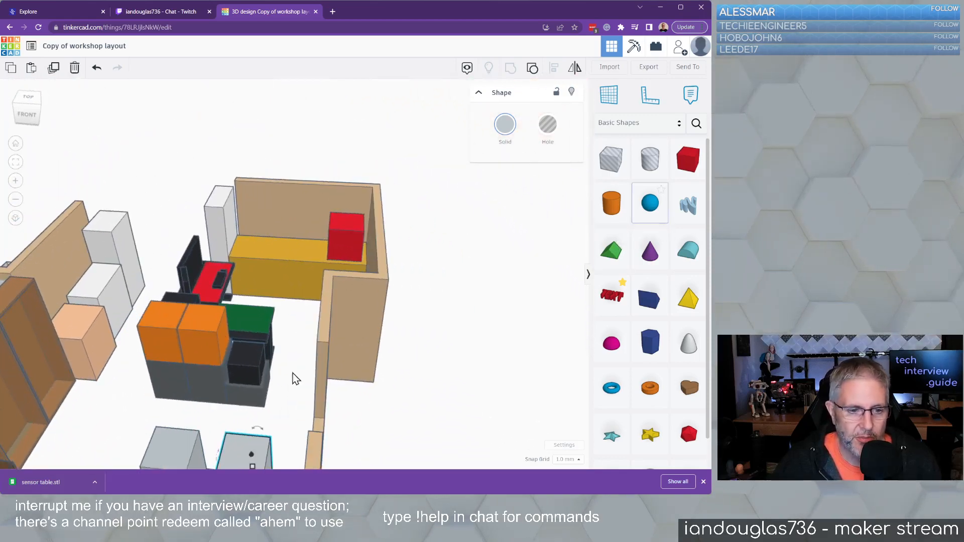
click(251, 364)
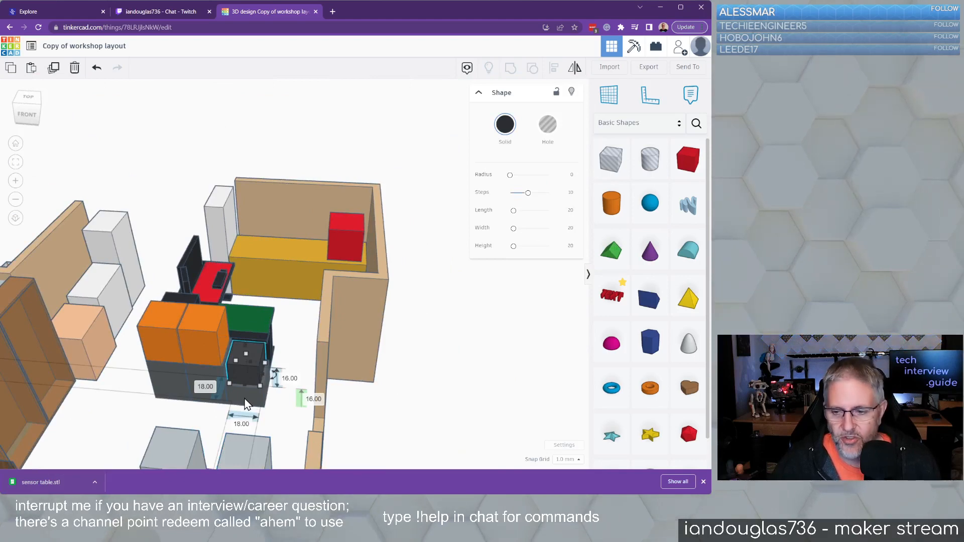
drag(246, 404, 312, 399)
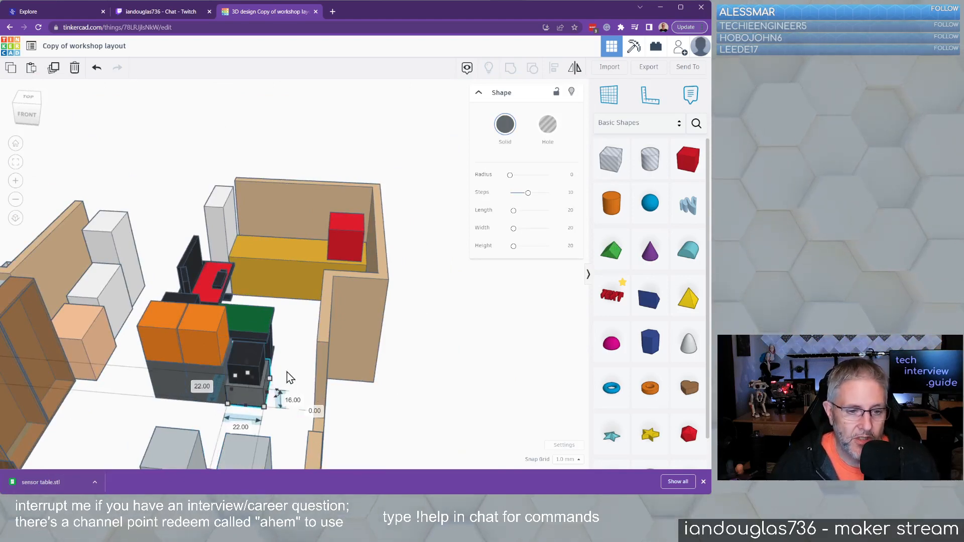
right_drag(288, 371, 233, 226)
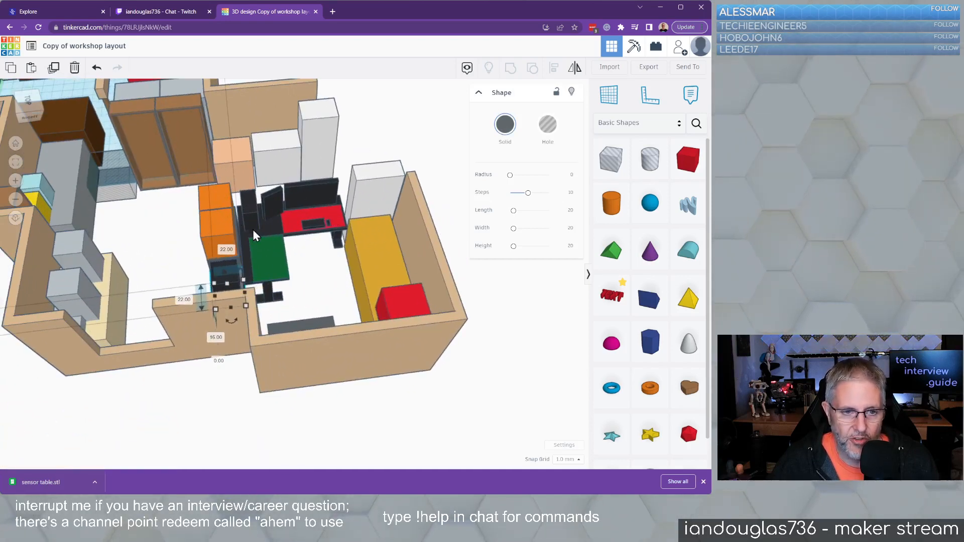
scroll(252, 230, up, 3)
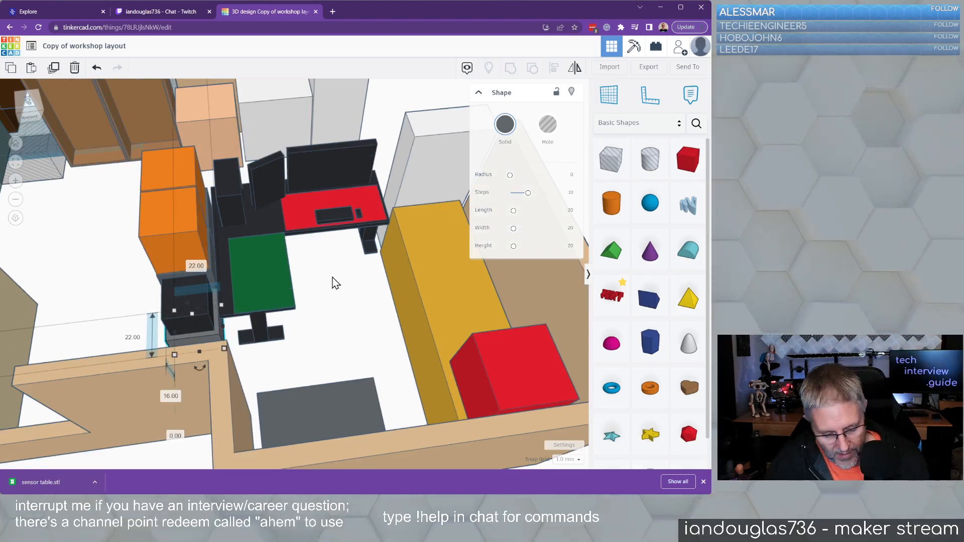
Examine the two tall brown shelving units and the long grey counter holding the yellow and light blue boxes.
middle_drag(339, 285, 480, 406)
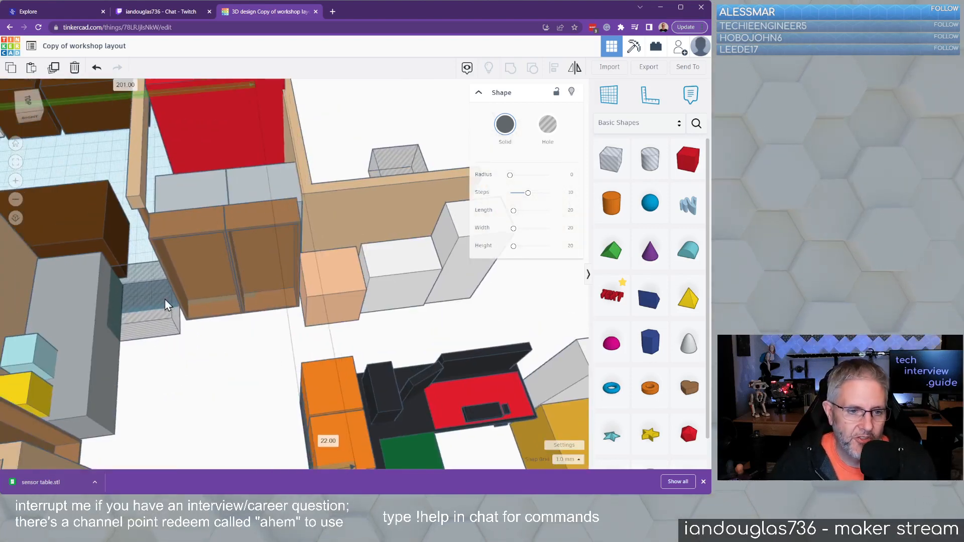
click(194, 288)
click(265, 271)
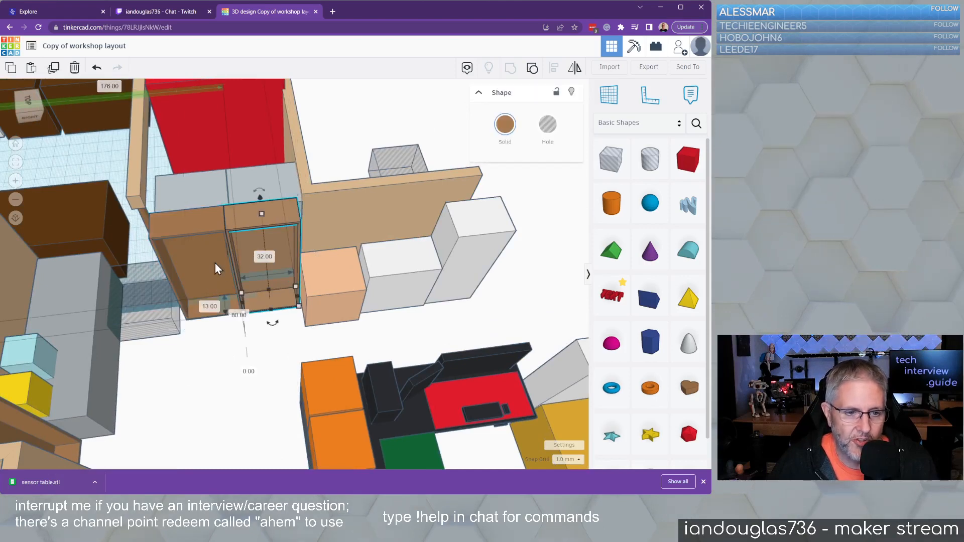
click(215, 263)
click(260, 255)
middle_drag(210, 430, 293, 301)
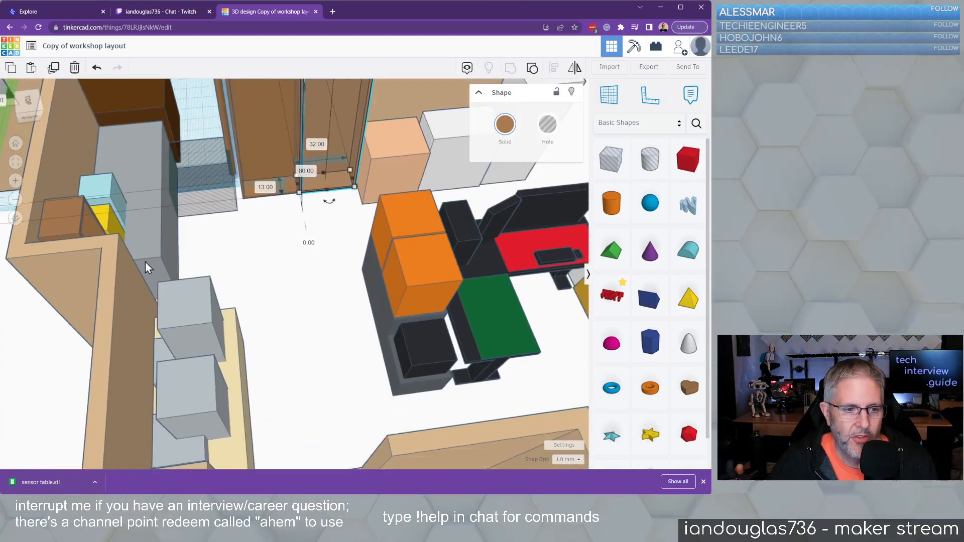
right_drag(293, 301, 175, 315)
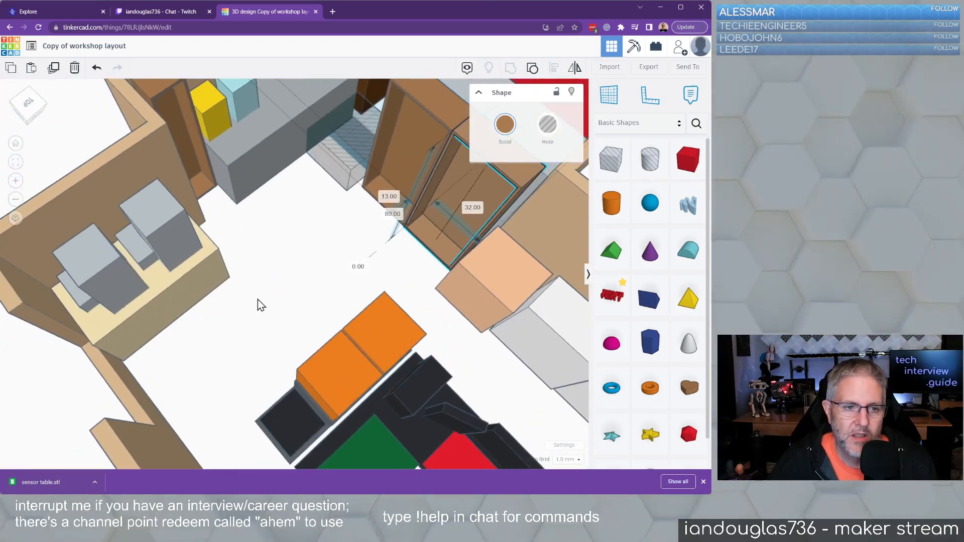
right_drag(350, 246, 287, 131)
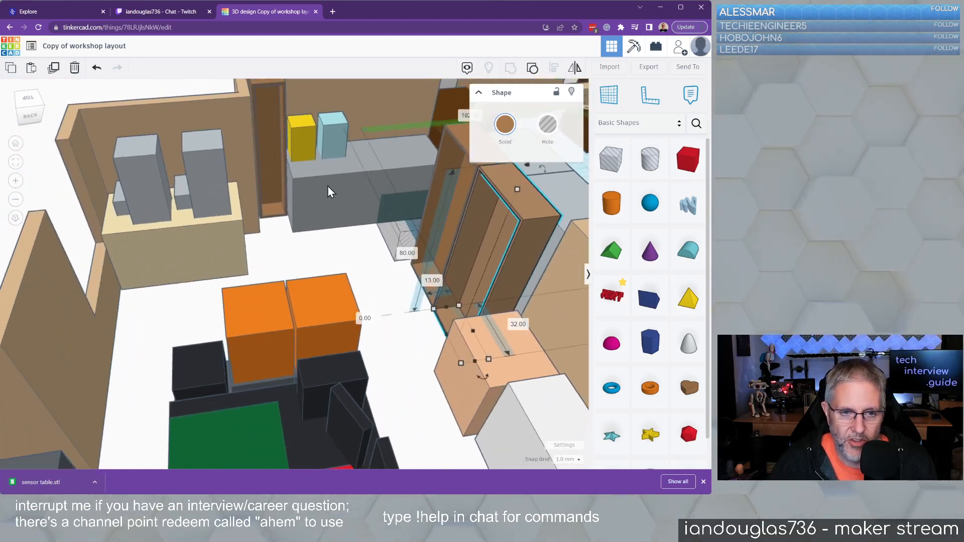
click(378, 182)
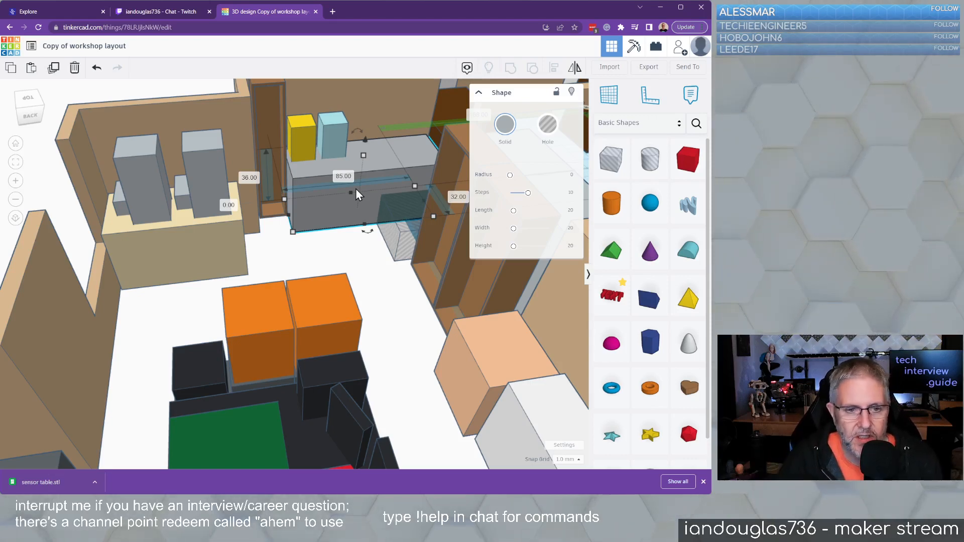
Examine the desk area and surrounding walls, and select the grey machine nearest the wall corner on the tan workbench.
right_drag(218, 257, 419, 321)
middle_drag(418, 322, 131, 364)
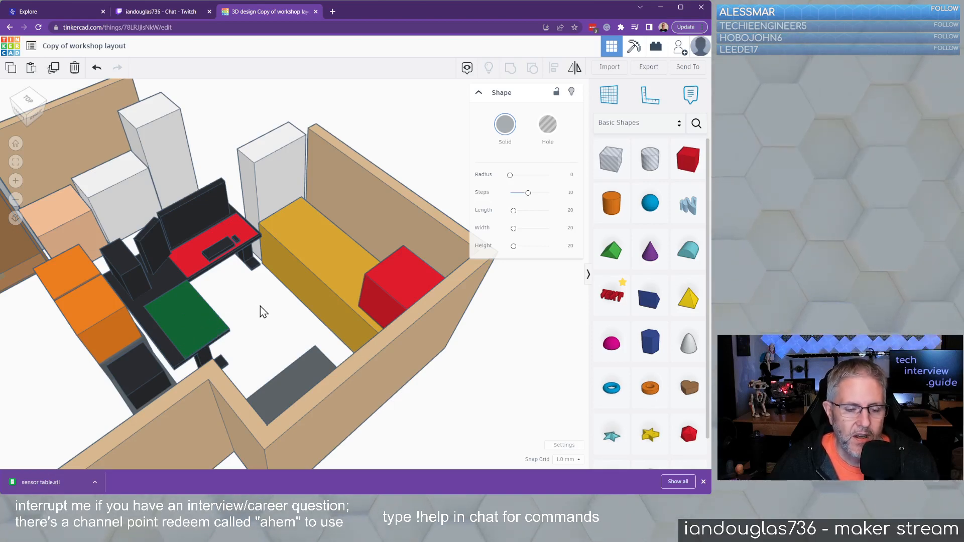
right_drag(264, 311, 22, 286)
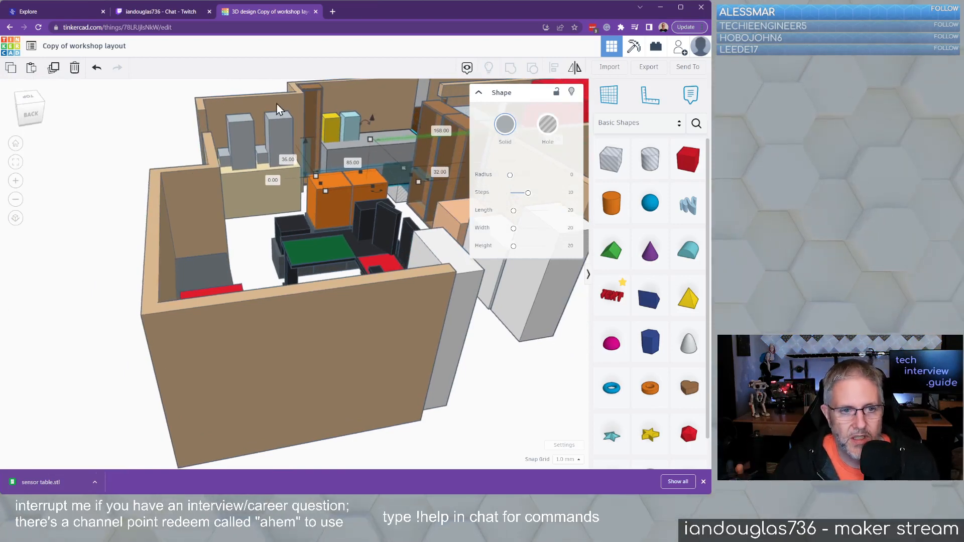
click(231, 108)
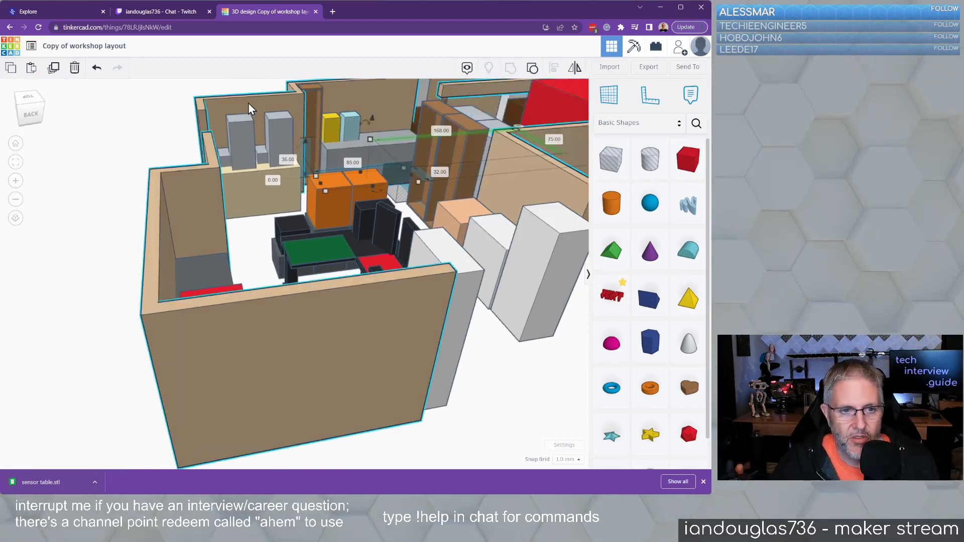
click(76, 191)
click(239, 143)
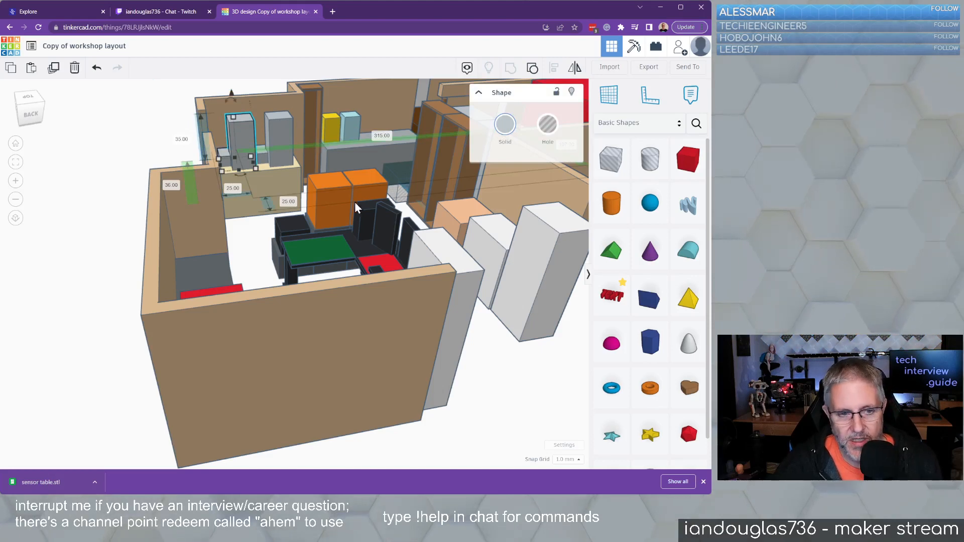
Shift the dark grey box slightly away from the wall, towards the green desk.
right_drag(404, 320, 271, 189)
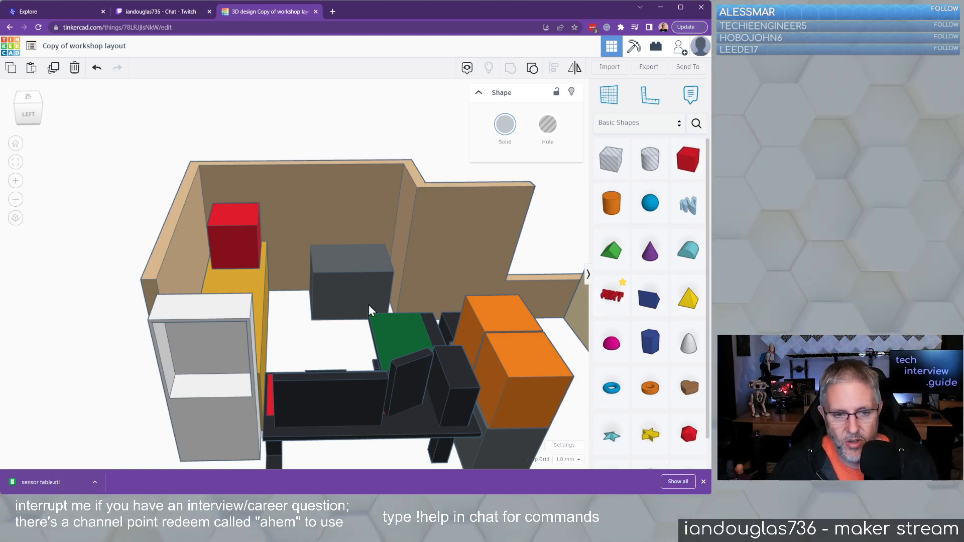
drag(368, 304, 369, 300)
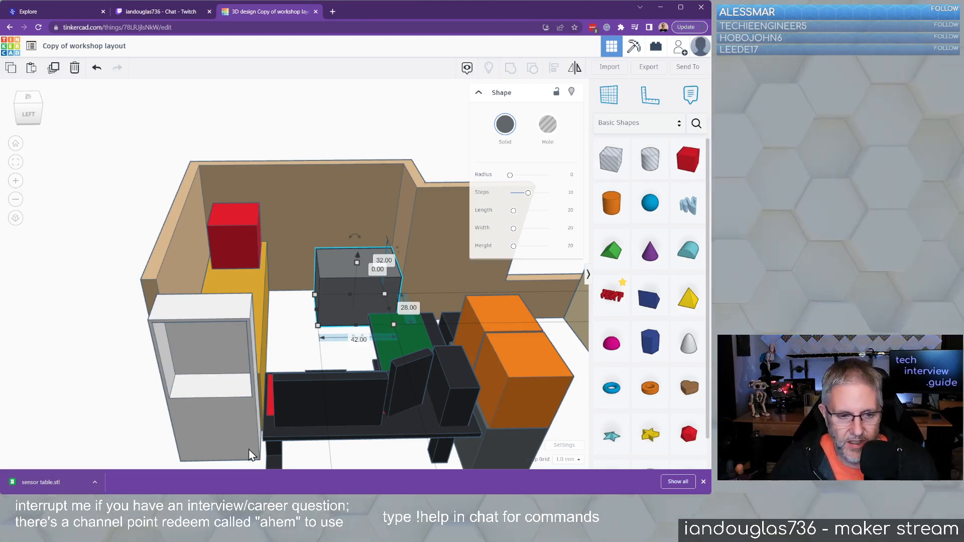
Examine the space around the dark grey box and the rest of the workshop from several sides.
right_drag(208, 424, 379, 74)
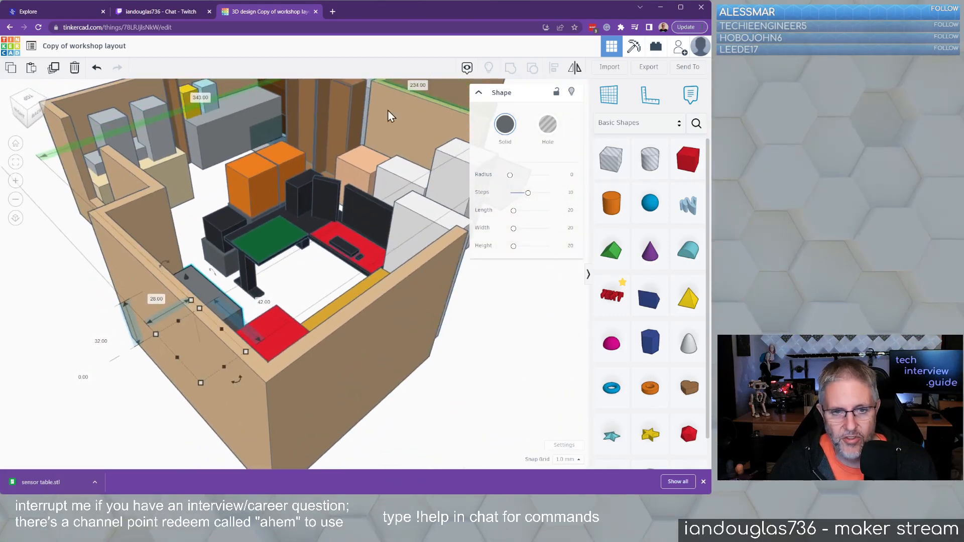
right_drag(482, 377, 306, 191)
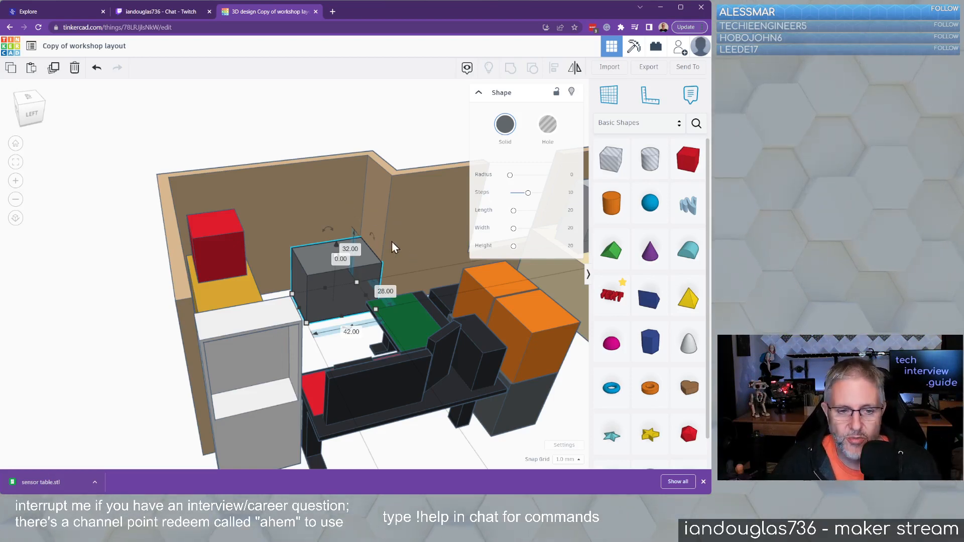
scroll(435, 445, down, 5)
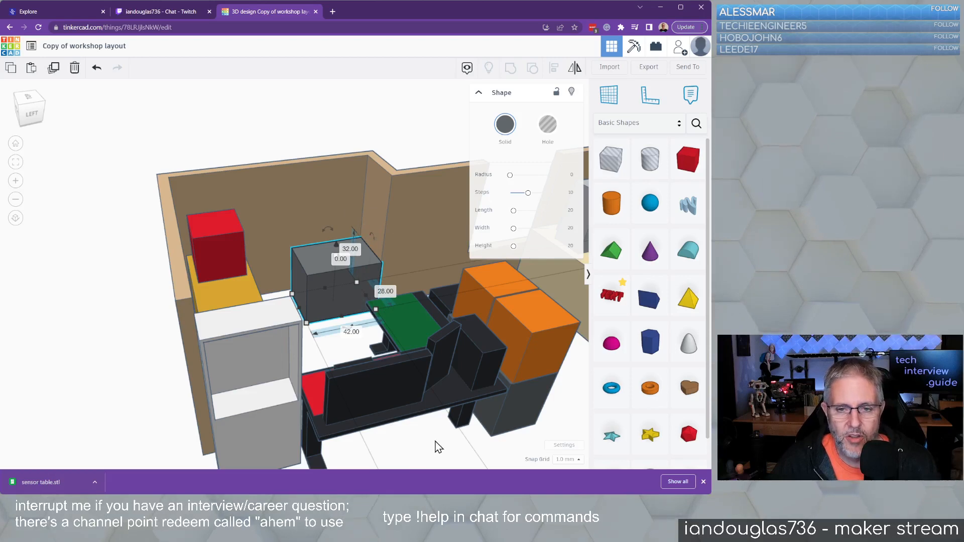
mouse_move(489, 435)
right_down()
mouse_move(510, 450)
mouse_move(490, 432)
right_up()
right_drag(500, 399, 454, 444)
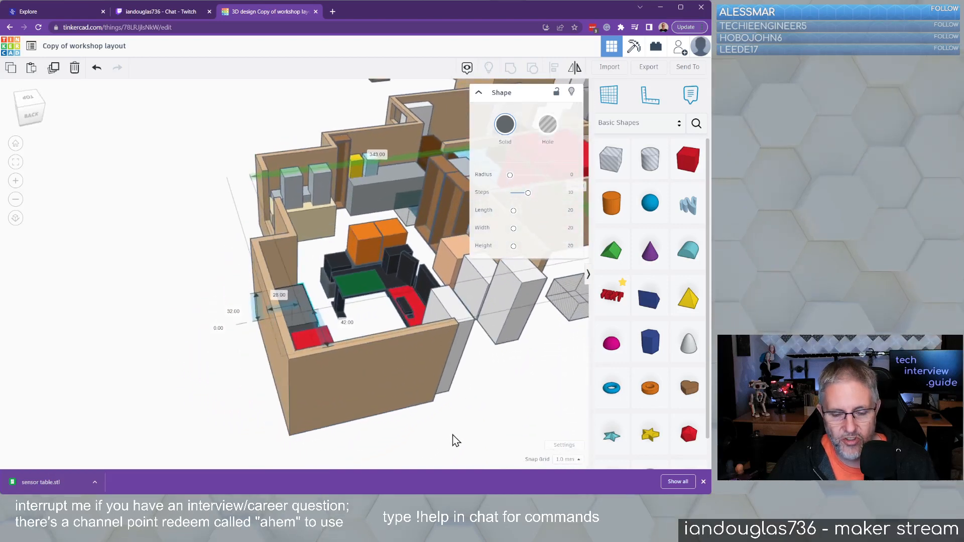
right_drag(512, 398, 468, 402)
middle_drag(469, 402, 417, 431)
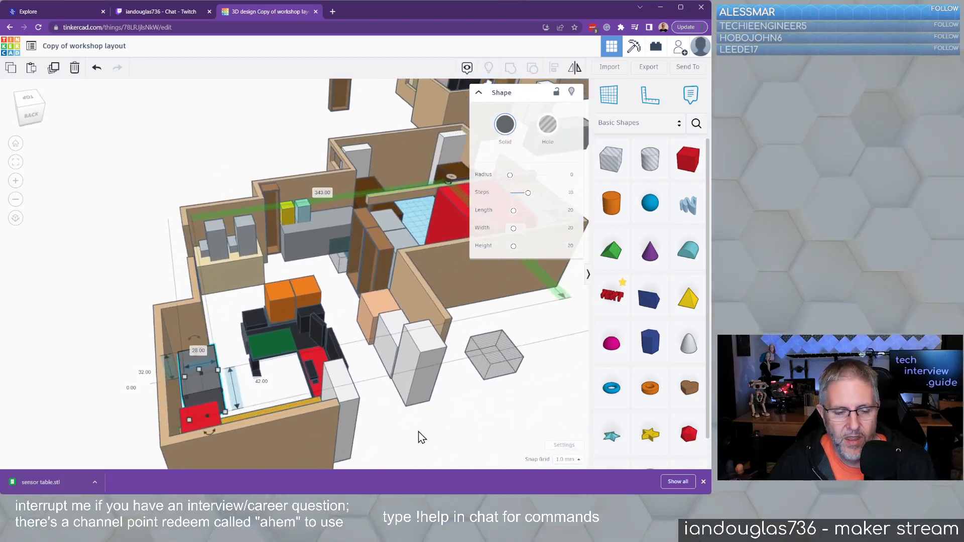
scroll(412, 413, up, 2)
scroll(403, 409, up, 2)
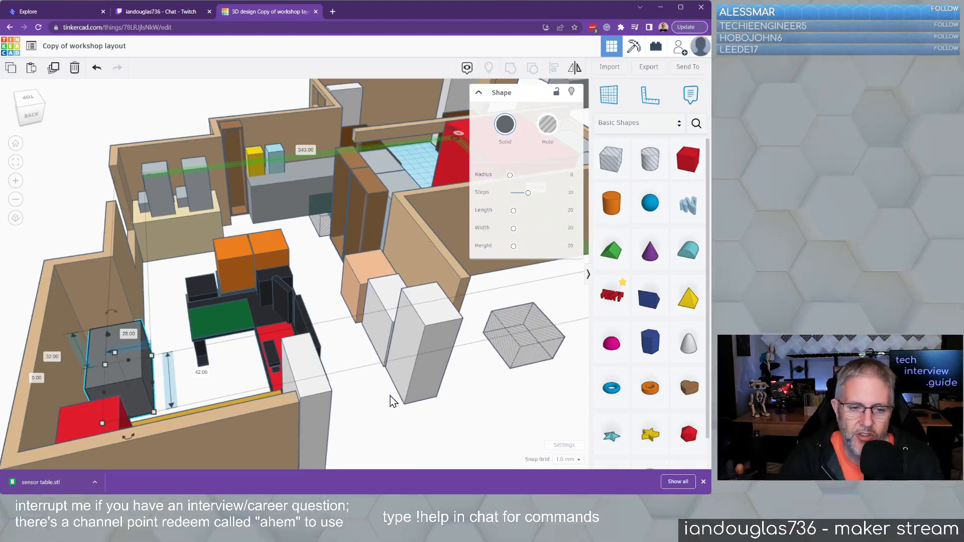
scroll(393, 401, up, 2)
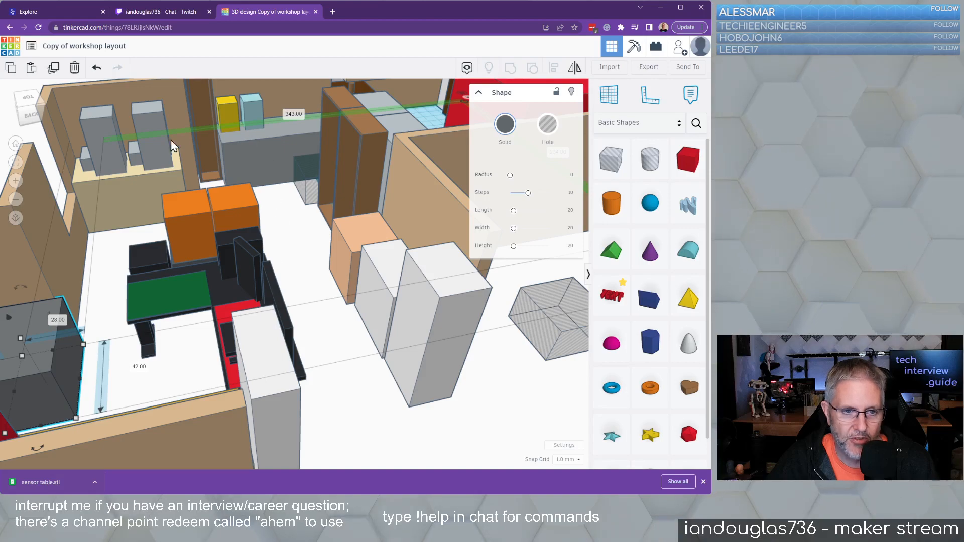
Examine the L-shaped desk, its black computer tower and the clearance to the neighbouring furniture from several angles.
right_drag(337, 386, 281, 387)
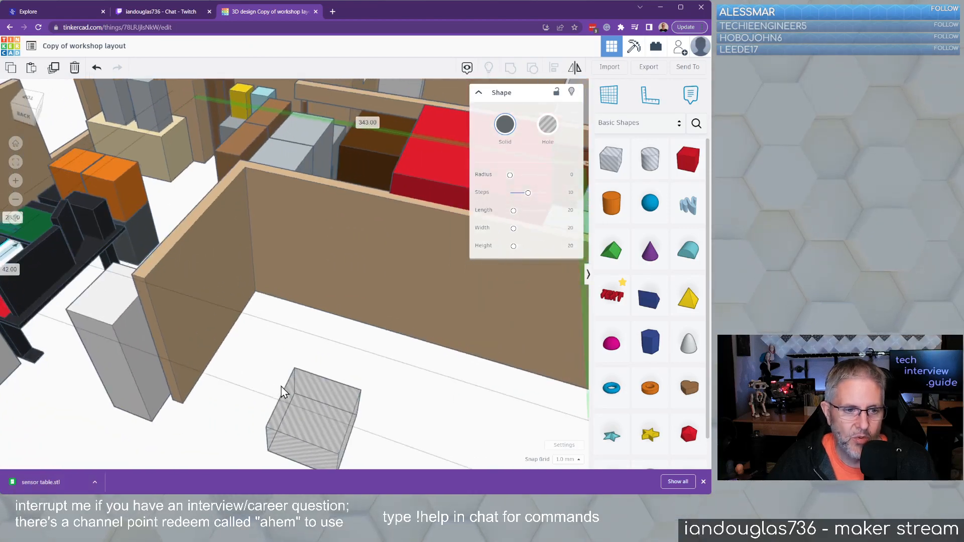
middle_drag(140, 403, 472, 421)
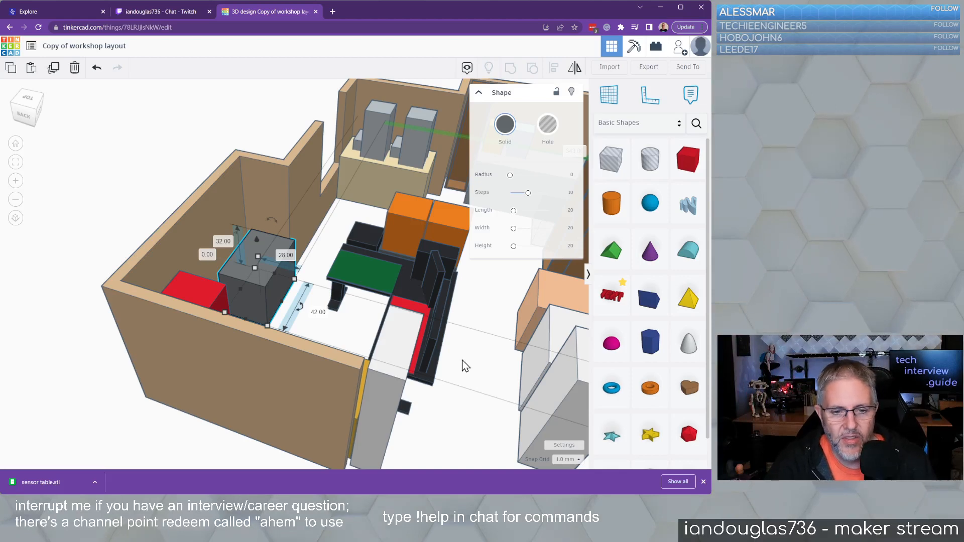
right_drag(454, 385, 417, 405)
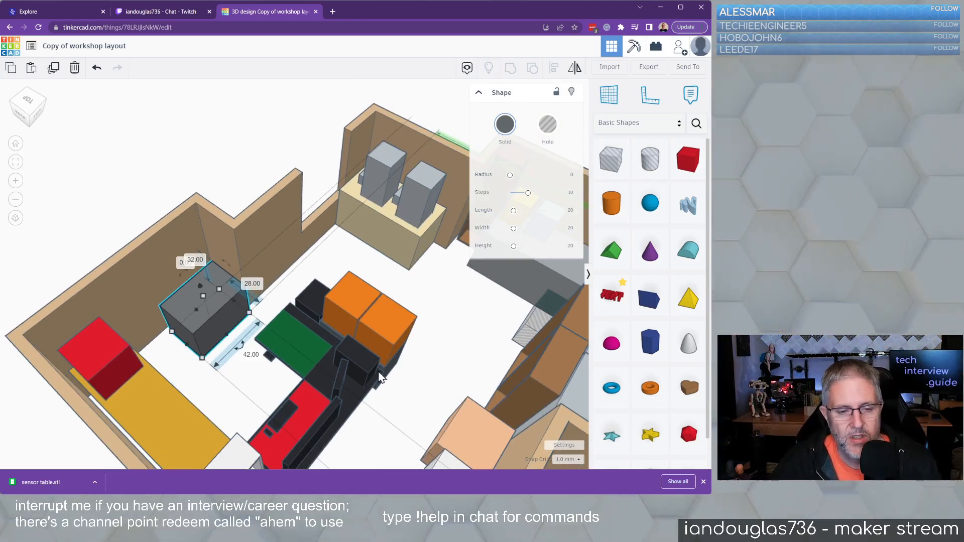
right_drag(401, 390, 307, 357)
click(301, 342)
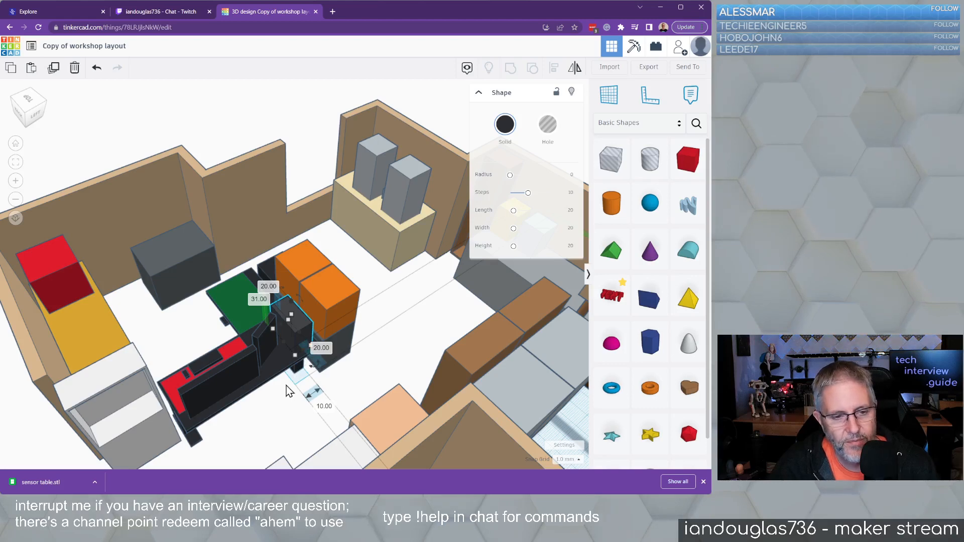
click(280, 400)
scroll(282, 402, down, 2)
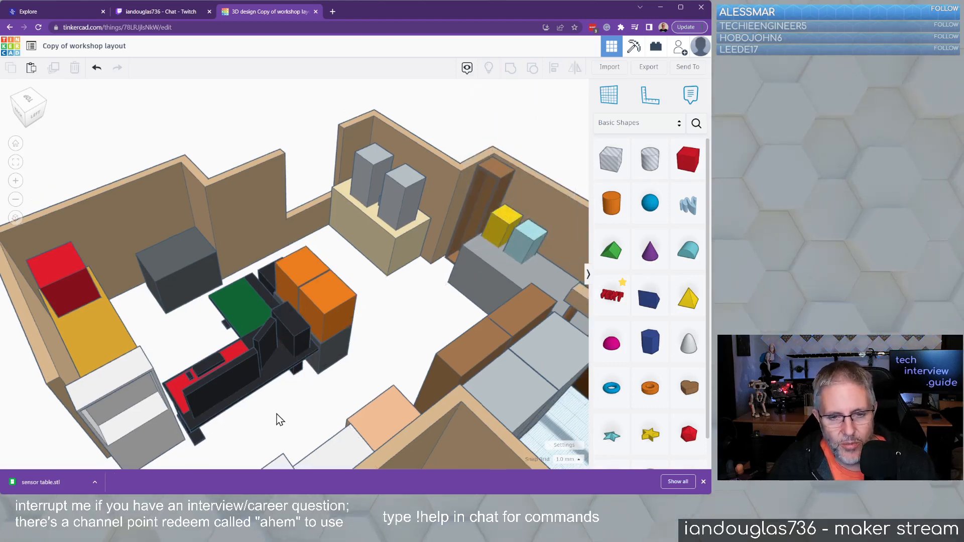
right_drag(285, 404, 338, 426)
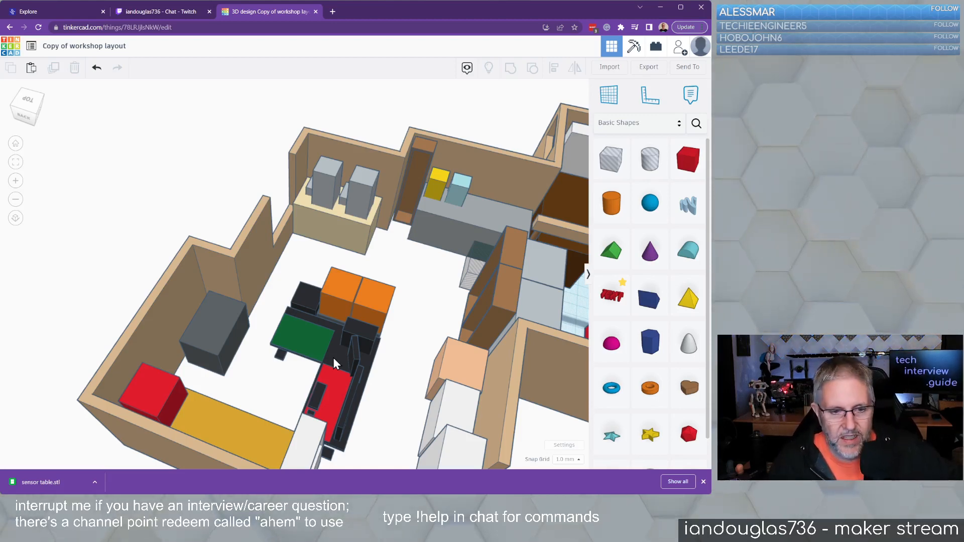
right_drag(286, 390, 448, 255)
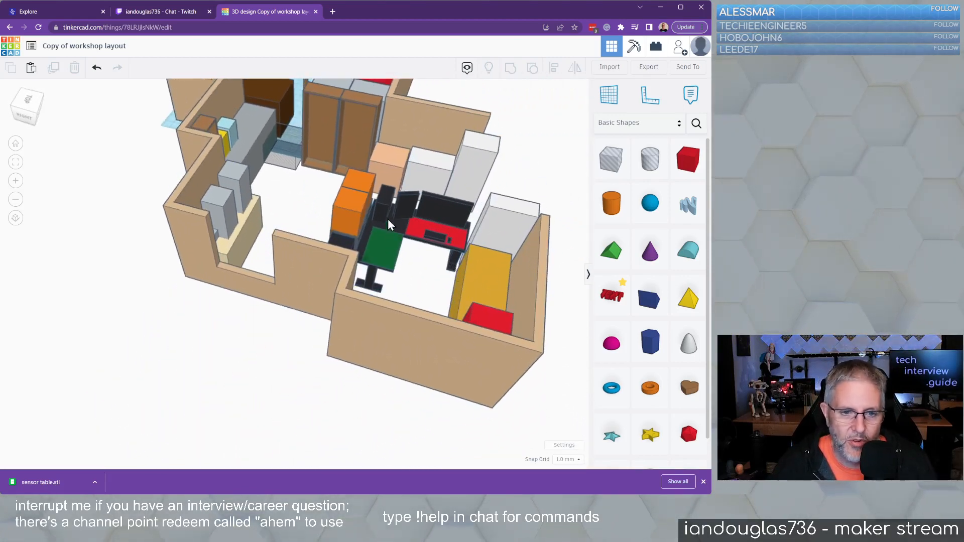
Examine the desk area, the open brown shelves and the large red block from several sides of the workshop.
right_drag(411, 250, 257, 310)
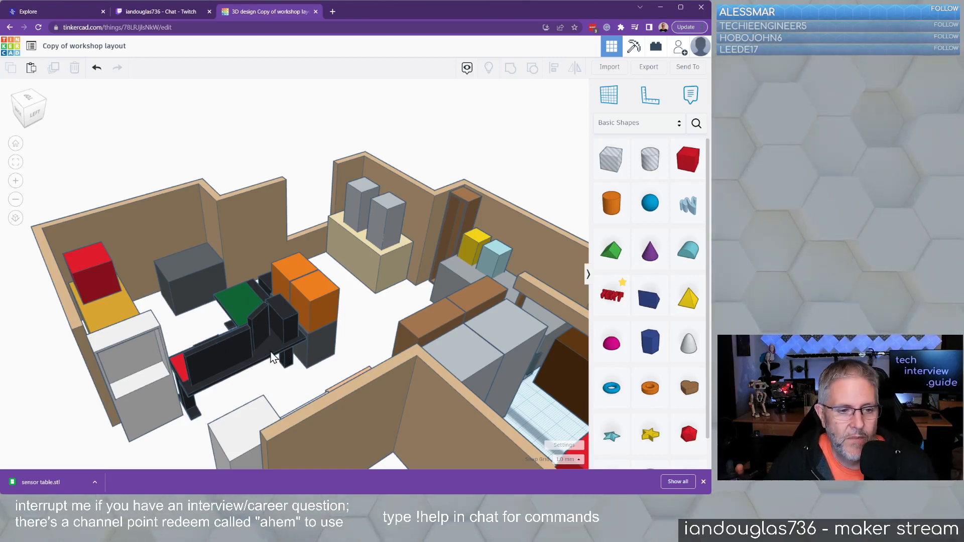
right_drag(288, 381, 316, 399)
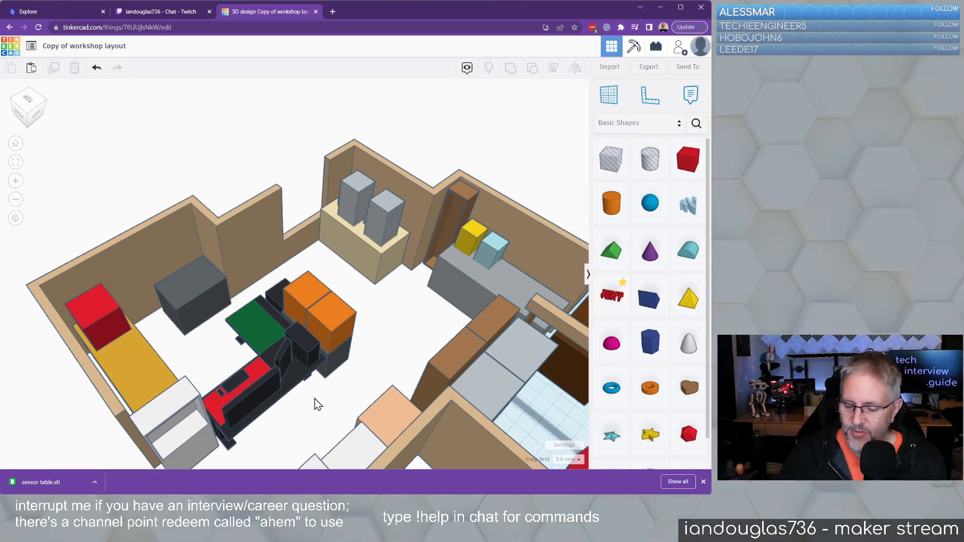
scroll(317, 405, down, 3)
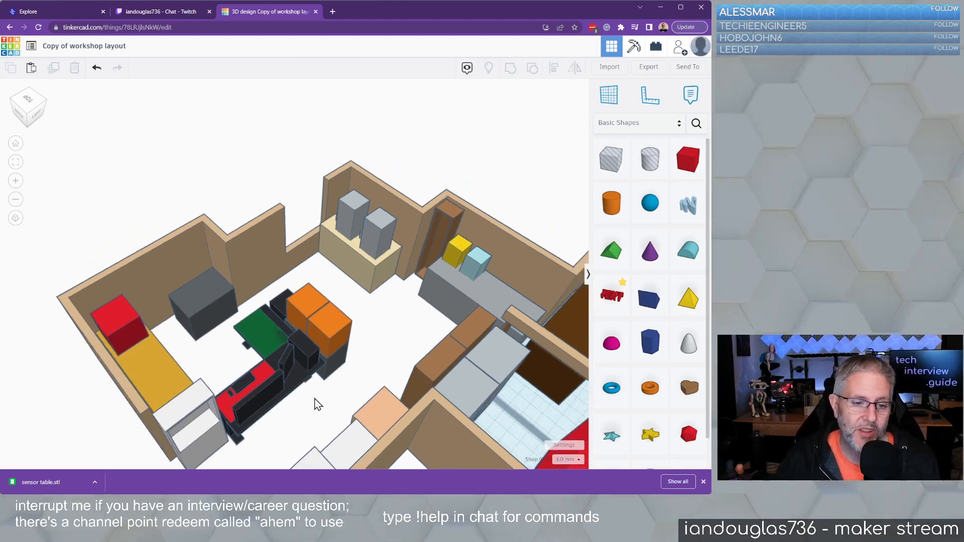
mouse_move(377, 363)
right_down()
mouse_move(481, 359)
mouse_move(468, 363)
right_up()
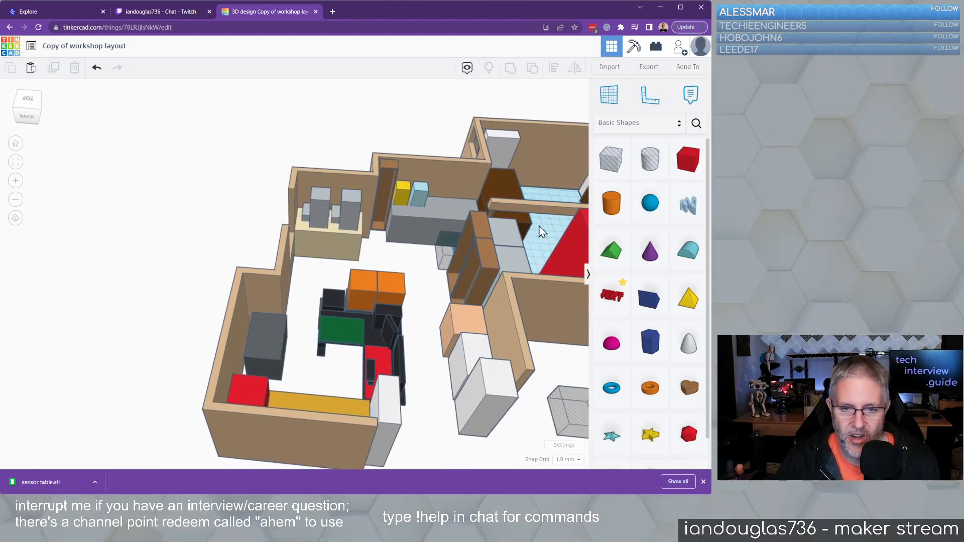
click(511, 254)
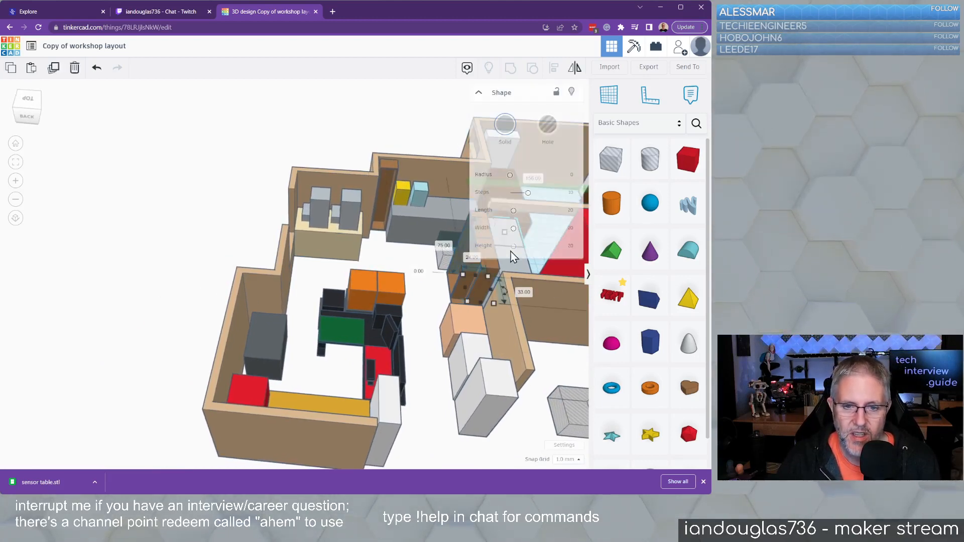
click(554, 366)
middle_drag(554, 366, 424, 379)
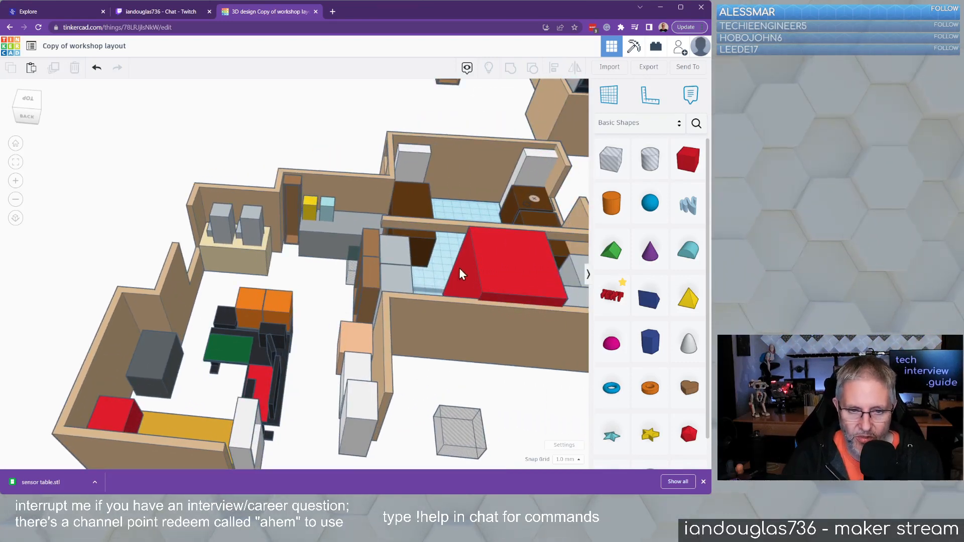
Move the transparent box beside the long grey bench outside the walls, next to the other transparent box.
right_drag(478, 380, 550, 371)
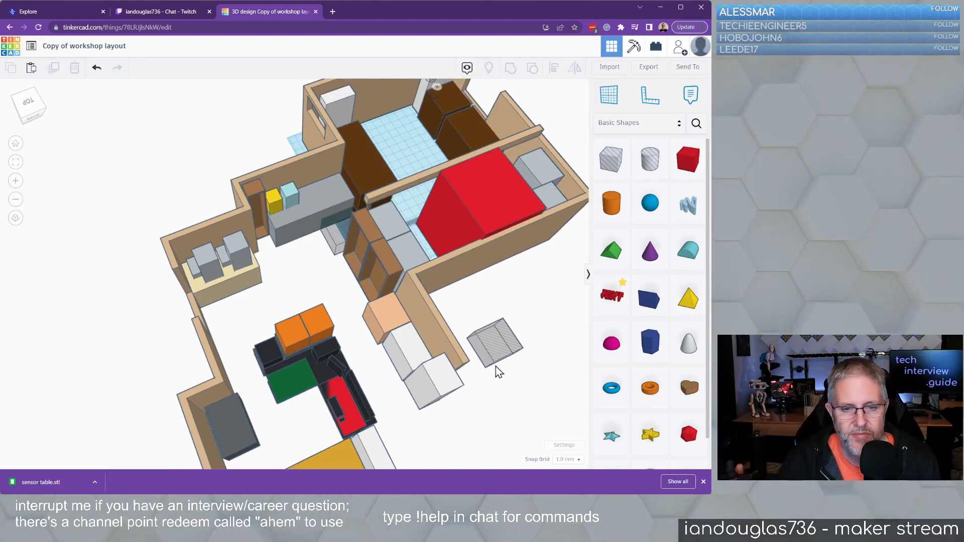
right_drag(510, 352, 357, 268)
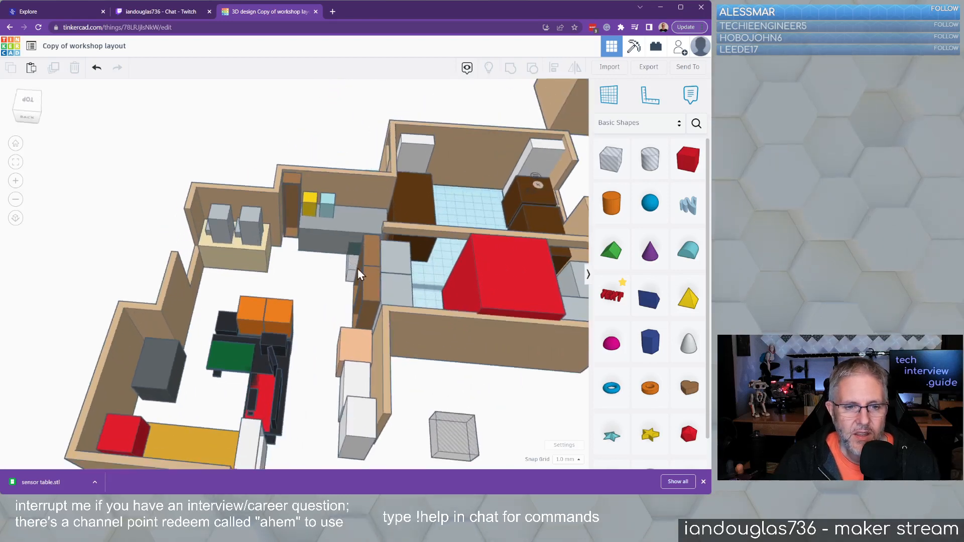
drag(344, 269, 417, 393)
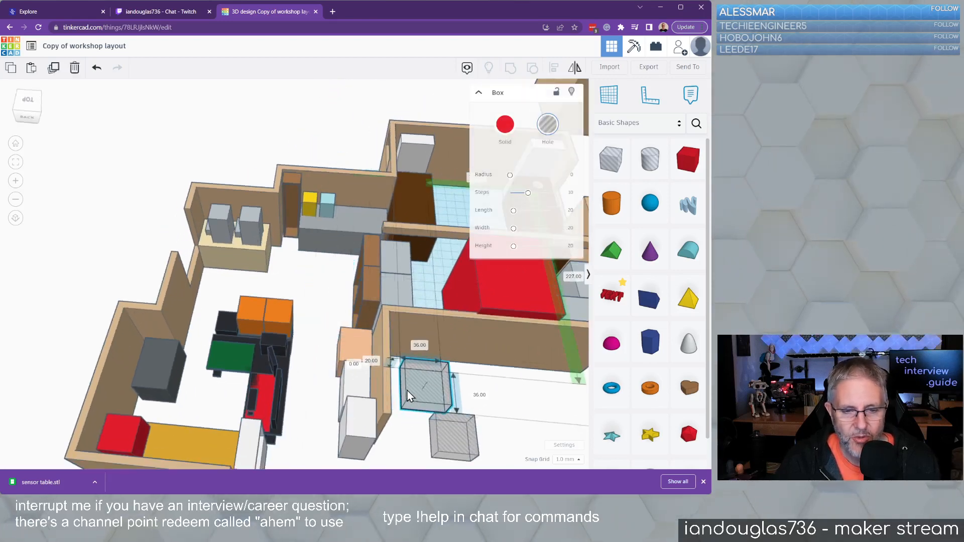
Inspect the size and position of the tall brown shelf, the long grey bench and the dark grey box.
right_drag(324, 455, 359, 233)
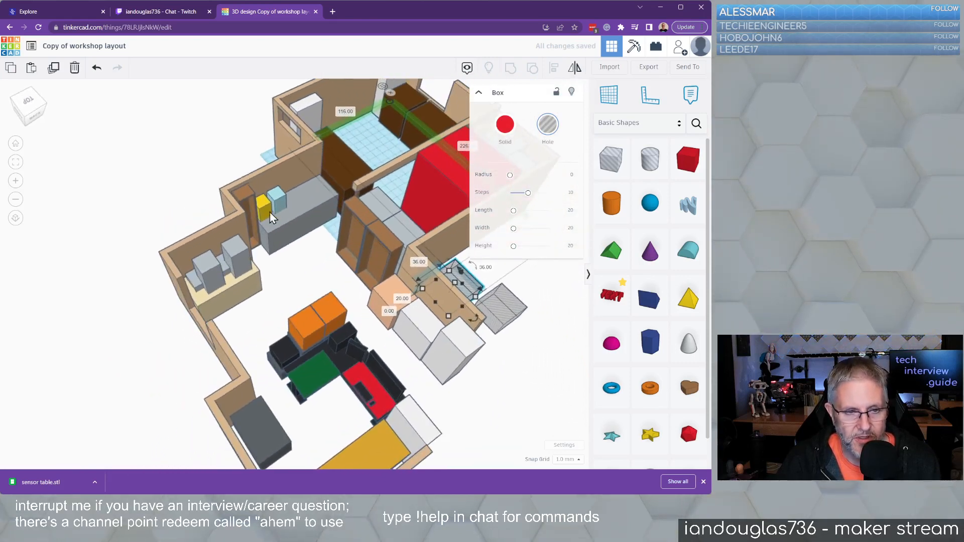
click(249, 206)
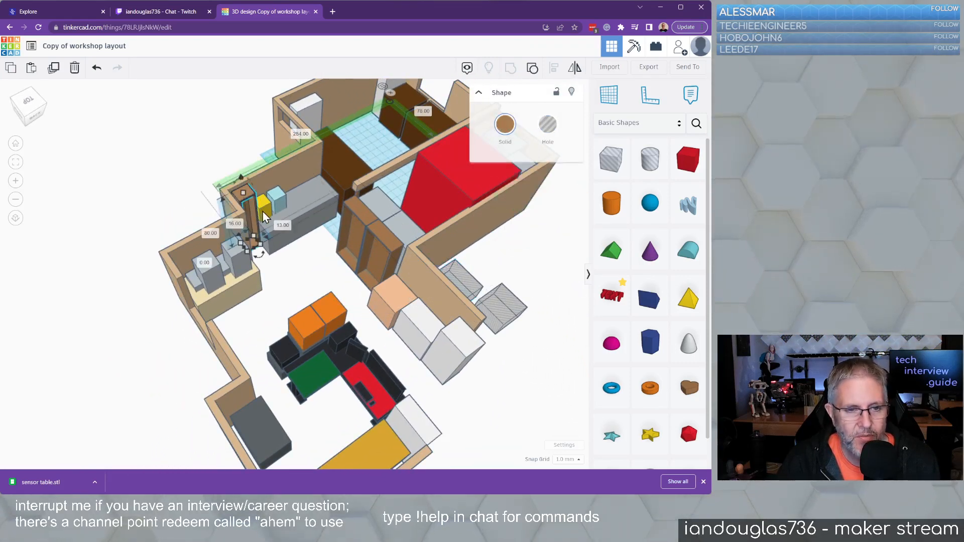
right_drag(293, 261, 292, 204)
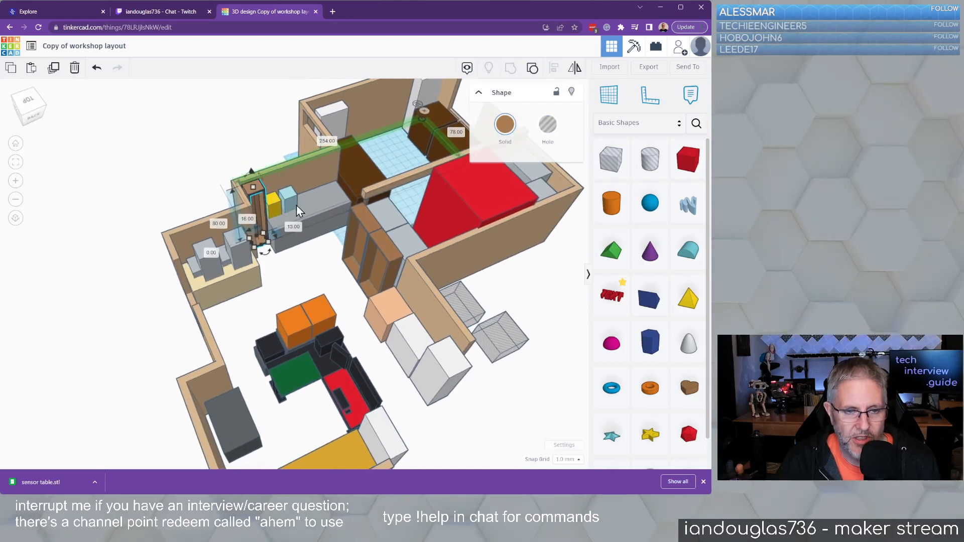
click(308, 233)
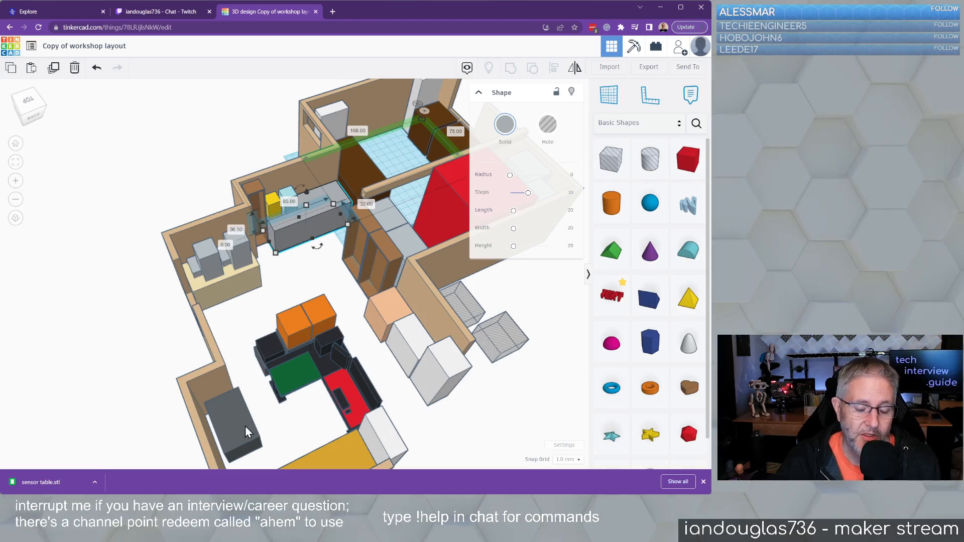
click(272, 430)
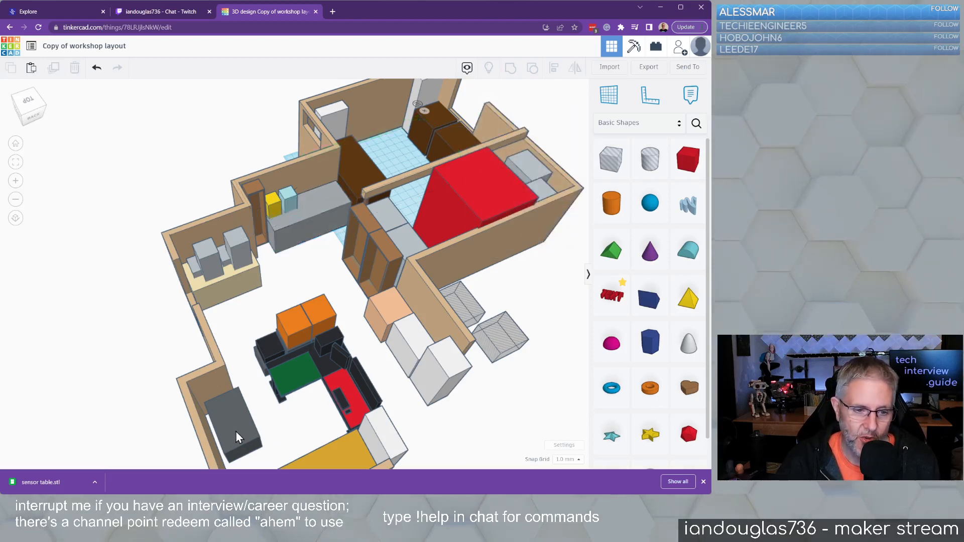
click(235, 432)
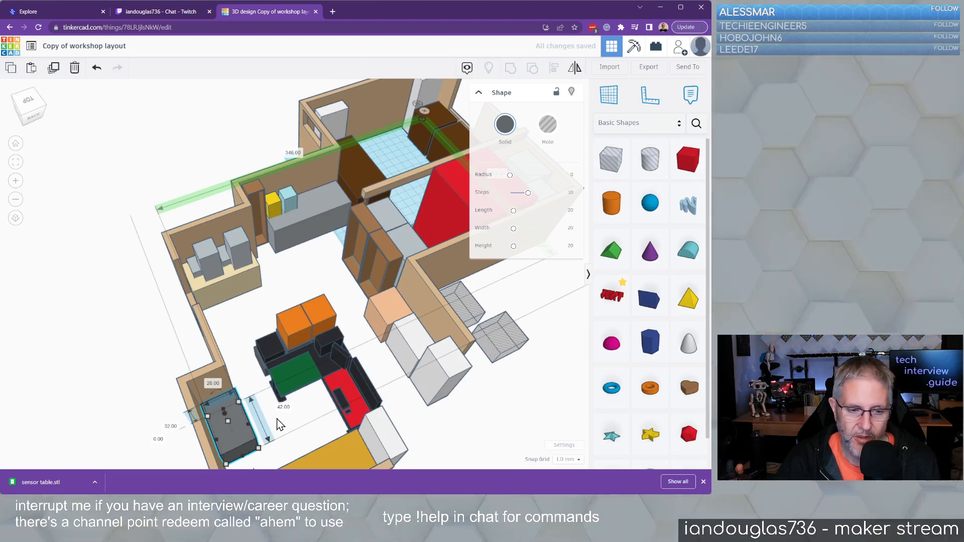
Examine the clearance between the dark grey box, the green desk and the nearby walls, and select the room walls.
right_drag(264, 429, 133, 245)
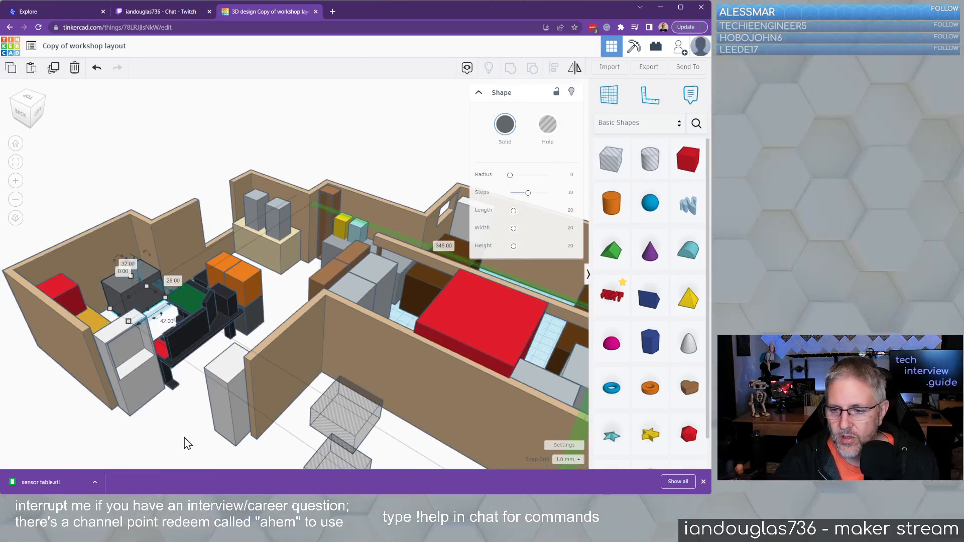
right_drag(171, 409, 205, 430)
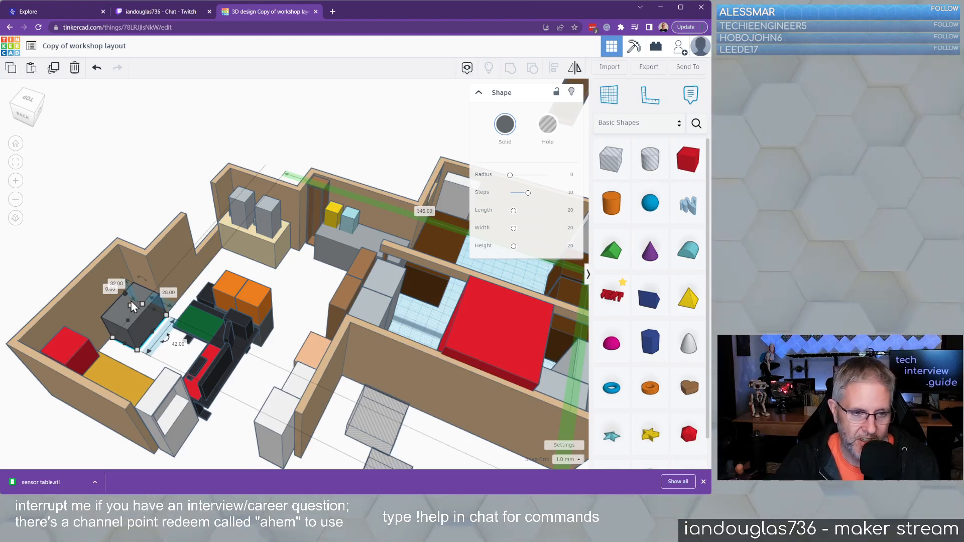
right_drag(125, 326, 93, 350)
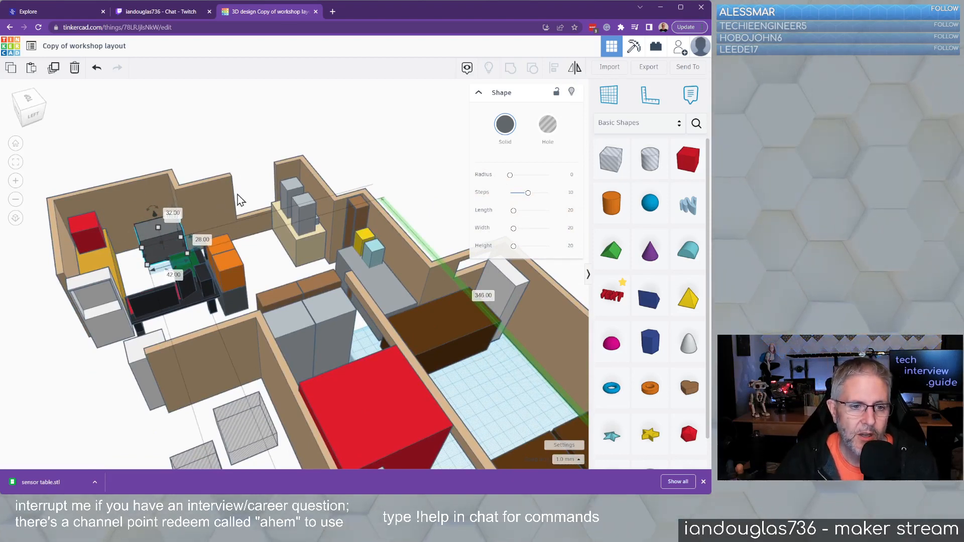
middle_drag(256, 196, 331, 263)
scroll(294, 284, up, 1)
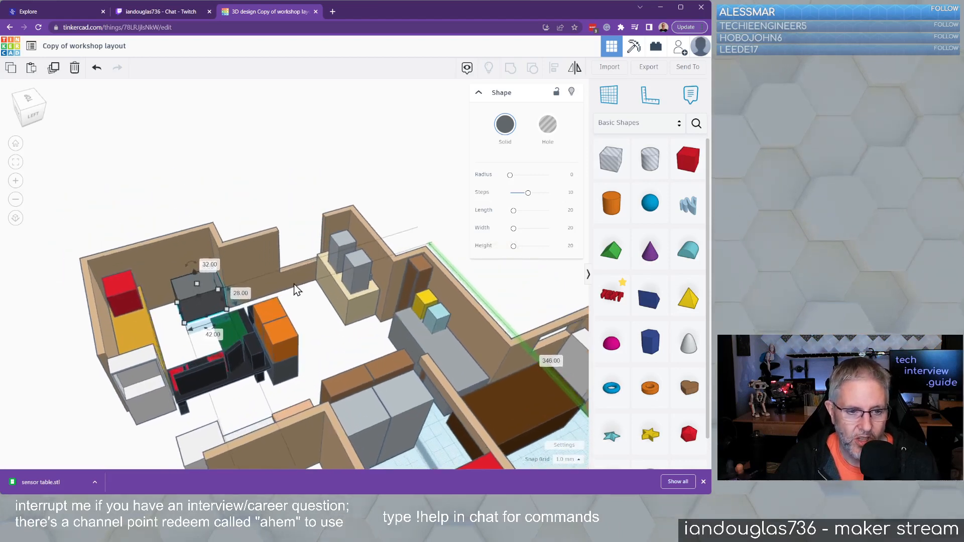
scroll(294, 284, up, 4)
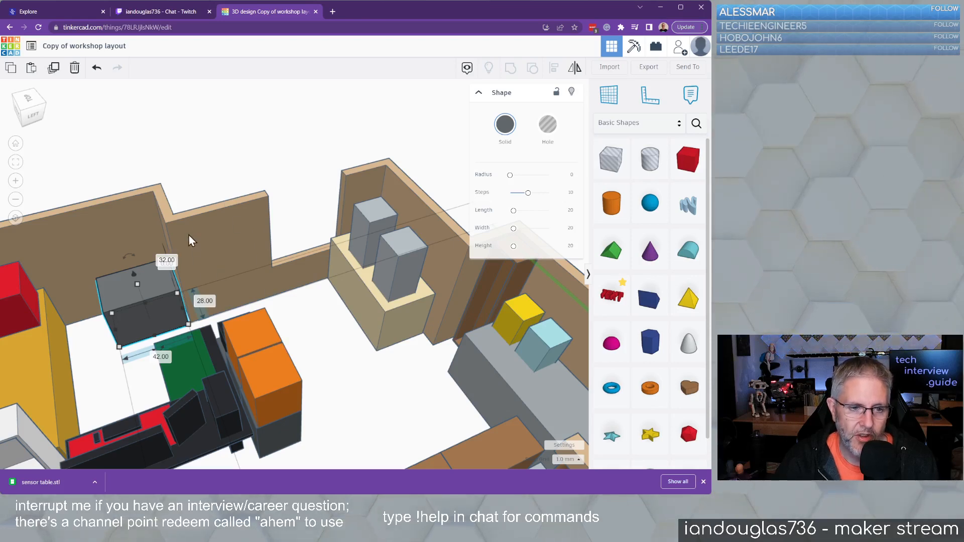
click(223, 257)
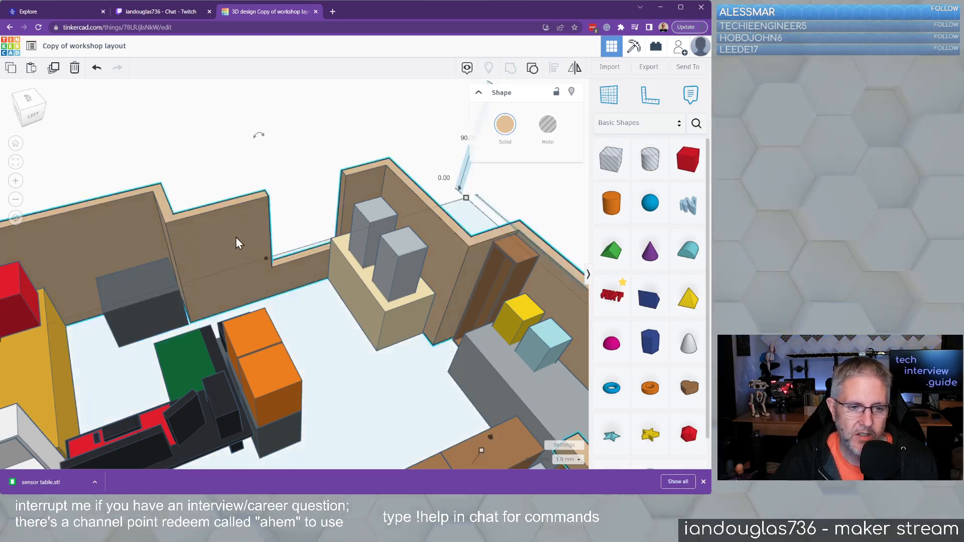
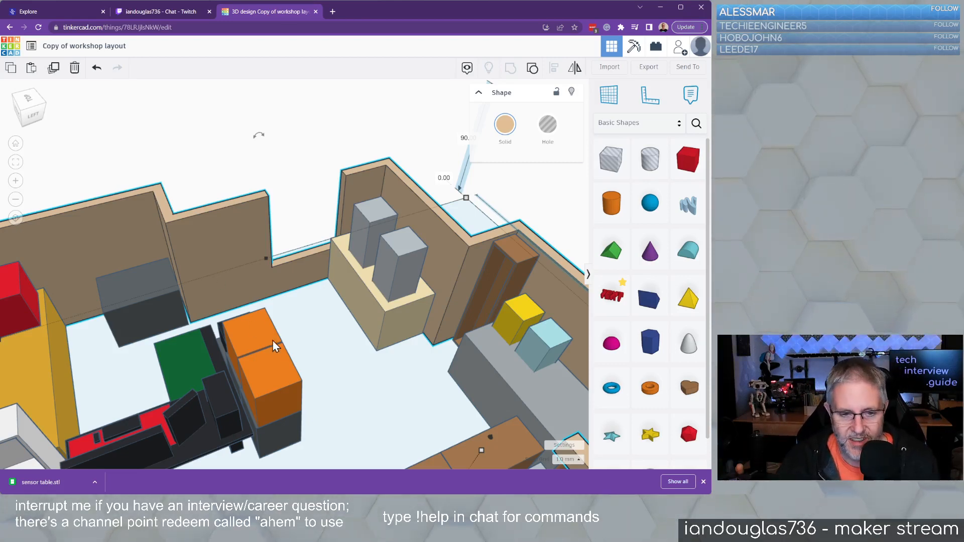
Survey the selected layout from the desk area through the red block and dark brown cabinets to an overall view.
right_drag(361, 396, 323, 406)
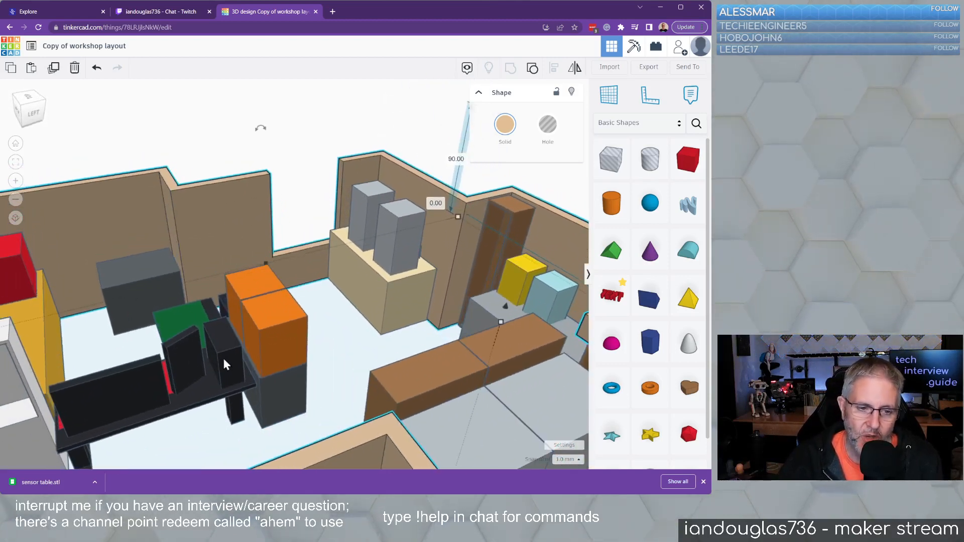
scroll(257, 396, down, 5)
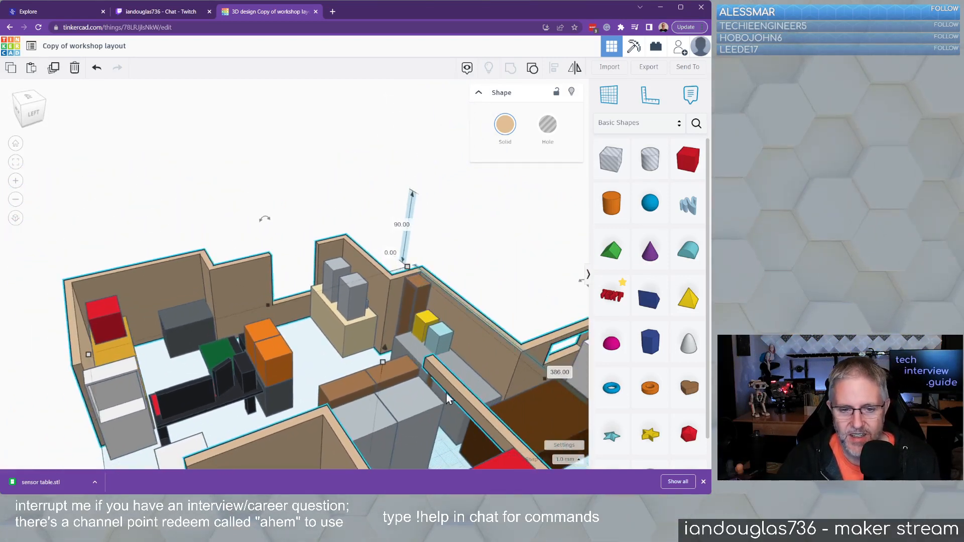
scroll(562, 276, up, 5)
scroll(632, 367, down, 1)
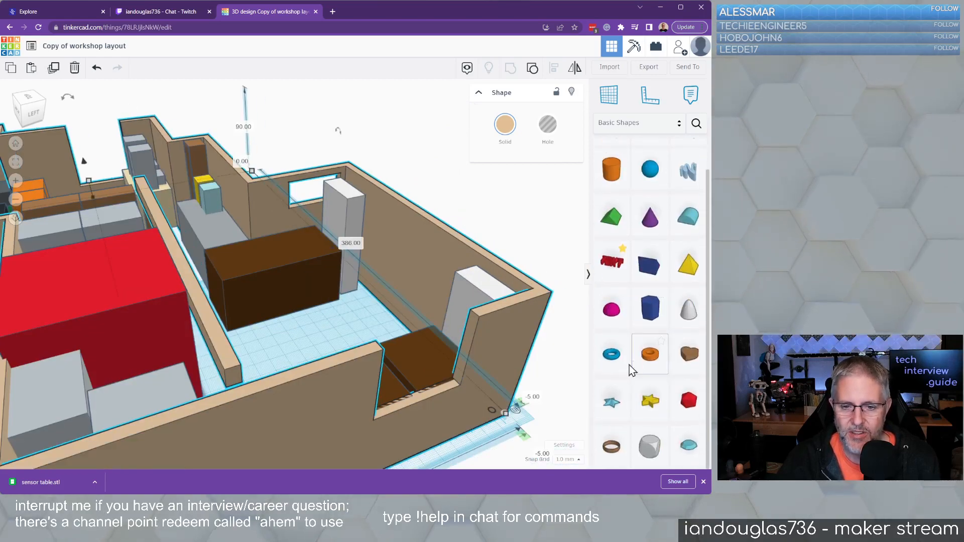
scroll(511, 328, down, 4)
right_drag(576, 387, 190, 232)
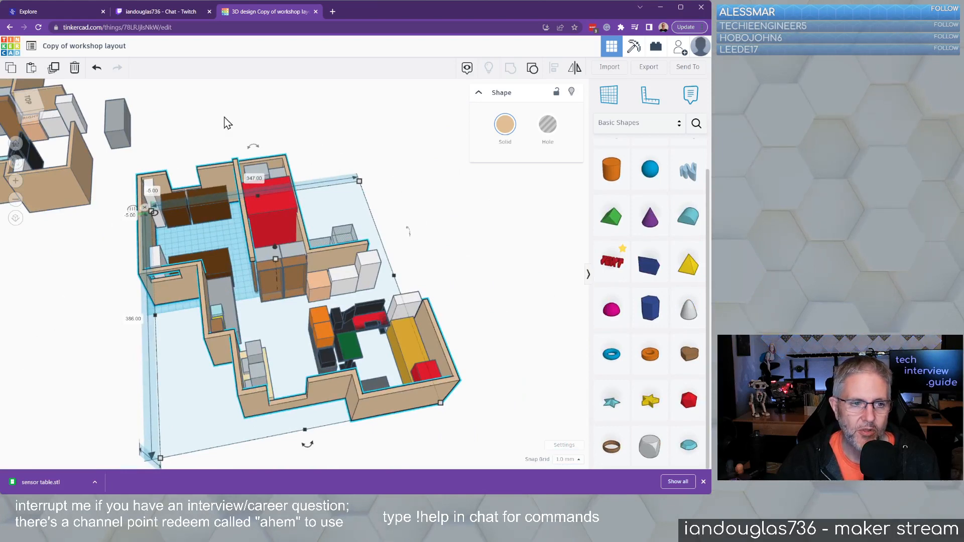
In the second workshop layout, move the black L-shaped desk and its equipment into the corner of the walled alcove.
middle_drag(226, 123, 614, 225)
middle_drag(300, 363, 341, 425)
scroll(341, 430, up, 4)
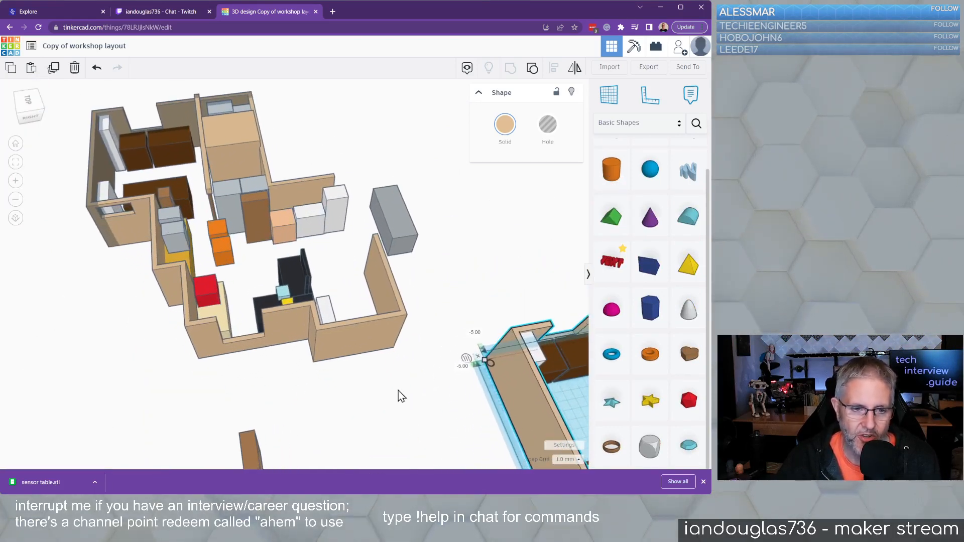
right_drag(411, 380, 258, 266)
click(259, 266)
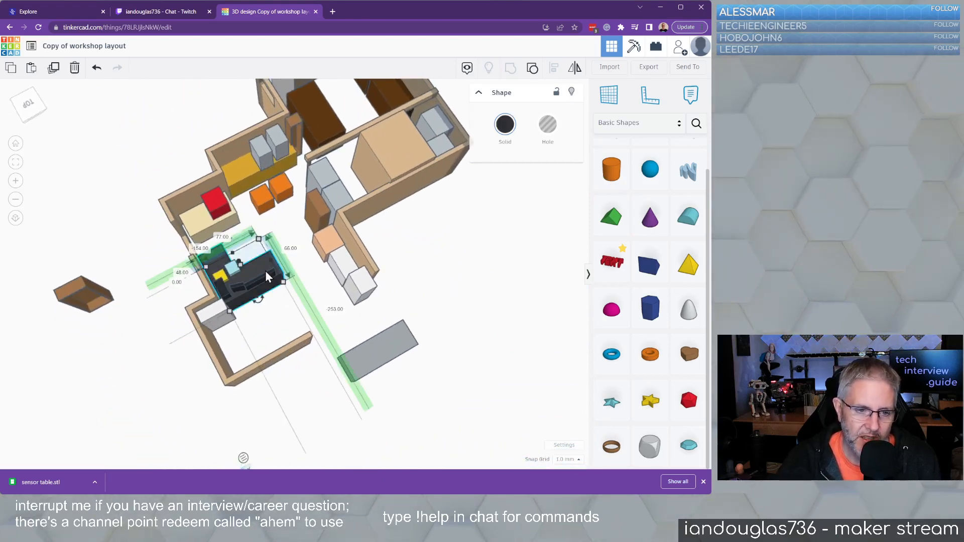
shift+click(228, 300)
drag(240, 305, 248, 376)
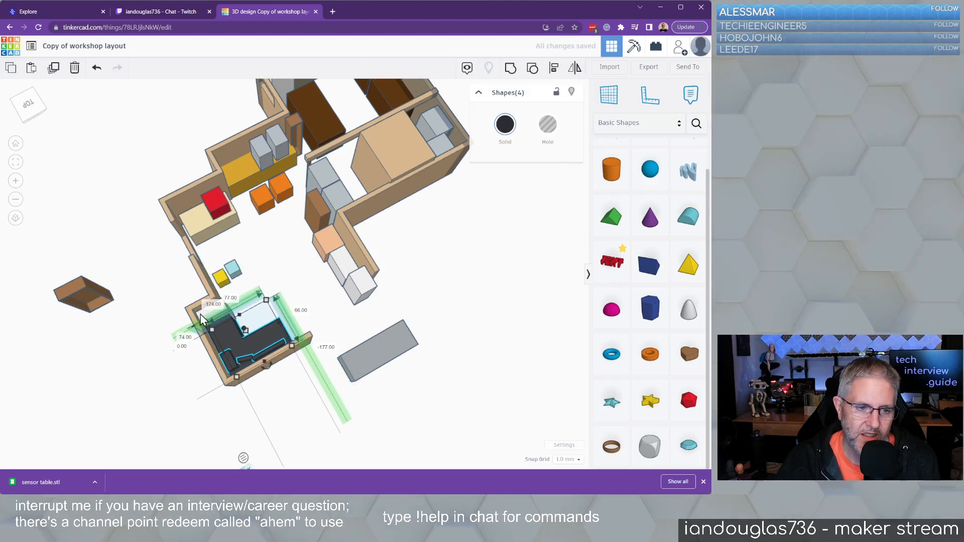
Move the white cabinet beside the black desk out through the wall, near the detached brown shelf.
click(159, 332)
drag(212, 314, 165, 278)
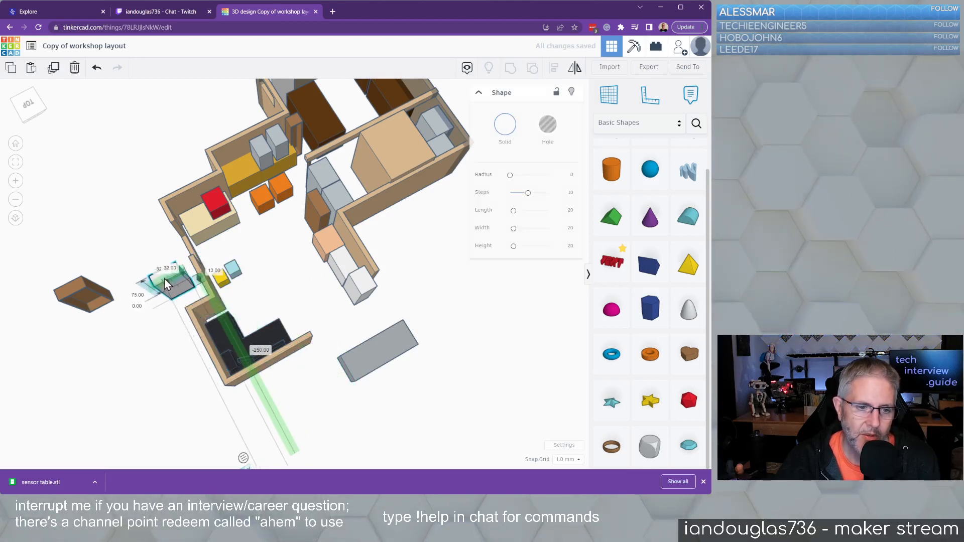
click(332, 404)
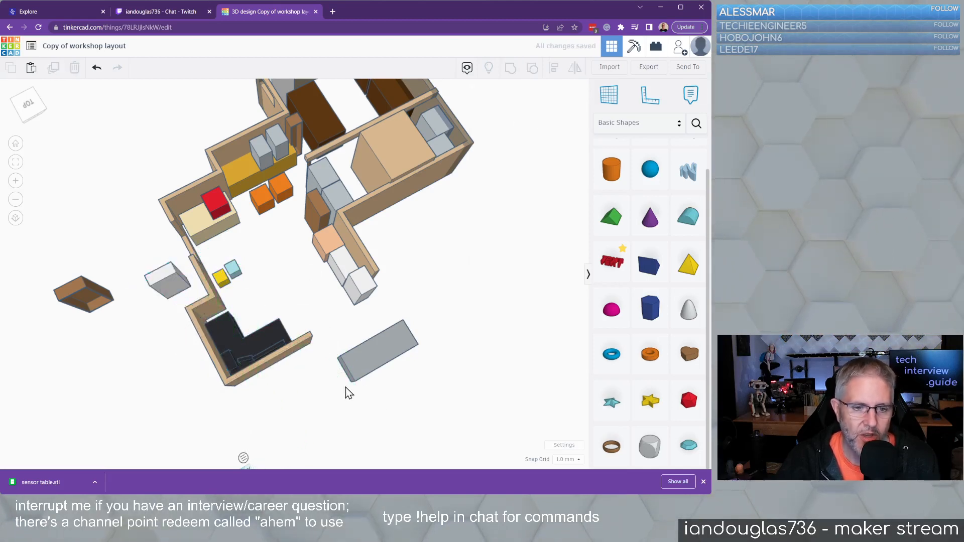
Rotate the long grey bench outside the walls a quarter turn and place it at the open end of the black desk.
click(384, 357)
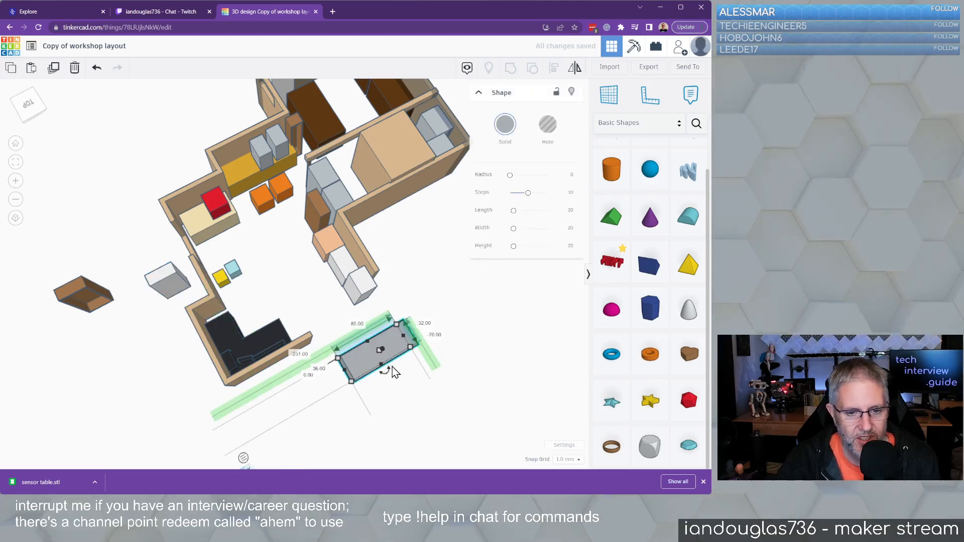
drag(390, 370, 409, 341)
drag(390, 357, 294, 320)
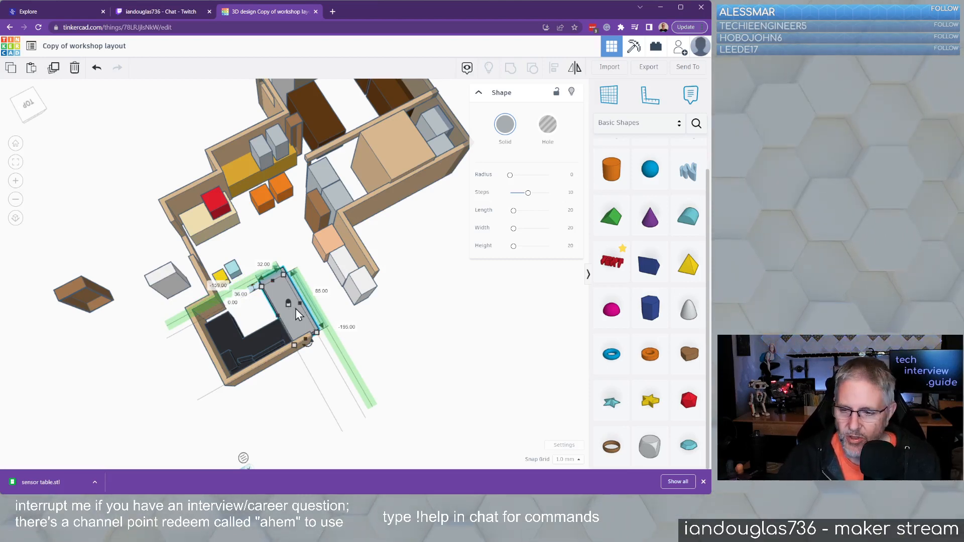
Move the two orange boxes onto the long grey bench beside the black desk.
click(268, 163)
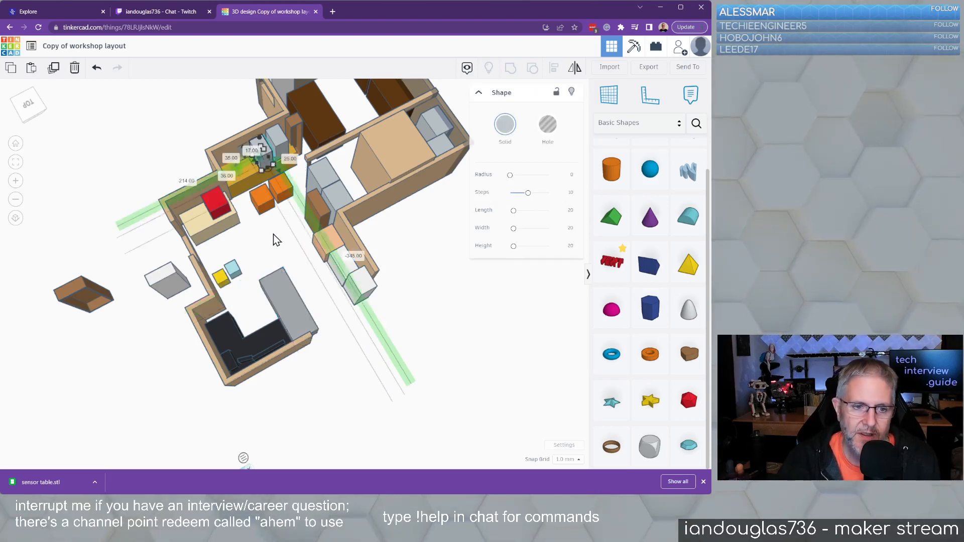
drag(262, 198, 285, 288)
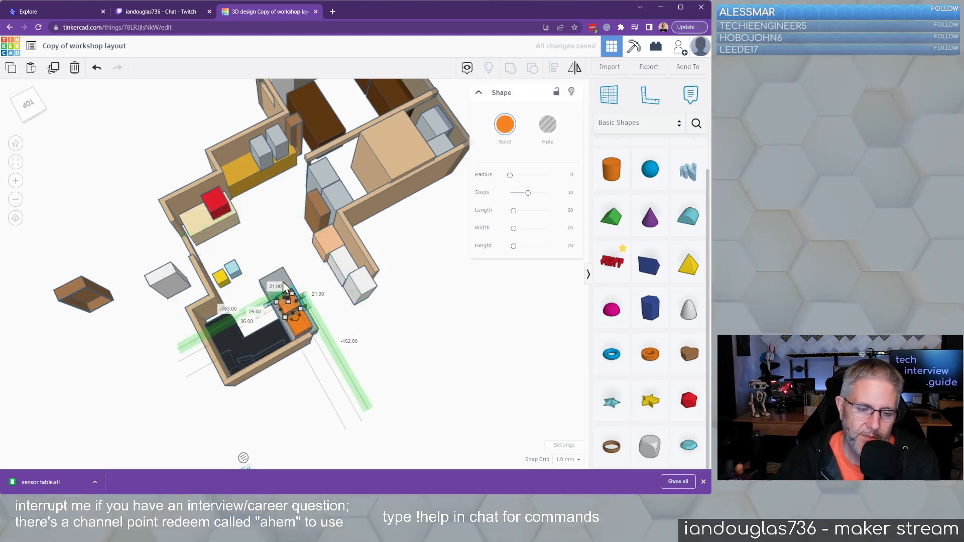
Move the red box from the cream bench onto the yellow bench, beside the two grey boxes.
click(272, 246)
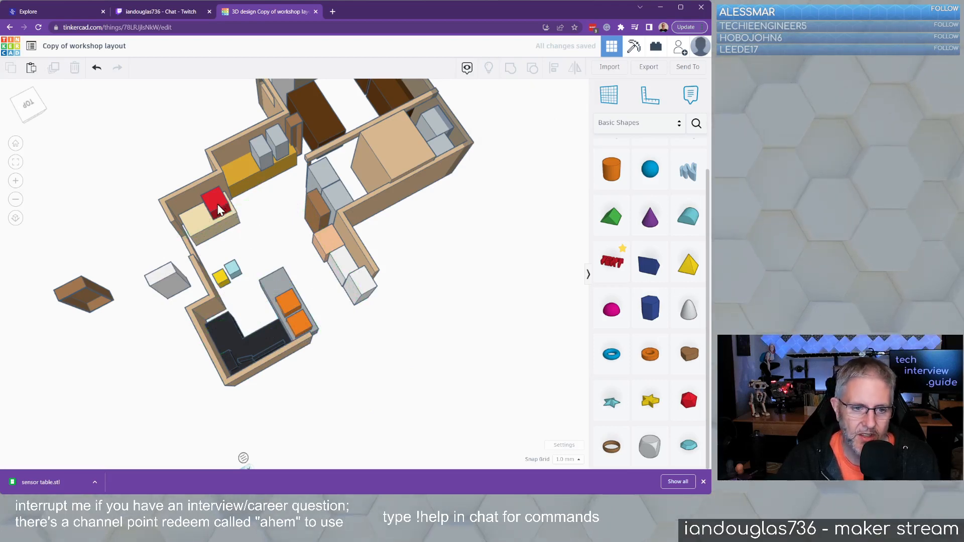
drag(219, 215, 237, 167)
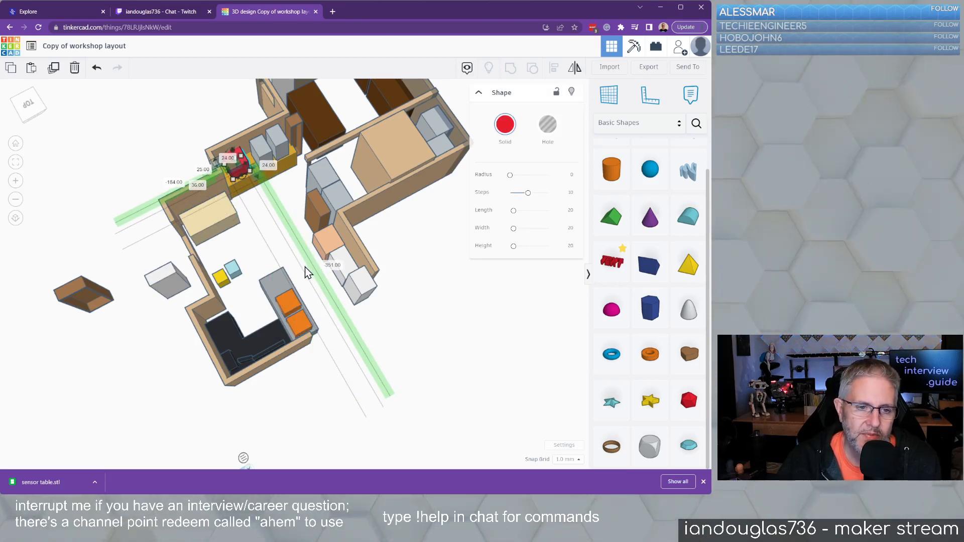
click(269, 258)
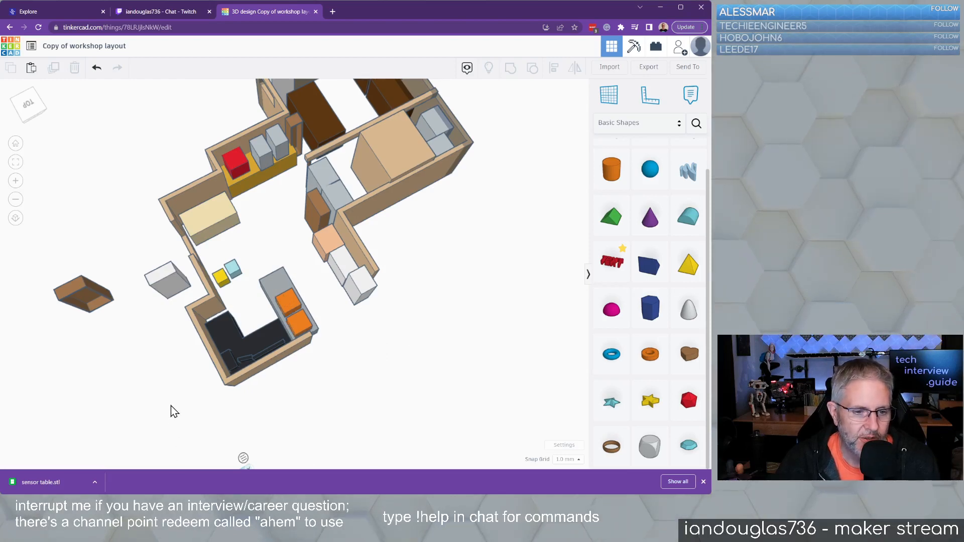
Move the black L-shaped desk with its three black equipment pieces out of the walled alcove to the floor in front of the cream bench.
right_drag(170, 406, 173, 383)
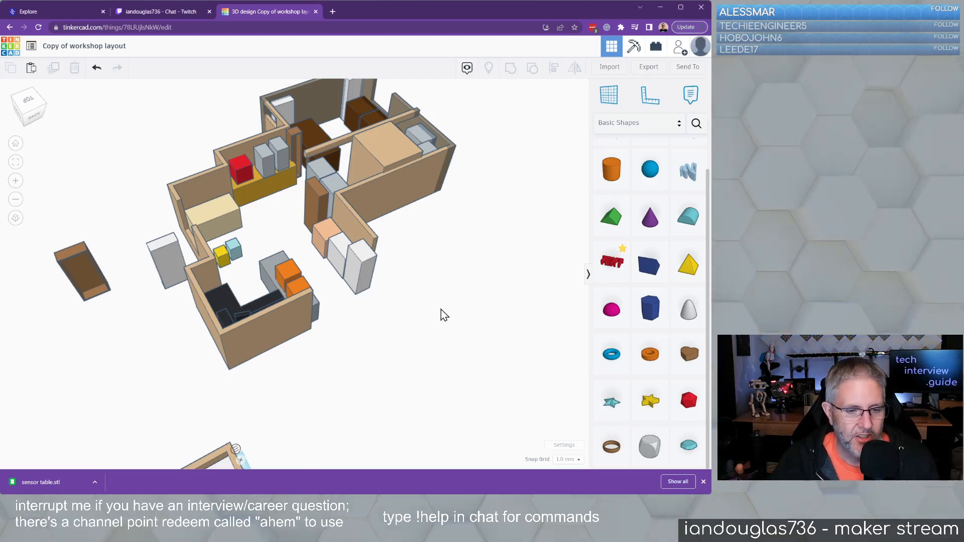
scroll(441, 309, up, 4)
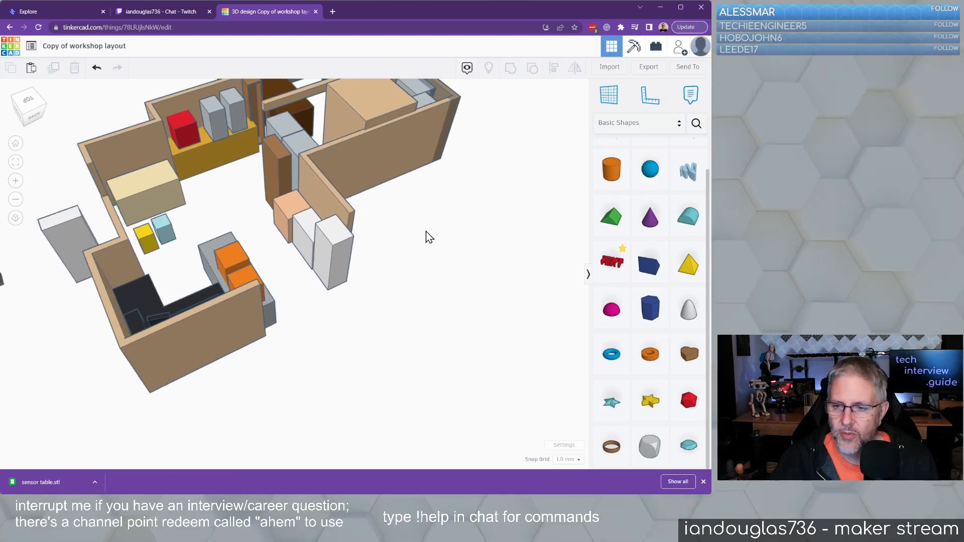
middle_drag(426, 231, 679, 332)
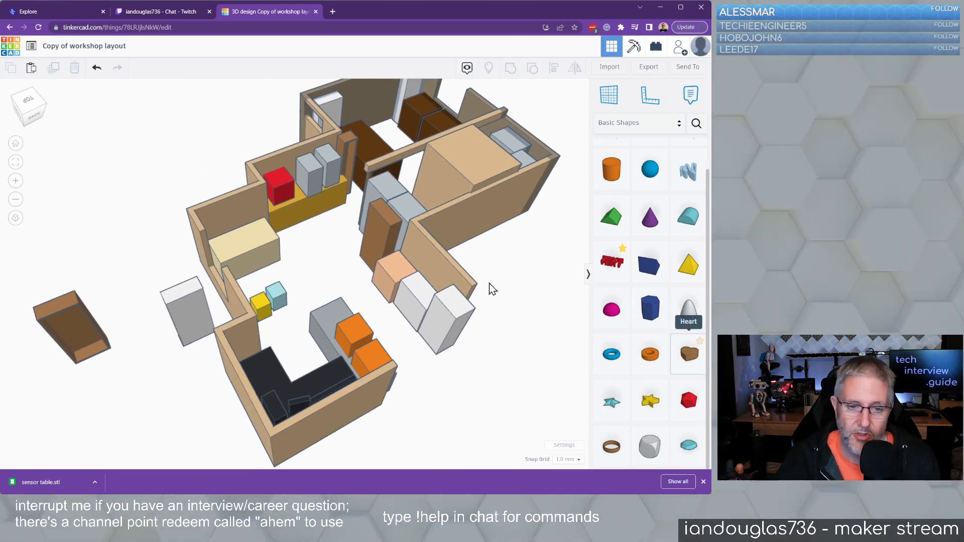
right_drag(506, 262, 479, 324)
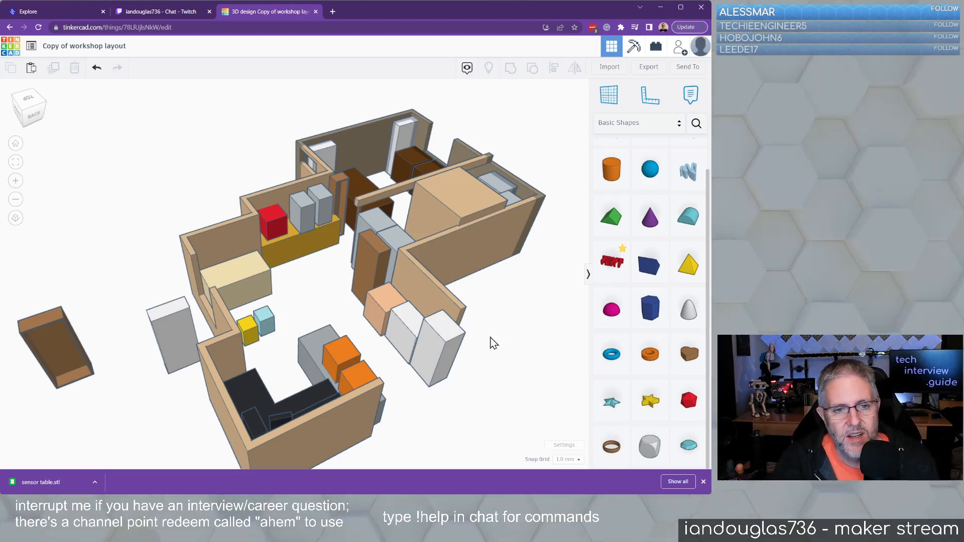
right_drag(506, 322, 377, 337)
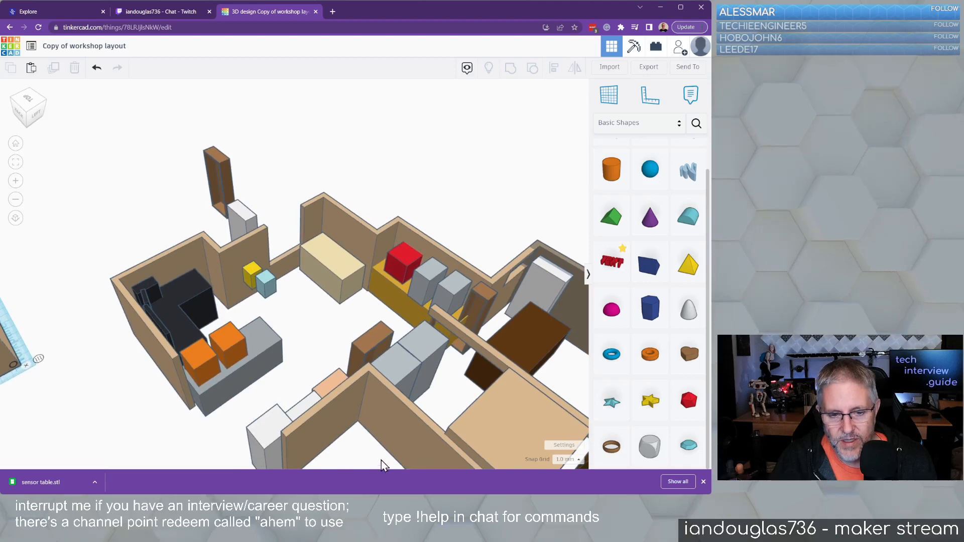
right_drag(382, 465, 477, 464)
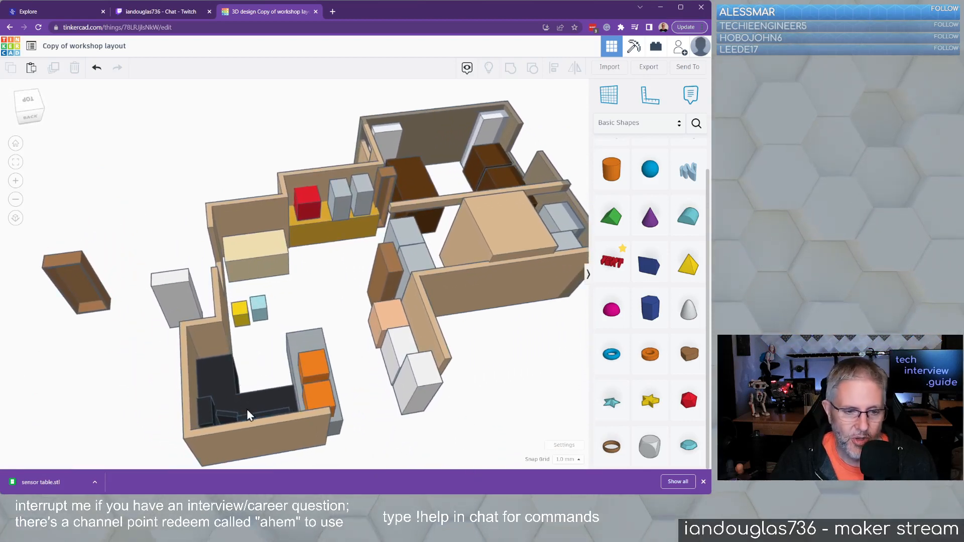
click(209, 408)
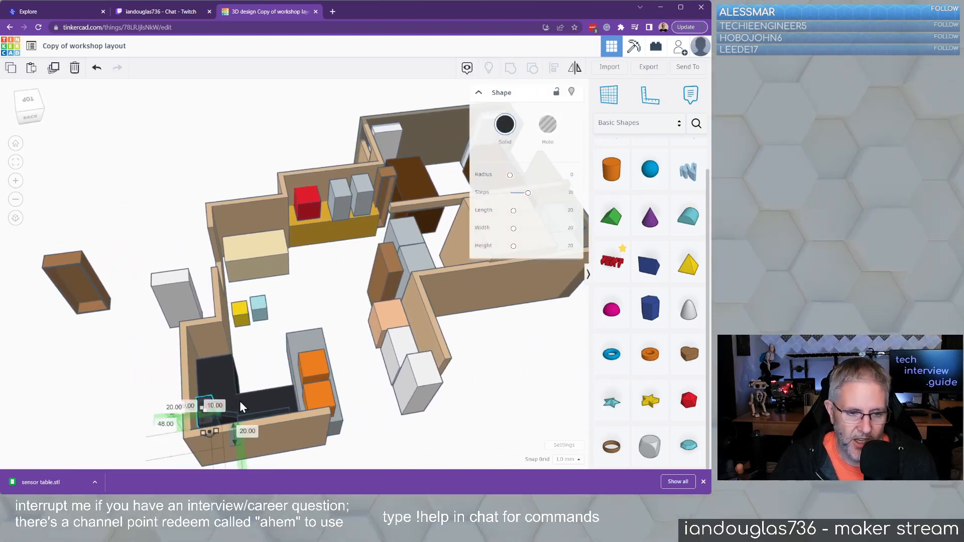
shift+click(240, 401)
shift+click(236, 417)
shift+click(255, 415)
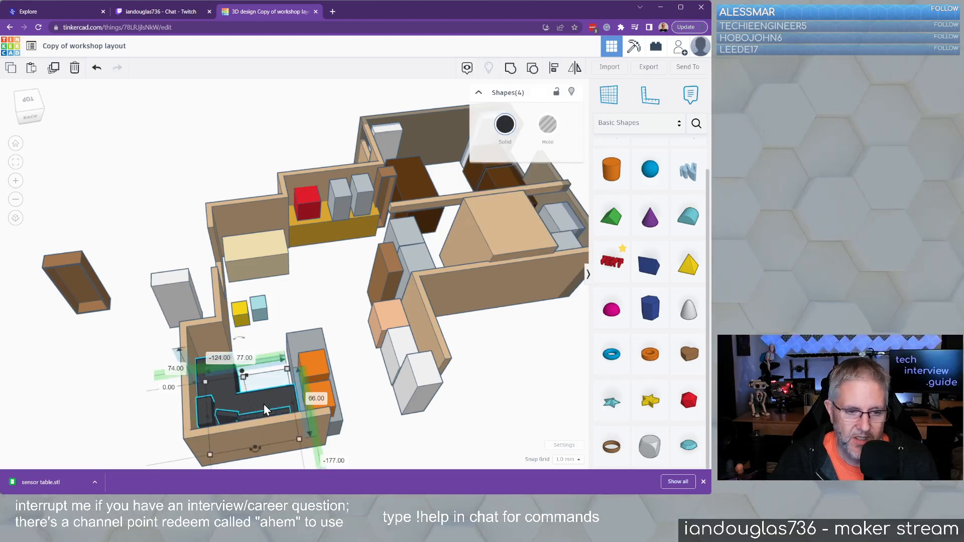
drag(263, 407, 285, 314)
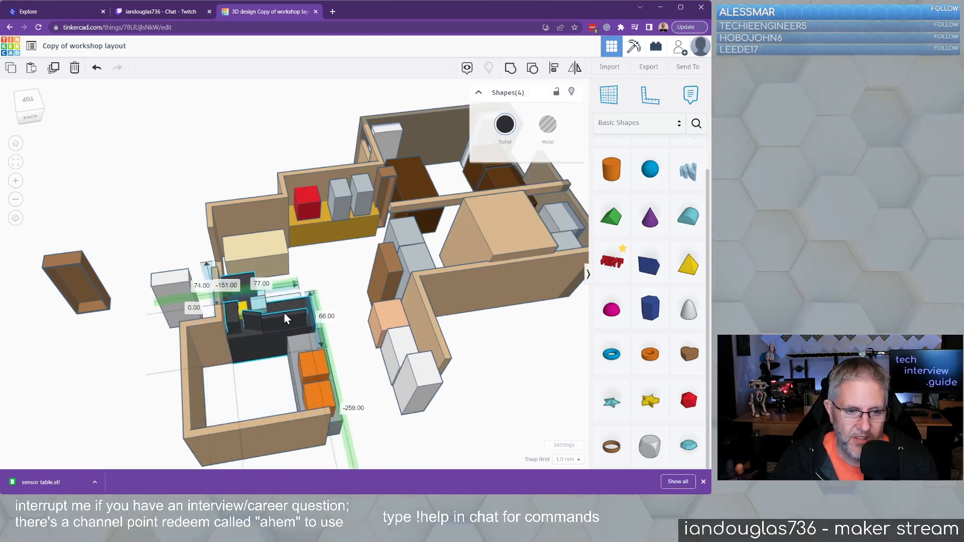
click(275, 257)
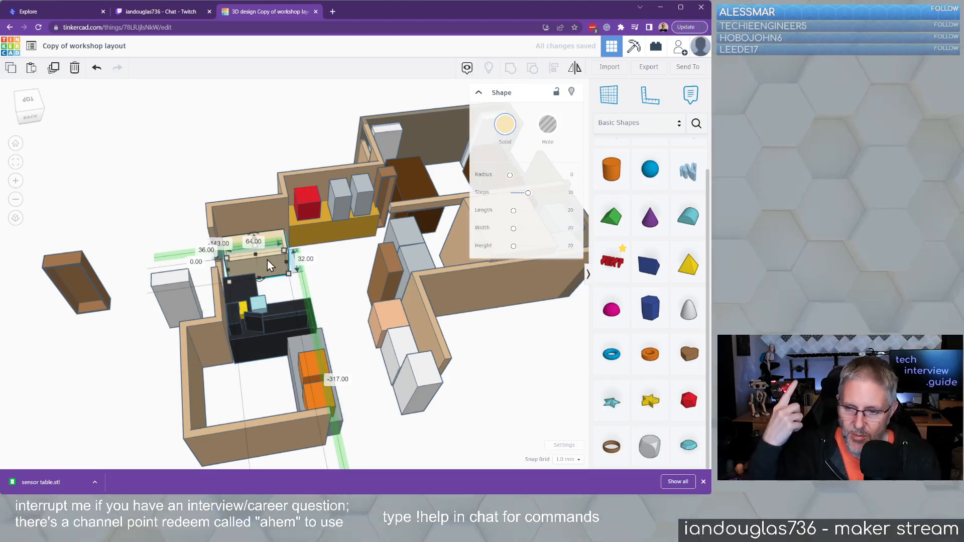
click(252, 211)
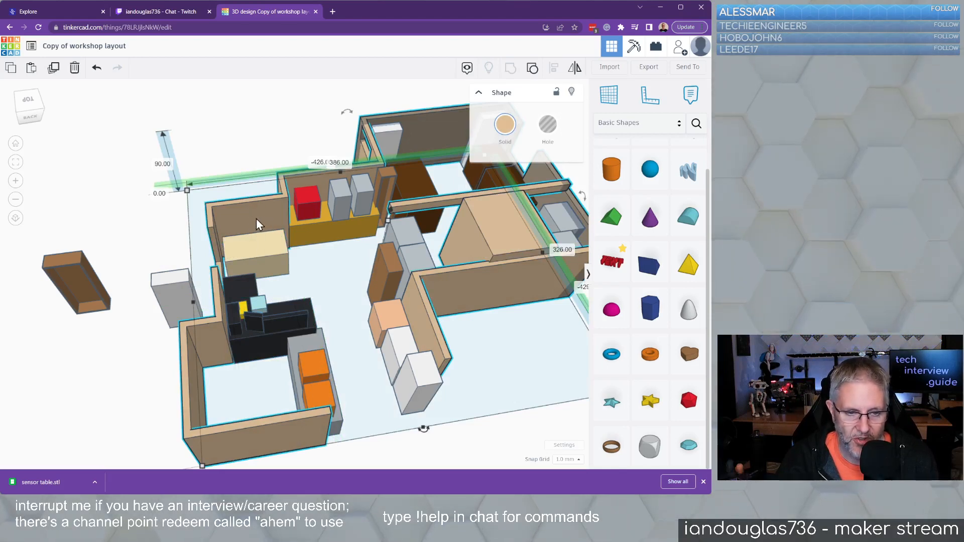
click(73, 377)
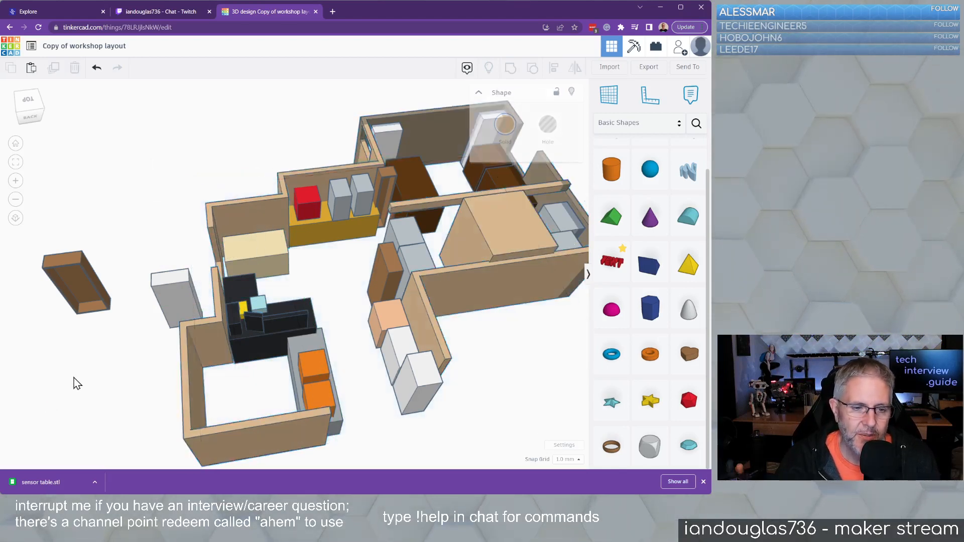
Rotate the long grey bench a quarter turn and move it with the two orange boxes outside the walls.
click(300, 351)
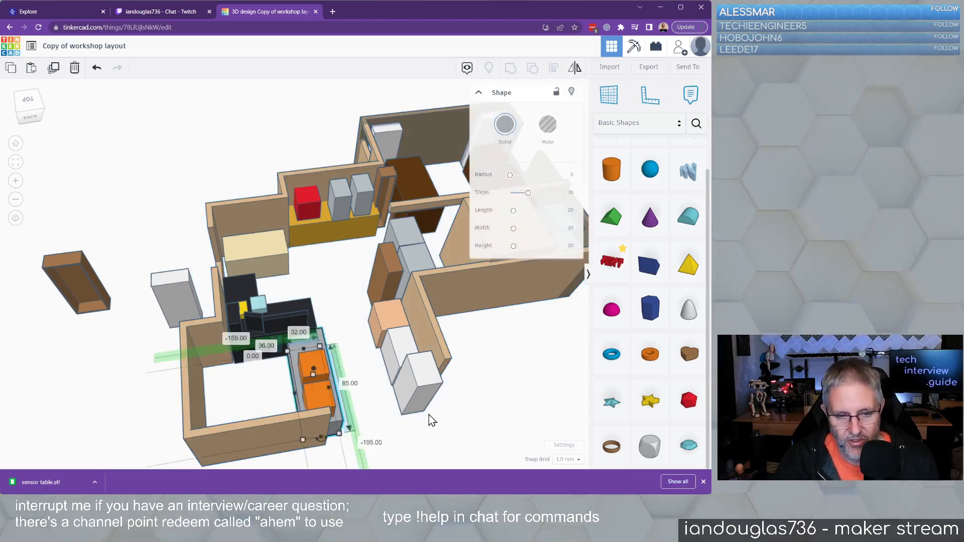
scroll(399, 423, down, 2)
middle_drag(430, 431, 417, 331)
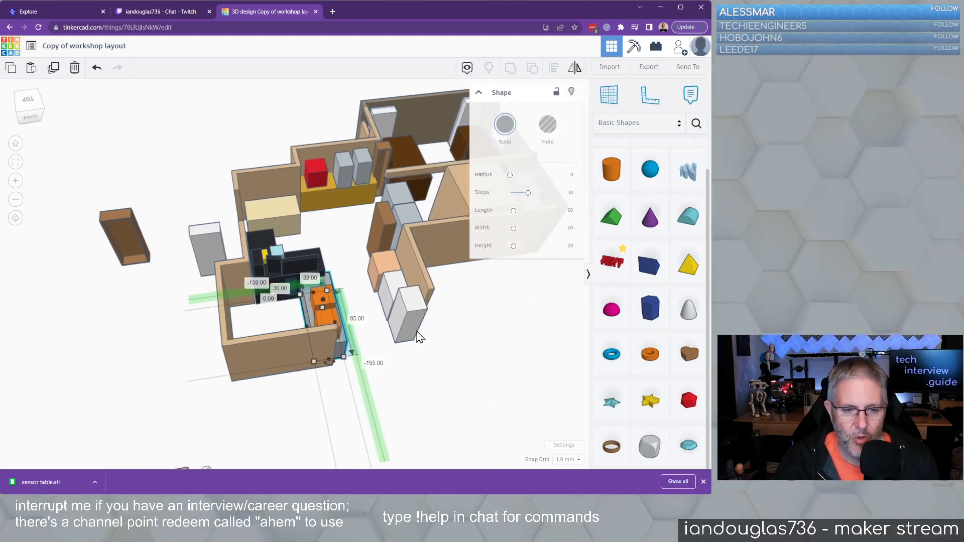
right_drag(404, 396, 409, 416)
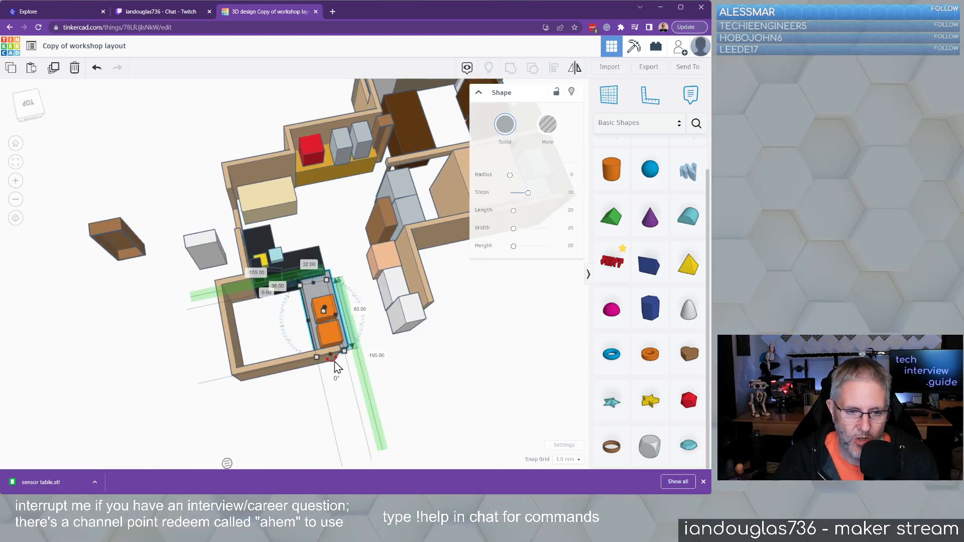
drag(334, 361, 357, 310)
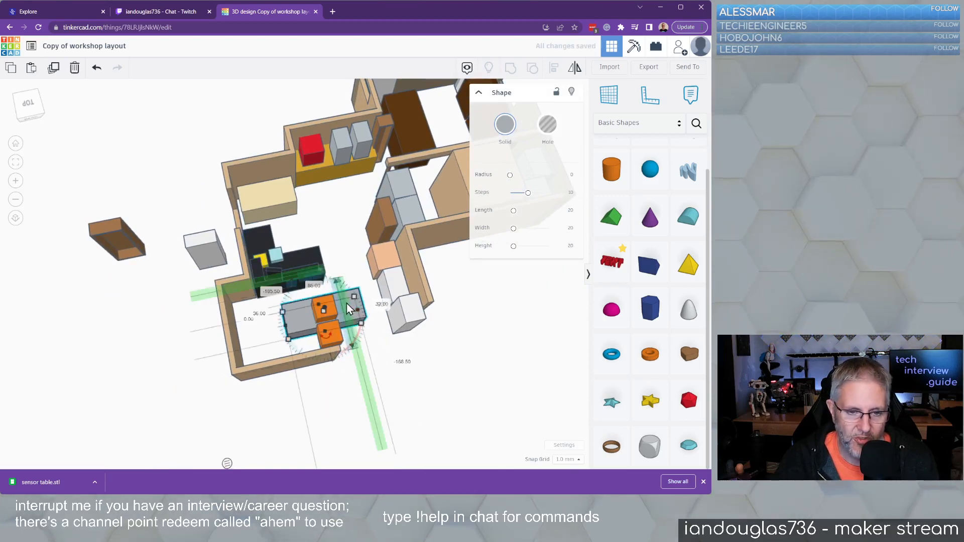
drag(314, 334, 135, 395)
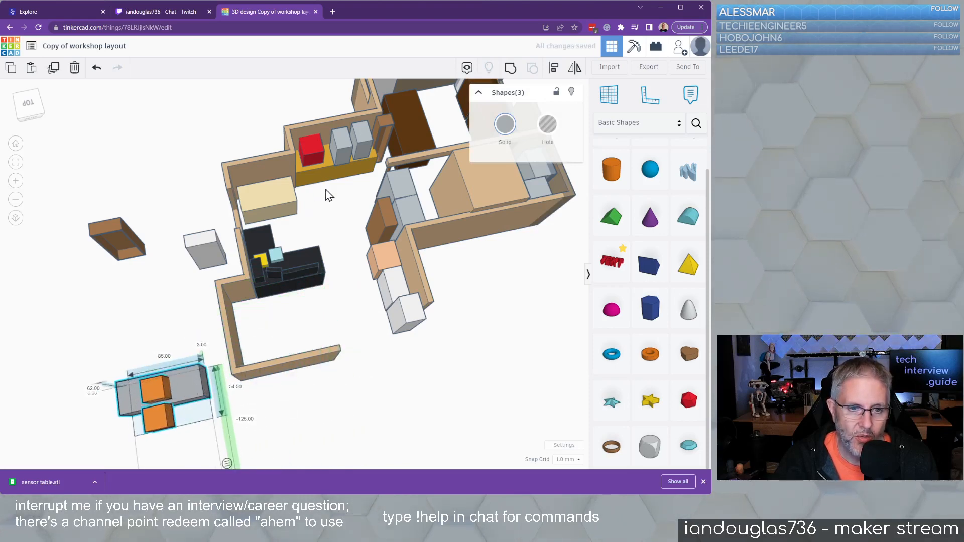
Move the yellow bench against the alcove's end wall and put the long grey bench in its former place beneath the red and grey boxes.
drag(326, 181, 275, 363)
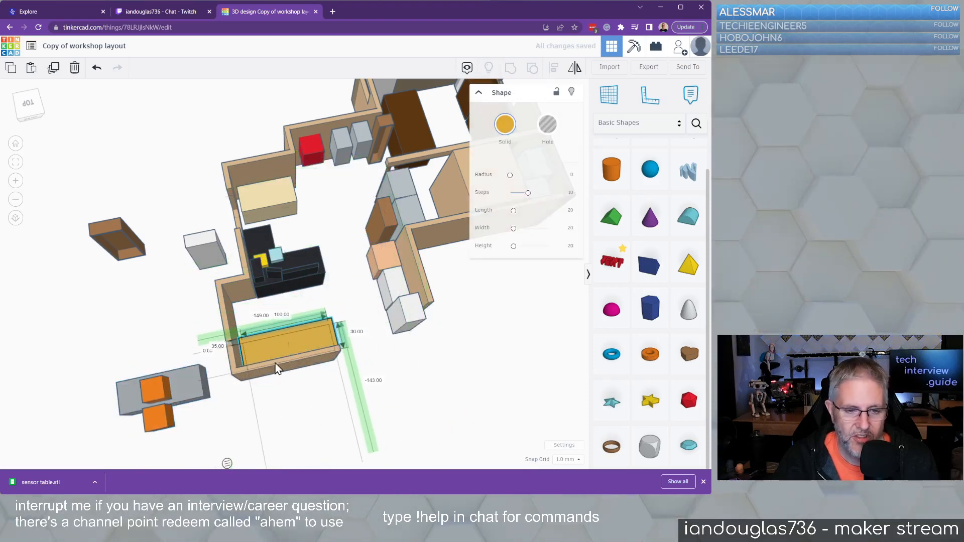
click(193, 383)
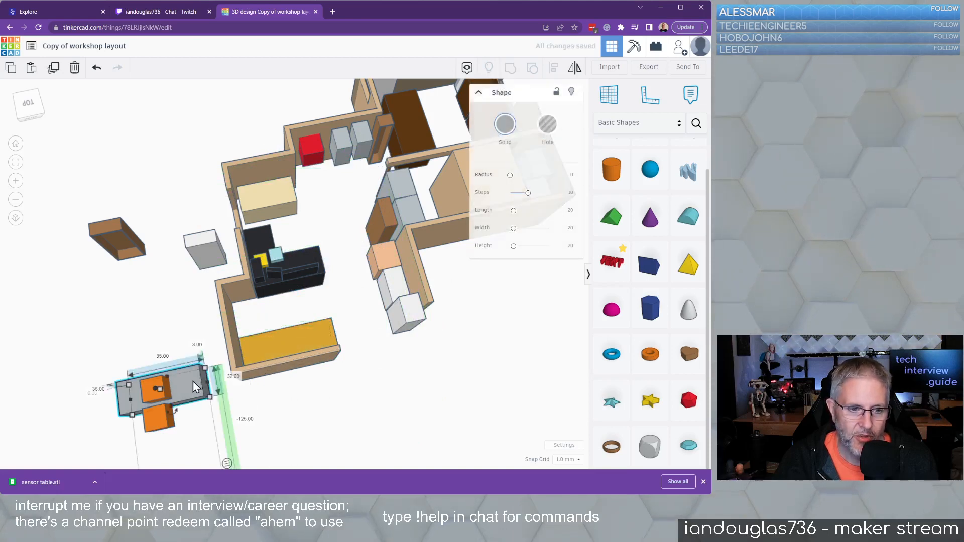
drag(190, 381, 357, 156)
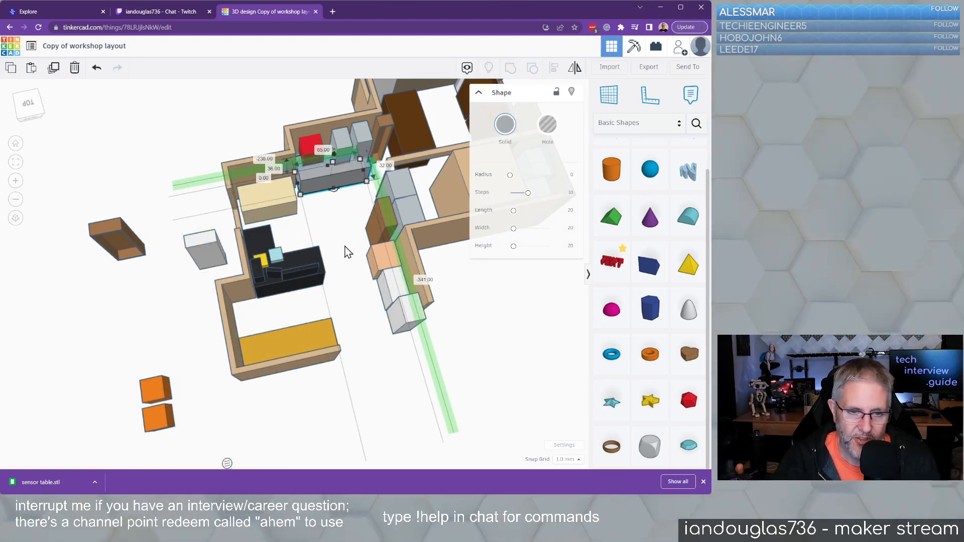
key(Escape)
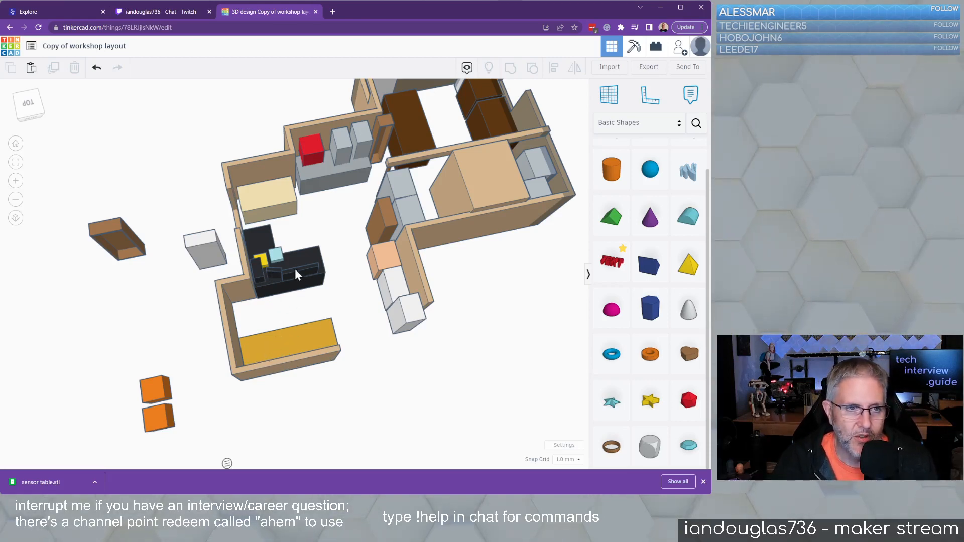
Examine the first workshop layout from several angles, focusing on the alcove with the desk, yellow bench and dark grey box.
middle_drag(294, 422, 393, 108)
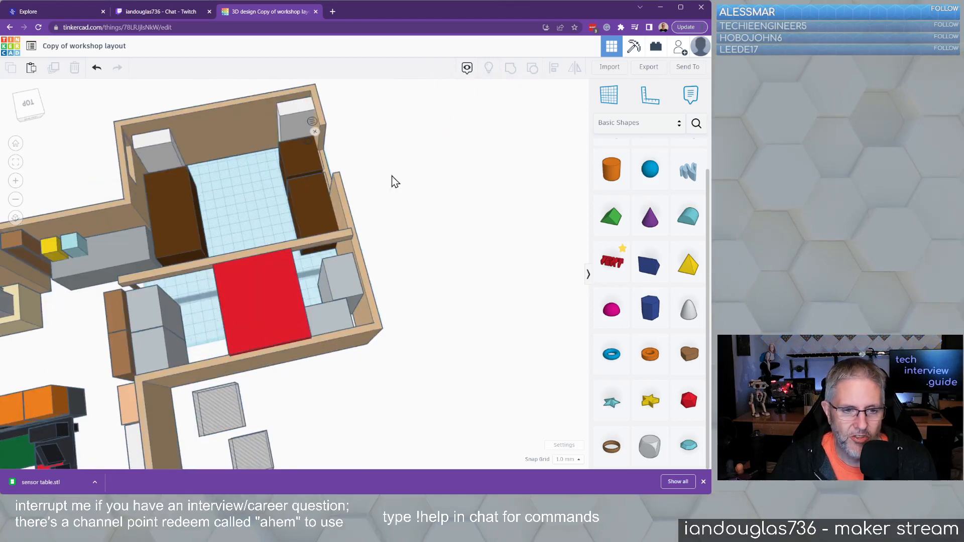
middle_drag(308, 416, 556, 271)
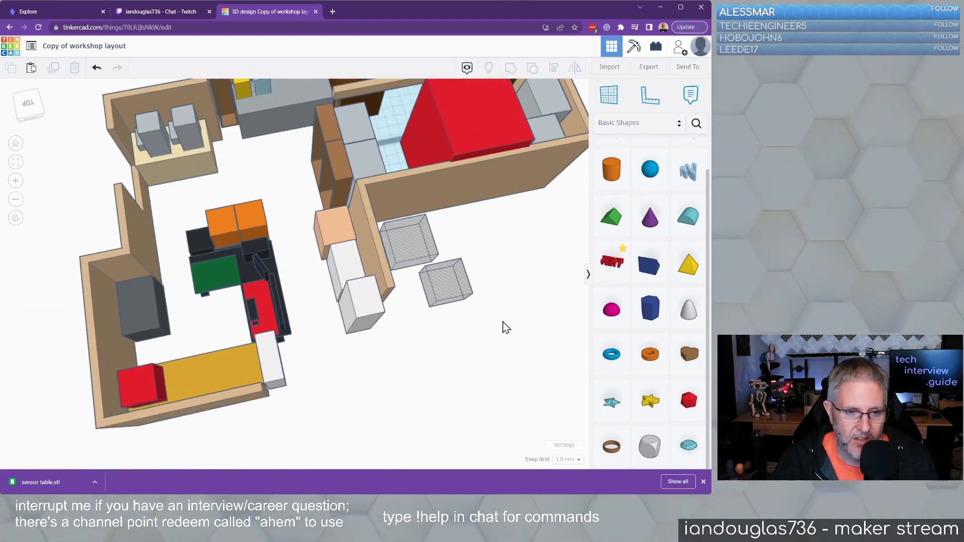
middle_drag(361, 400, 480, 377)
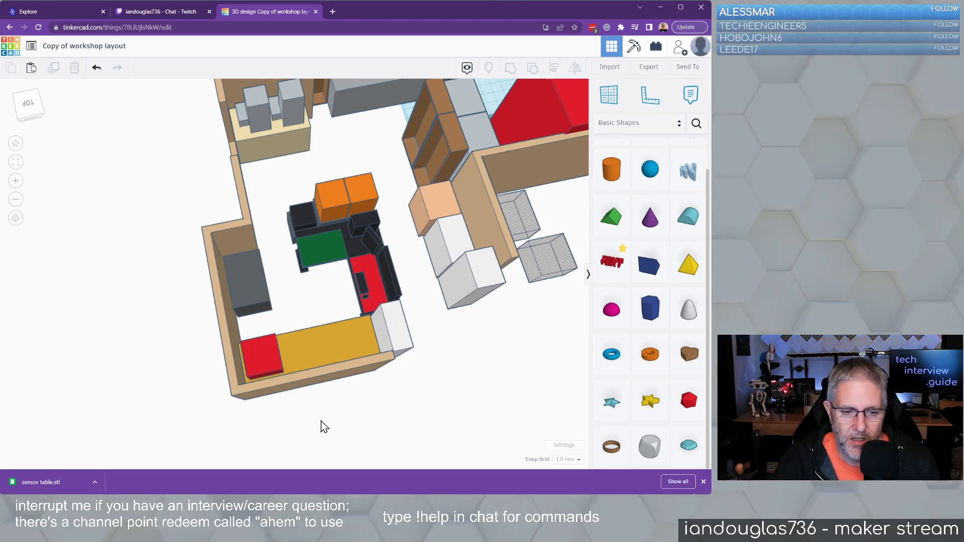
right_drag(322, 427, 436, 243)
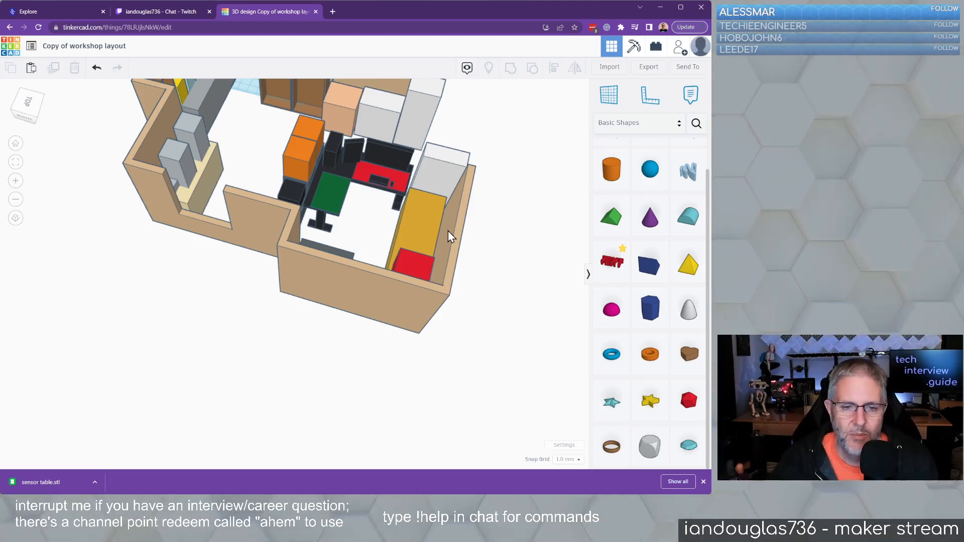
right_drag(452, 236, 408, 117)
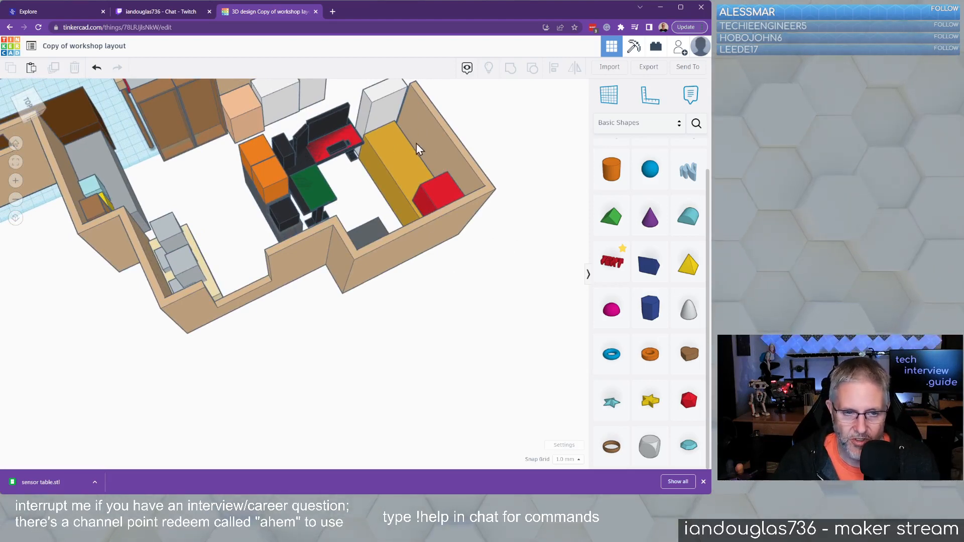
right_drag(454, 262, 194, 294)
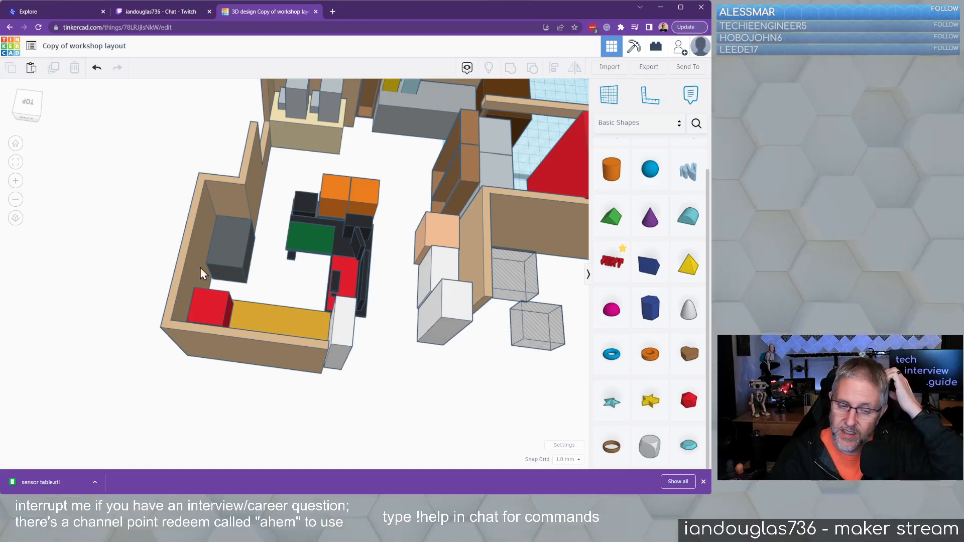
right_drag(258, 272, 194, 172)
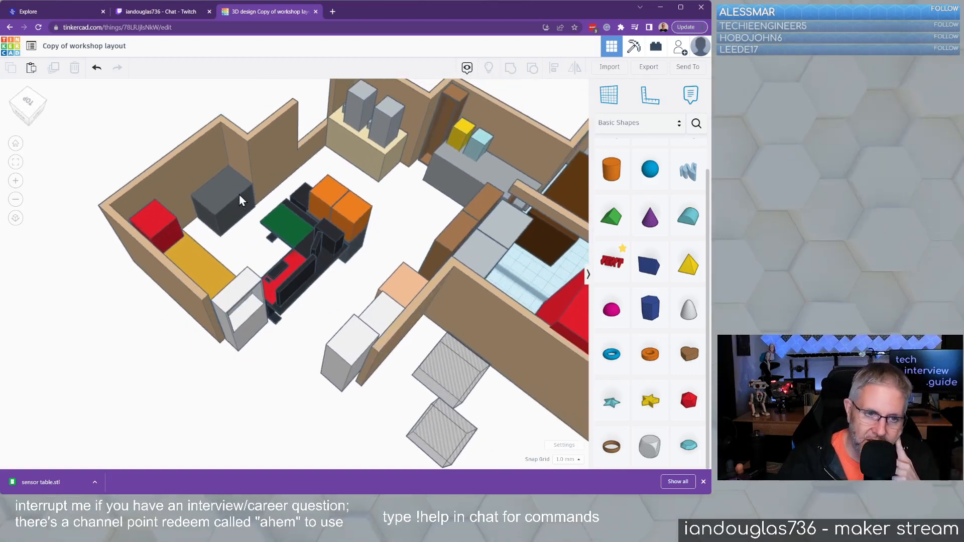
right_drag(239, 199, 239, 126)
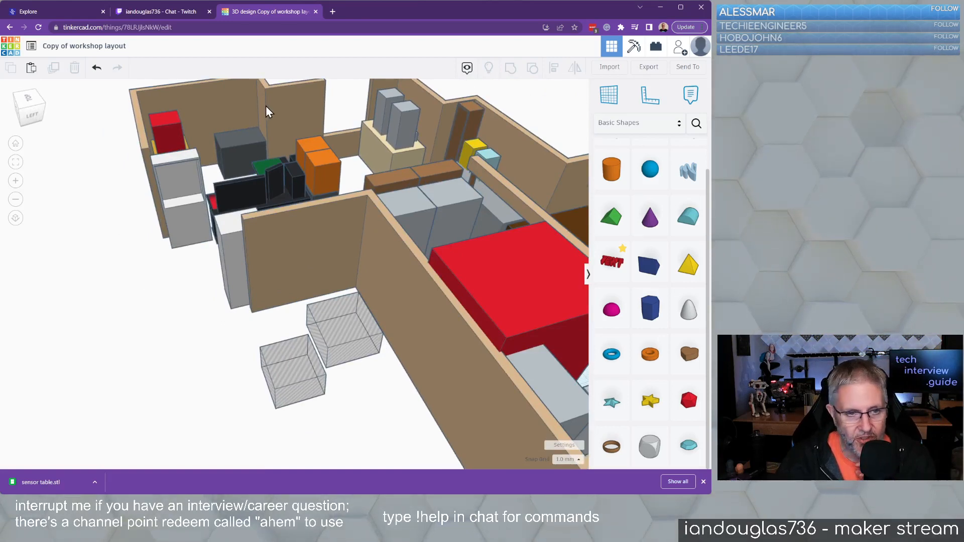
right_drag(239, 173, 214, 215)
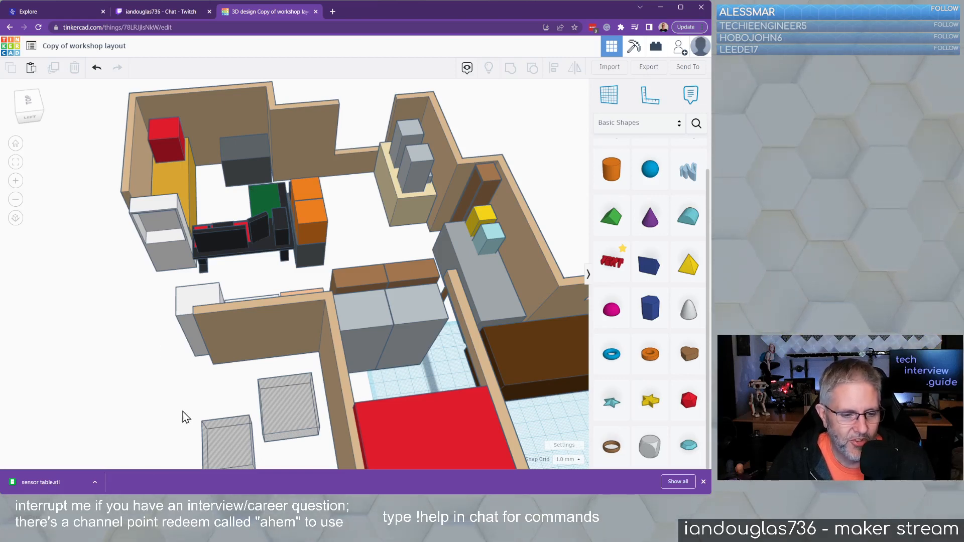
right_drag(161, 370, 234, 194)
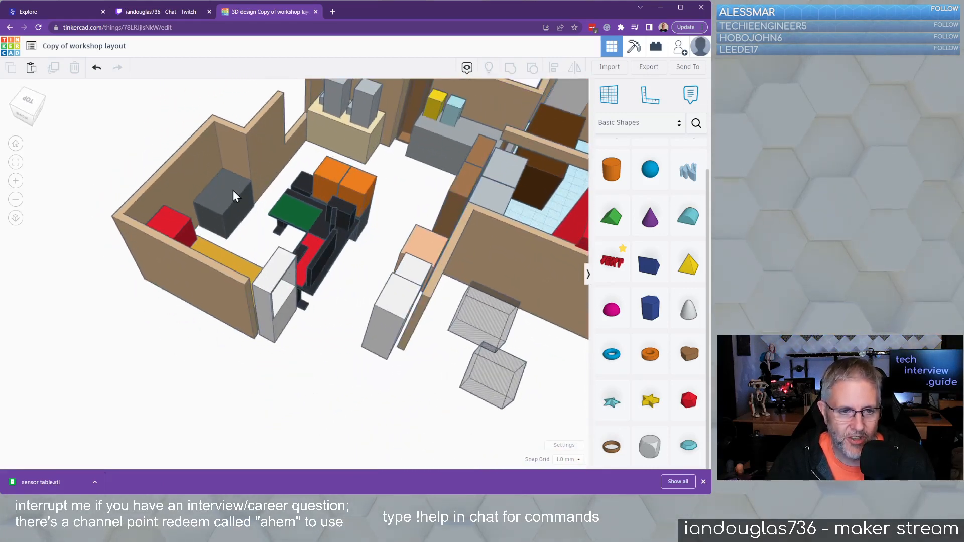
click(233, 190)
click(350, 360)
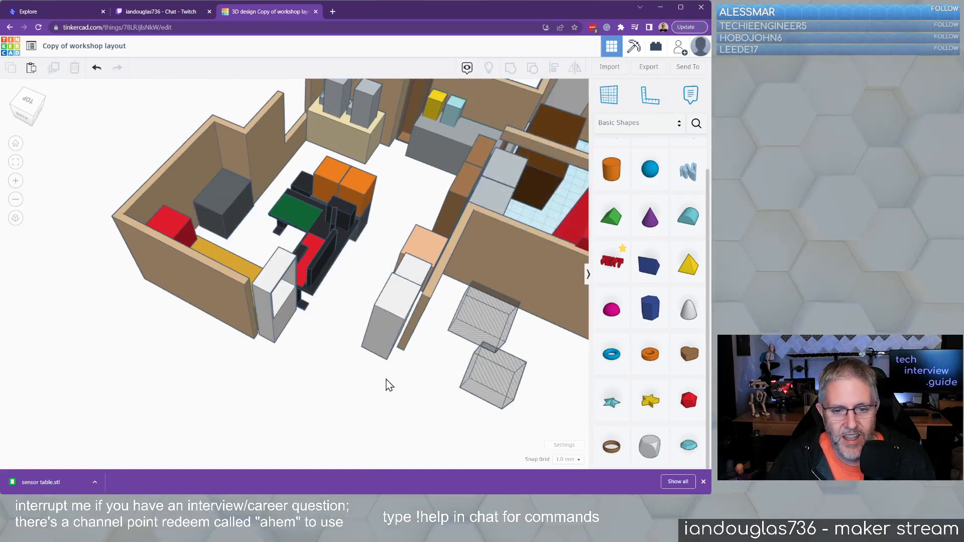
Try the 36 mm hole box in the gaps beside the desk and orange boxes, and the 30 mm one in front of the grey bench.
drag(477, 321, 316, 335)
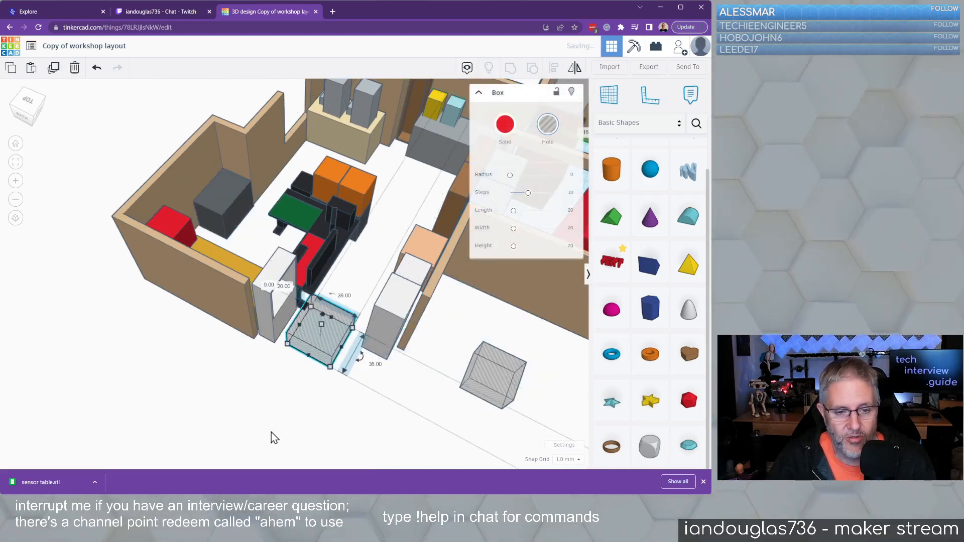
right_drag(271, 432, 312, 435)
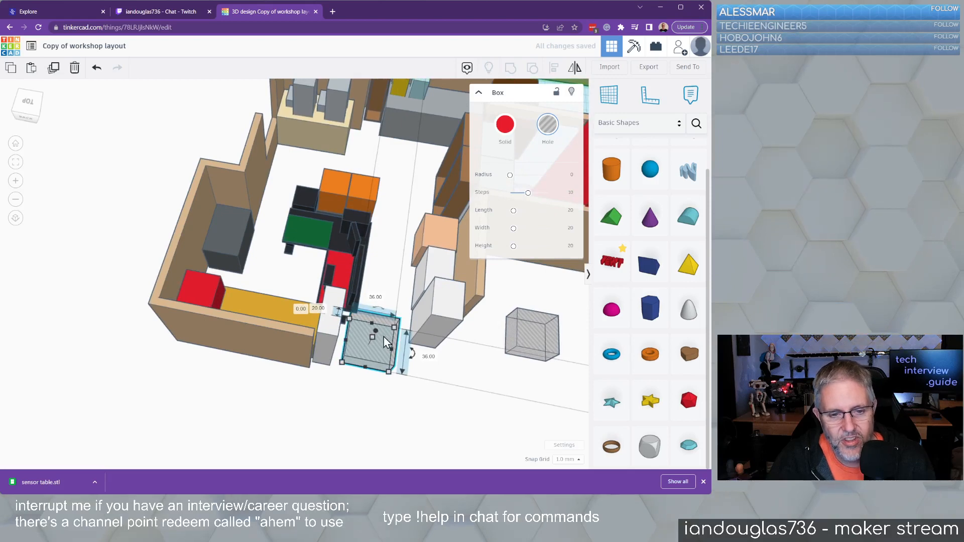
drag(384, 336, 409, 207)
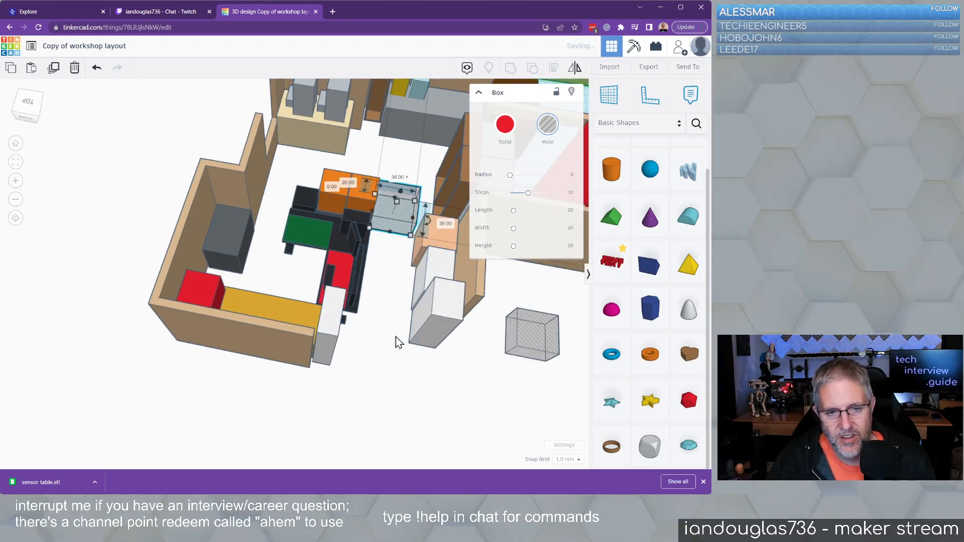
right_drag(368, 390, 417, 389)
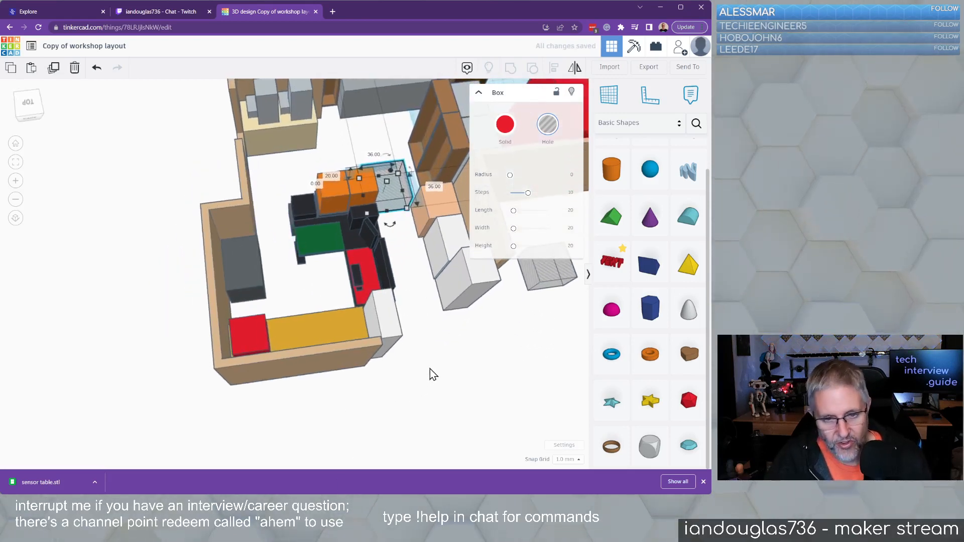
middle_drag(429, 368, 381, 468)
drag(510, 388, 357, 227)
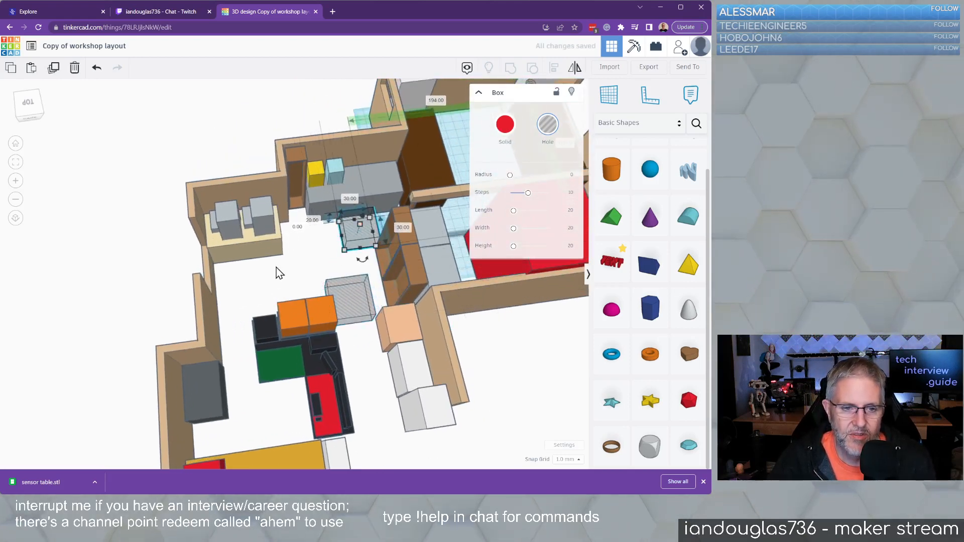
Move both transparent hole boxes out of the workshop to the floor outside the wall near the cream bench.
right_drag(278, 275, 378, 248)
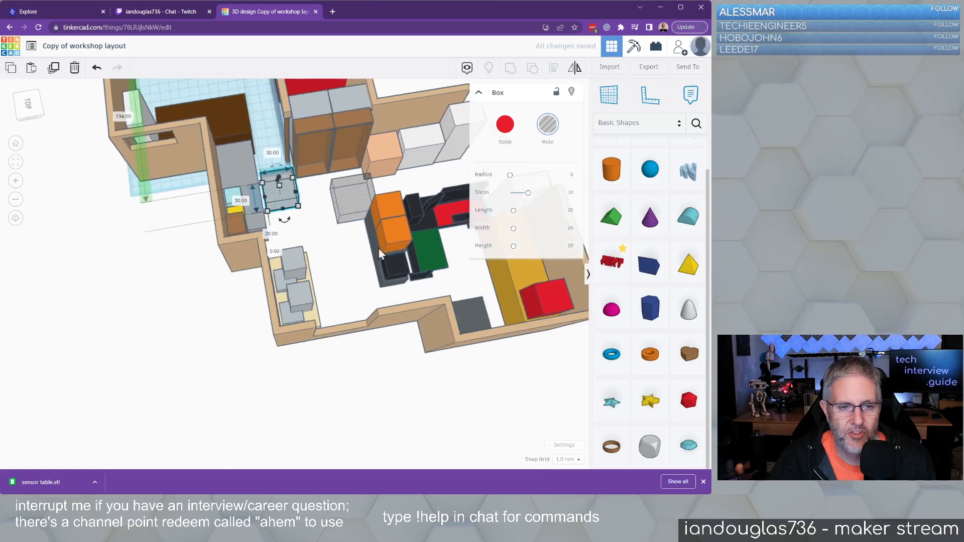
drag(287, 200, 358, 405)
mouse_move(347, 202)
mouse_down()
mouse_move(218, 324)
mouse_move(249, 395)
mouse_move(270, 405)
mouse_up()
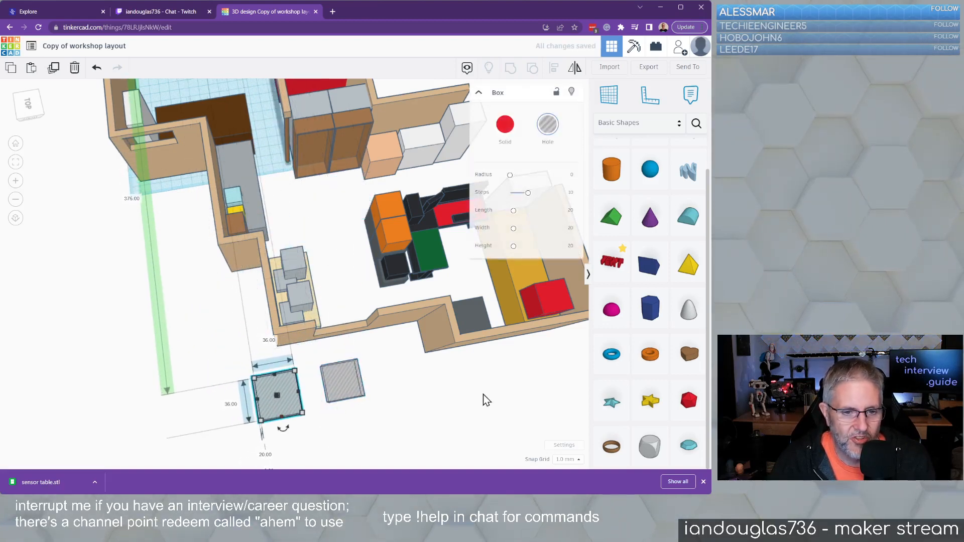
right_drag(383, 396, 195, 357)
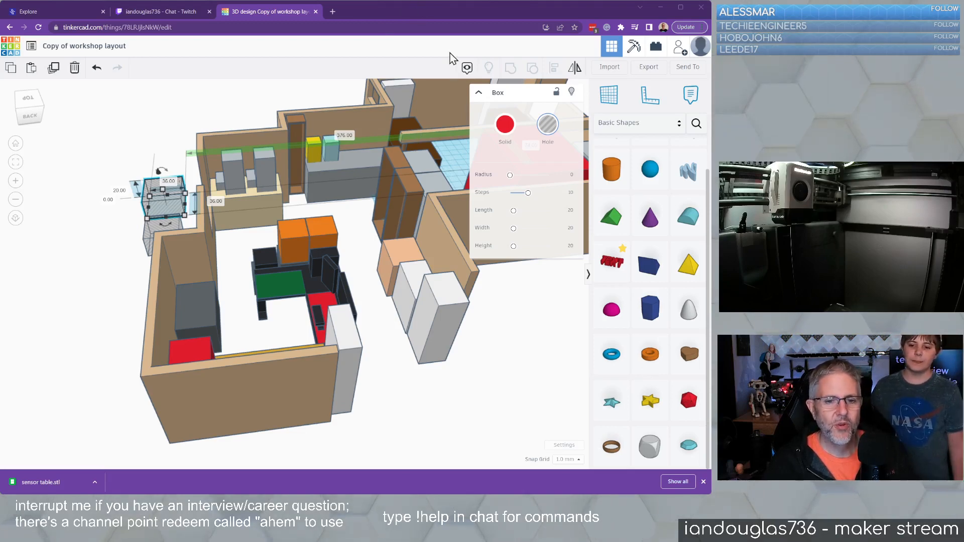
Examine the rearranged alcove from several angles, checking the red box, the yellow bench and the green desk surface.
right_drag(513, 421, 496, 440)
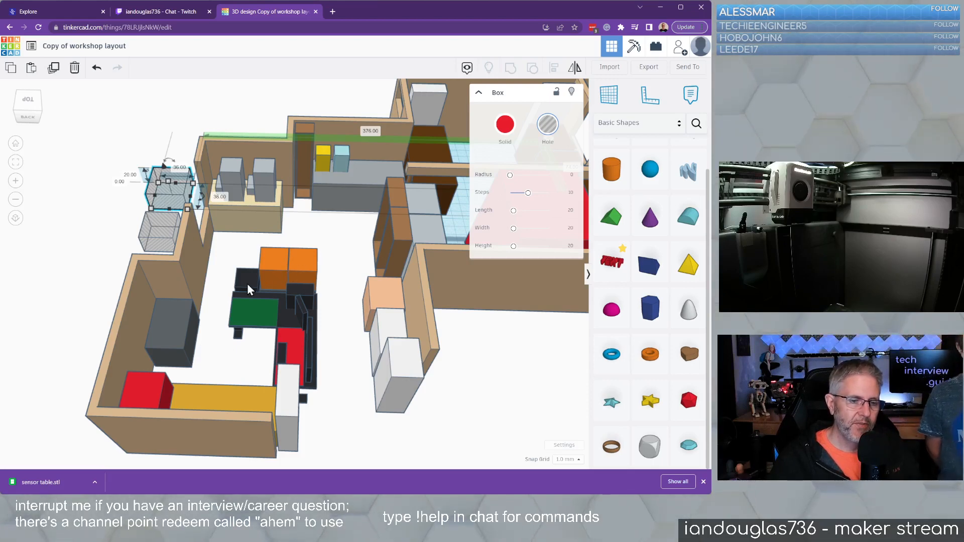
click(160, 393)
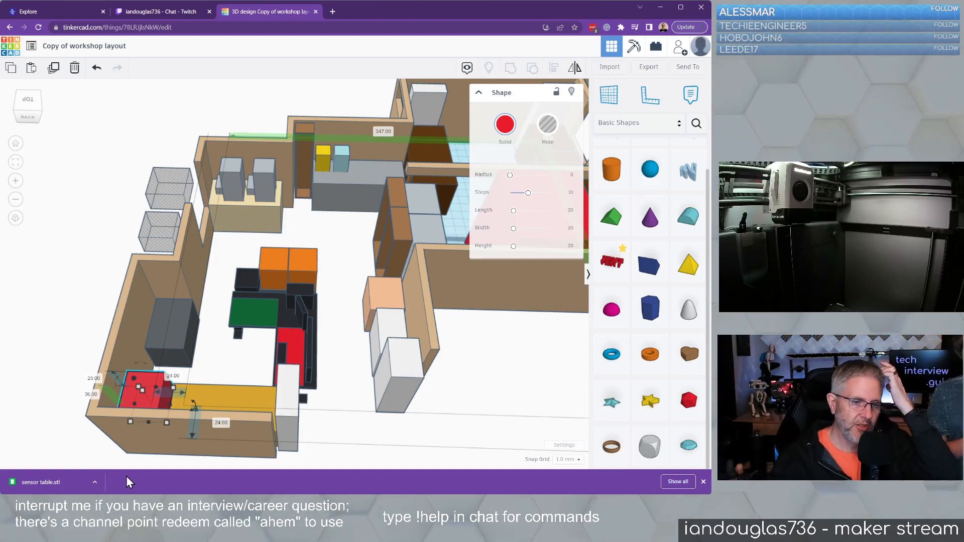
click(227, 393)
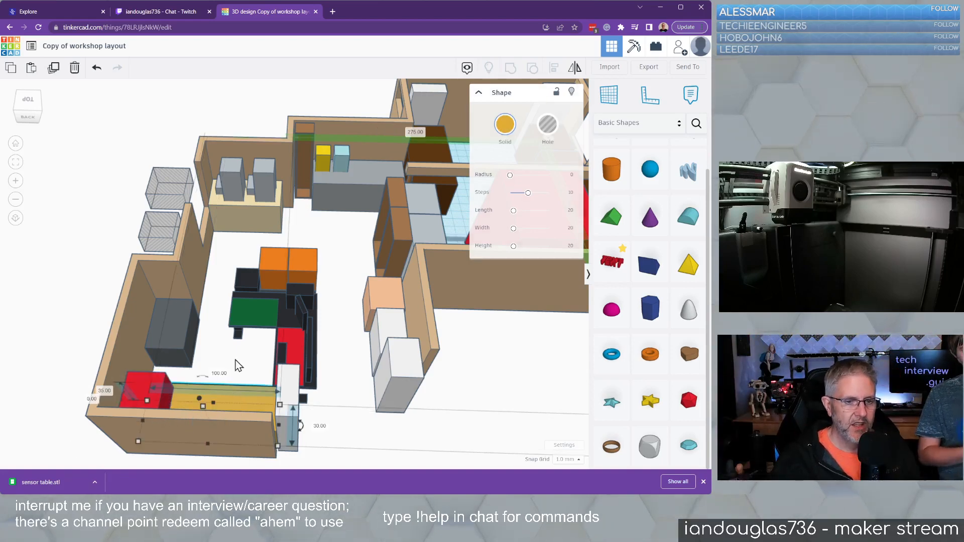
click(263, 308)
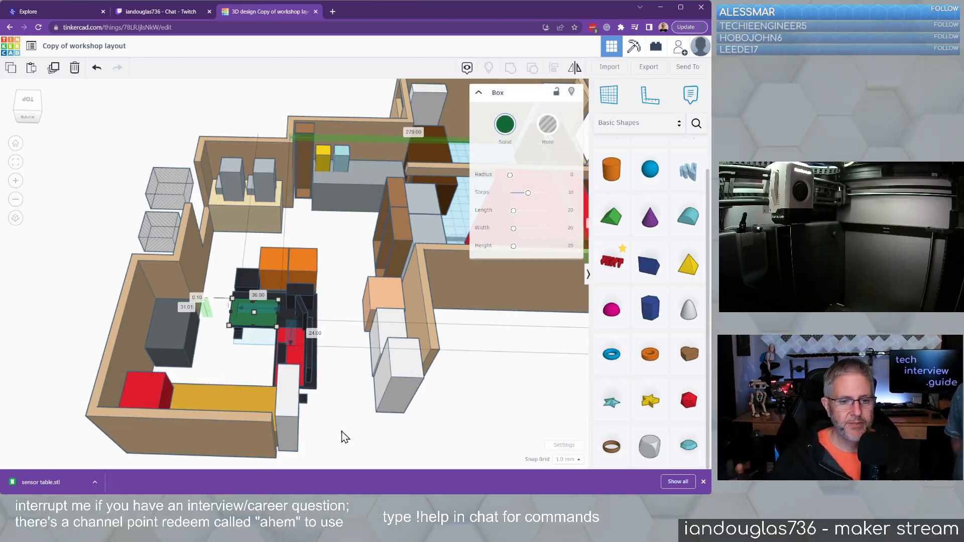
right_drag(343, 434, 274, 425)
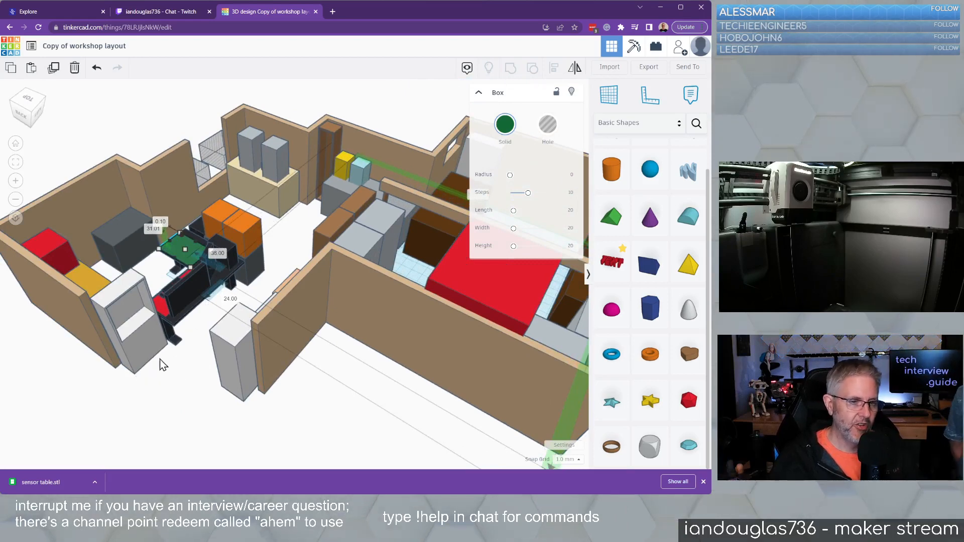
right_drag(168, 374, 233, 306)
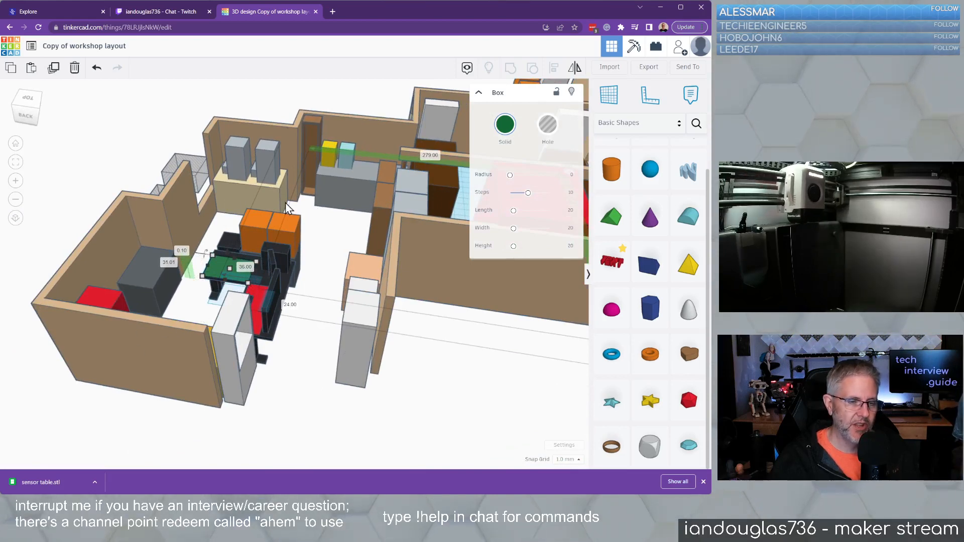
right_drag(296, 319, 31, 306)
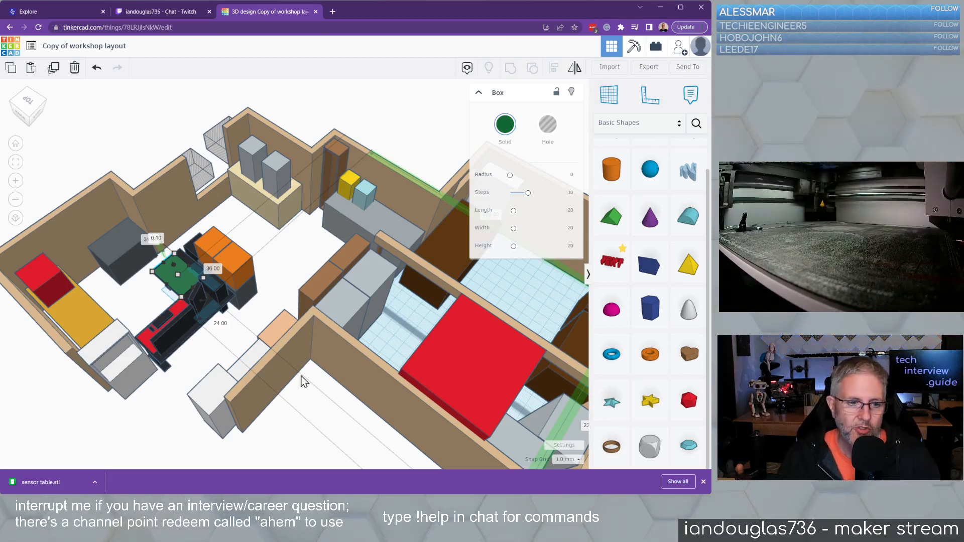
Move the red box along the top of the yellow bench to its opposite end, beside the tall white cabinet.
right_drag(121, 416, 365, 300)
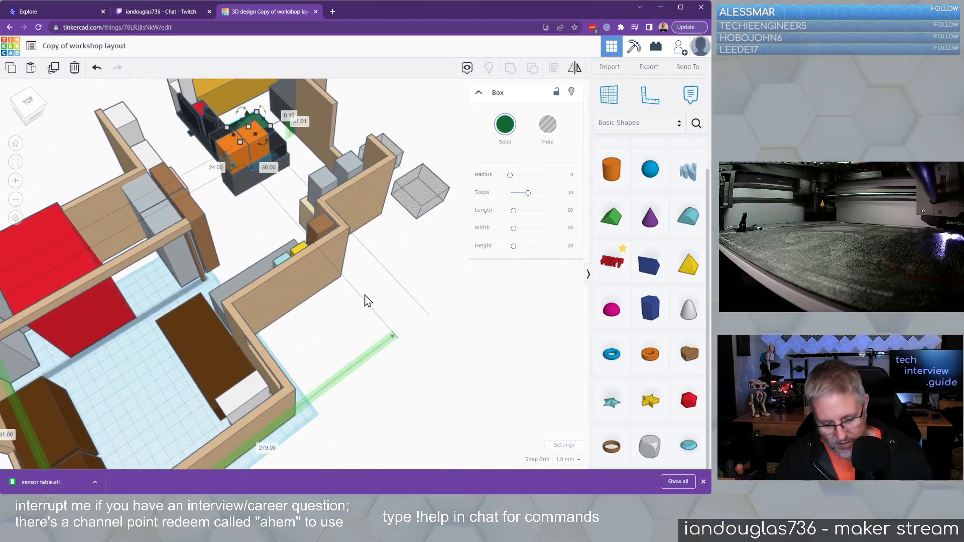
middle_drag(311, 210, 350, 435)
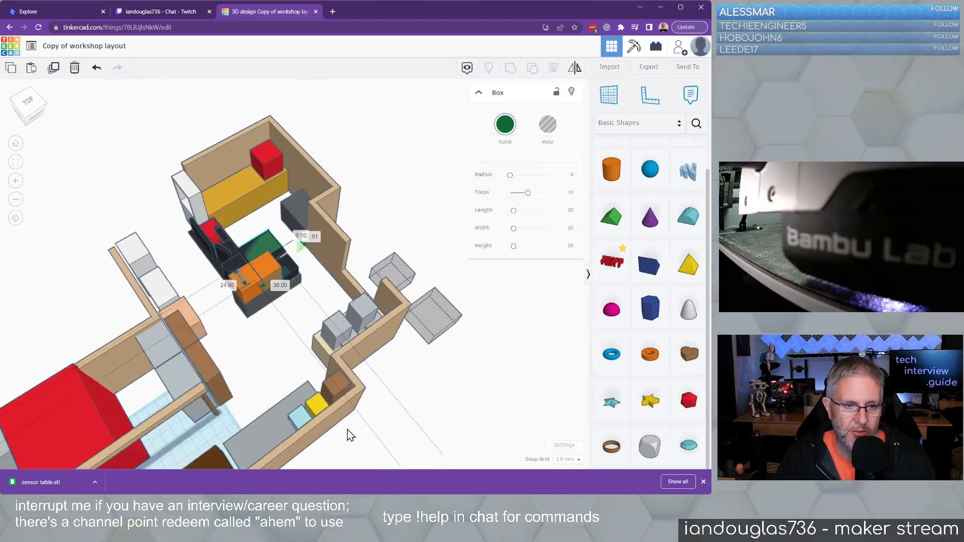
key(f)
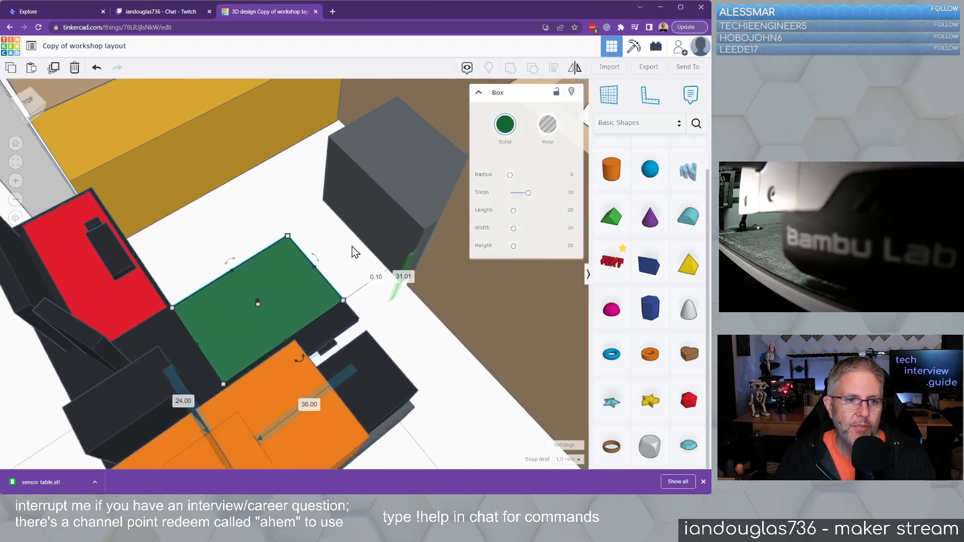
scroll(352, 246, up, 2)
middle_drag(363, 260, 481, 474)
middle_drag(250, 160, 436, 473)
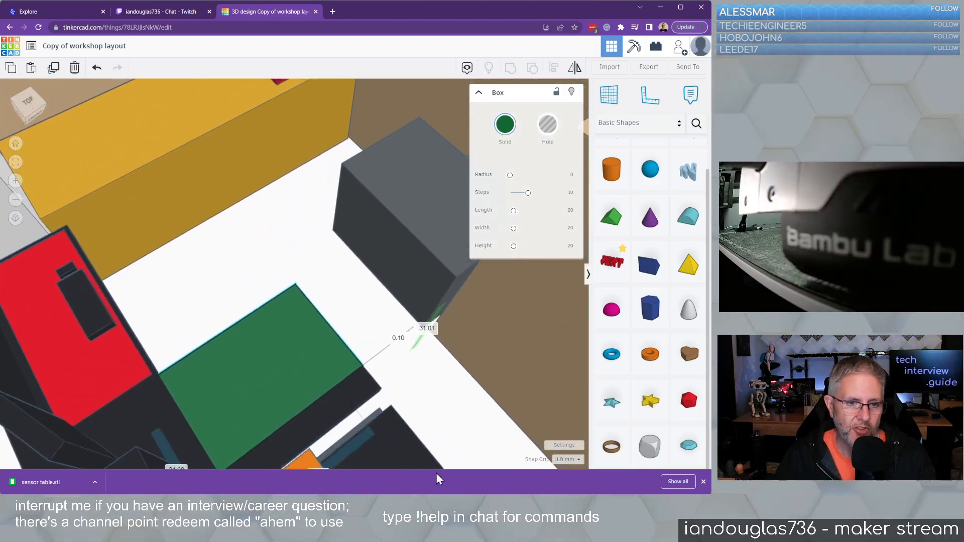
right_drag(255, 231, 180, 283)
scroll(217, 240, up, 3)
scroll(217, 240, down, 5)
right_drag(251, 232, 253, 234)
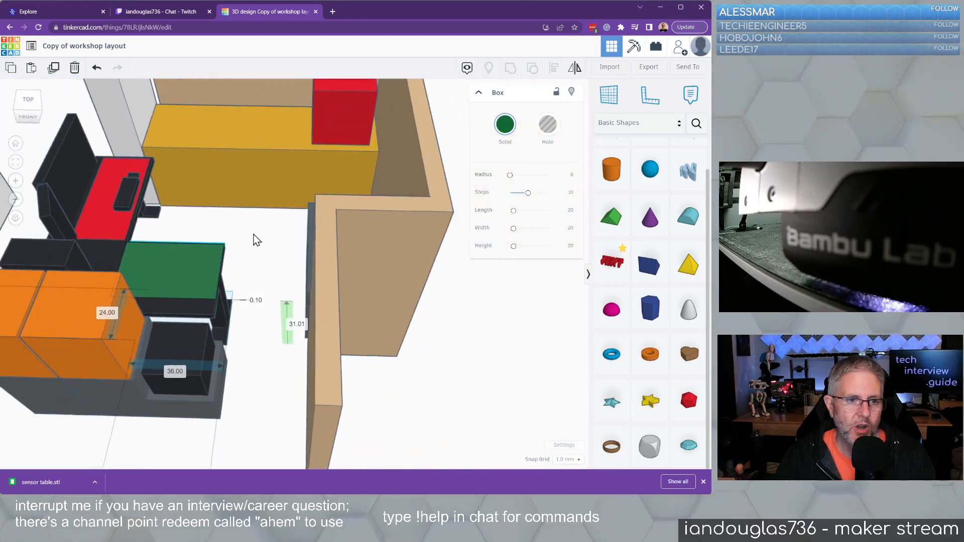
middle_drag(253, 234, 402, 449)
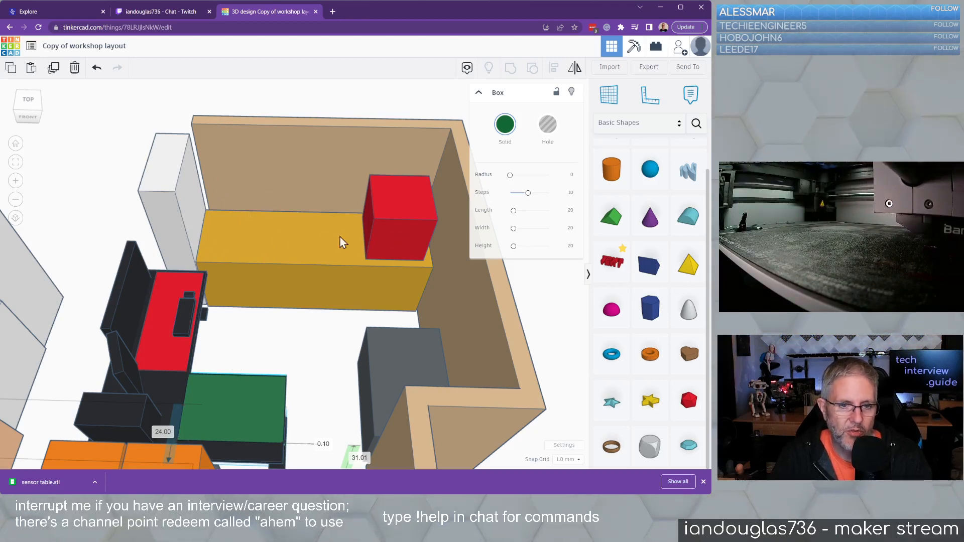
drag(394, 233, 234, 232)
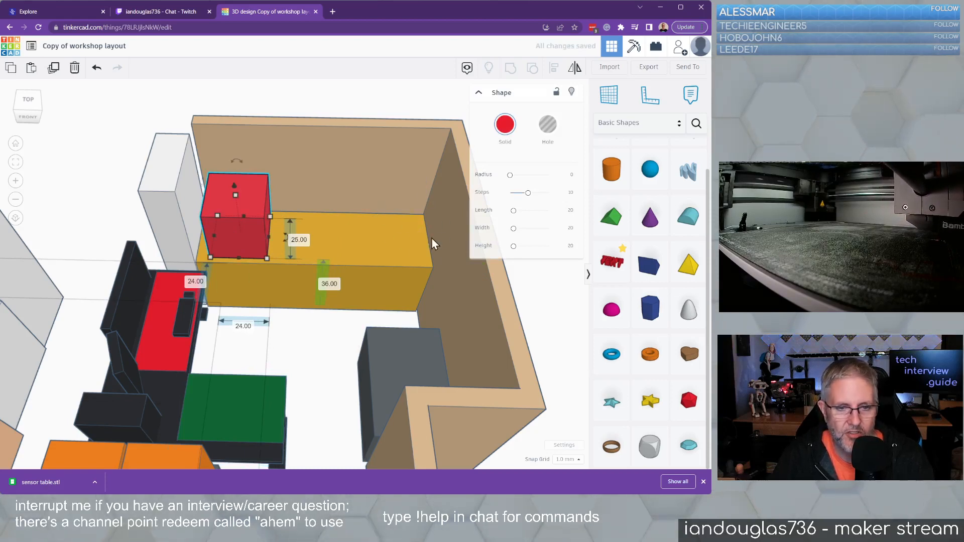
click(400, 234)
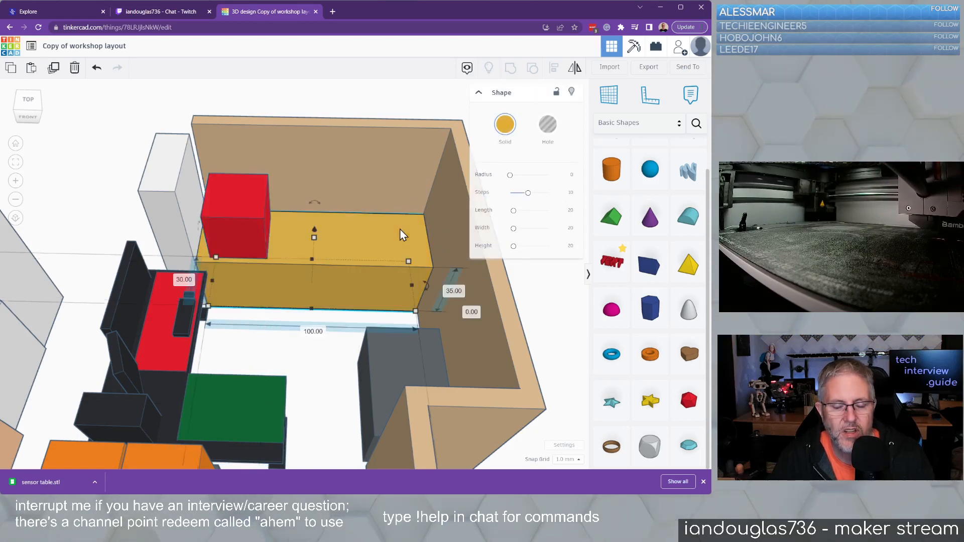
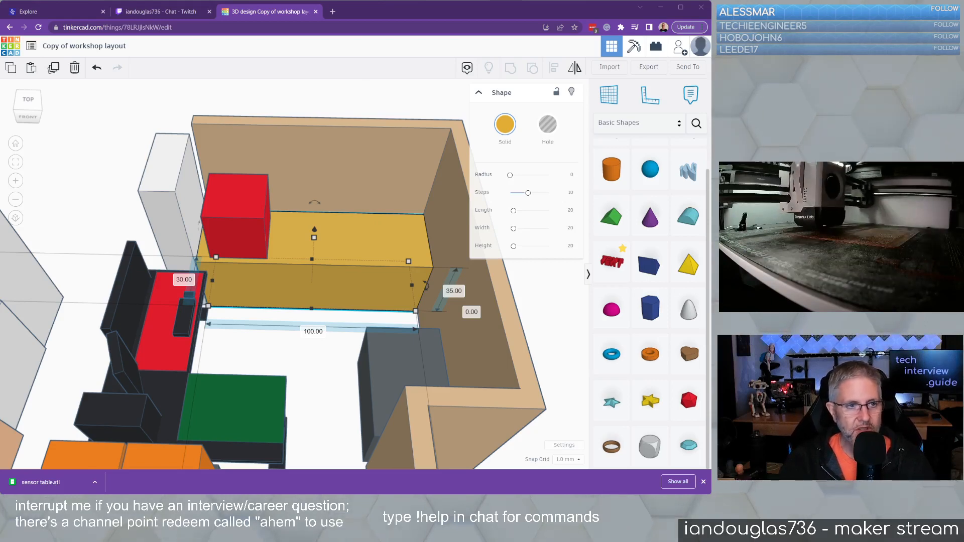
Open the "stream deck" design from the list of own designs.
click(33, 46)
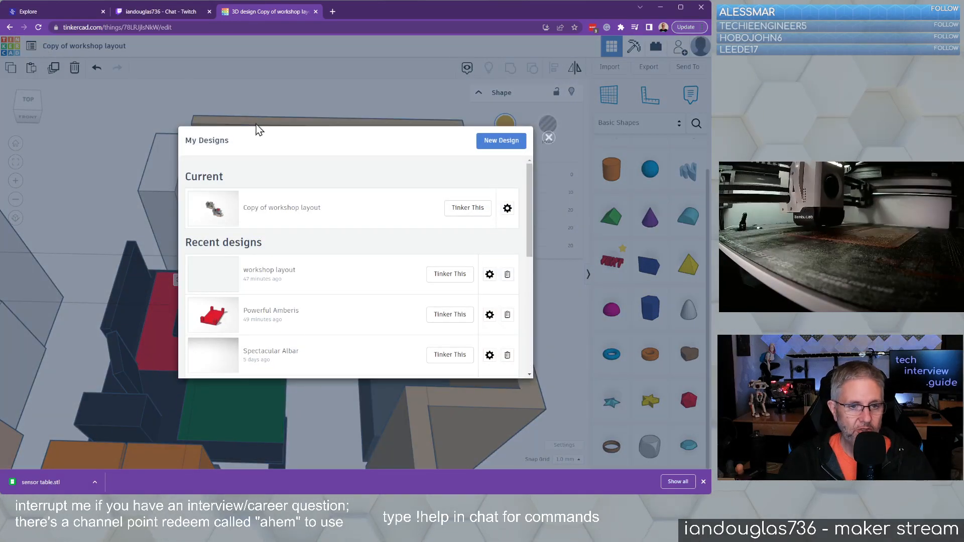
scroll(280, 322, down, 4)
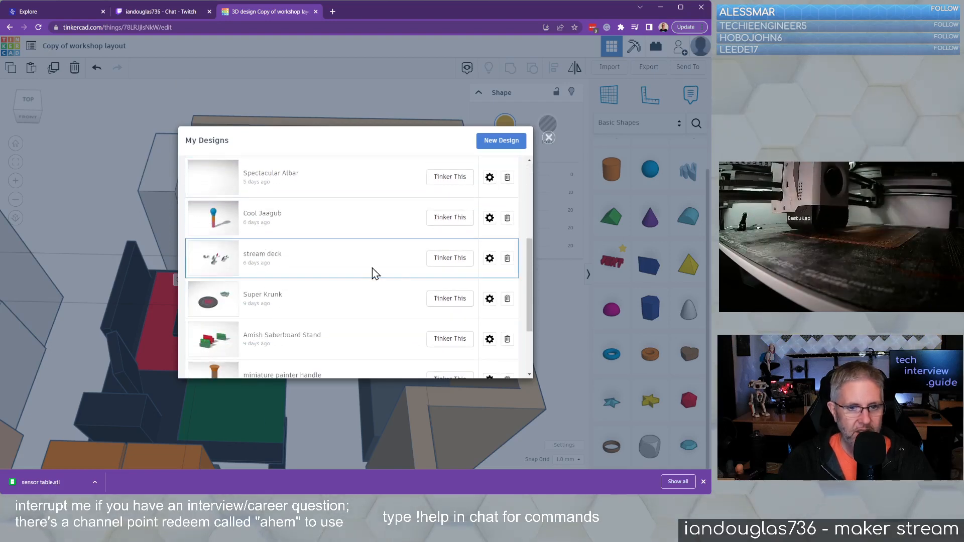
click(432, 261)
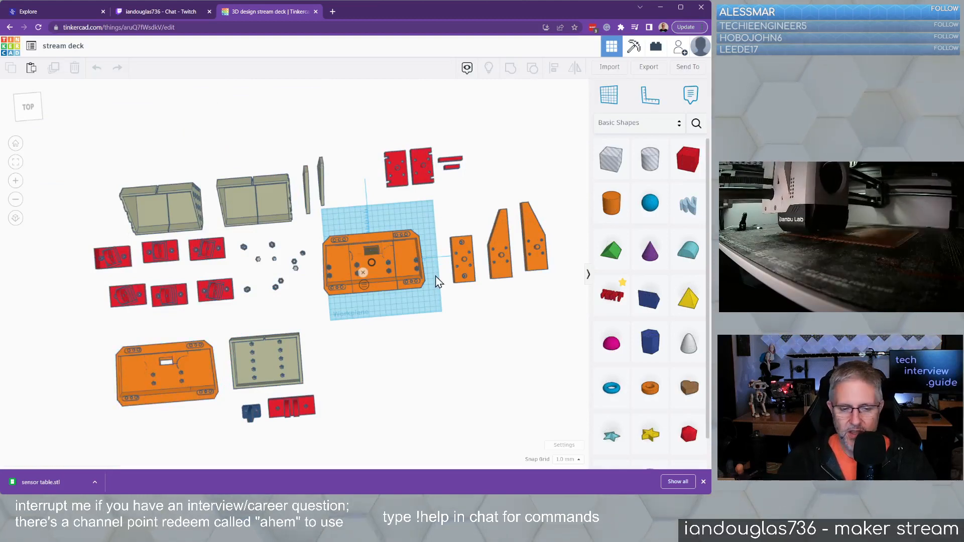
Examine the separate orange tray, the beige box, the blue mount and the red hinge bracket from above, below and the front.
click(197, 369)
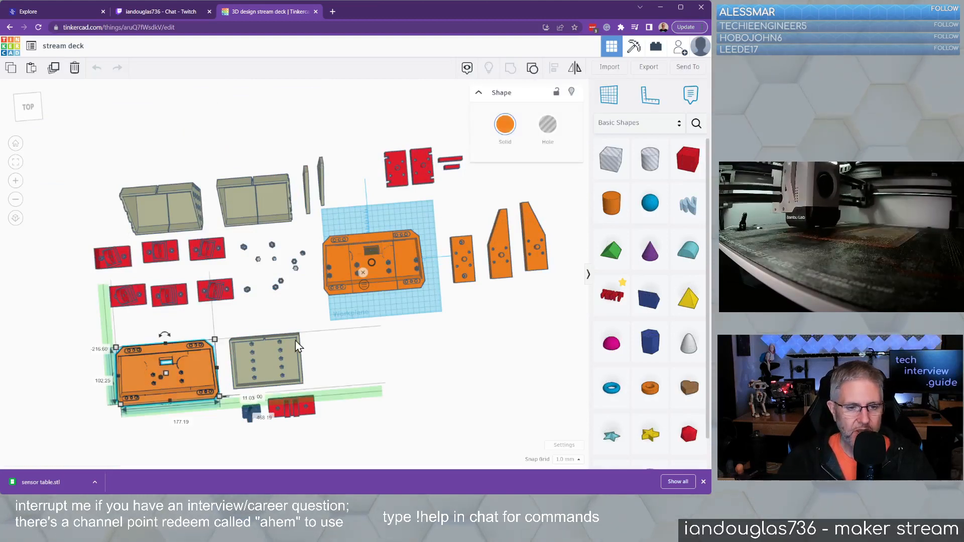
click(297, 353)
scroll(294, 357, up, 2)
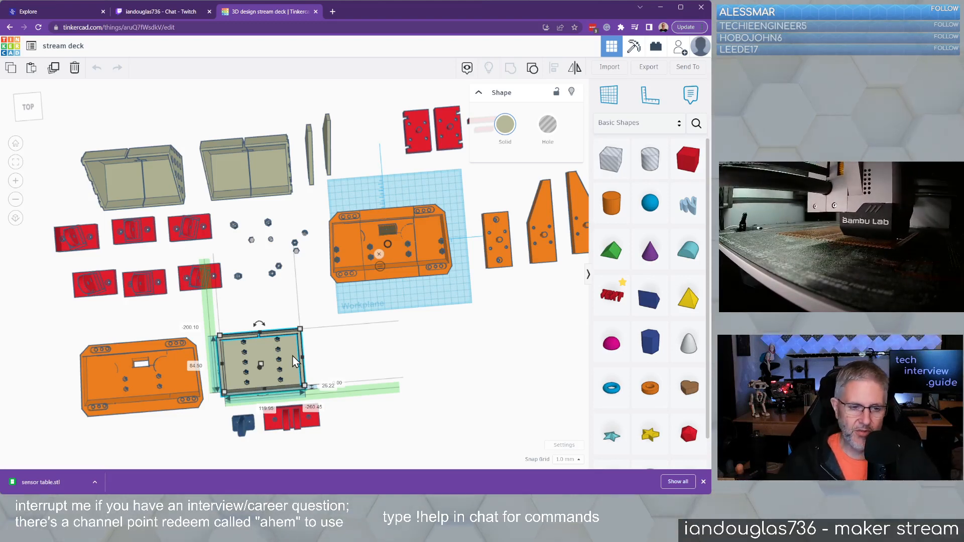
scroll(348, 397, down, 1)
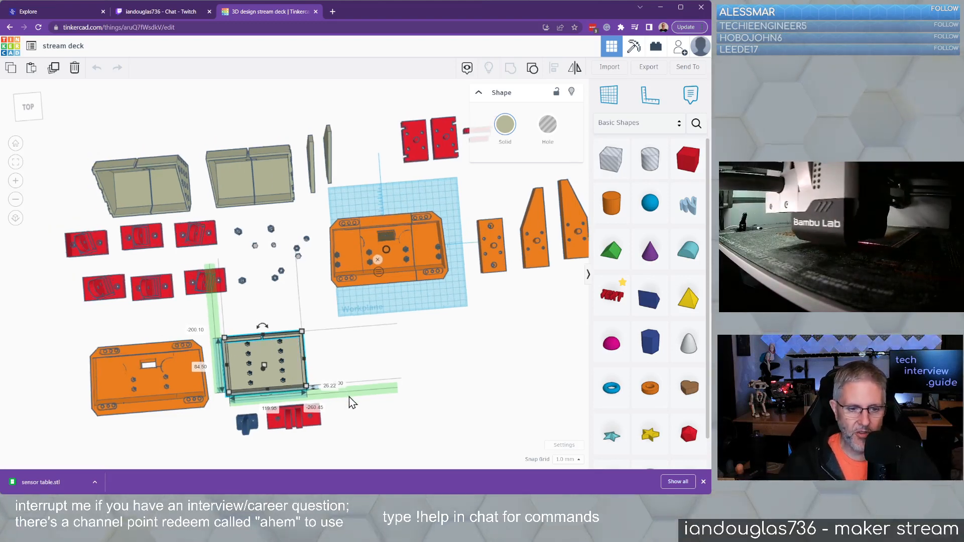
scroll(348, 396, up, 3)
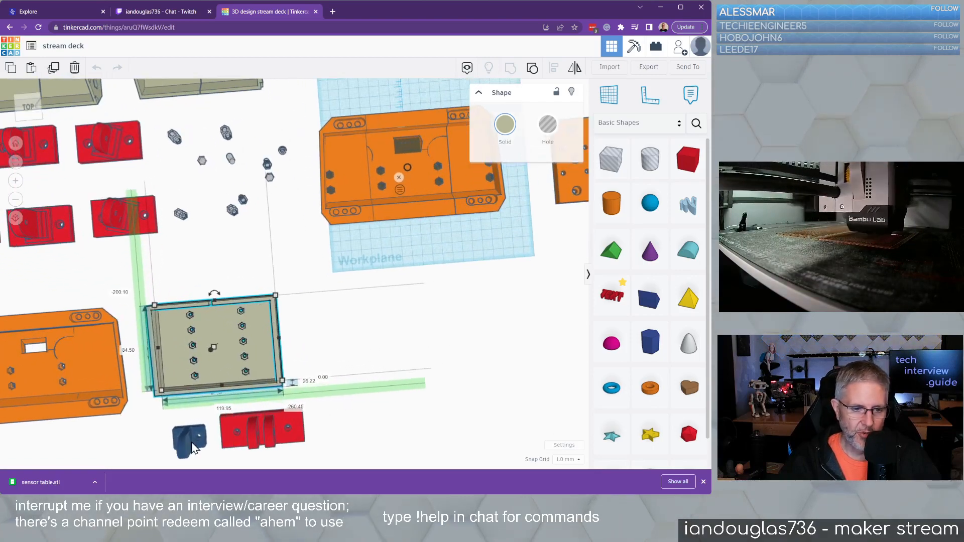
click(193, 448)
right_drag(376, 400, 338, 236)
scroll(338, 237, up, 2)
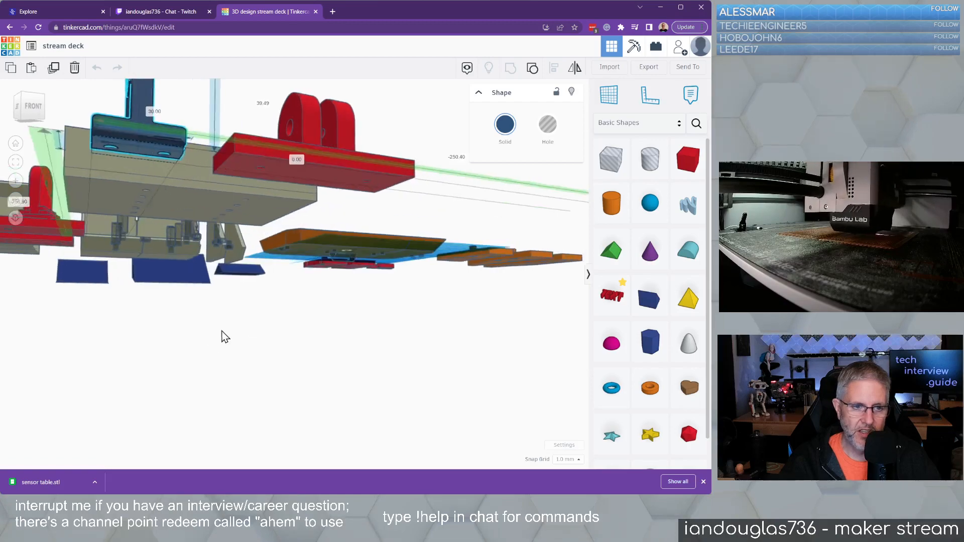
right_drag(224, 337, 485, 301)
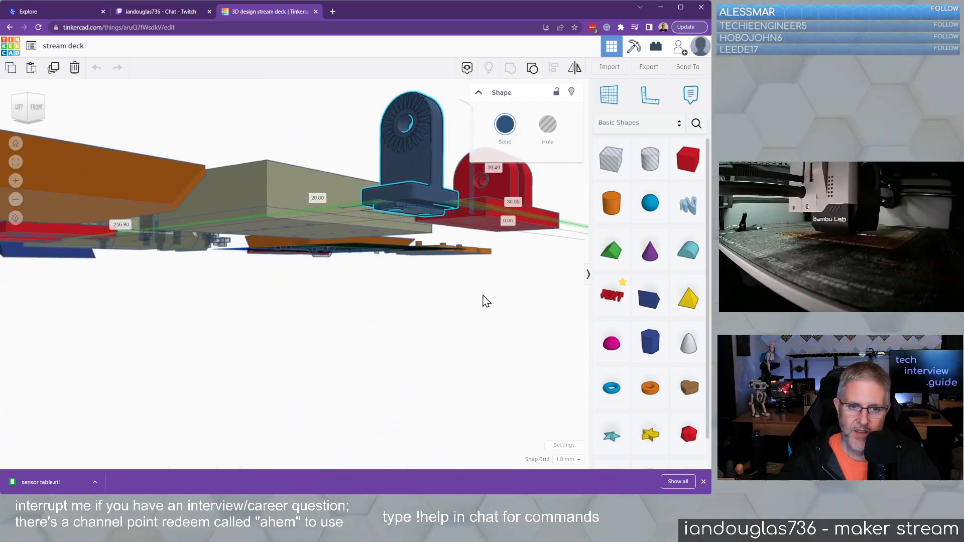
click(413, 301)
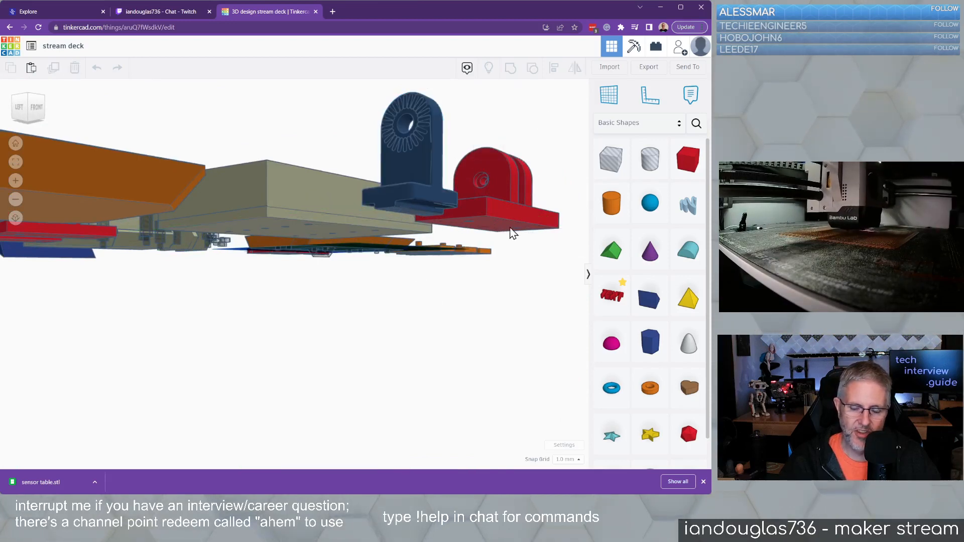
right_drag(527, 278, 450, 336)
scroll(450, 340, down, 3)
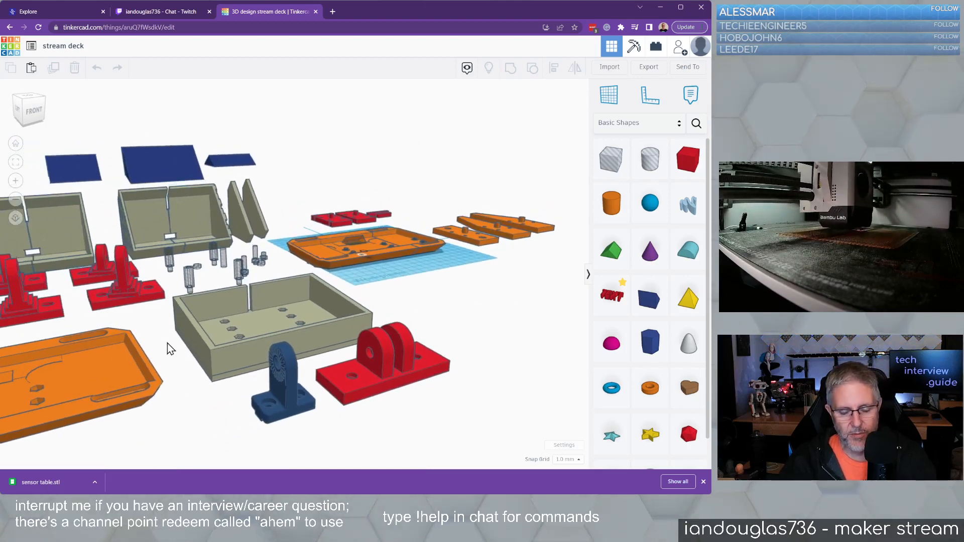
Examine the orange tray on the workplane, the plates behind it and the group of six red hinge brackets.
right_drag(542, 351, 525, 381)
scroll(468, 402, down, 1)
middle_drag(468, 402, 530, 317)
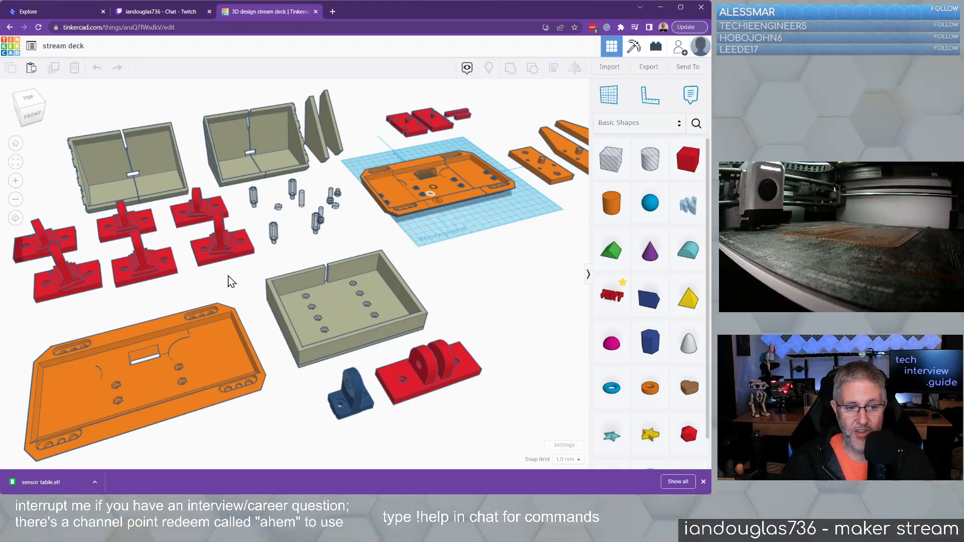
middle_drag(485, 250, 397, 363)
scroll(393, 363, up, 5)
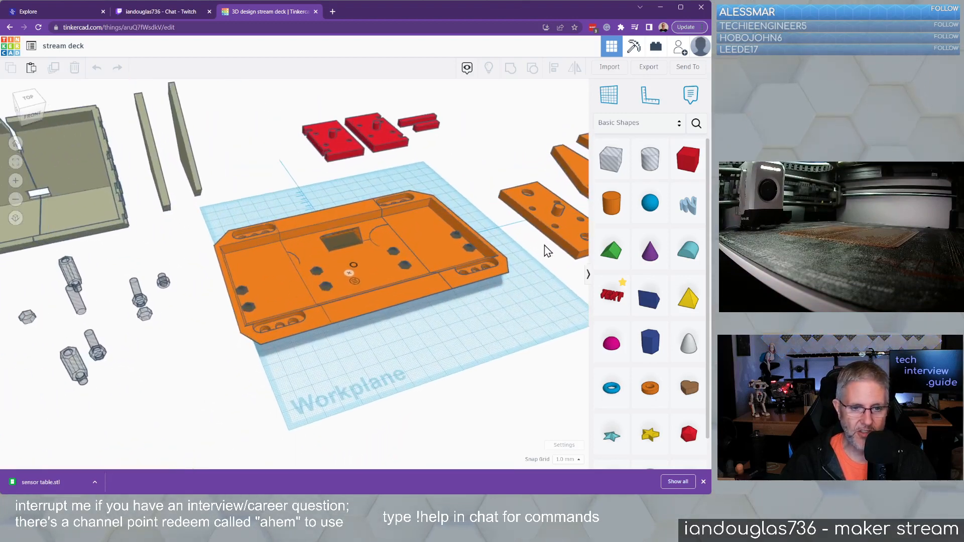
scroll(156, 323, down, 2)
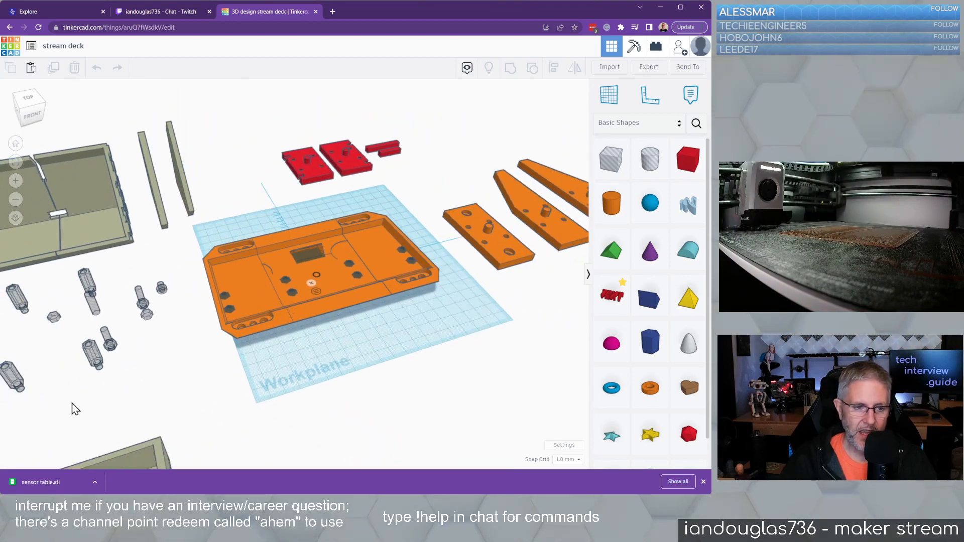
middle_drag(72, 404, 438, 294)
middle_drag(115, 332, 304, 261)
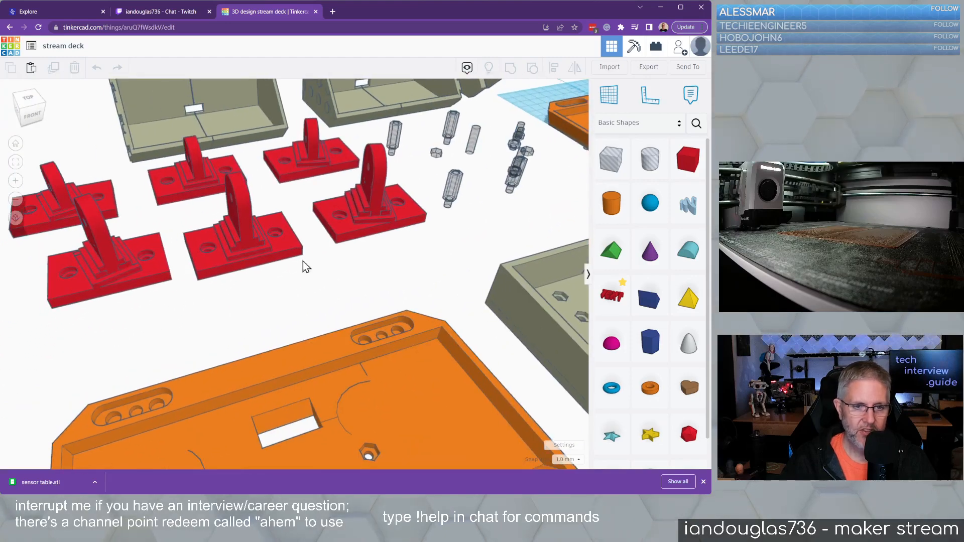
click(363, 216)
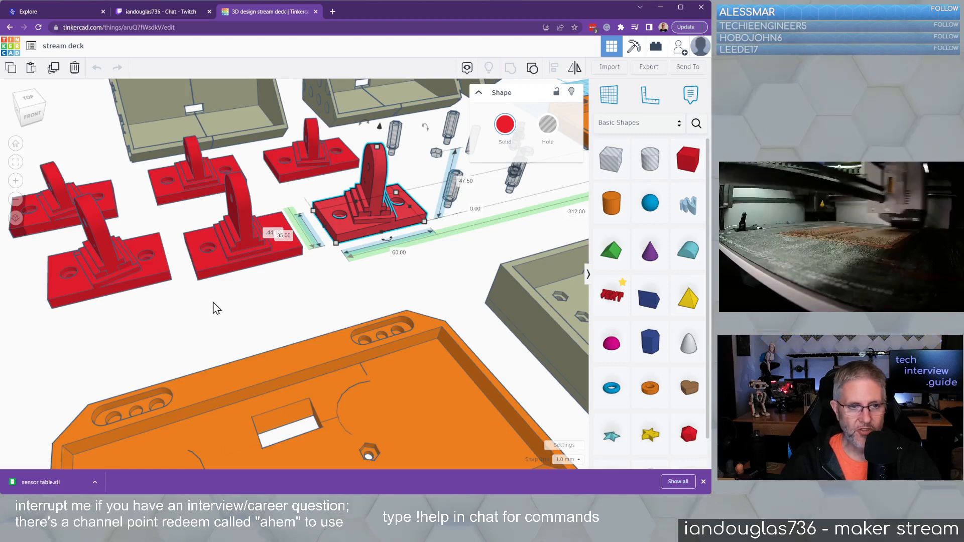
Move the slanted beige box beside the loose triangular side panels up against the neighbouring beige box.
scroll(215, 308, down, 2)
middle_drag(301, 327, 344, 381)
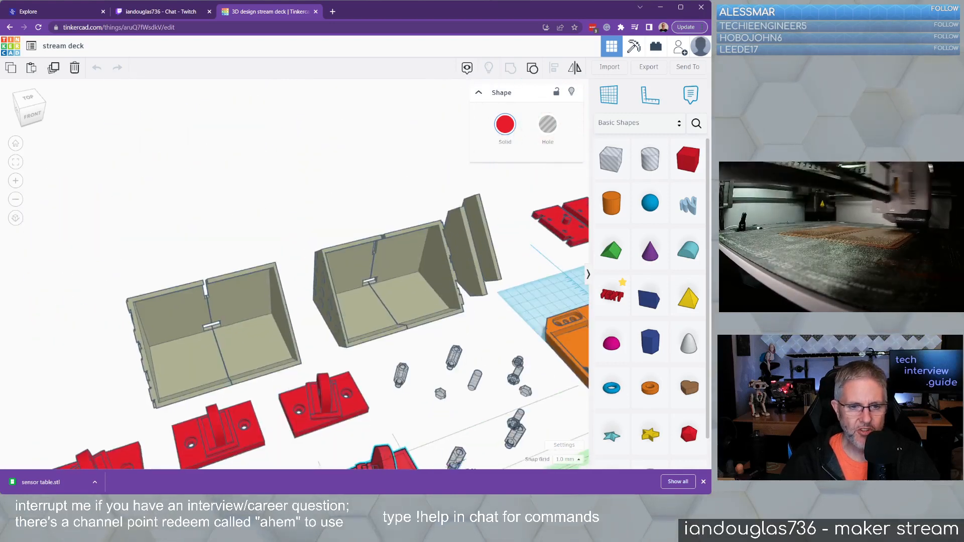
click(364, 319)
drag(365, 319, 321, 326)
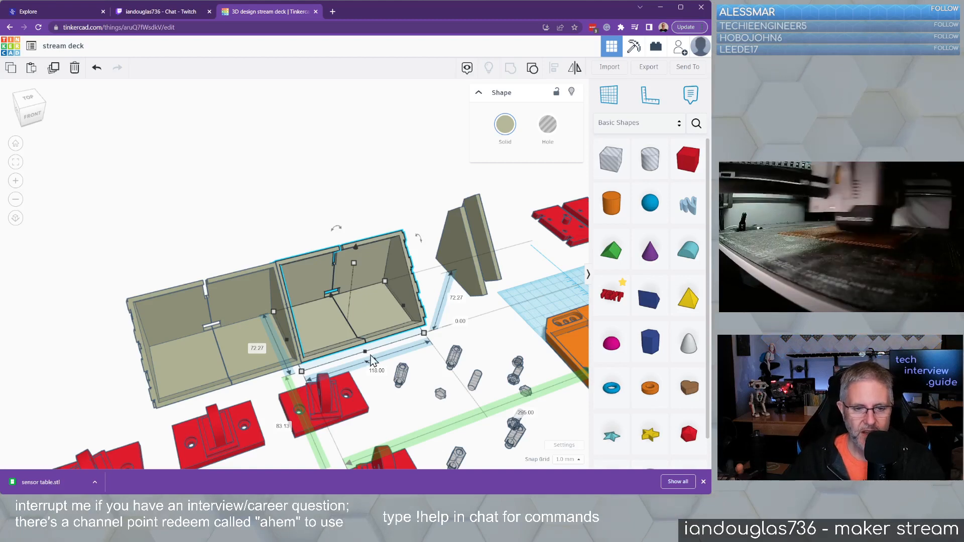
Ungroup the front-row red bracket nearest the bolts and clear the selection of its parts.
middle_drag(414, 393, 466, 318)
click(378, 294)
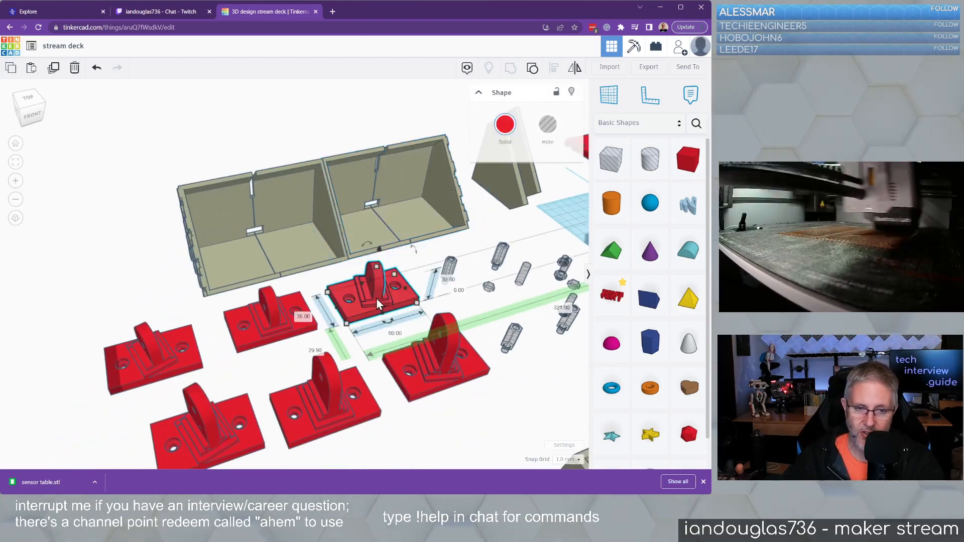
drag(376, 299, 446, 373)
key(ctrl+shift+g)
scroll(523, 405, up, 3)
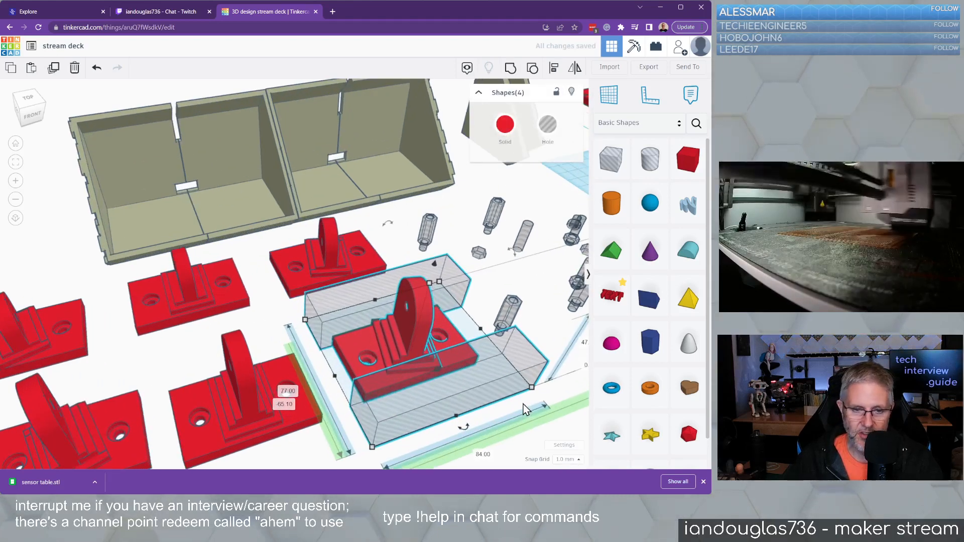
click(482, 279)
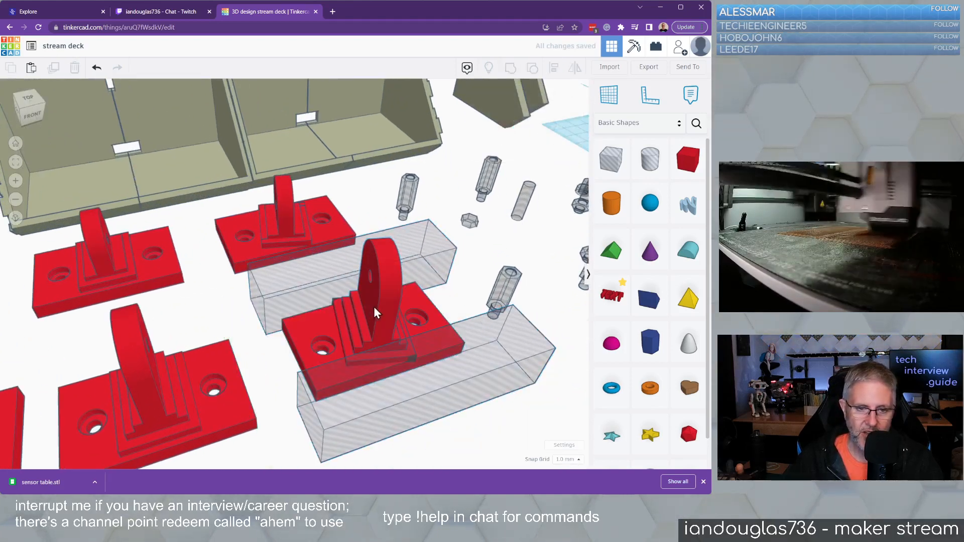
Rotate the upright hinge tab of the ungrouped bracket by -7.5° about its vertical axis.
click(373, 306)
drag(406, 374, 422, 402)
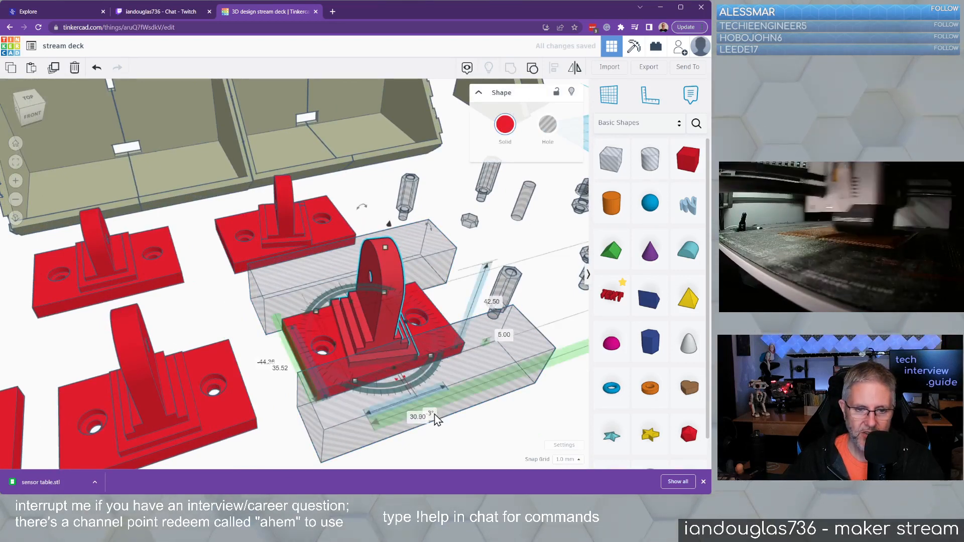
text(-7.5)
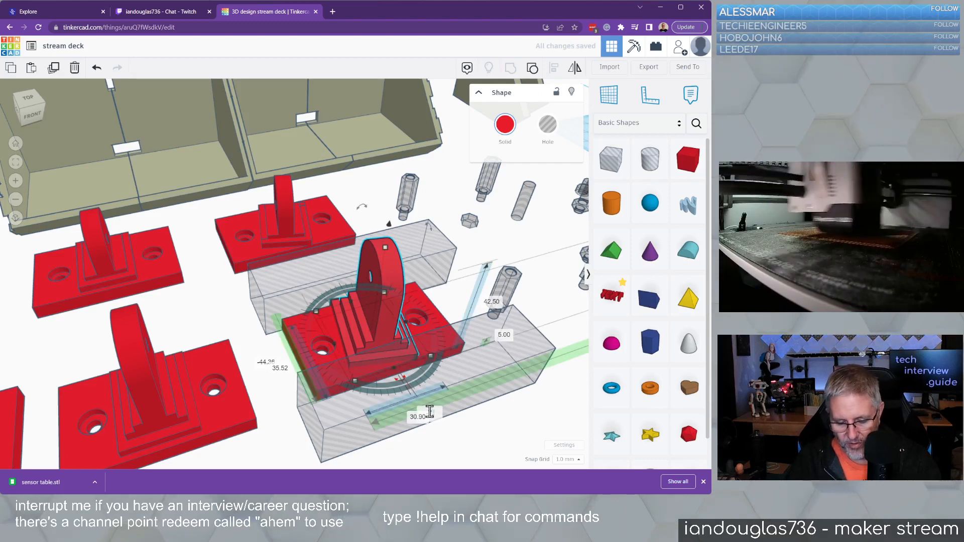
key(Return)
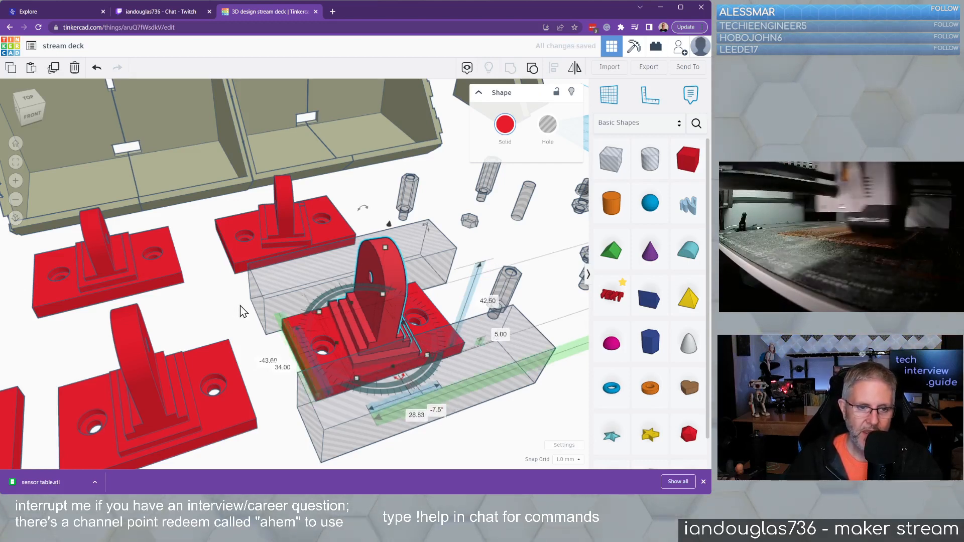
Group the rotated hinge tab with its base plate and both hole boxes into one bracket again.
click(279, 299)
shift+click(309, 318)
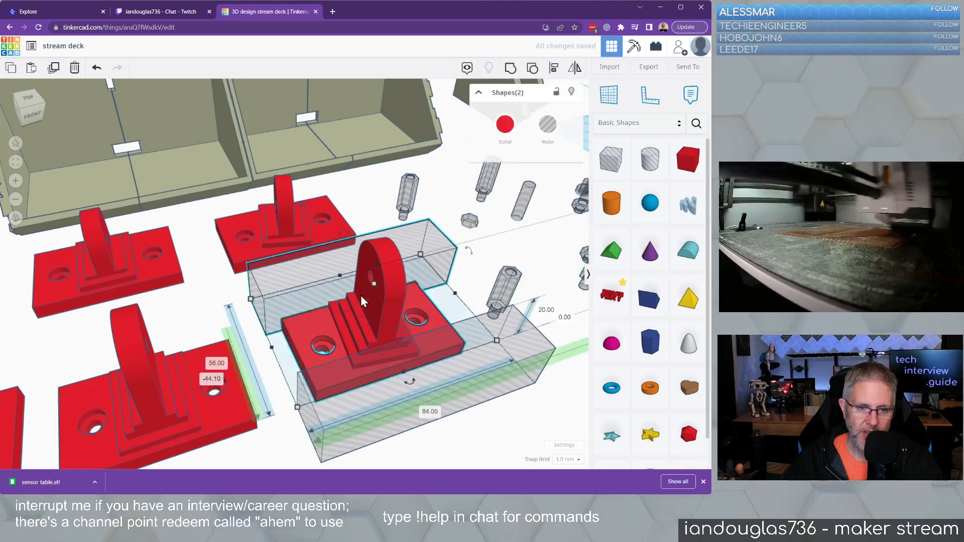
shift+click(368, 301)
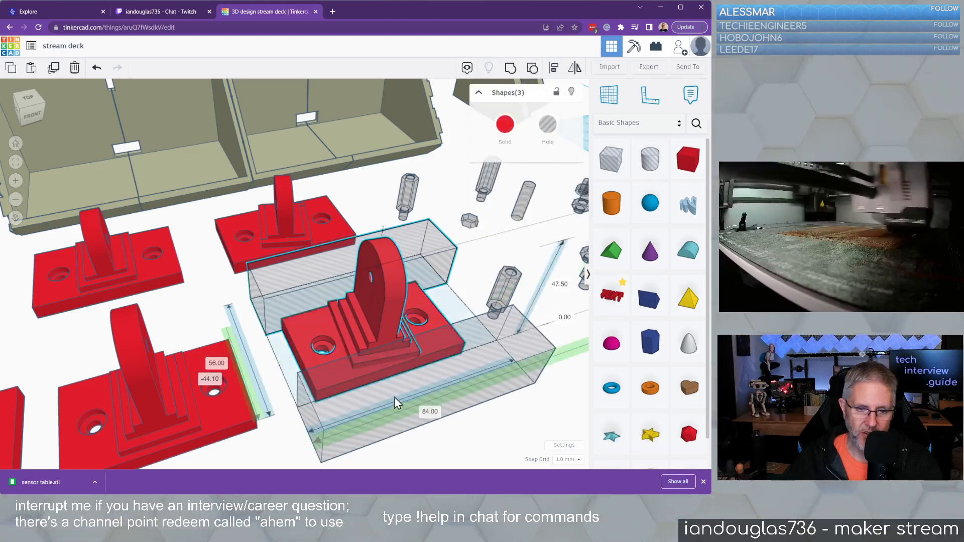
shift+click(394, 401)
key(ctrl+g)
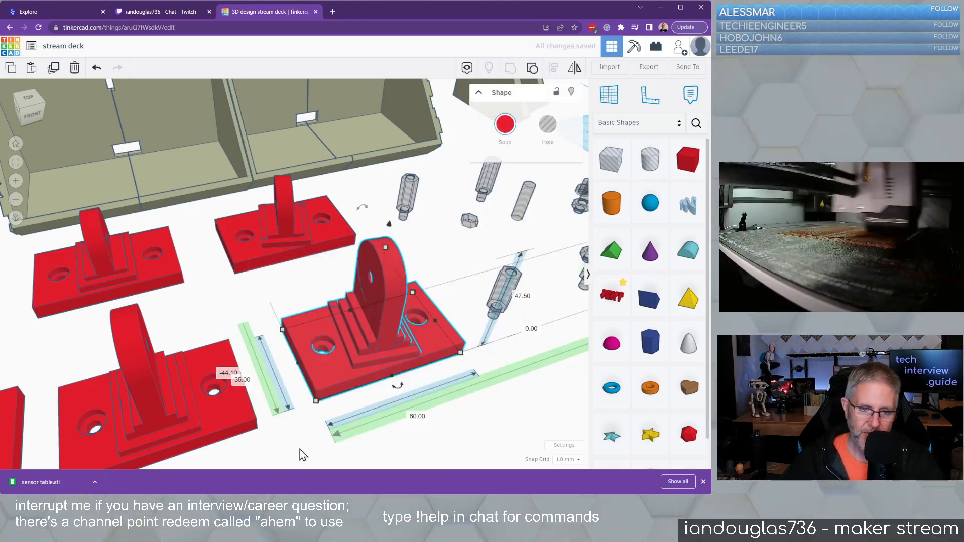
Ungroup the front-row red bracket farthest from the bolts into its base, hinge tab and hole boxes.
click(334, 409)
right_drag(365, 434, 355, 418)
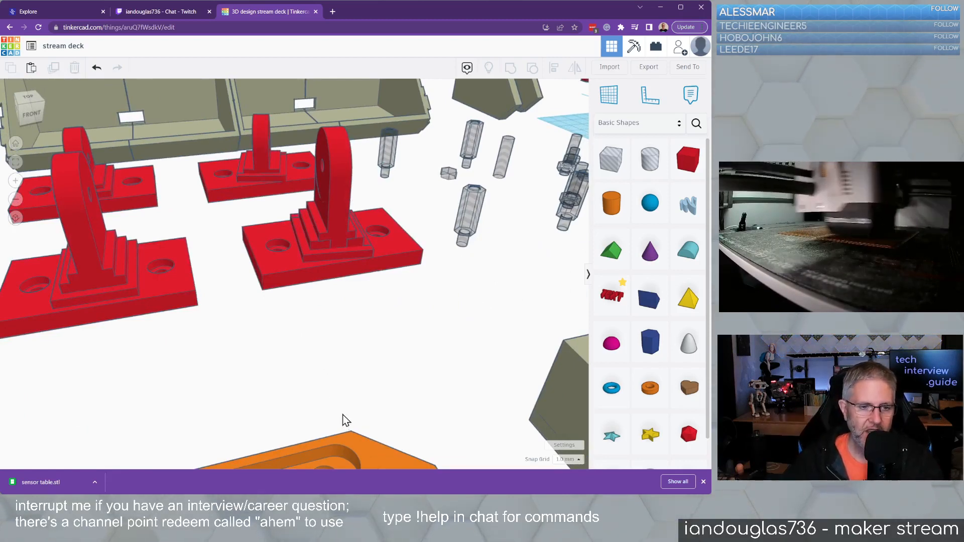
middle_drag(236, 349, 429, 335)
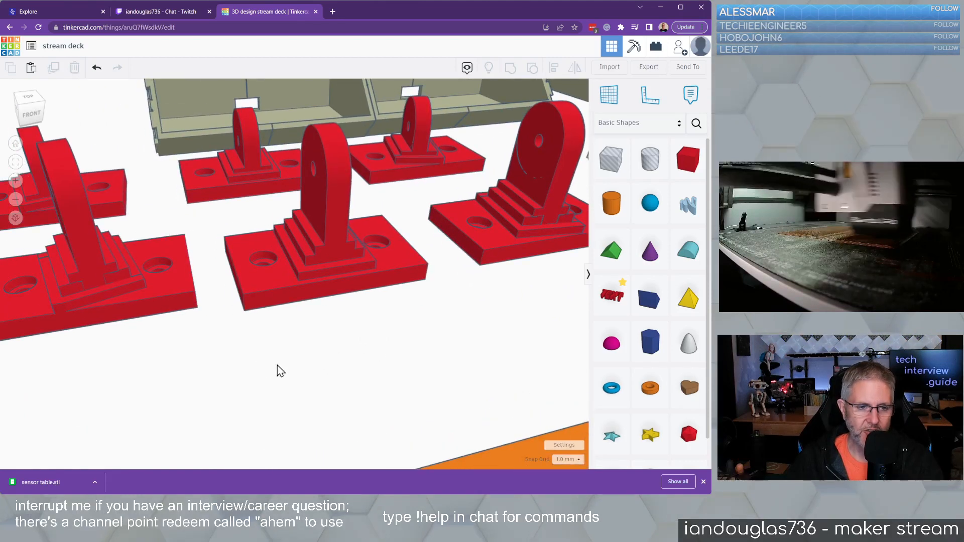
click(90, 276)
drag(90, 276, 104, 286)
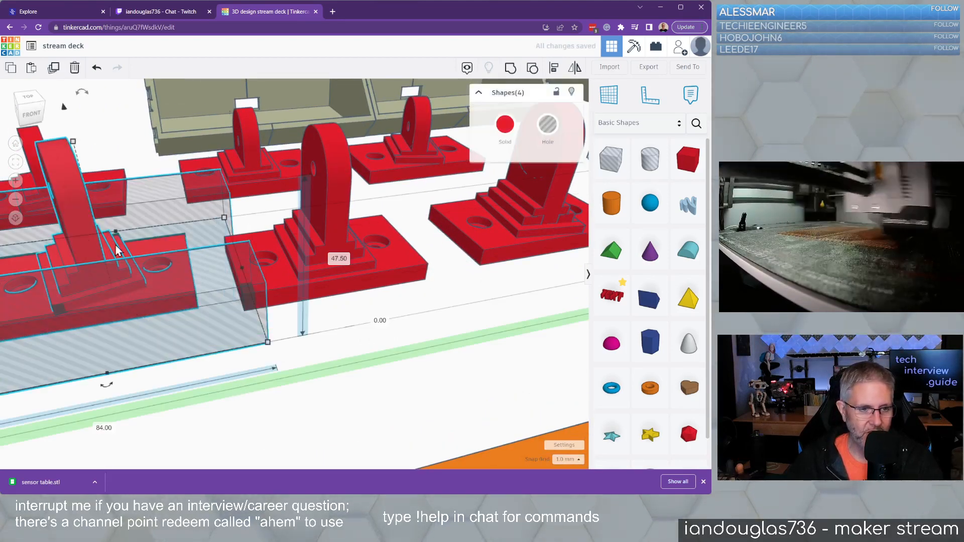
Try rotating all parts of the ungrouped bracket together, undoing each attempt.
mouse_move(107, 385)
mouse_down()
mouse_move(98, 417)
mouse_move(104, 397)
mouse_up()
scroll(104, 396, down, 2)
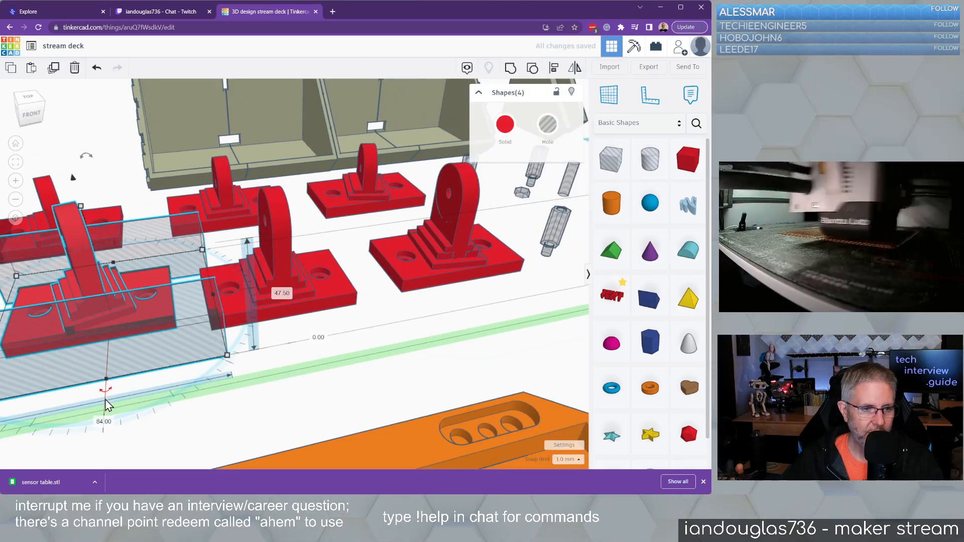
key(ctrl+z)
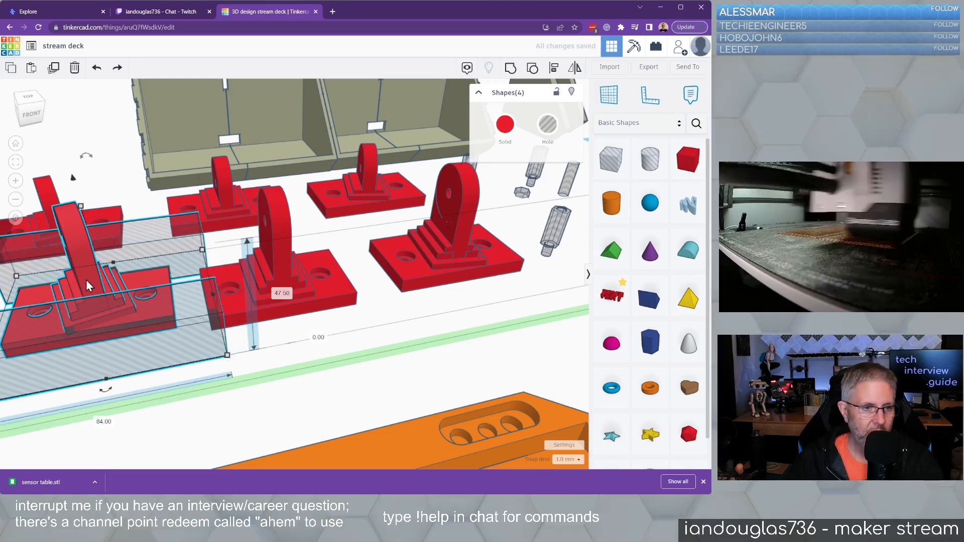
drag(105, 390, 103, 435)
scroll(104, 435, down, 2)
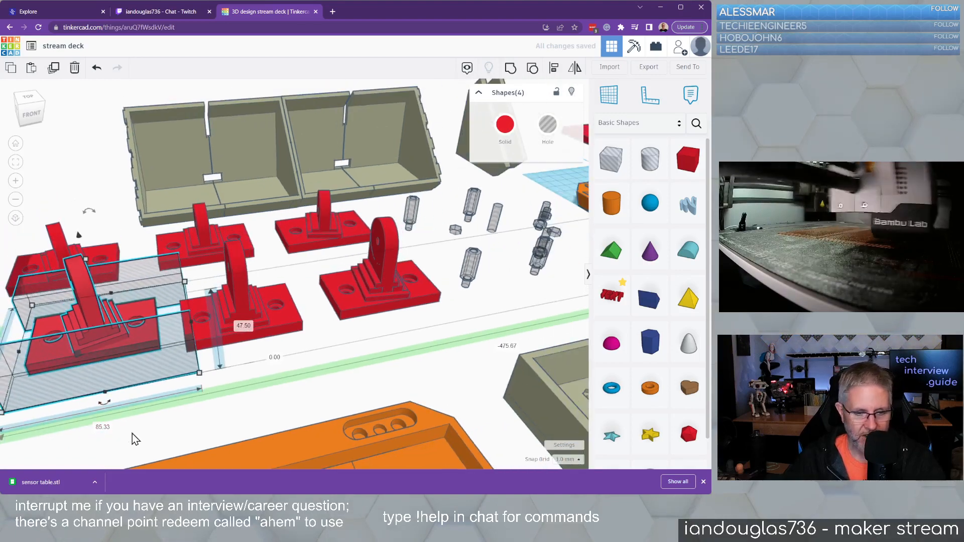
middle_drag(168, 432, 361, 394)
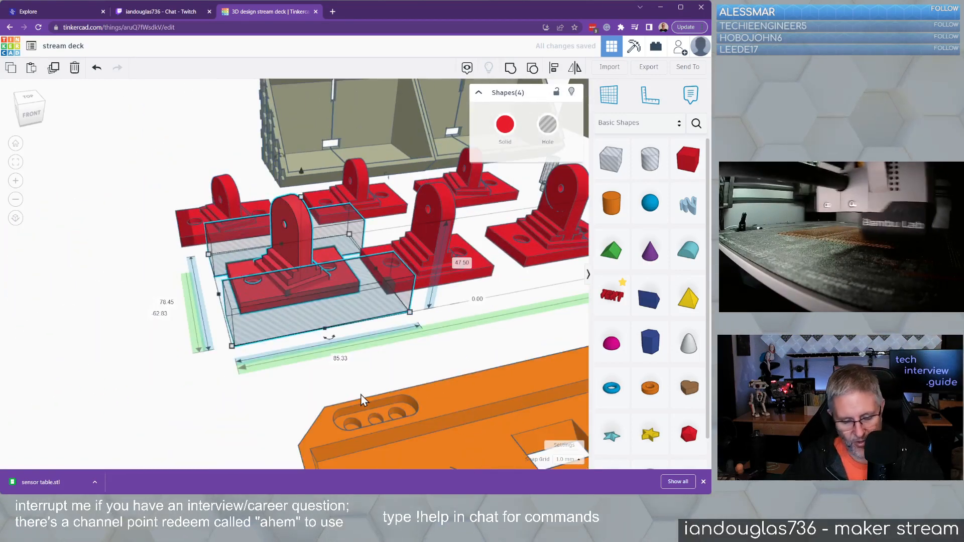
key(ctrl+z)
scroll(321, 339, up, 1)
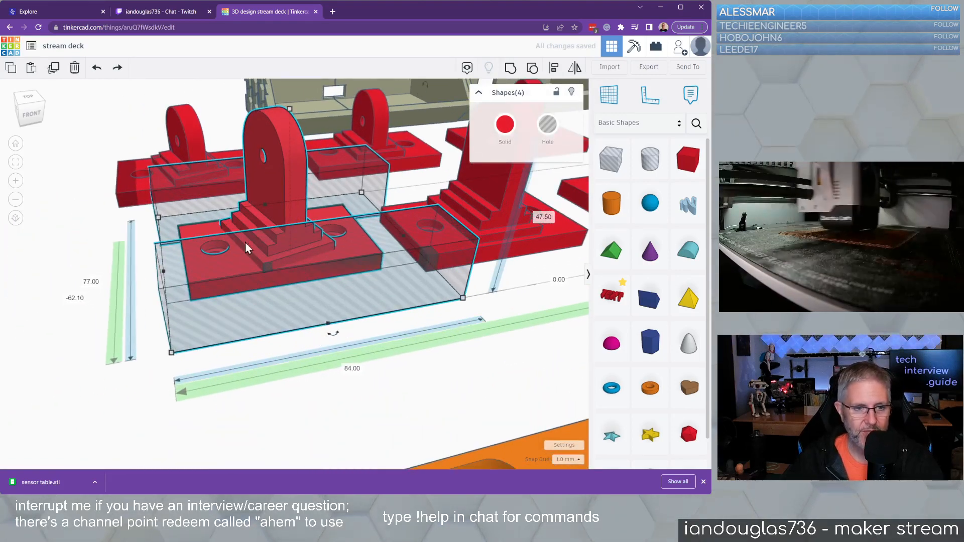
Rotate only the upright hinge tab of the ungrouped bracket by 7.5° about its vertical axis.
click(139, 384)
click(288, 193)
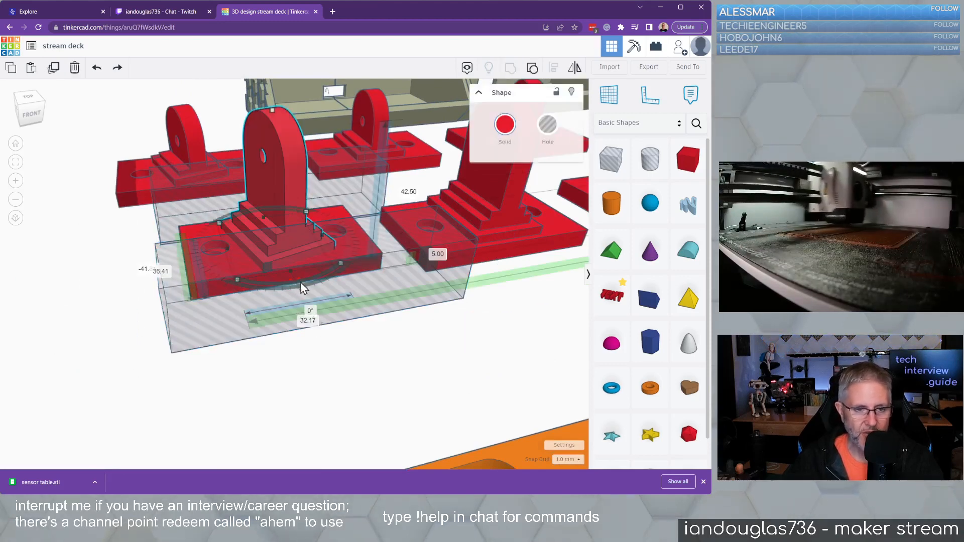
drag(300, 283, 294, 295)
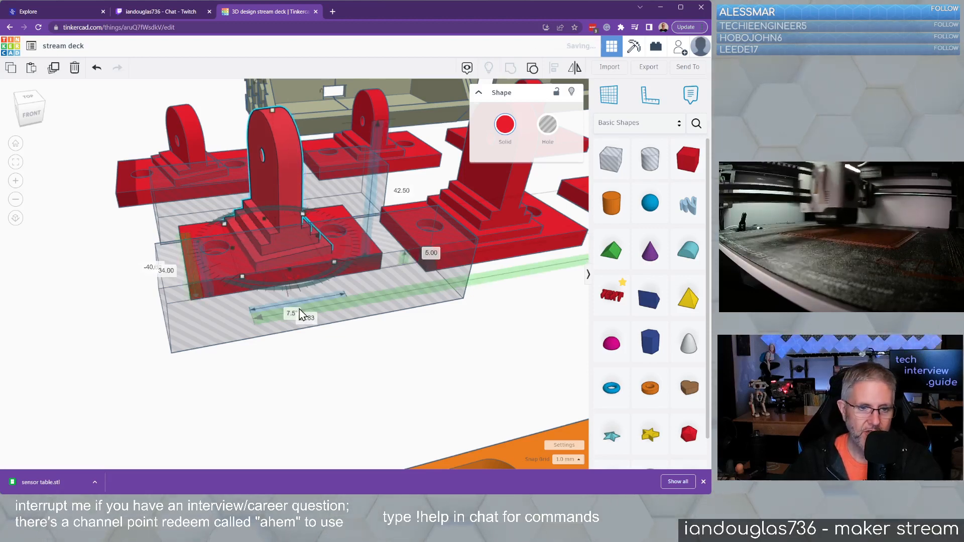
click(534, 344)
Group the second rotated hinge tab with its base plate and the two surrounding hole boxes.
right_drag(533, 342, 436, 337)
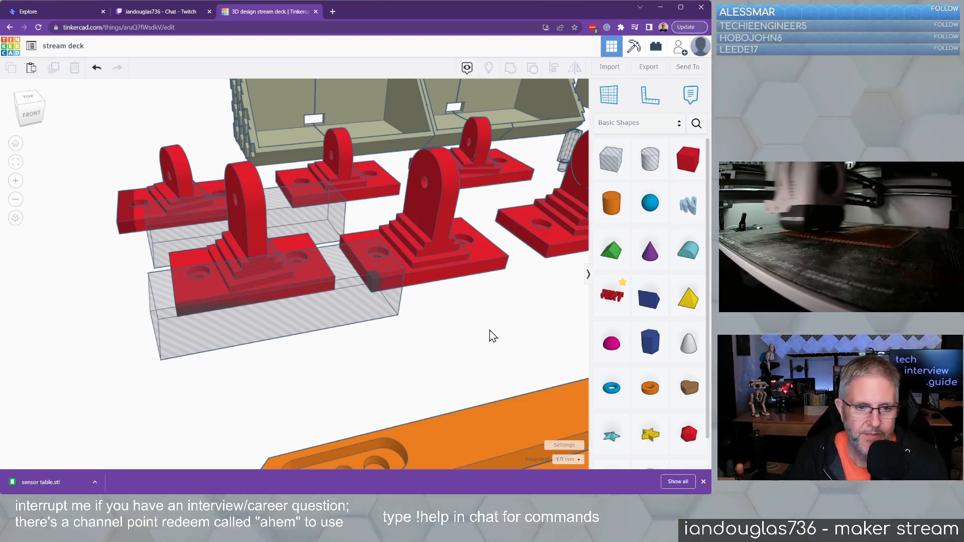
right_drag(277, 384, 284, 401)
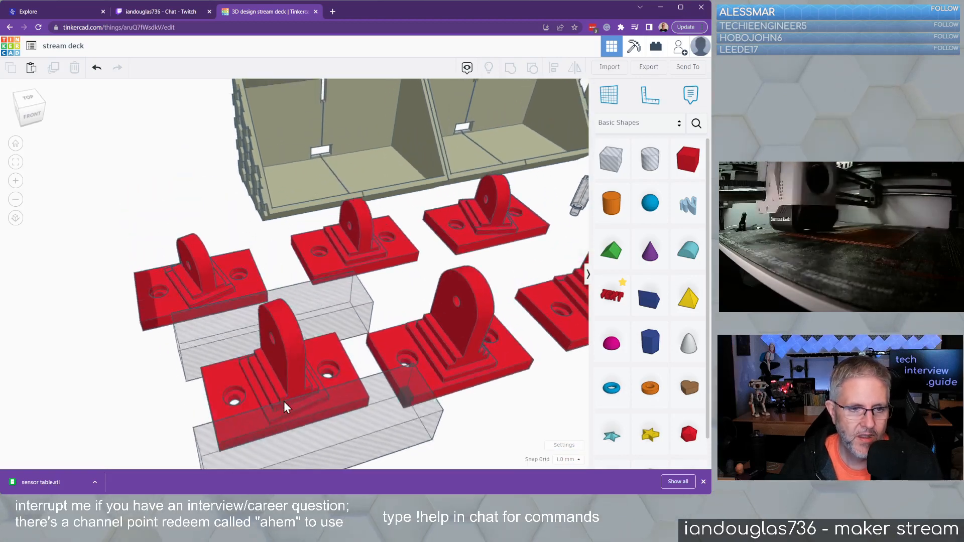
scroll(281, 397, down, 5)
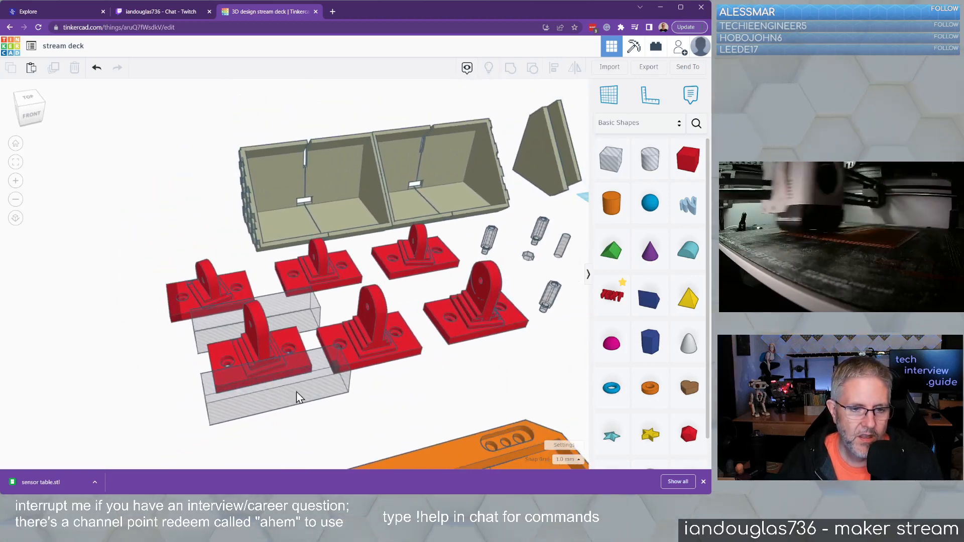
right_drag(416, 379, 399, 437)
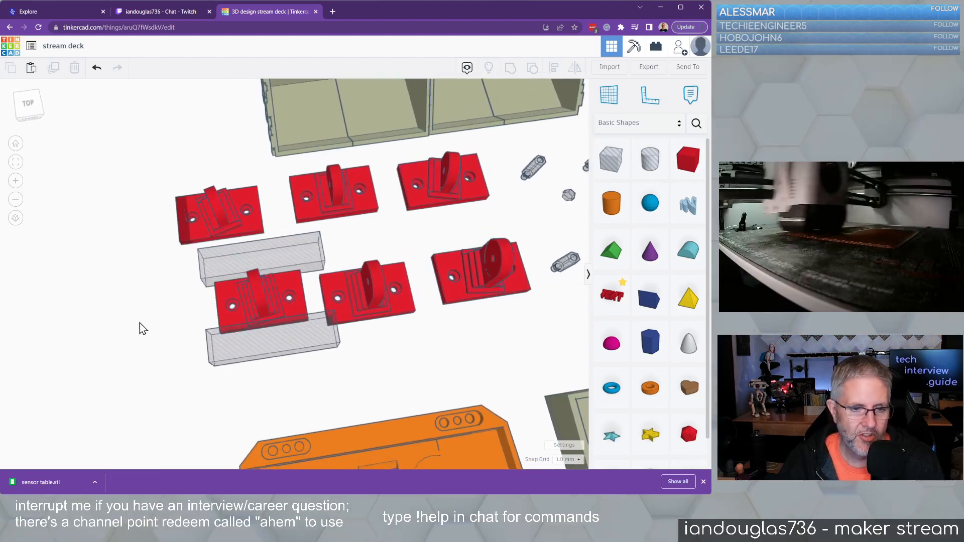
drag(159, 273, 256, 346)
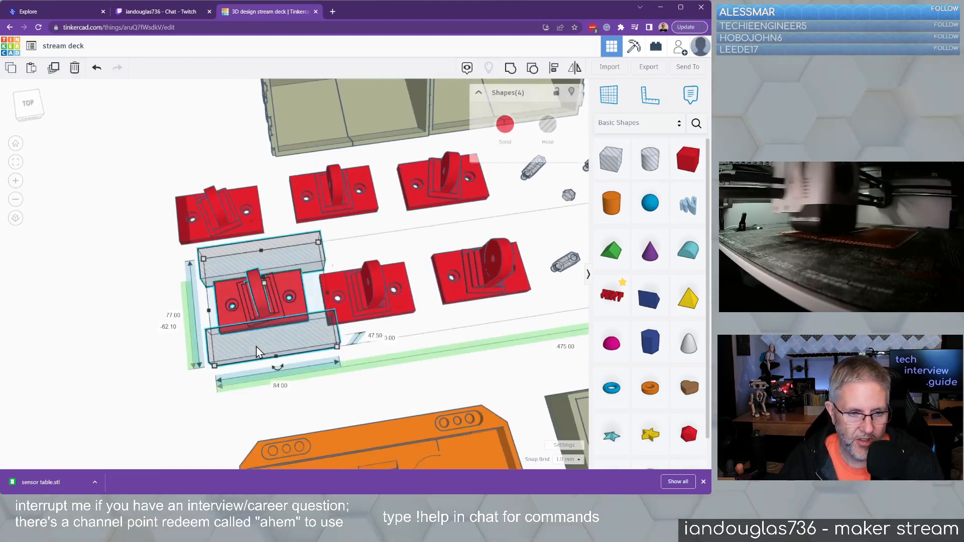
key(ctrl+g)
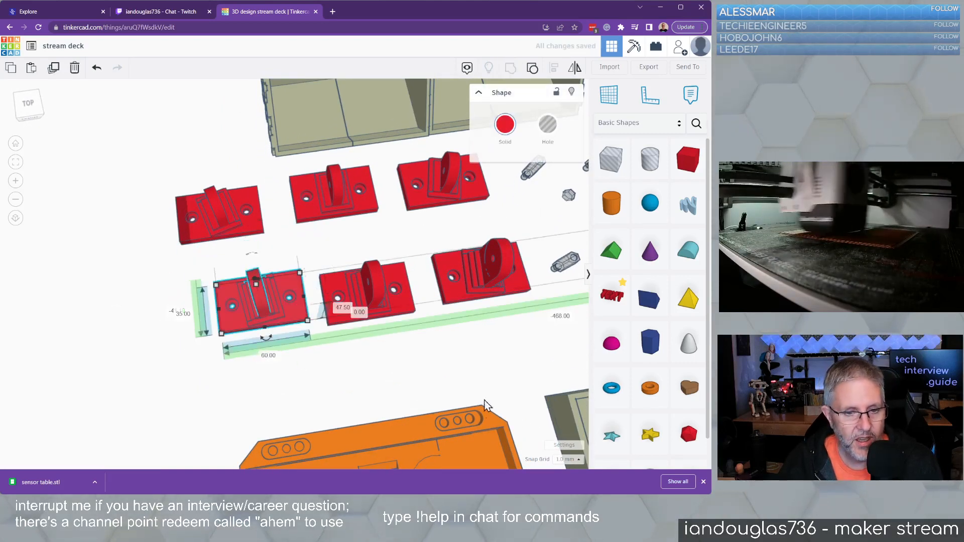
click(498, 380)
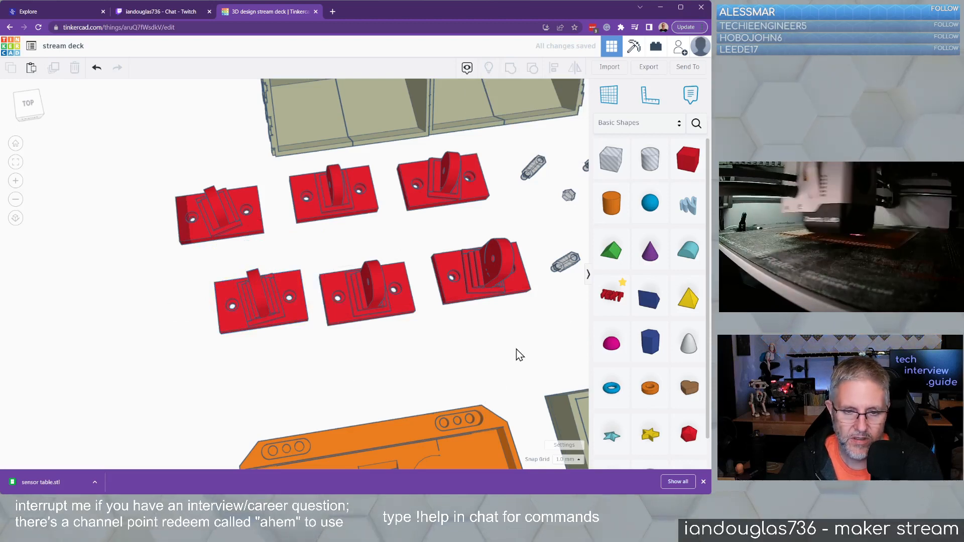
Examine the blue and red hinge brackets in front of the beige tray with hexagonal bolt recesses.
right_drag(516, 348, 491, 315)
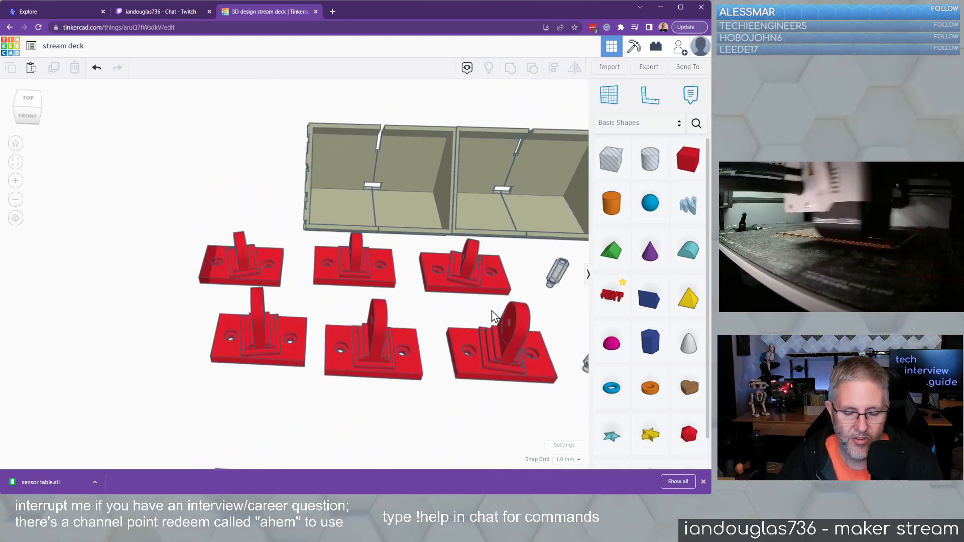
middle_drag(488, 407, 311, 167)
scroll(349, 234, down, 3)
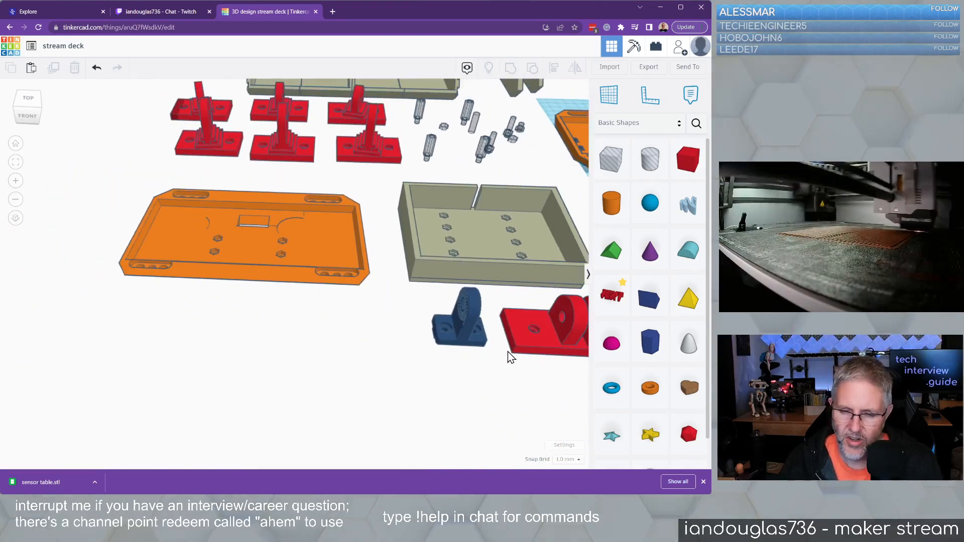
right_drag(565, 387, 391, 371)
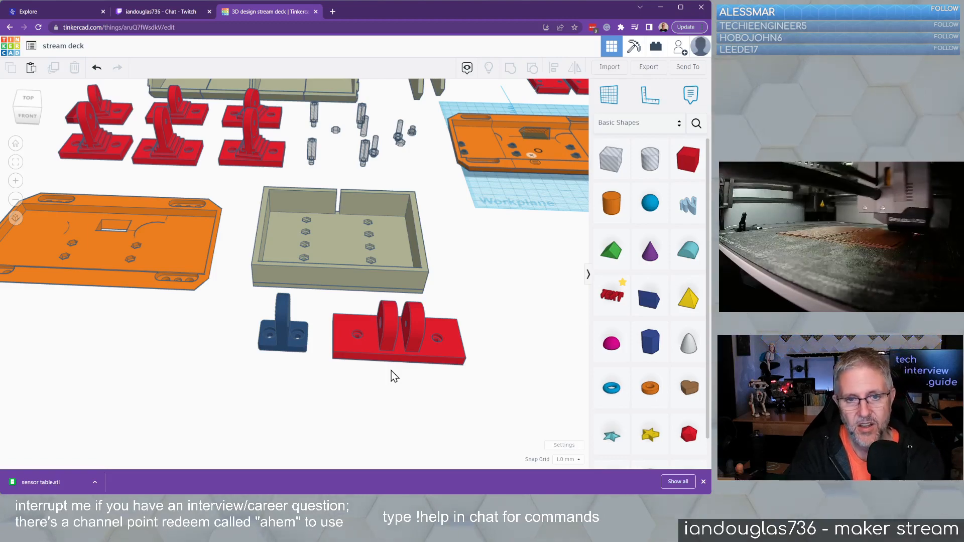
Examine the orange tray on the workplane, including its bolt recesses, cut-out and corner slots.
scroll(372, 369, up, 1)
middle_drag(522, 272, 307, 478)
scroll(358, 417, up, 3)
scroll(359, 423, up, 2)
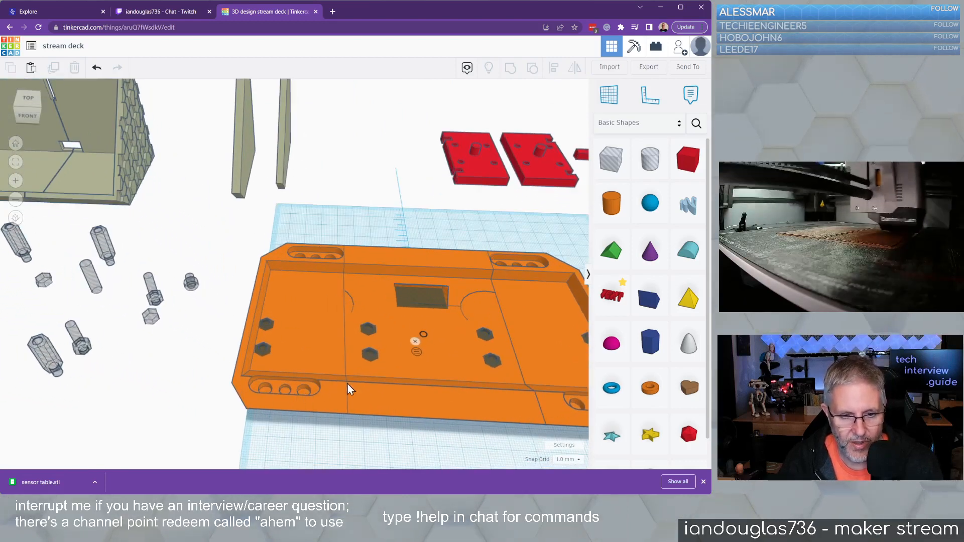
scroll(396, 385, down, 1)
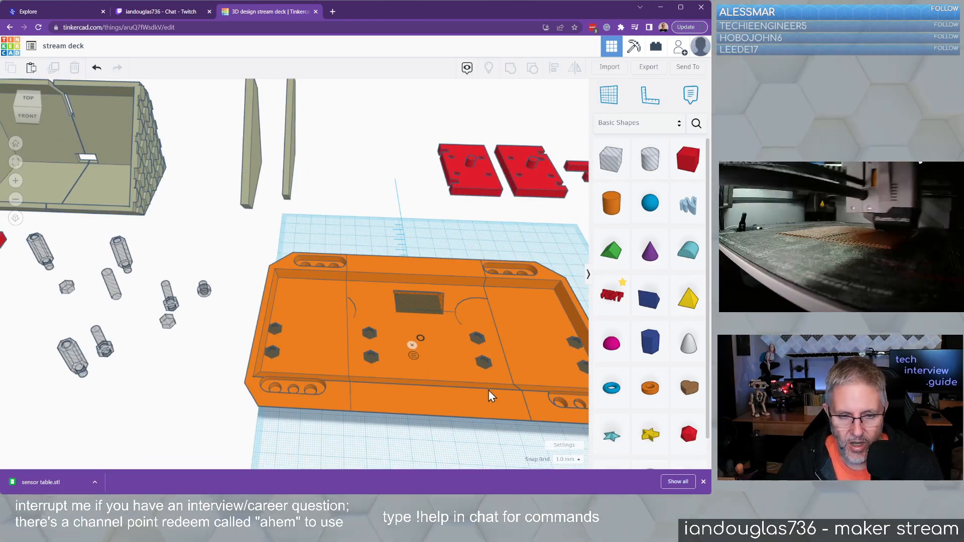
scroll(482, 421, down, 3)
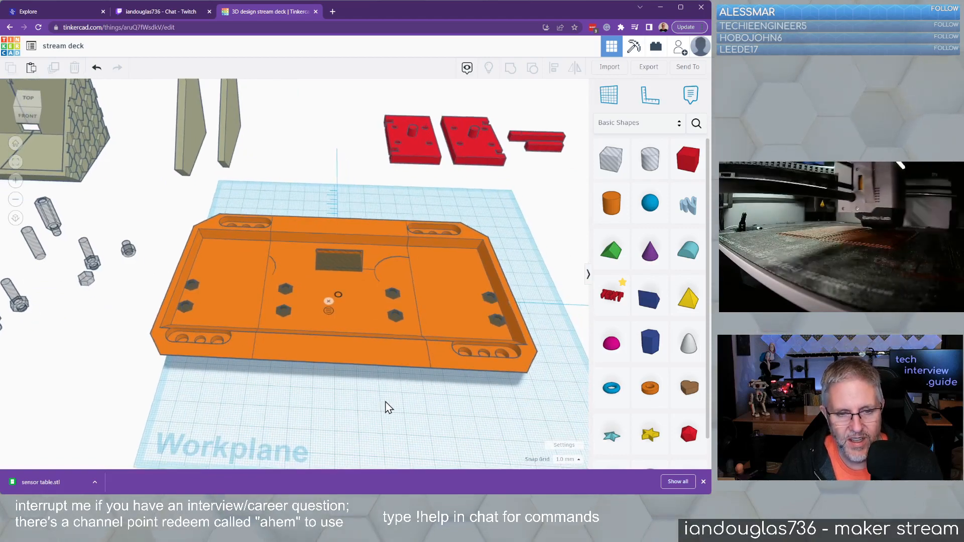
right_drag(389, 408, 404, 312)
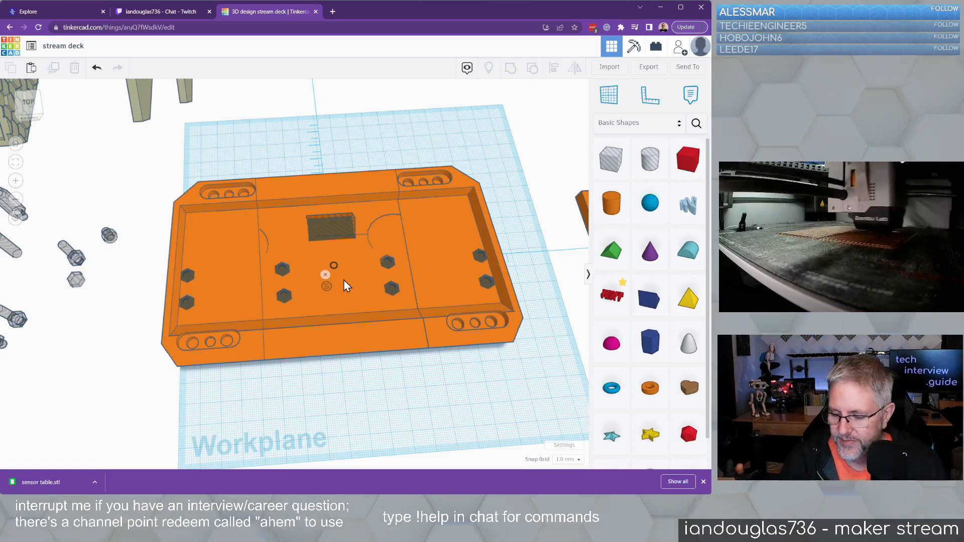
scroll(531, 385, down, 4)
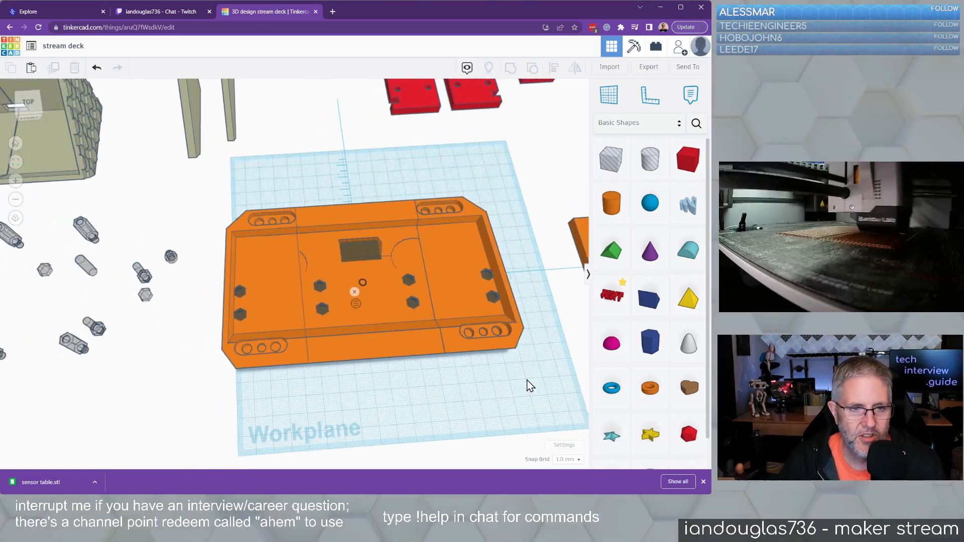
scroll(530, 368, down, 2)
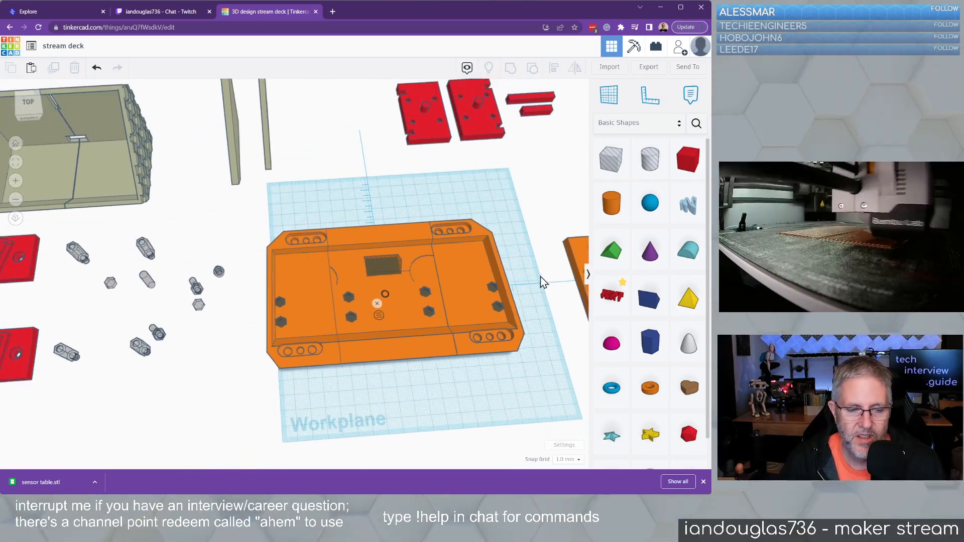
scroll(543, 281, down, 3)
Inspect the dimensions of the two red notched plates and two red bars behind the workplane.
middle_drag(560, 221, 314, 318)
drag(432, 198, 252, 293)
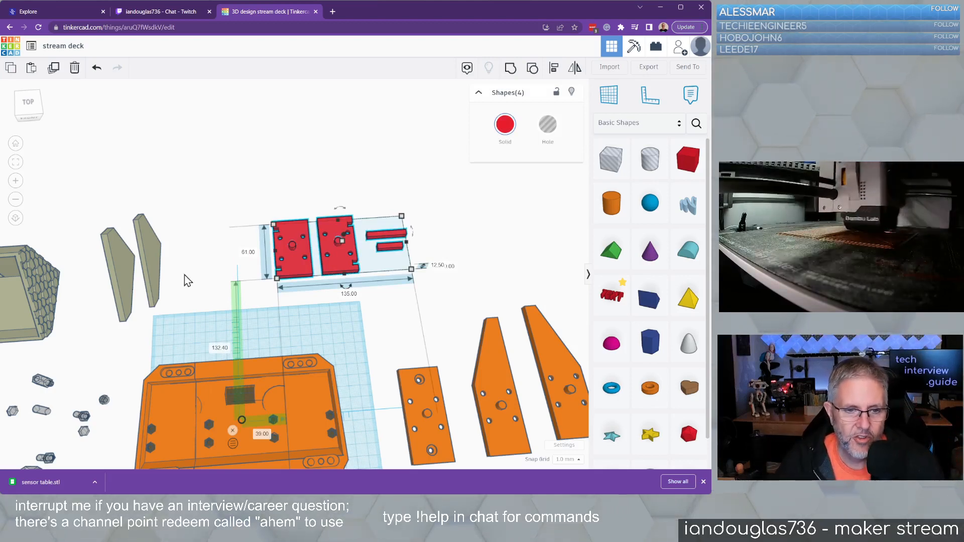
click(439, 313)
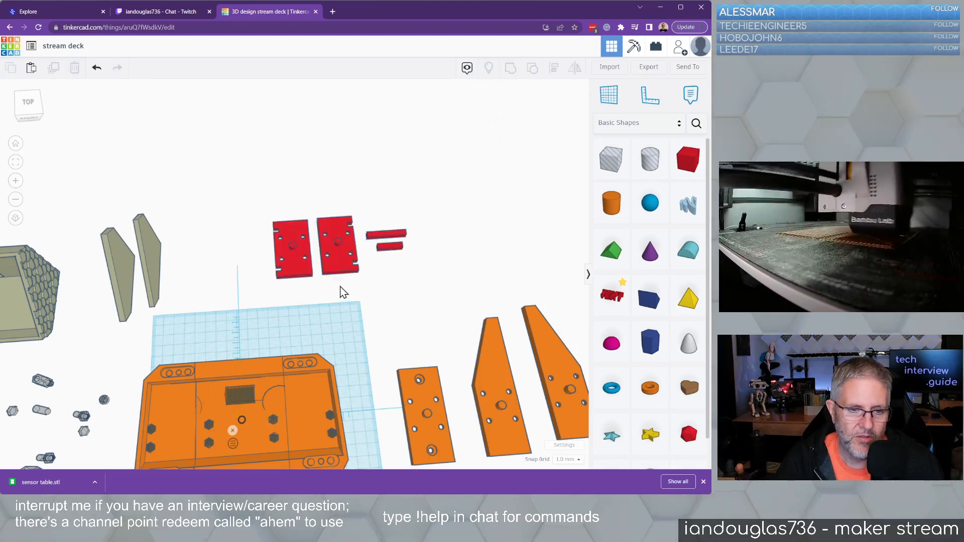
click(339, 251)
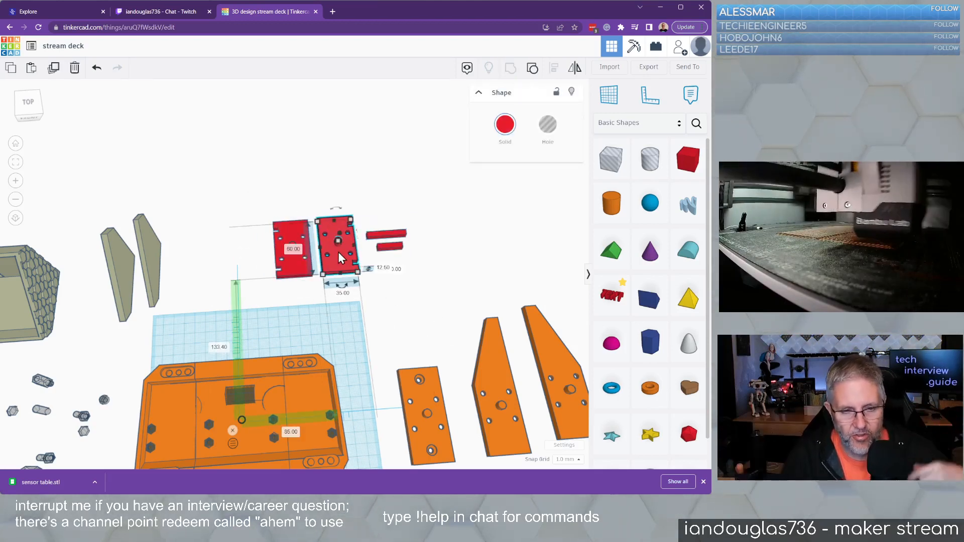
click(384, 268)
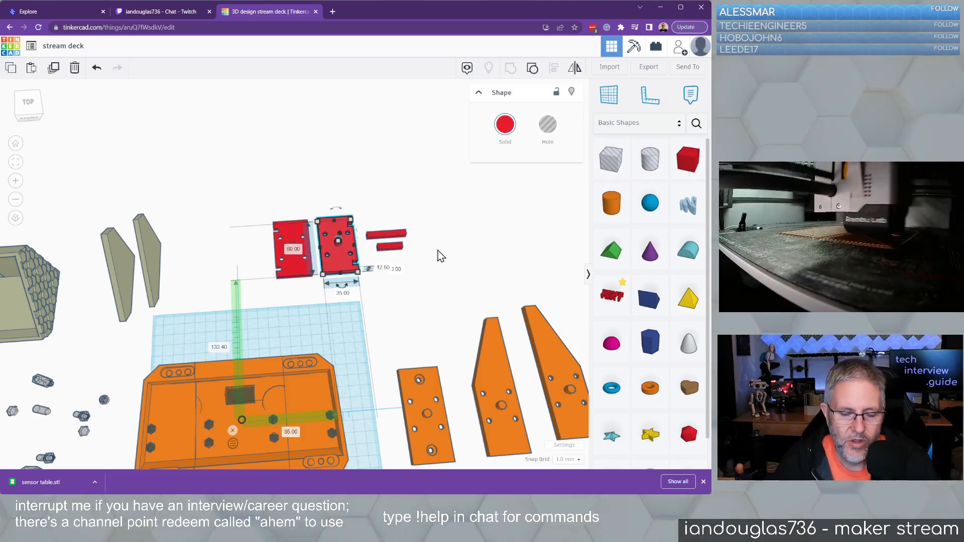
click(456, 252)
Inspect the red plates' pegs and holes up close from the side, and the size of the shorter red bar.
right_drag(456, 251, 374, 332)
scroll(374, 332, up, 5)
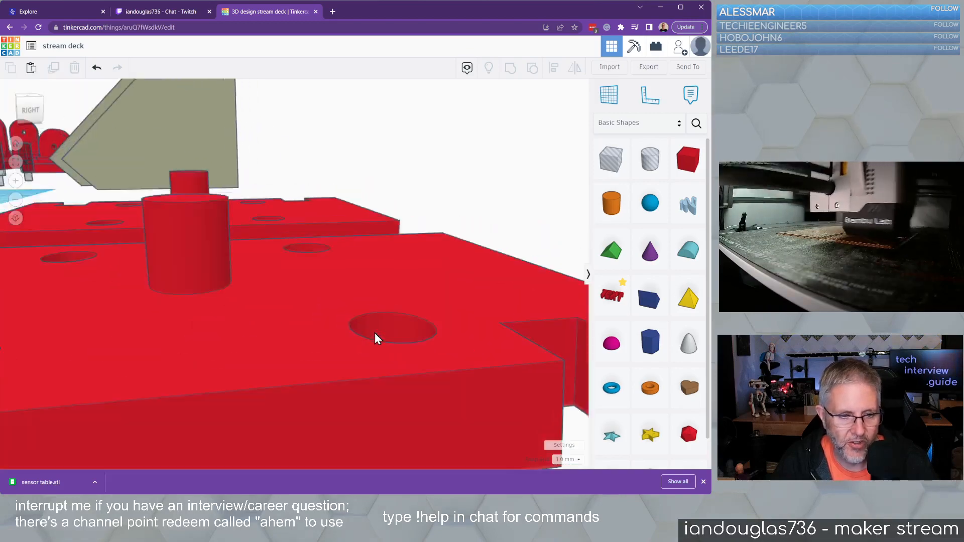
scroll(375, 332, down, 3)
scroll(230, 418, up, 2)
right_drag(230, 418, 217, 347)
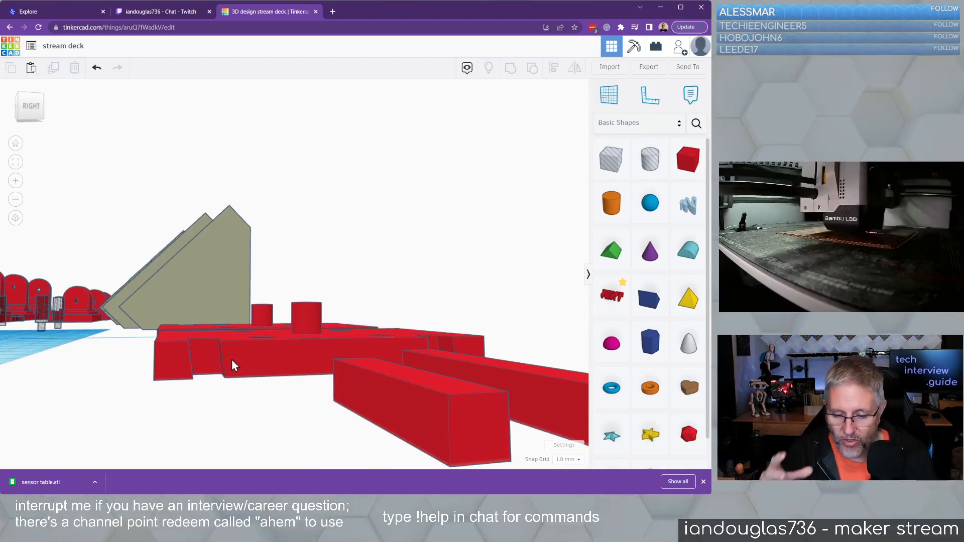
click(389, 396)
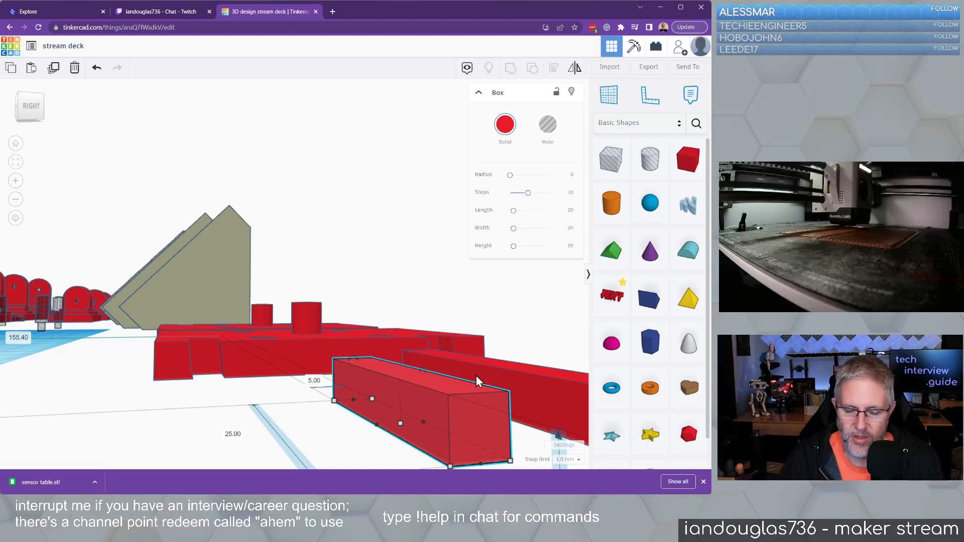
scroll(404, 410, down, 5)
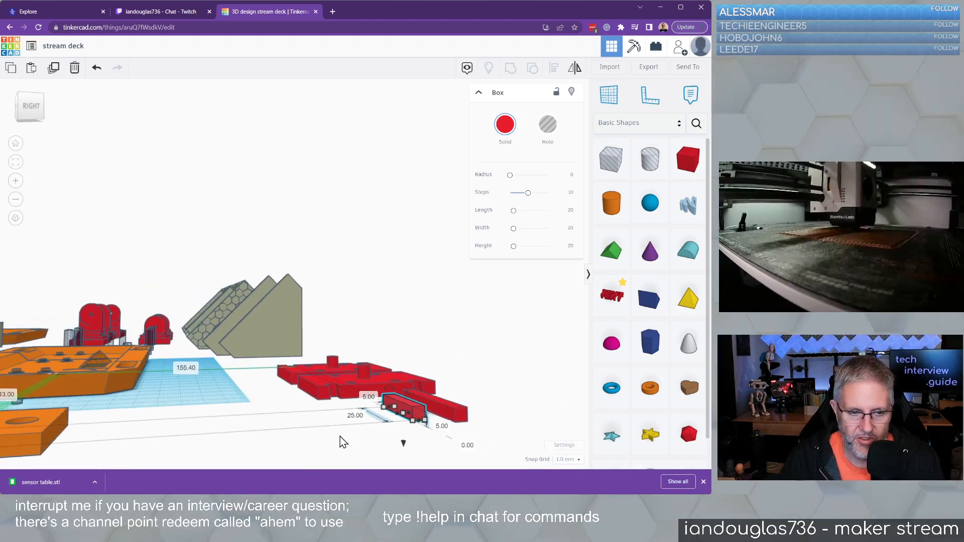
Move the outermost angled orange side plate closer to the matching angled plate, and select the rectangular orange plate.
right_drag(282, 439, 315, 442)
scroll(277, 411, down, 2)
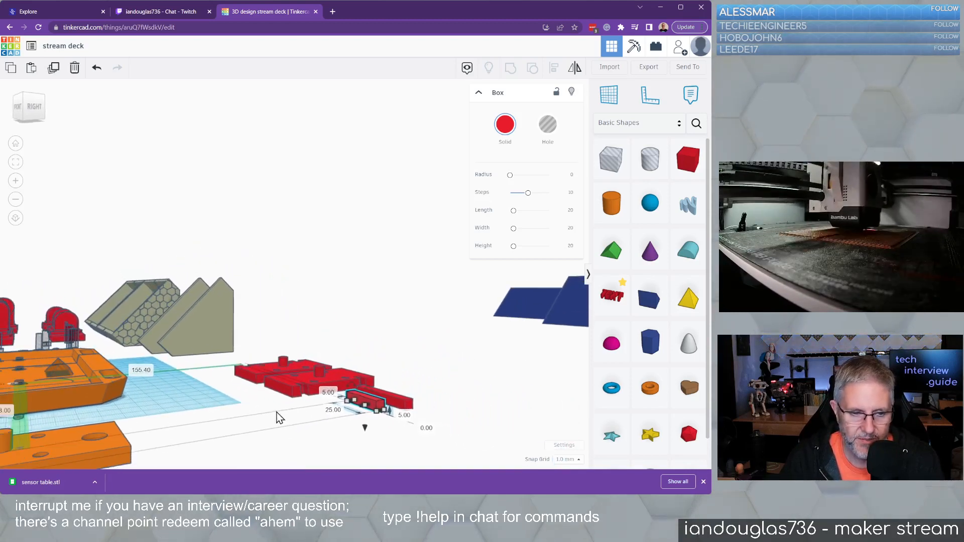
right_drag(276, 412, 253, 428)
middle_drag(253, 427, 388, 271)
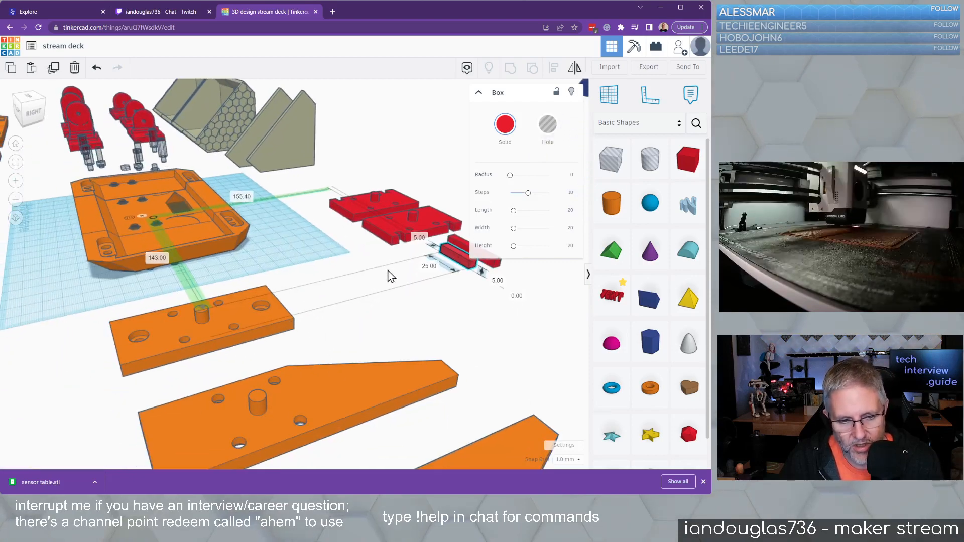
scroll(402, 280, down, 3)
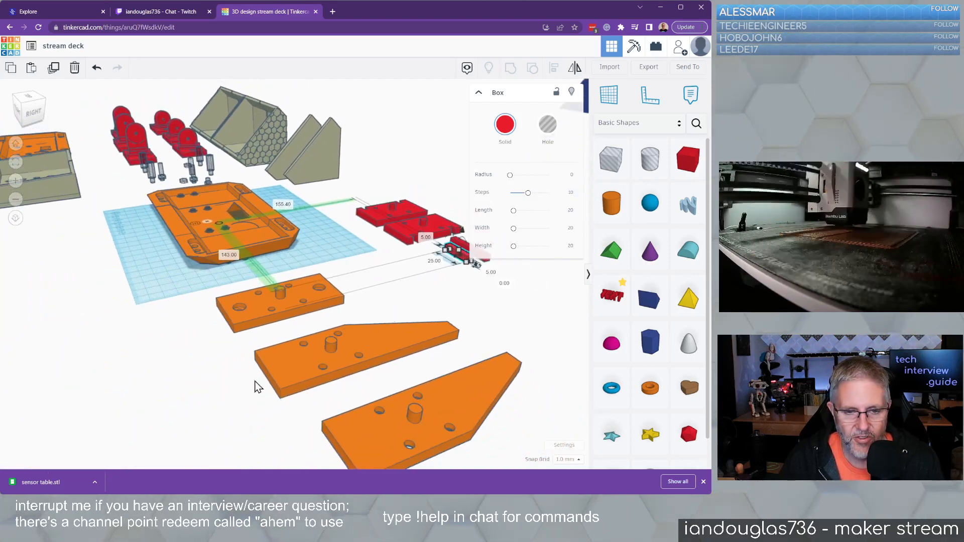
right_drag(121, 383, 200, 403)
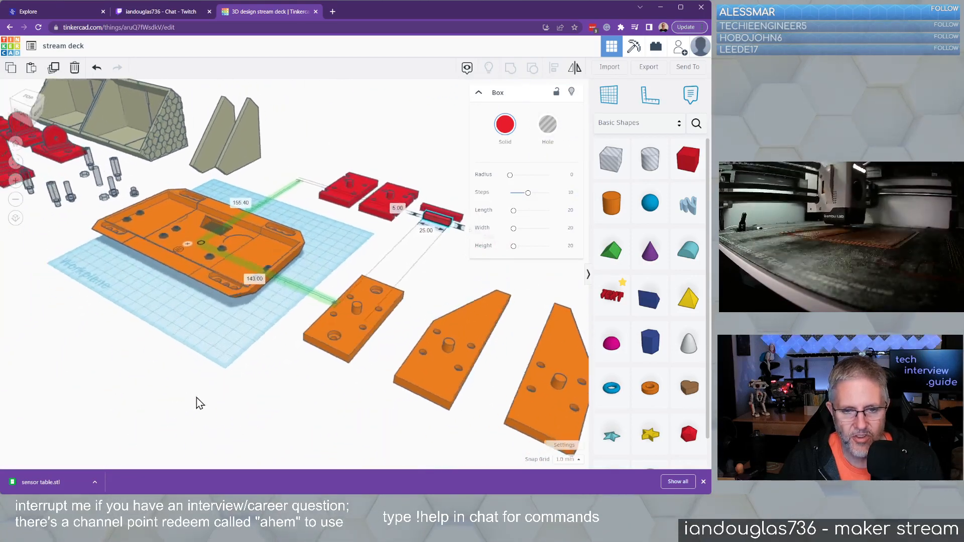
drag(556, 396, 516, 387)
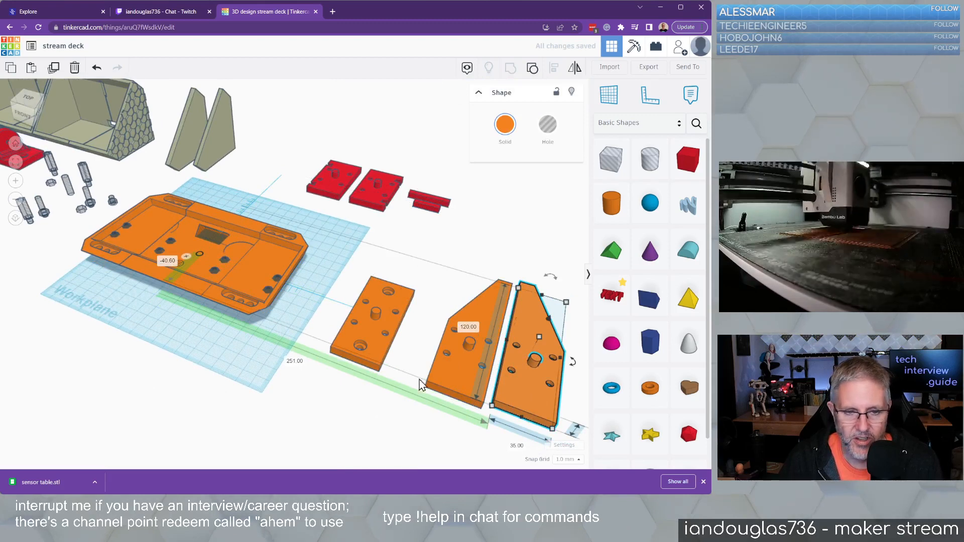
click(366, 343)
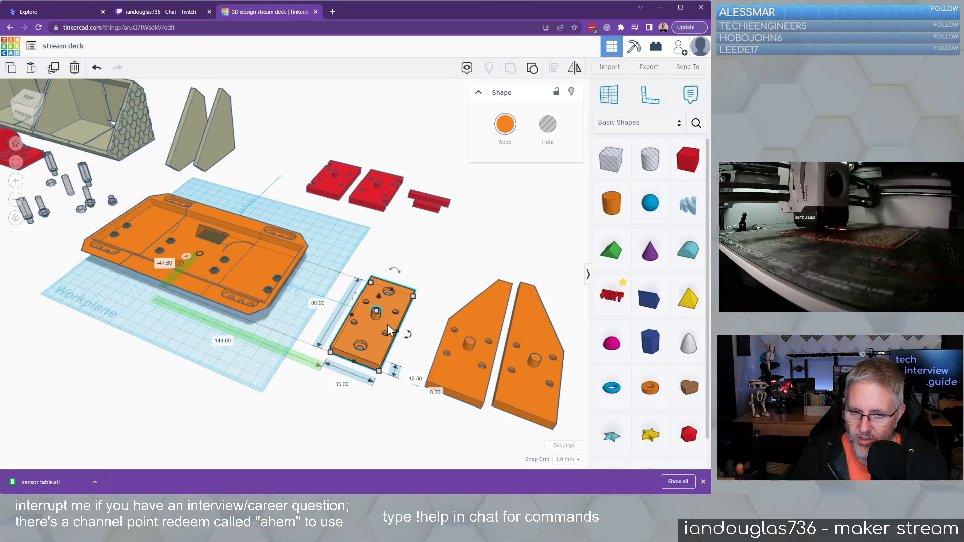
Shift the beige box with the honeycomb side slightly away from the neighbouring beige box.
click(135, 126)
mouse_move(136, 124)
mouse_down()
mouse_move(363, 119)
mouse_move(185, 141)
mouse_move(134, 118)
mouse_move(141, 124)
mouse_up()
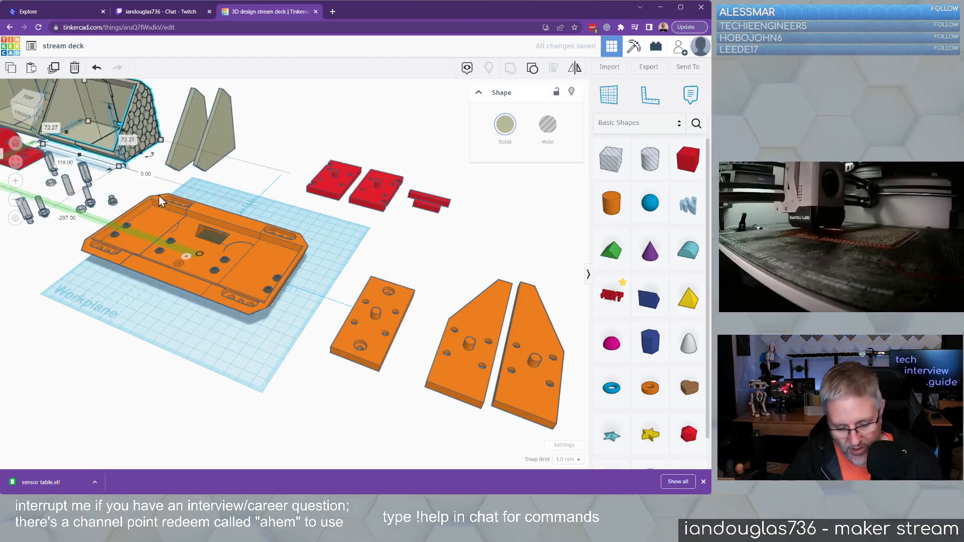
middle_drag(64, 267, 495, 422)
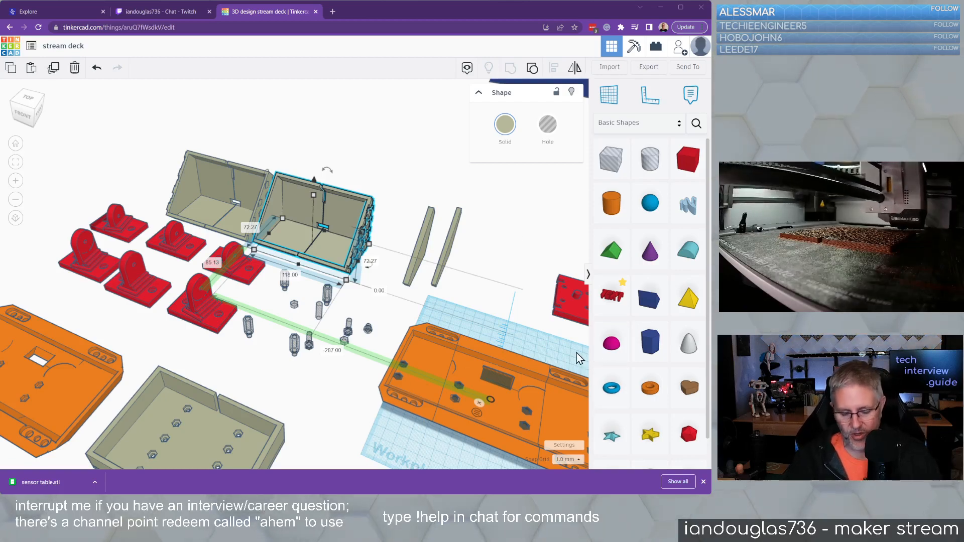
Review the layout of all the stream deck parts around the workplane from an angled overview.
right_drag(576, 352, 556, 332)
middle_drag(554, 333, 292, 249)
scroll(292, 247, down, 2)
scroll(292, 249, down, 2)
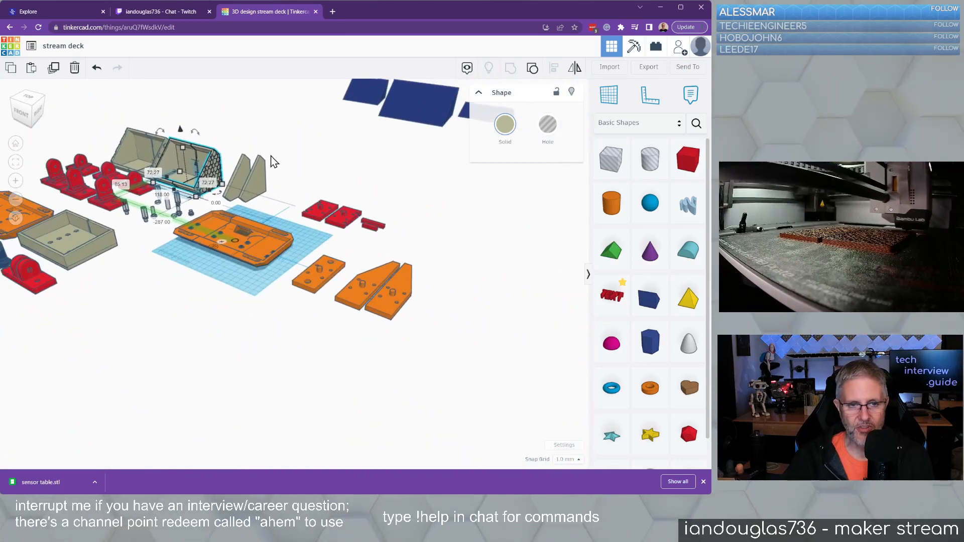
middle_drag(120, 282, 269, 372)
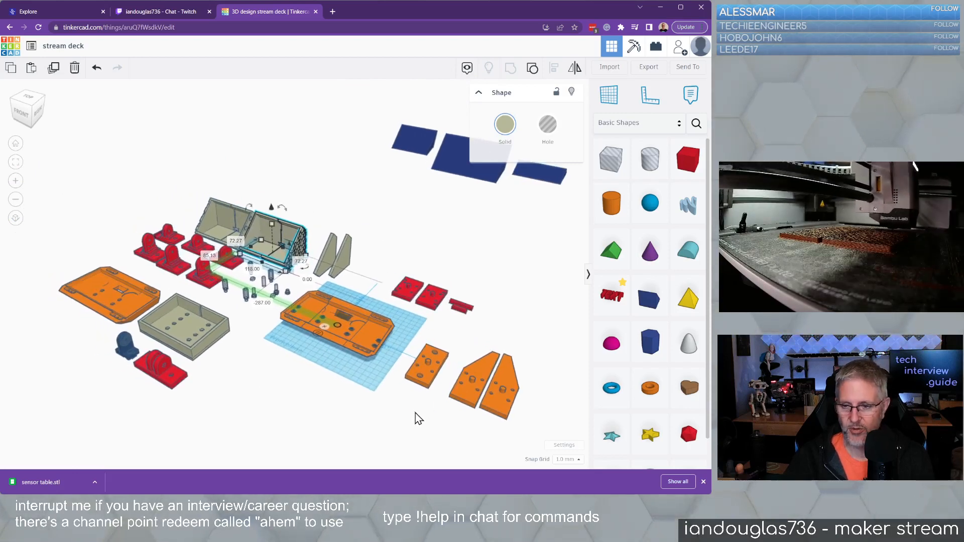
scroll(365, 410, up, 3)
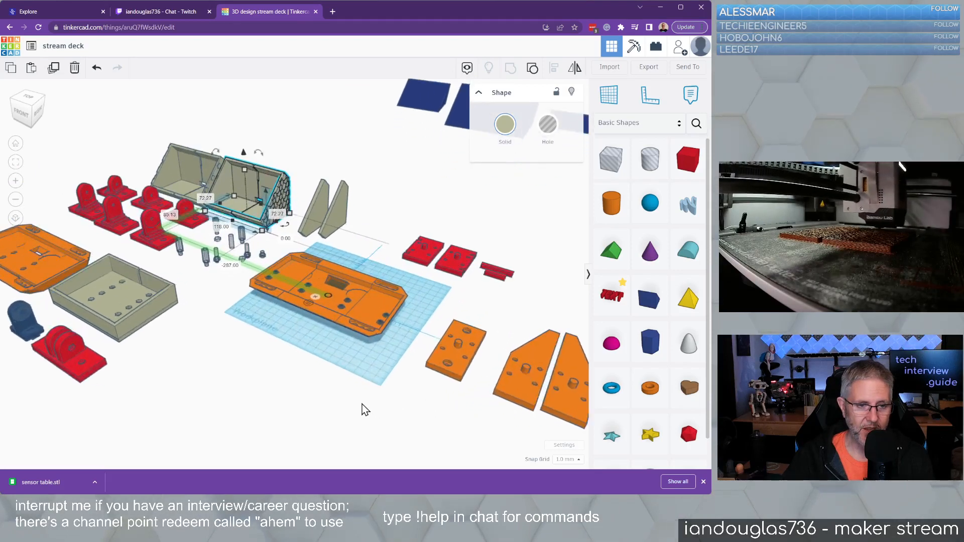